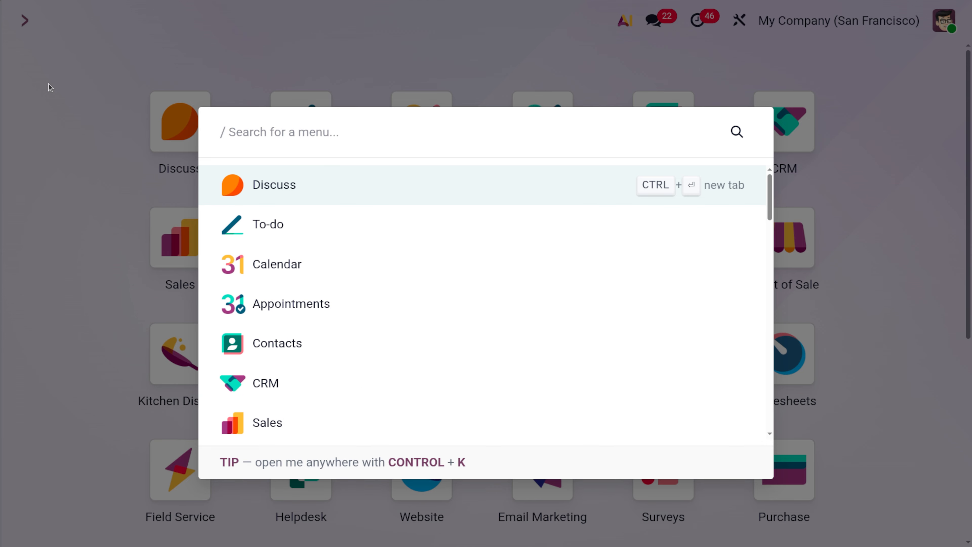
Step: Open the Website app and go to the site's Shop page
key("Return")
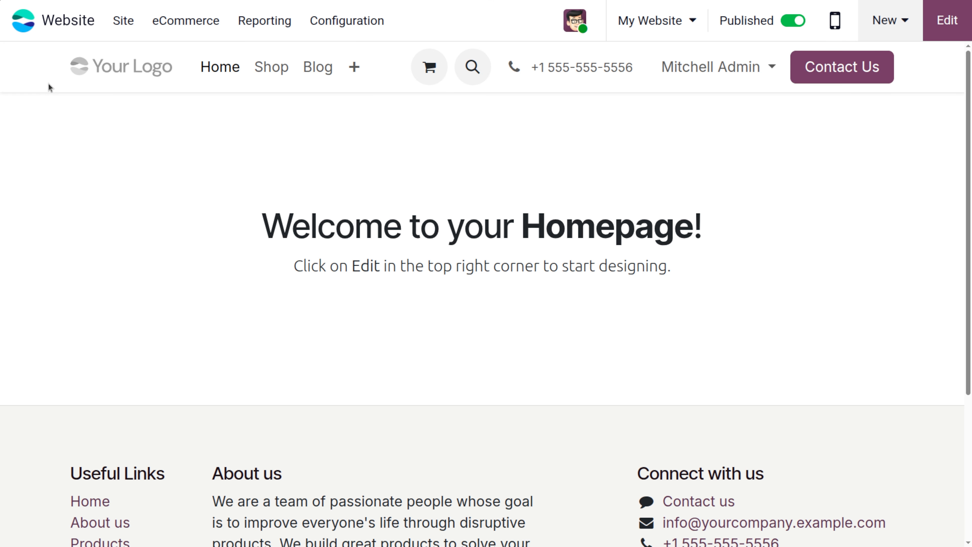
left_click(284, 74)
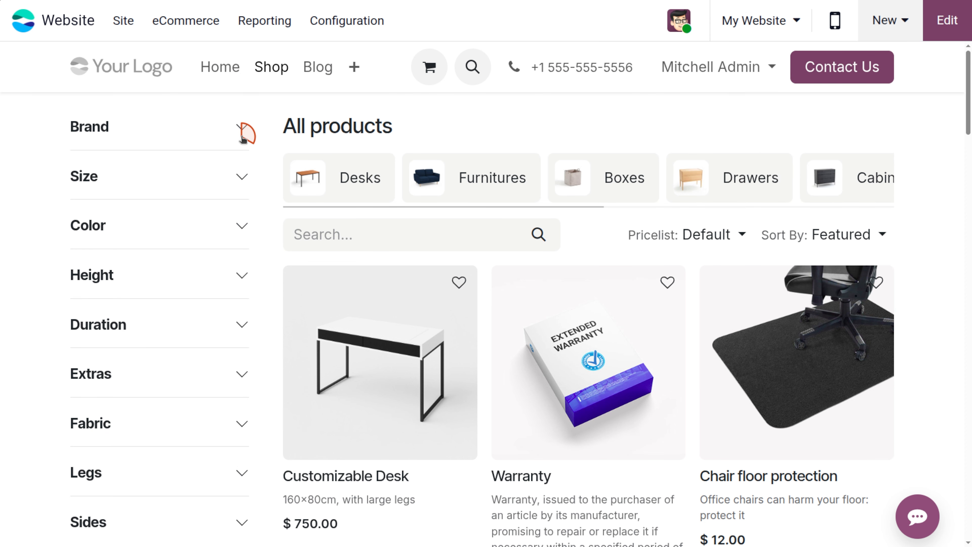
Step: Expand the Brand, Size, Color and Height filters on the shop page and browse their options
left_click(242, 128)
scroll(194, 274, "down", 2)
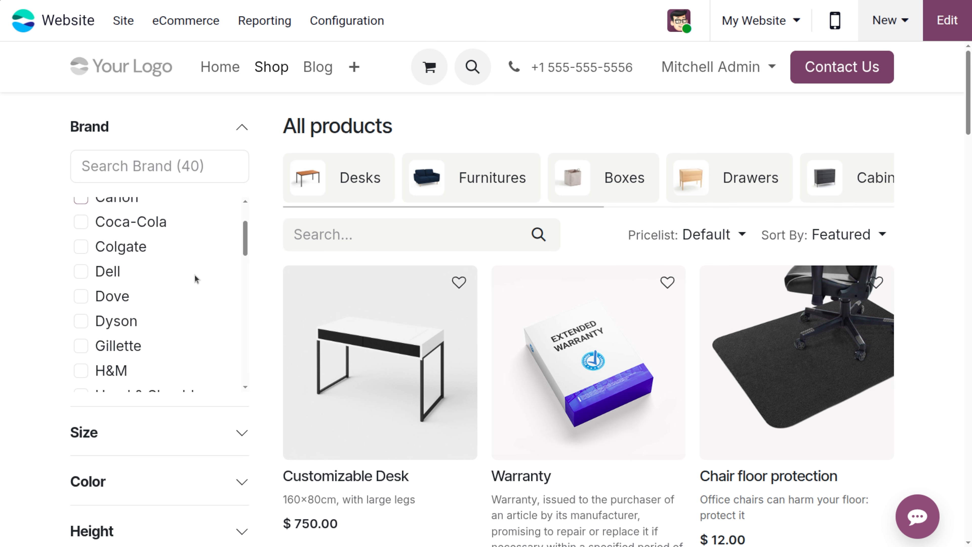
left_click(241, 432)
scroll(161, 291, "down", 3)
scroll(160, 264, "down", 1)
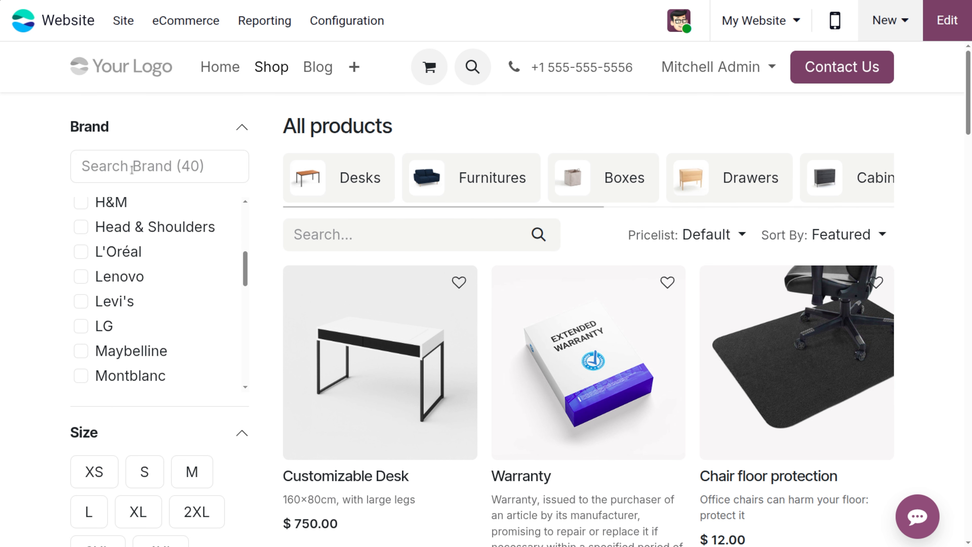
scroll(78, 341, "down", 3)
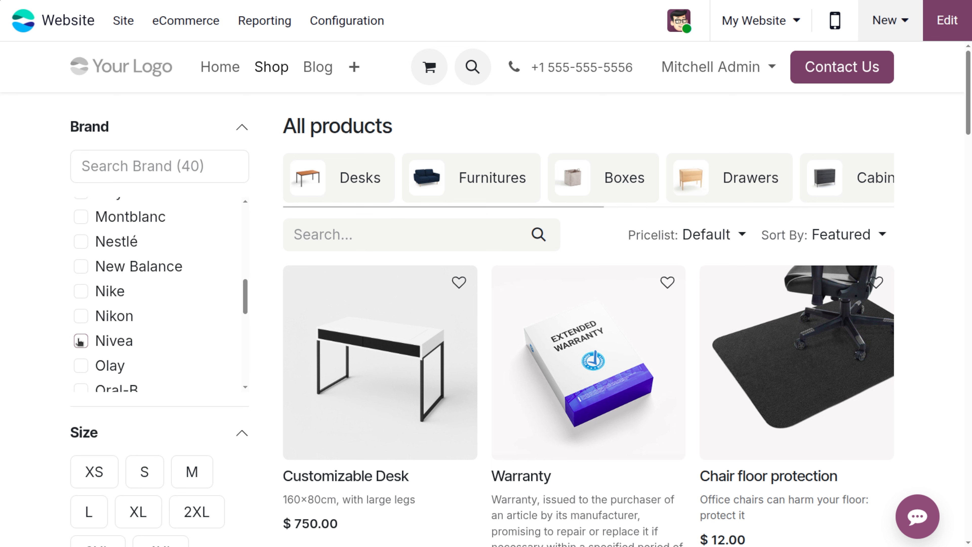
scroll(188, 412, "down", 10)
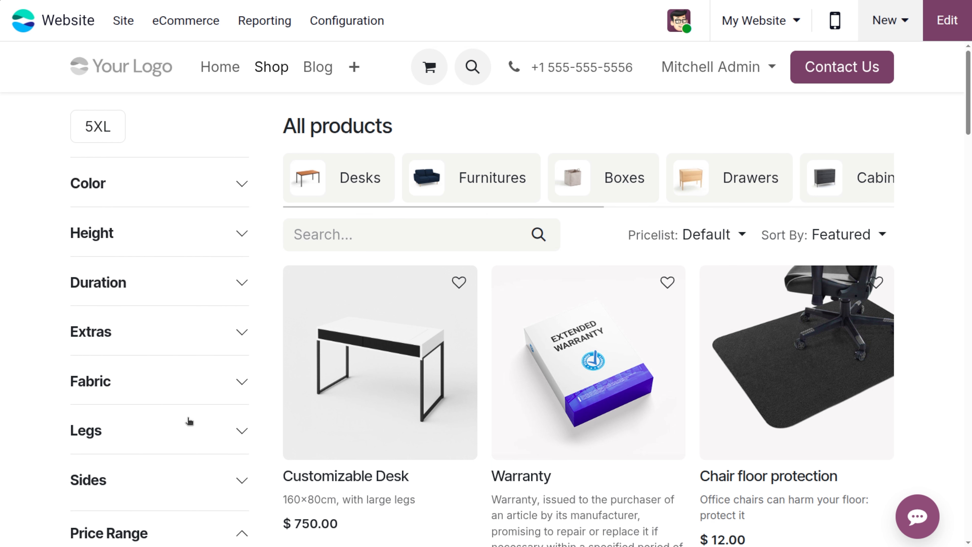
left_click(243, 185)
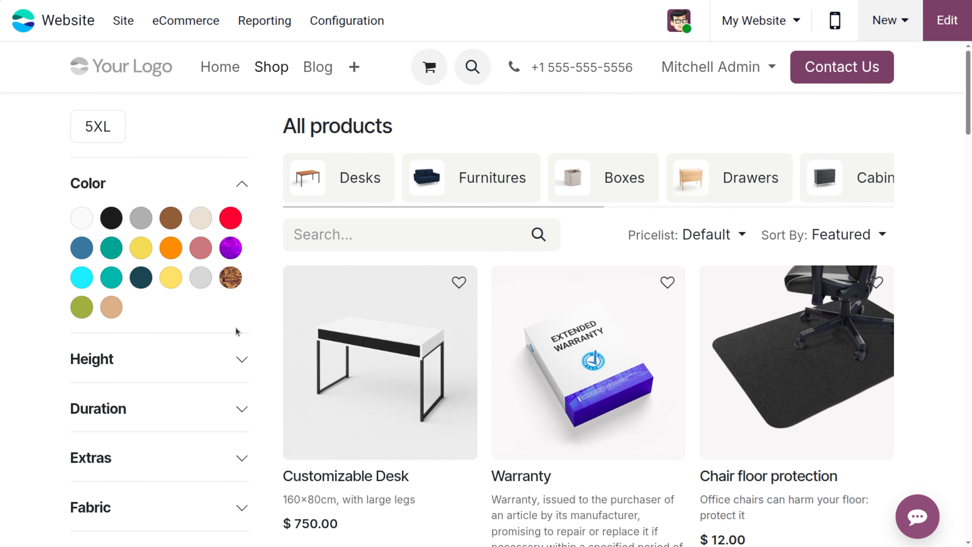
left_click(242, 359)
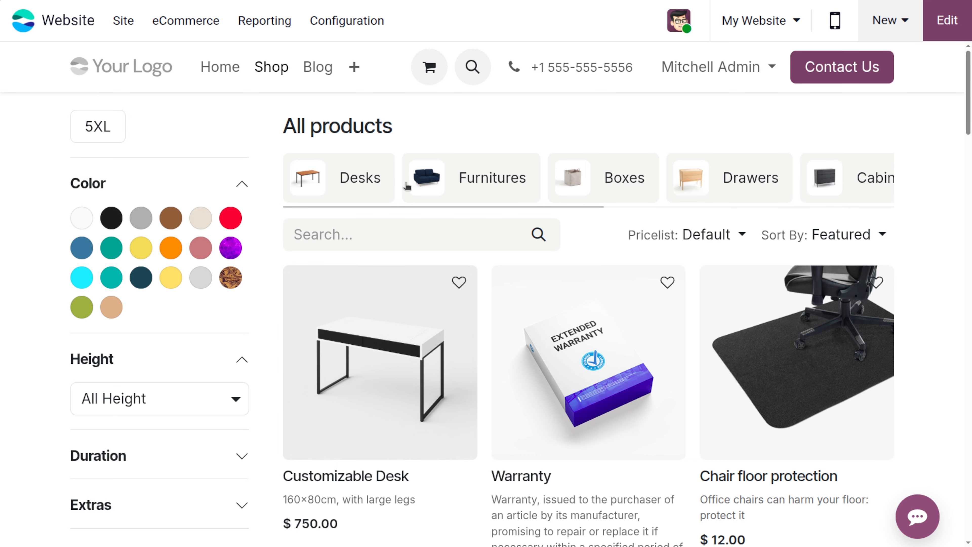
Step: Start editing the shop page and show the style options of the All products section
left_click(969, 16)
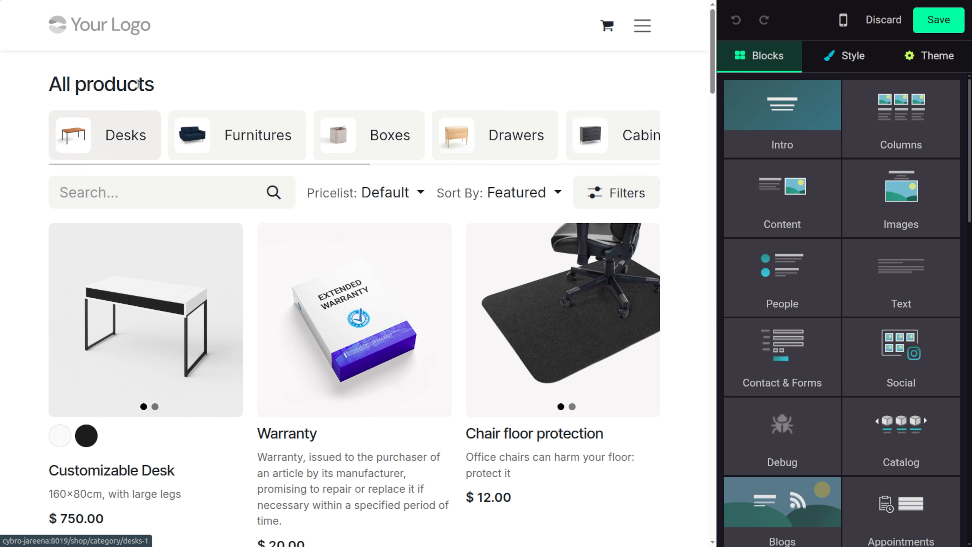
left_click(252, 65)
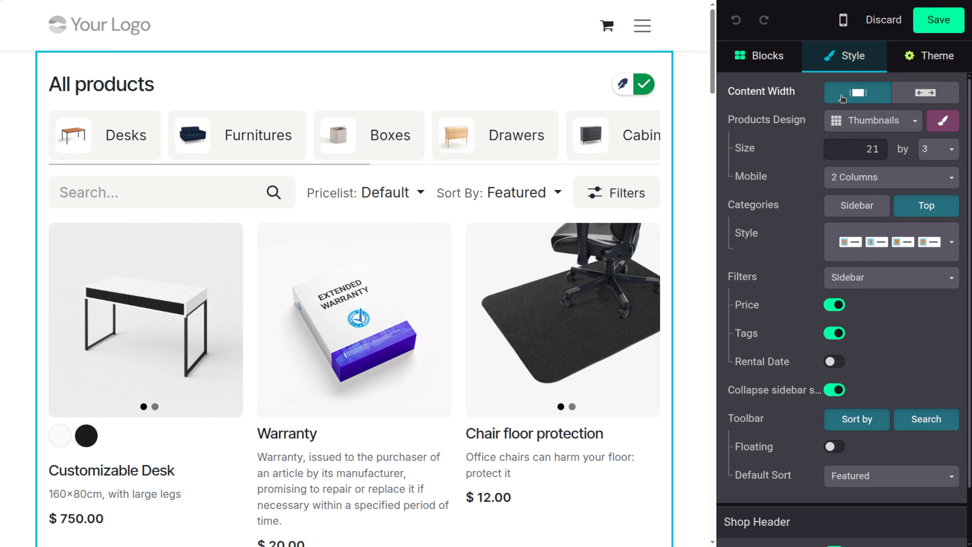
Step: Try the full content width for the products section and return to the regular width
left_click(909, 95)
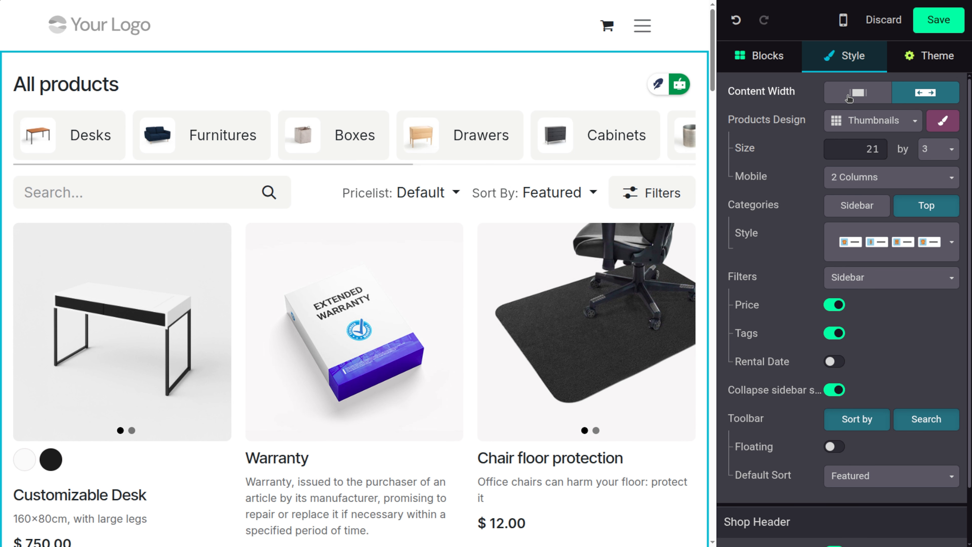
left_click(851, 94)
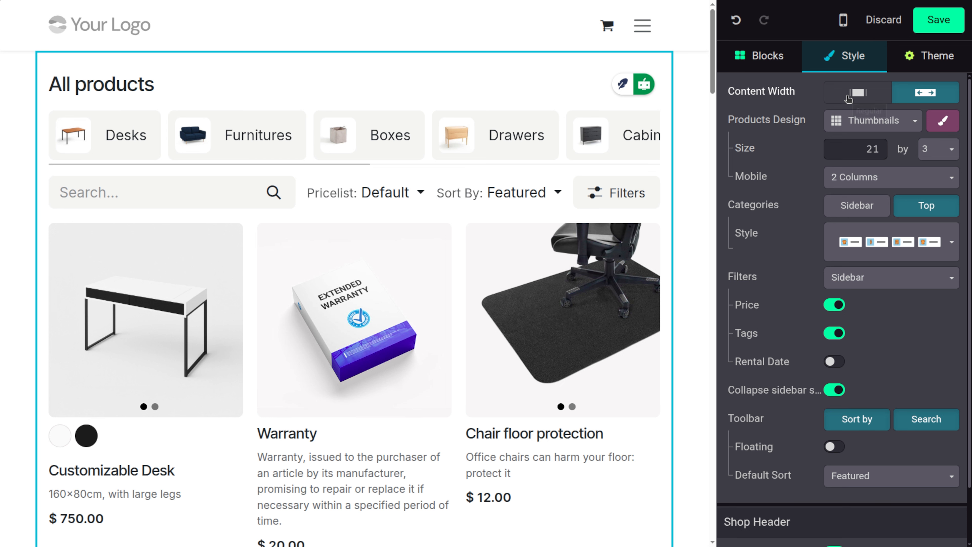
left_click(928, 99)
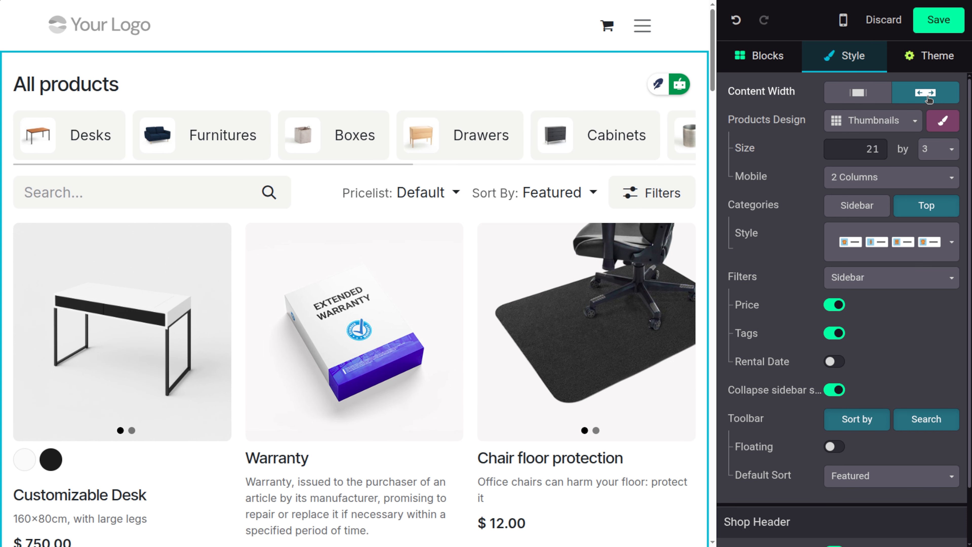
left_click(847, 92)
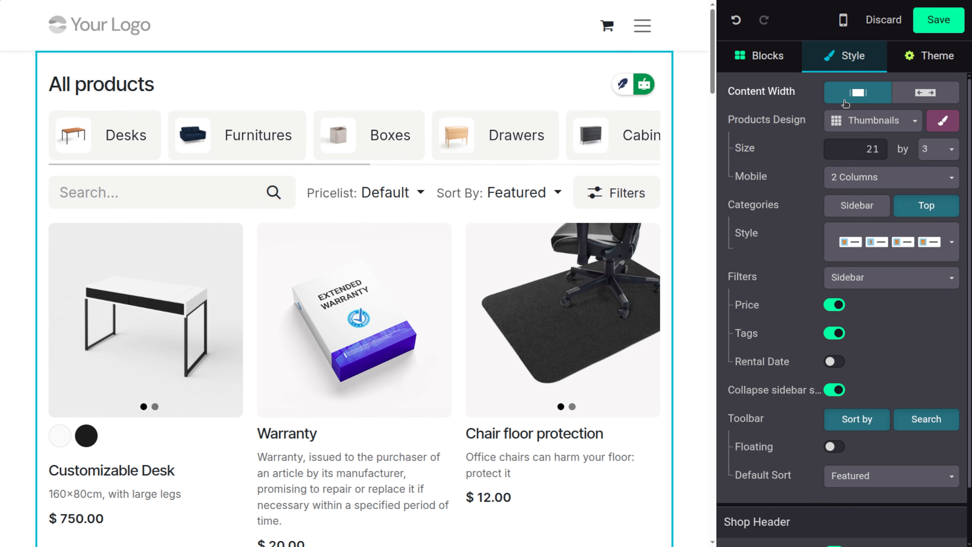
Step: Try the grid-type Chips, Cards and Grid product designs on the shop page
left_click(869, 120)
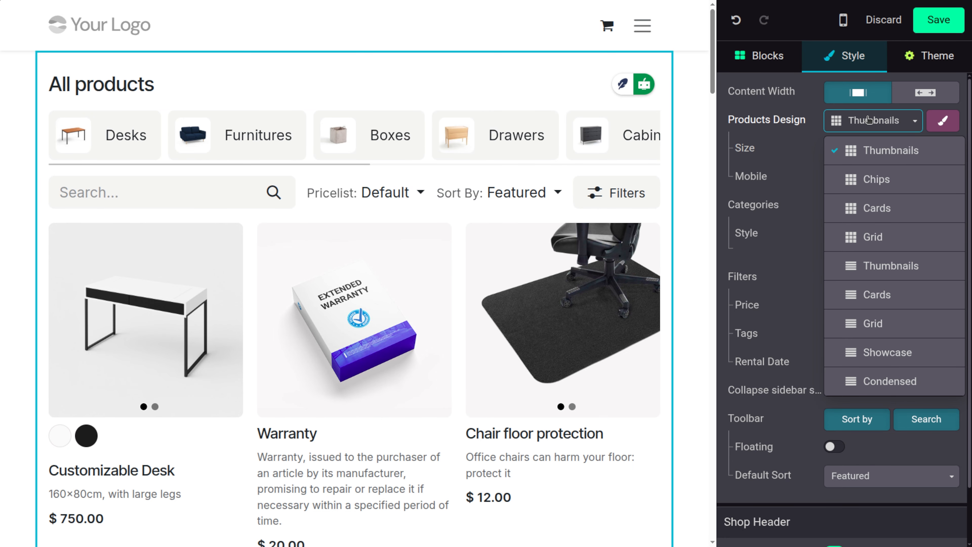
left_click(880, 184)
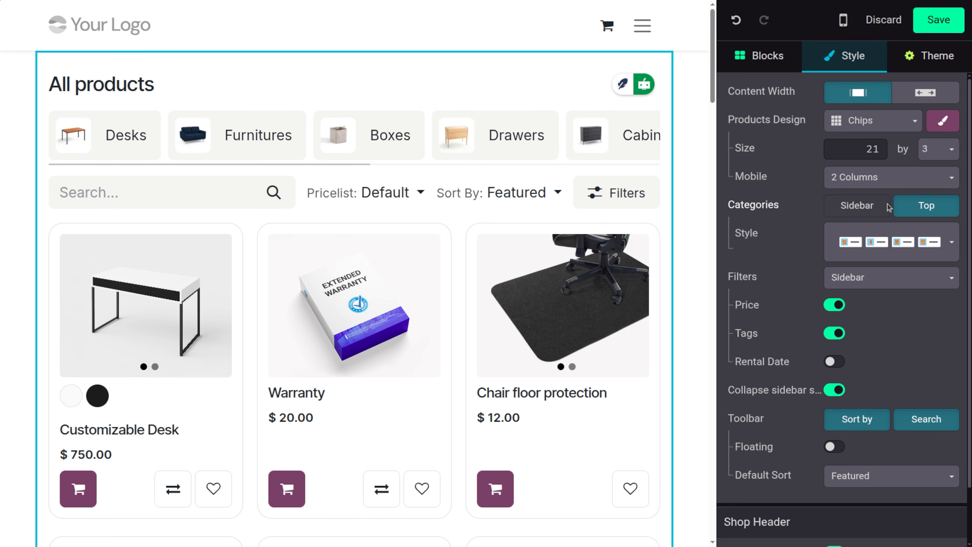
left_click(860, 130)
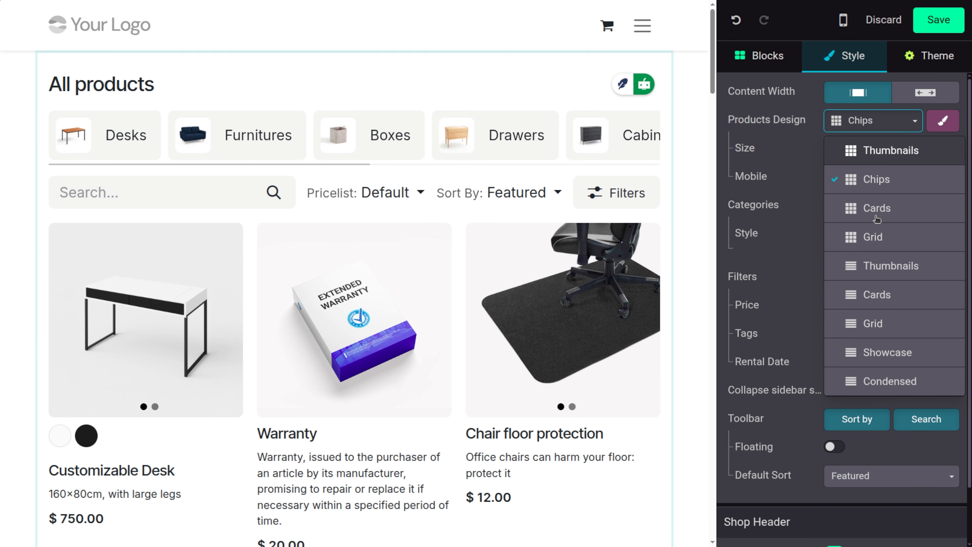
left_click(876, 216)
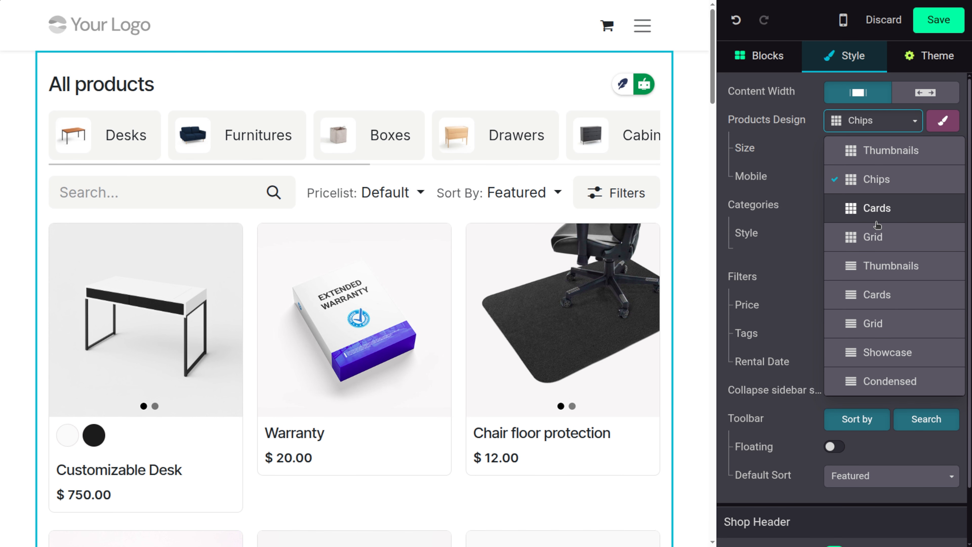
left_click(877, 236)
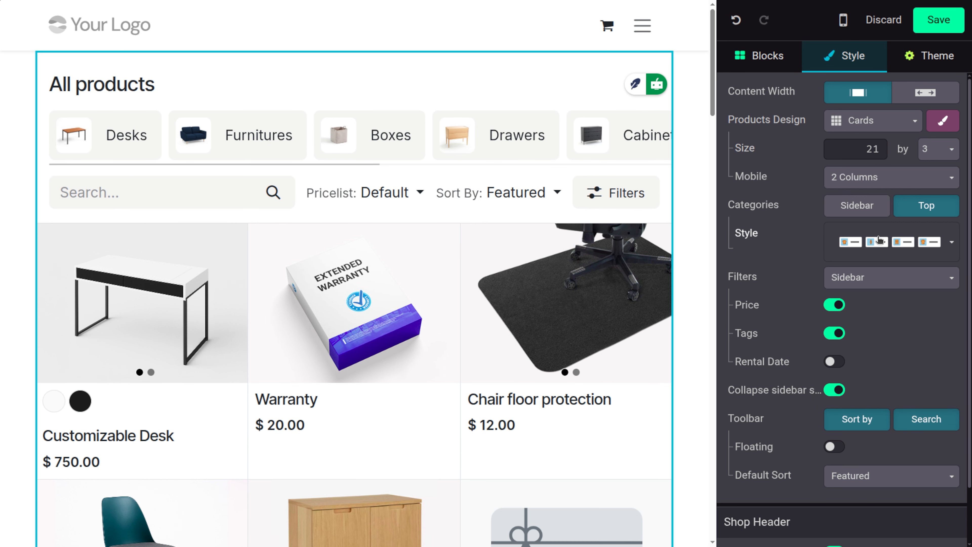
left_click(866, 124)
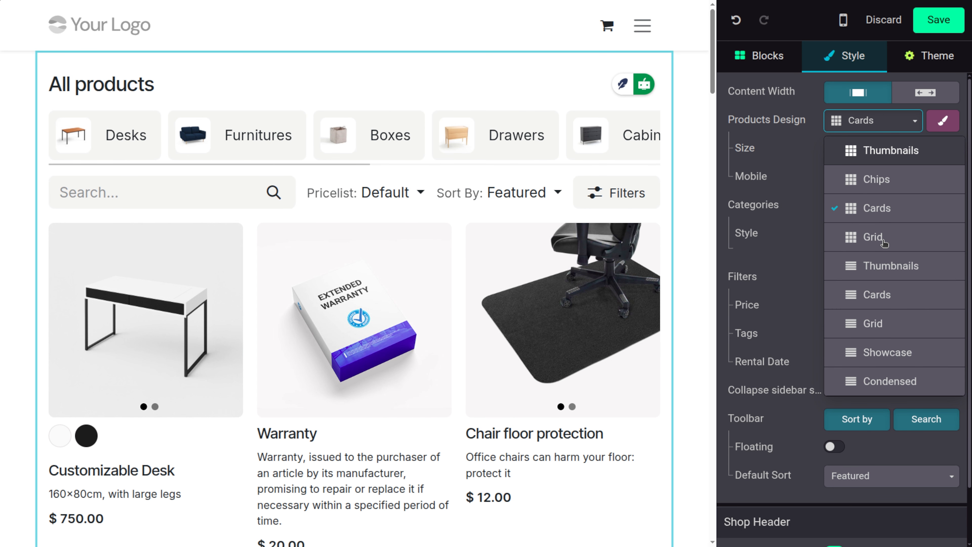
left_click(883, 241)
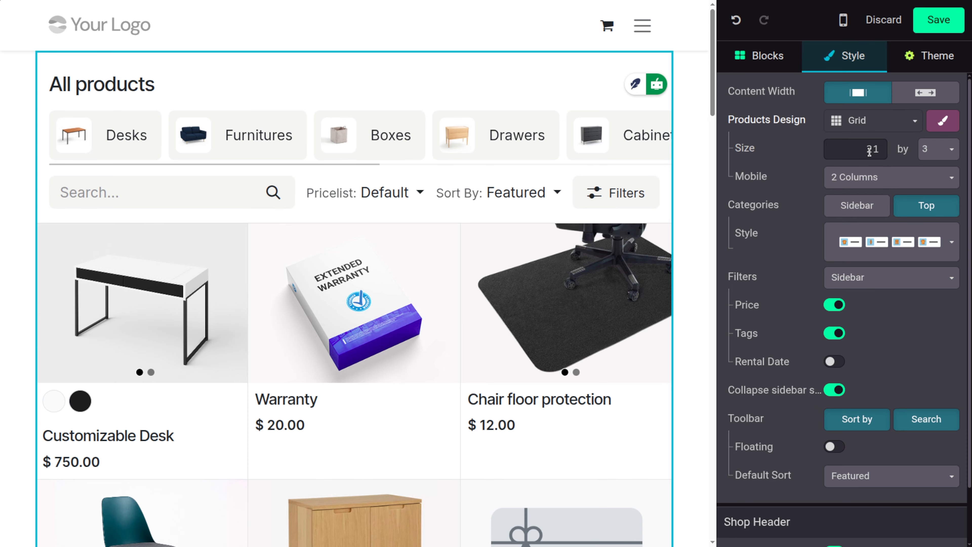
Step: Try the list-type Thumbnails, Showcase and Condensed product designs, reviewing the products in the Showcase layout
left_click(879, 123)
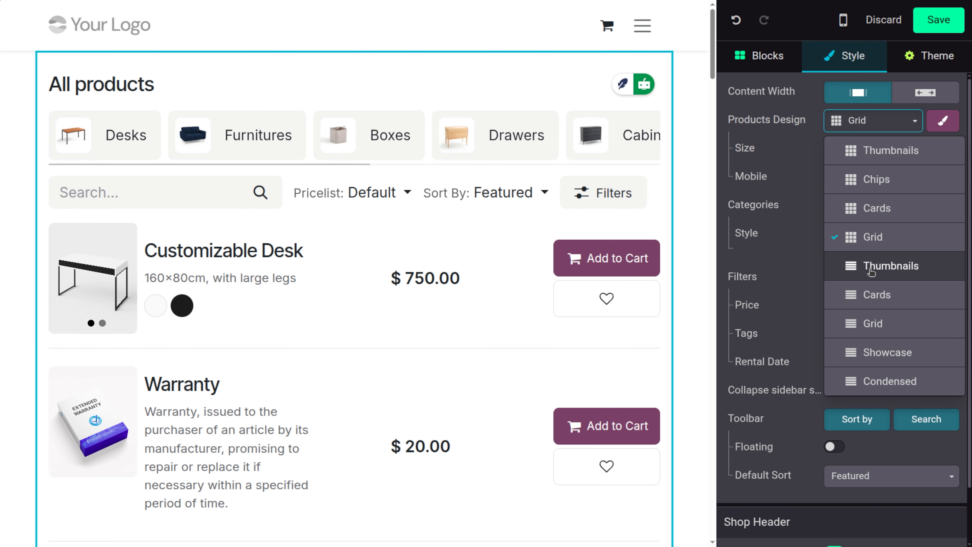
left_click(885, 298)
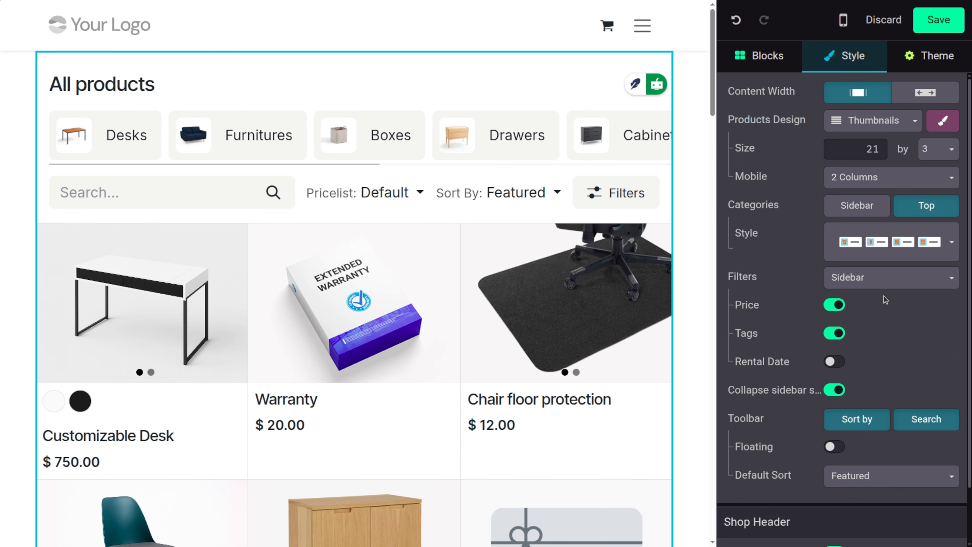
left_click(857, 121)
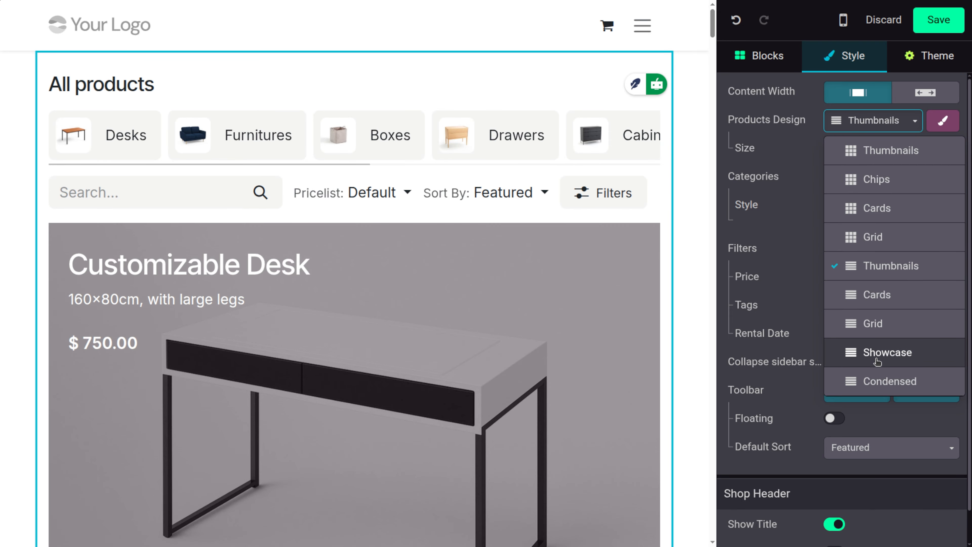
left_click(877, 352)
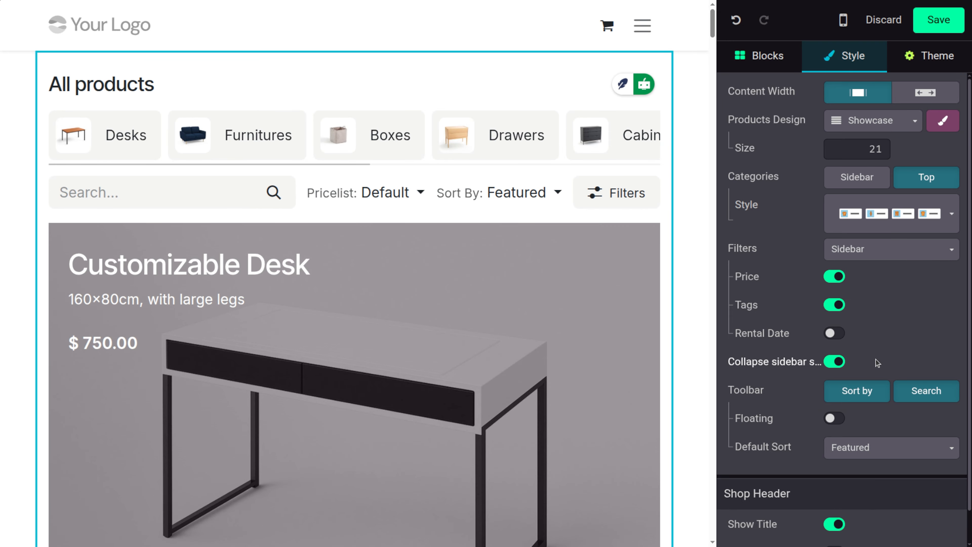
scroll(624, 359, "down", 8)
scroll(622, 358, "down", 20)
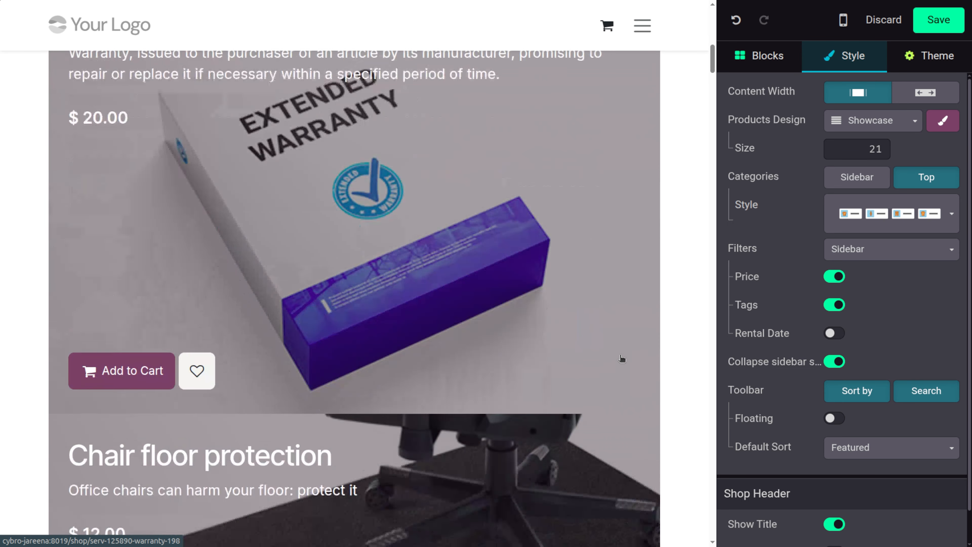
scroll(622, 359, "down", 20)
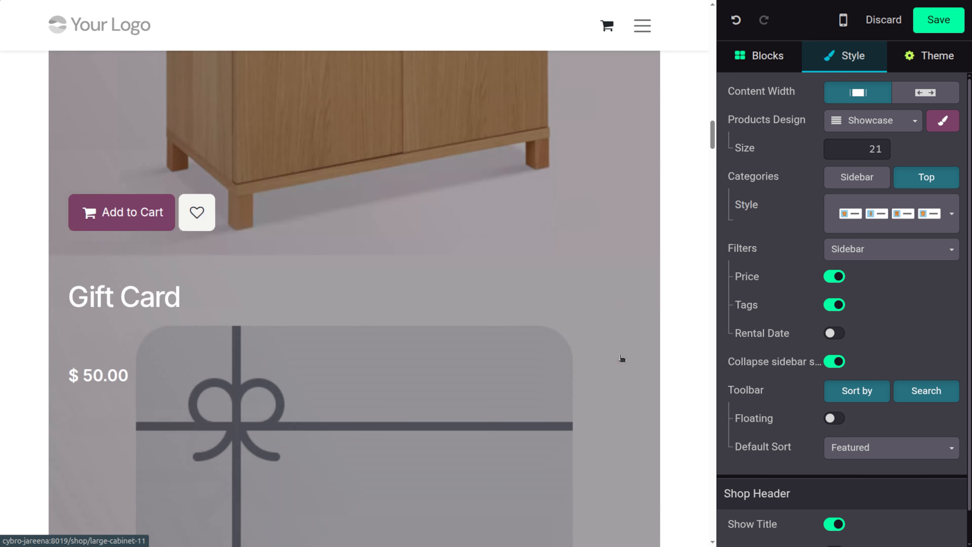
scroll(623, 360, "down", 5)
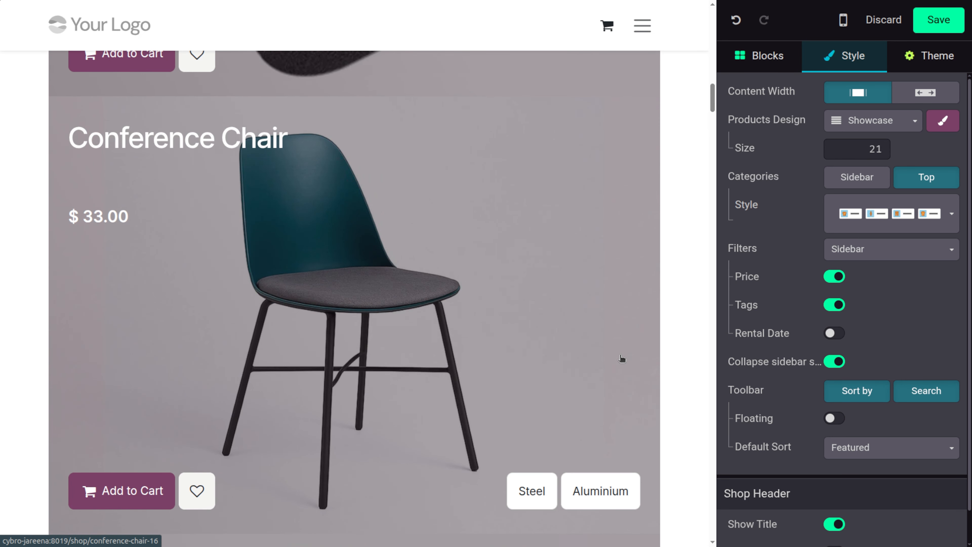
left_click(909, 127)
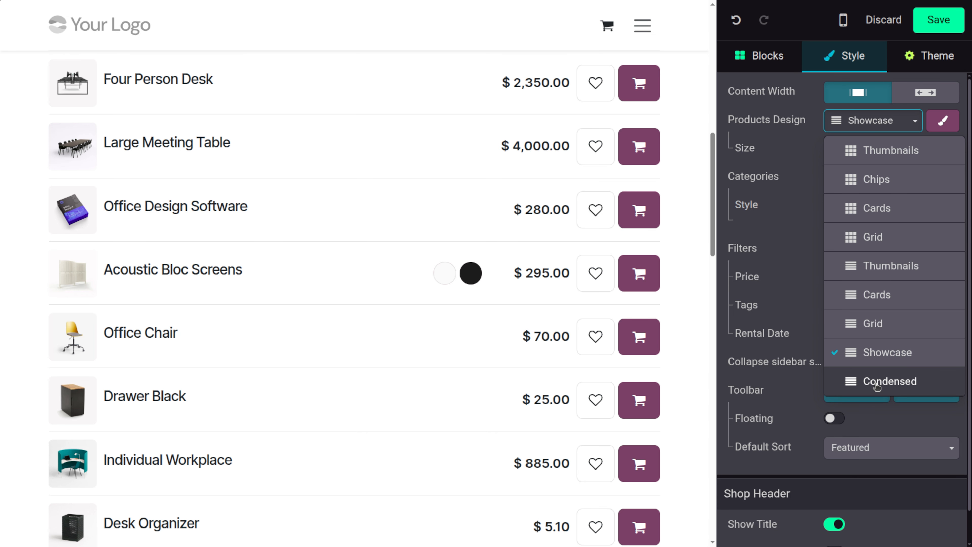
left_click(876, 383)
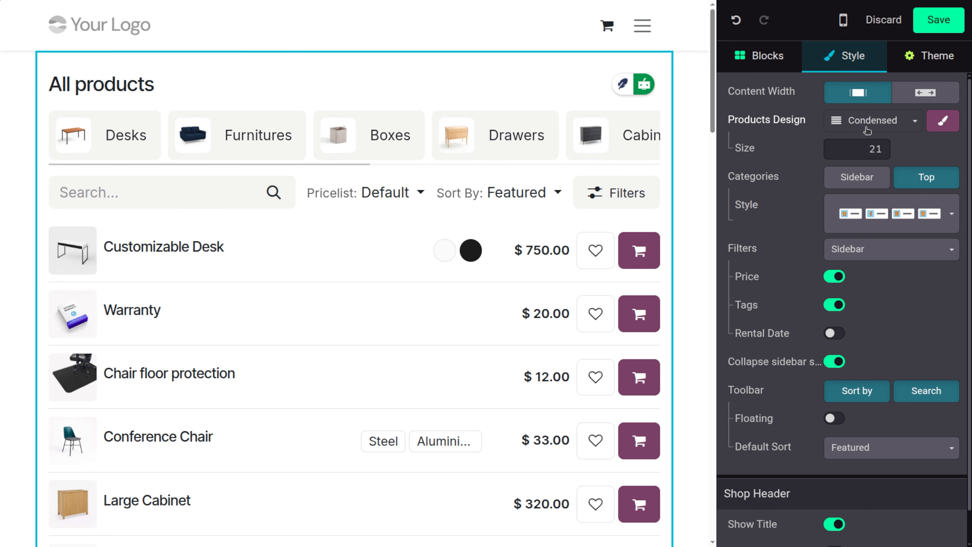
Step: In the detailed products design settings, apply the Chips preset and set the general hover effect to Shadow-Out
left_click(943, 121)
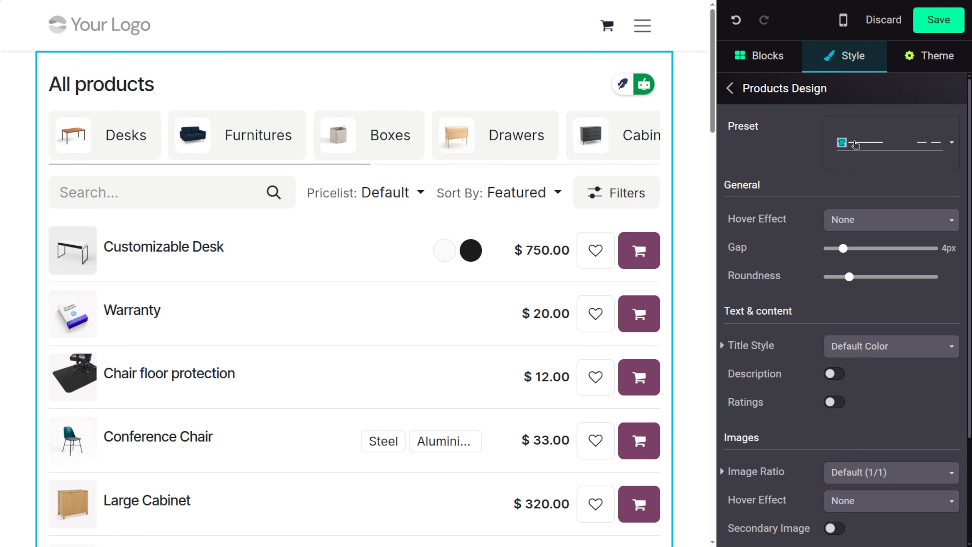
left_click(856, 144)
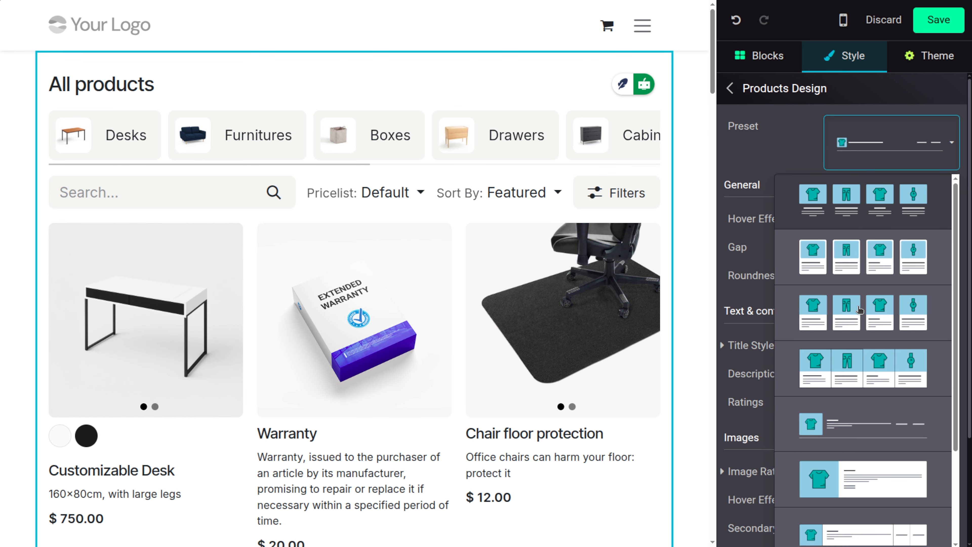
left_click(859, 308)
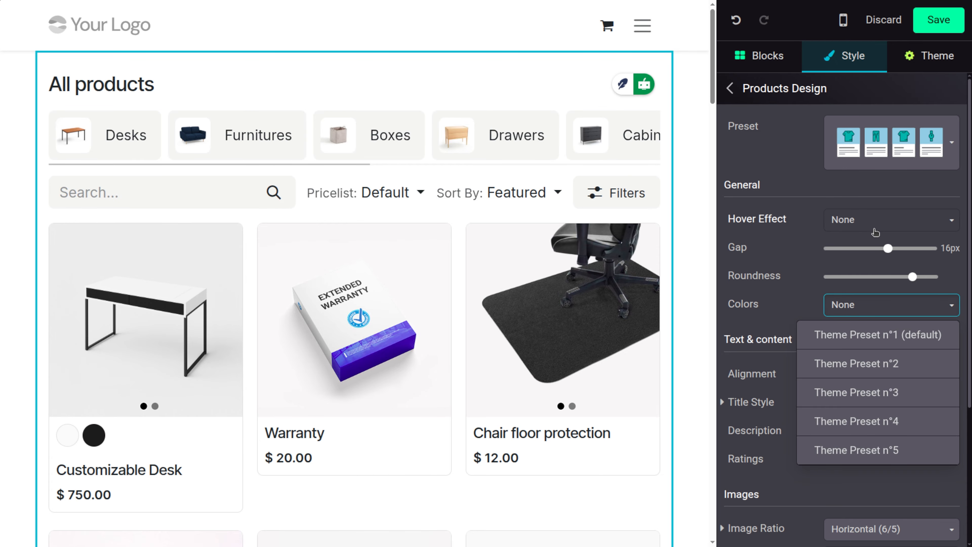
left_click(875, 229)
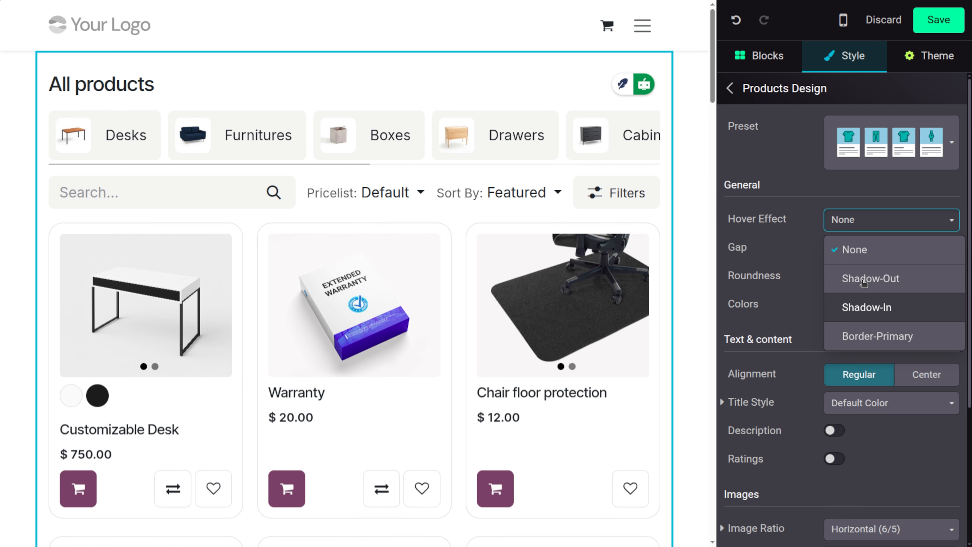
left_click(864, 282)
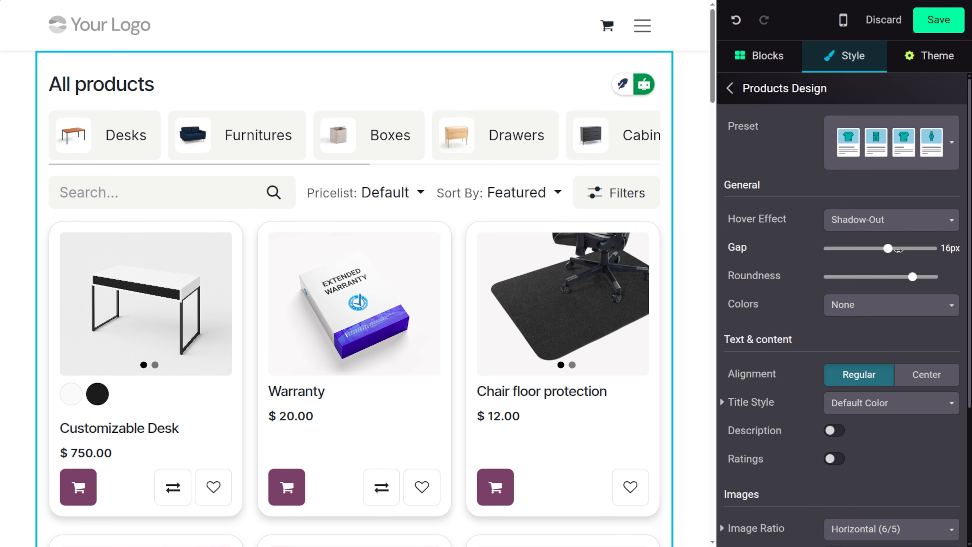
Step: Set the gap between products to 15px and try higher and lower roundness for the product cards
left_click(900, 247)
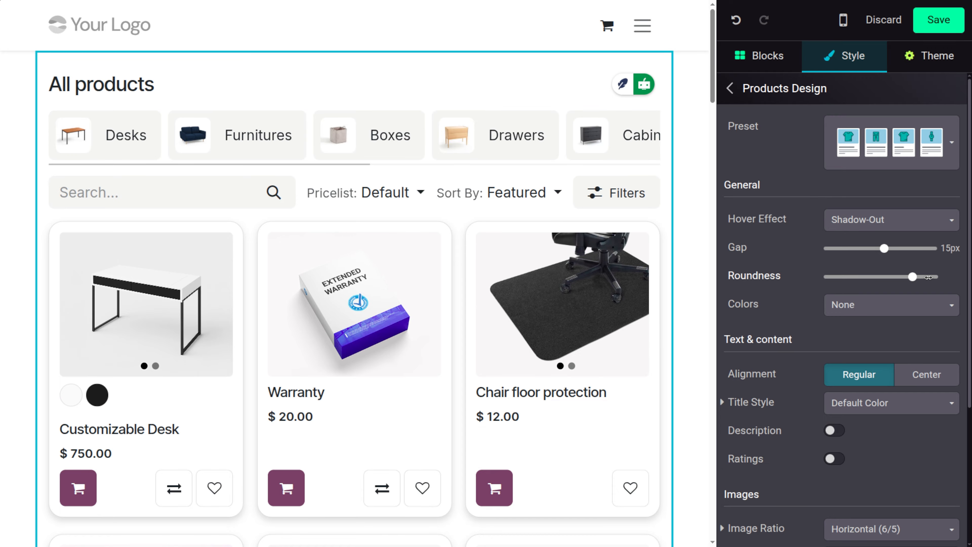
left_click(930, 277)
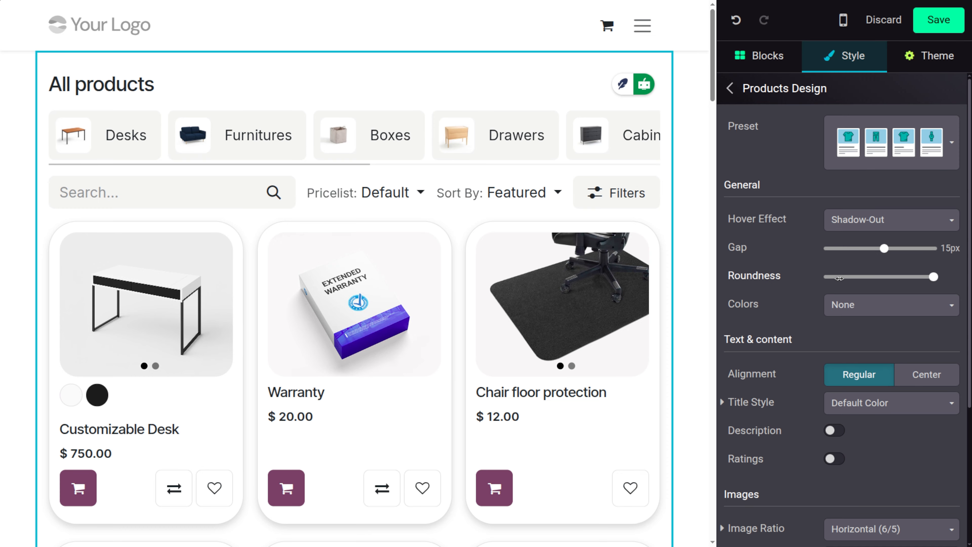
left_click(839, 277)
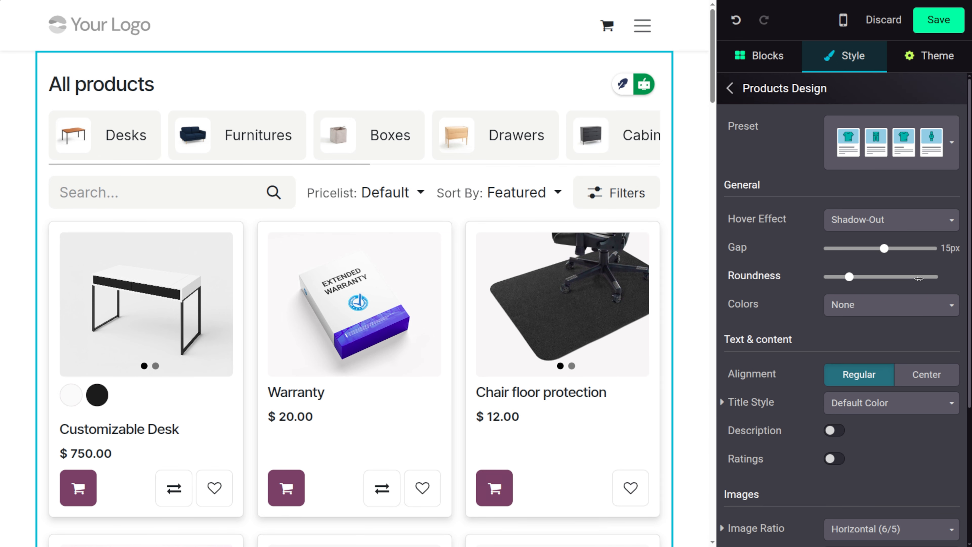
Step: Restore the product cards' earlier roundness and set their colors to Theme Preset n°2
left_click_drag(889, 310, 890, 311)
left_click(891, 312)
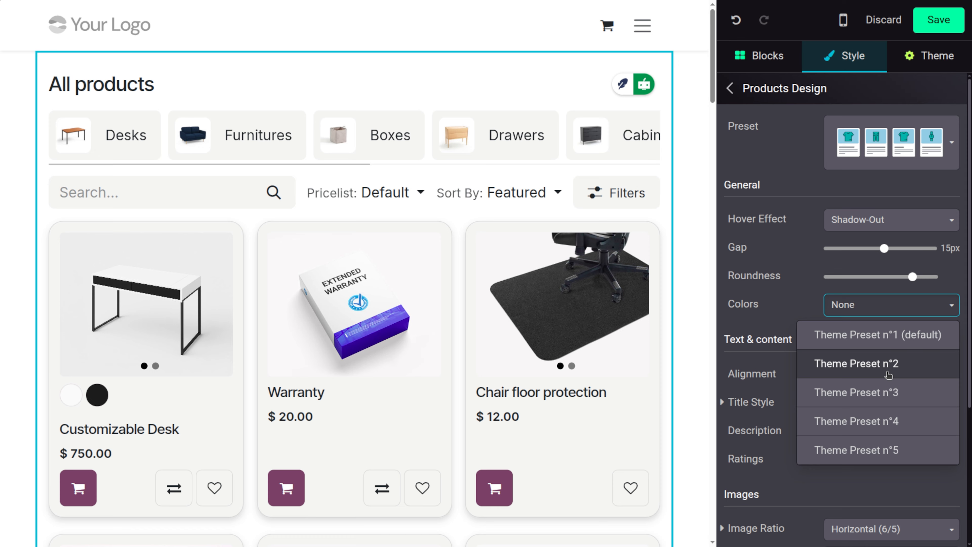
left_click(887, 376)
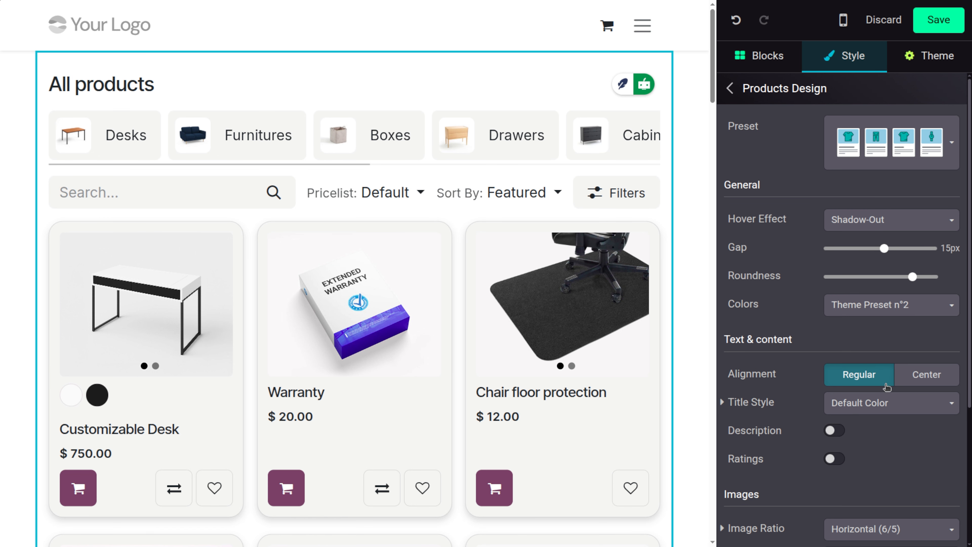
Step: In the text and content settings, center the alignment, use Link Color for titles, and enable the description and ratings
left_click(952, 381)
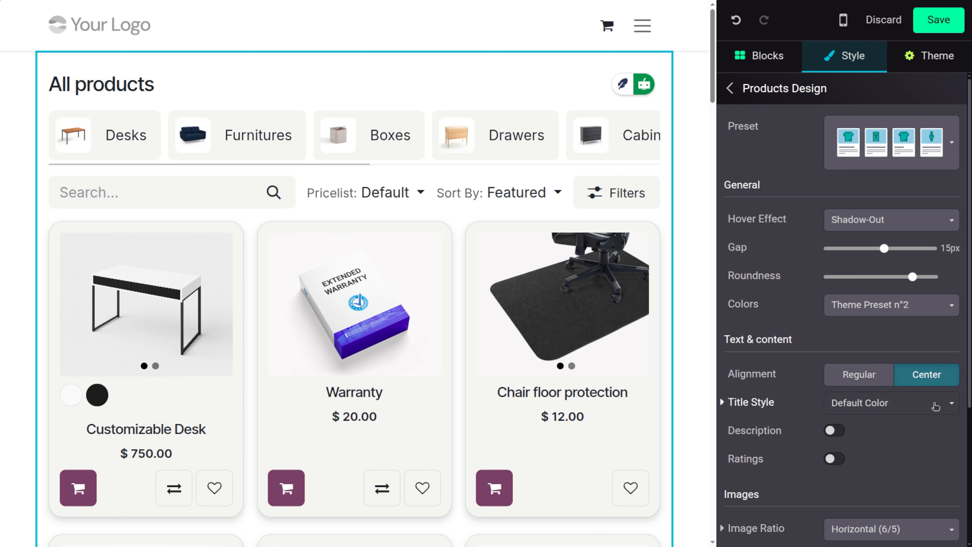
left_click(935, 406)
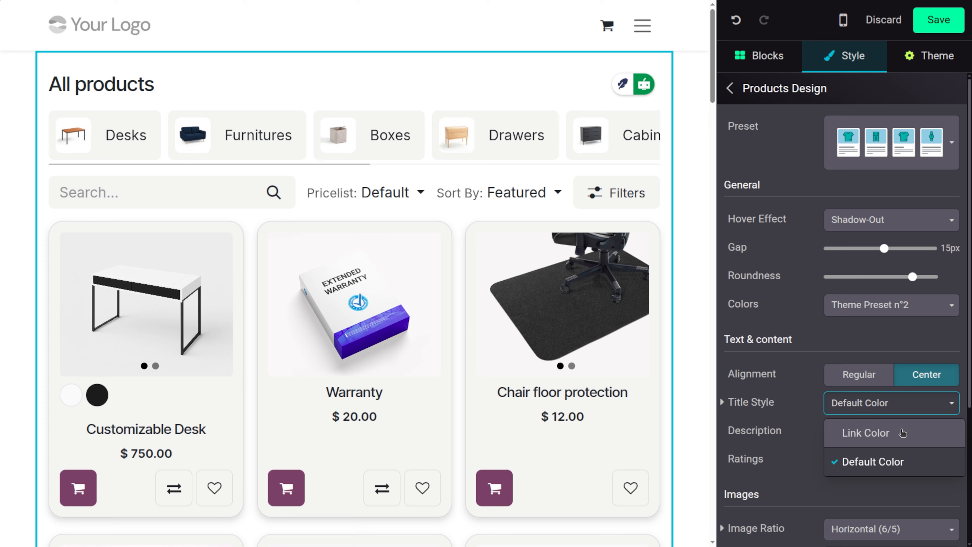
left_click(903, 433)
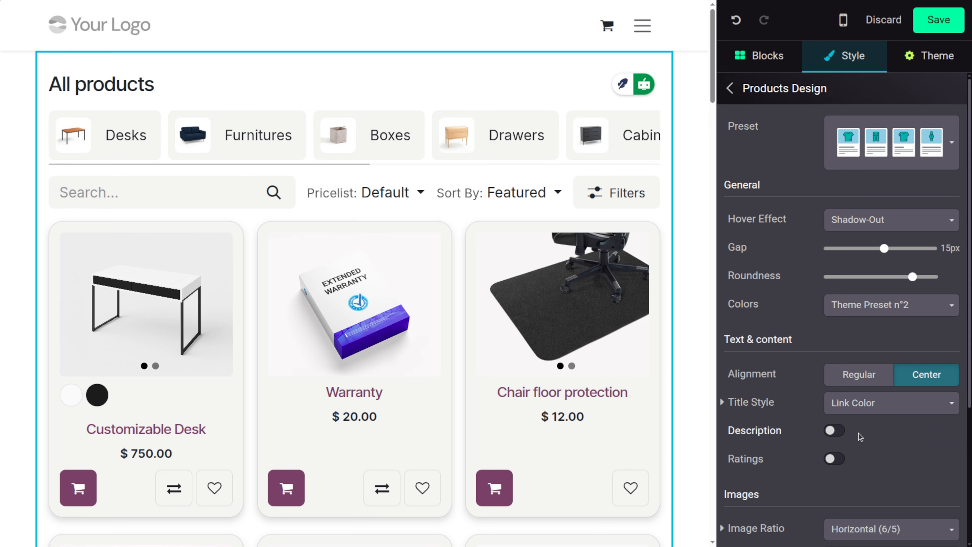
left_click(833, 431)
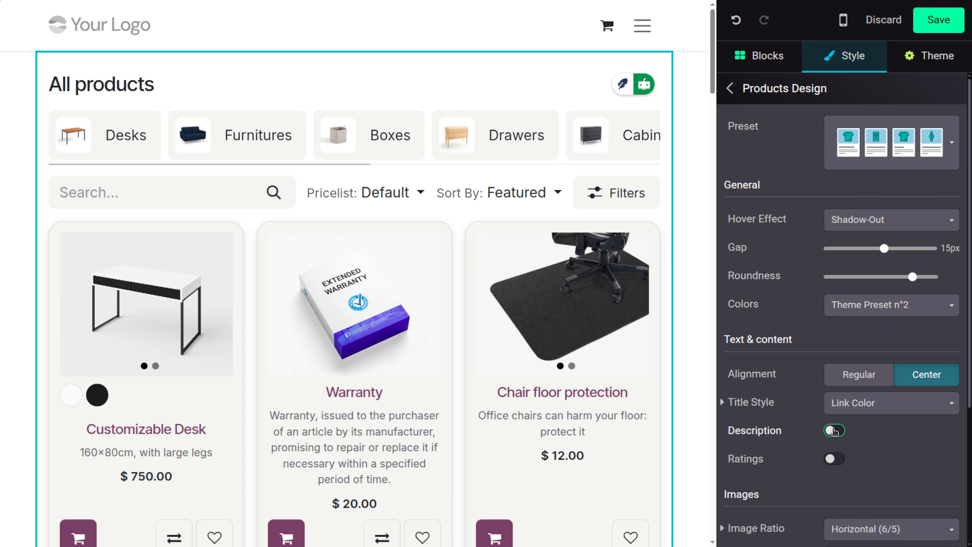
left_click(835, 459)
Step: Preview the Portrait (4/5) ratio for the product images and keep Horizontal (6/5)
scroll(927, 463, "down", 5)
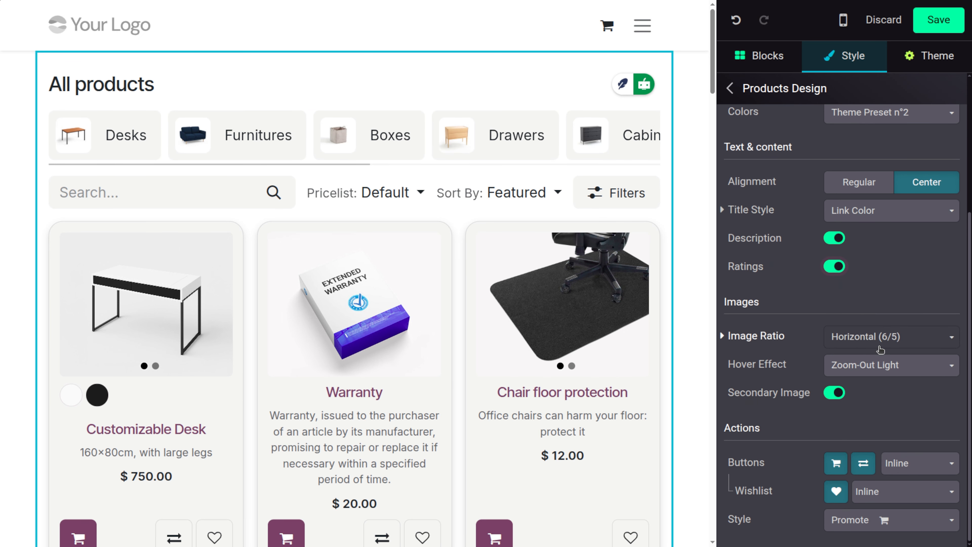
left_click(880, 344)
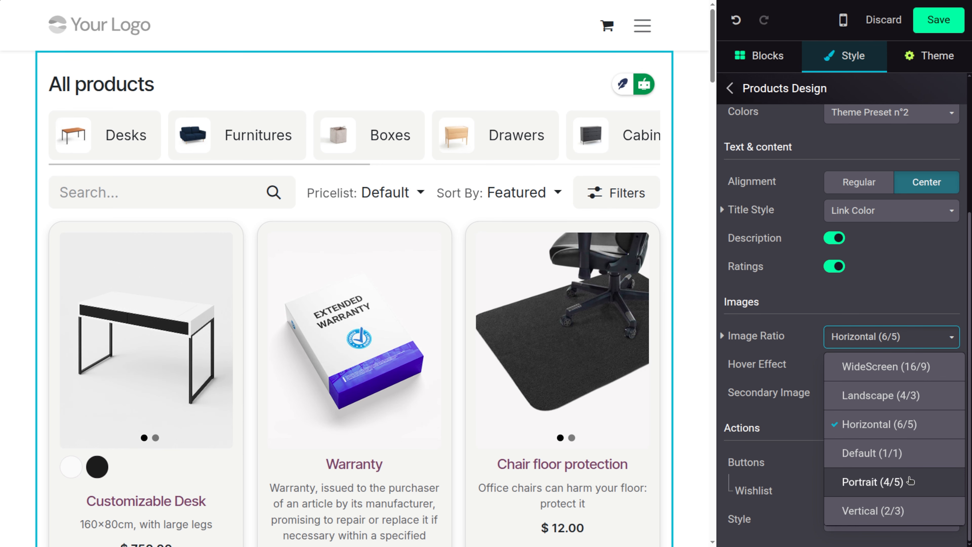
left_click(795, 424)
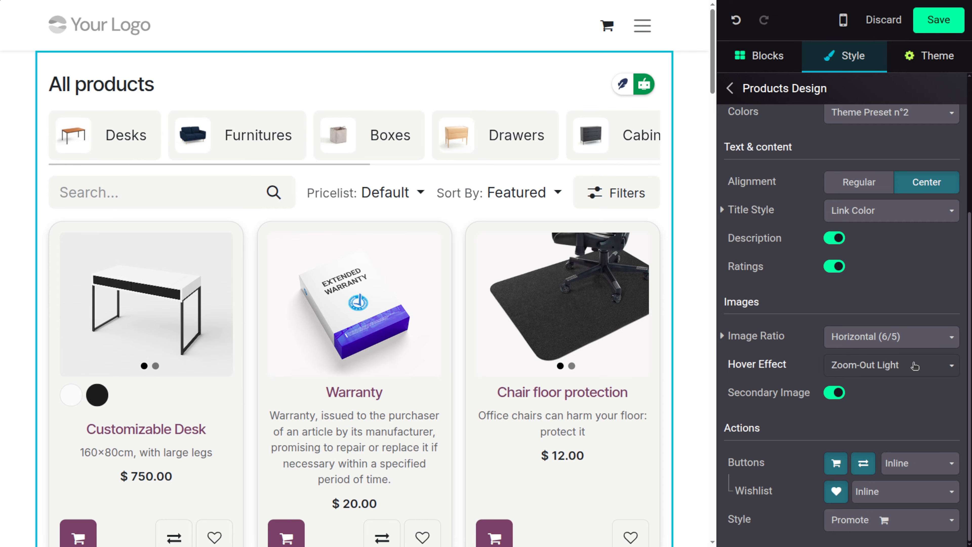
Step: Try the Zoom-In Light hover effect on the product images and return to Zoom-Out Light
left_click(915, 366)
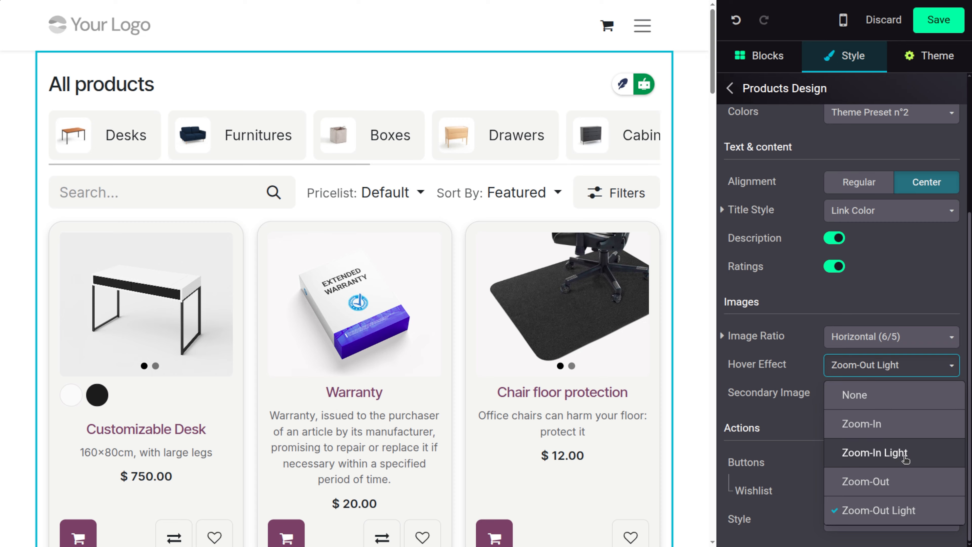
left_click(905, 456)
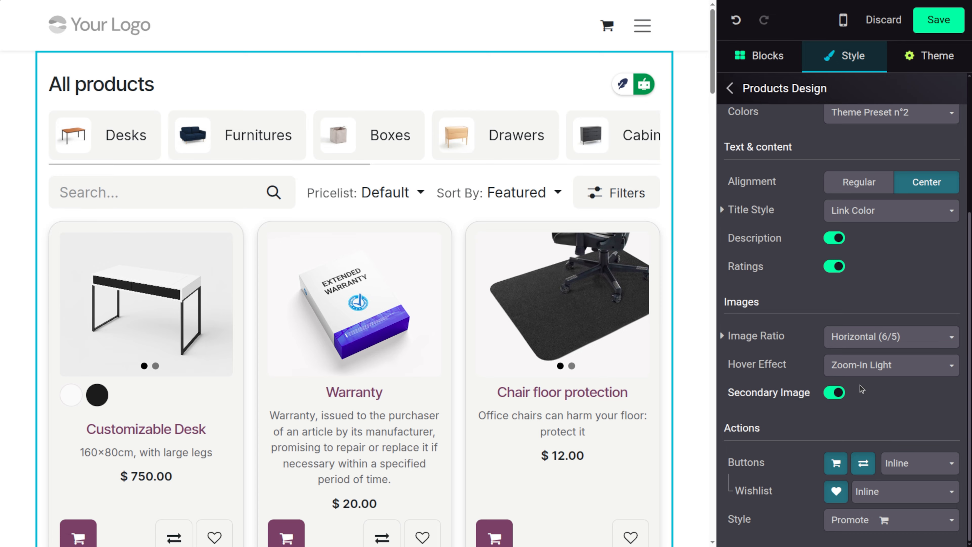
left_click(864, 368)
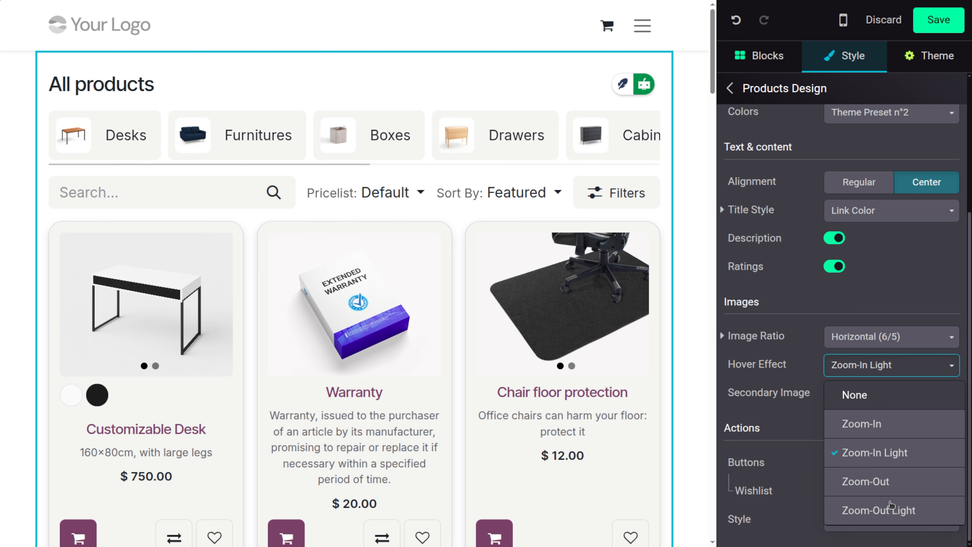
left_click(892, 516)
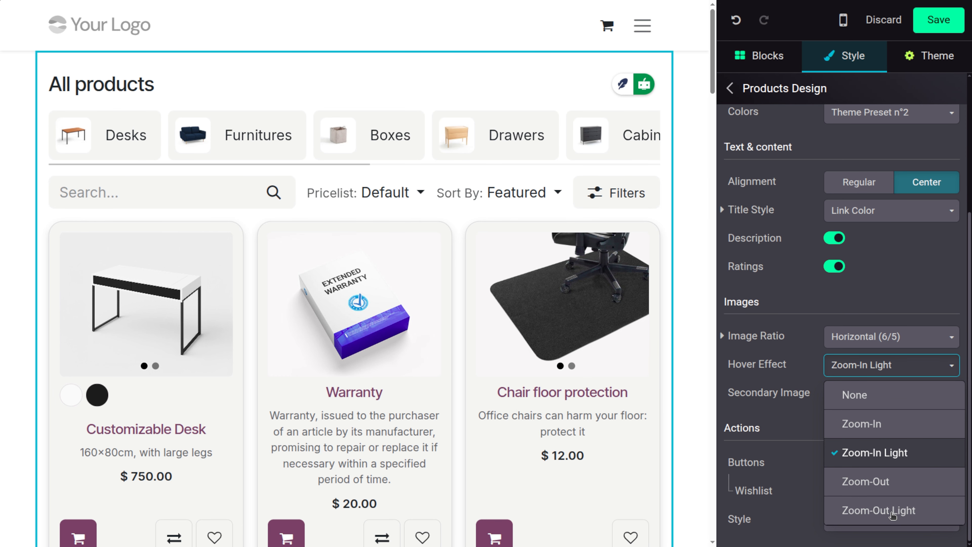
Step: Reopen the detailed products design settings and switch the secondary image off and on again
left_click(618, 381)
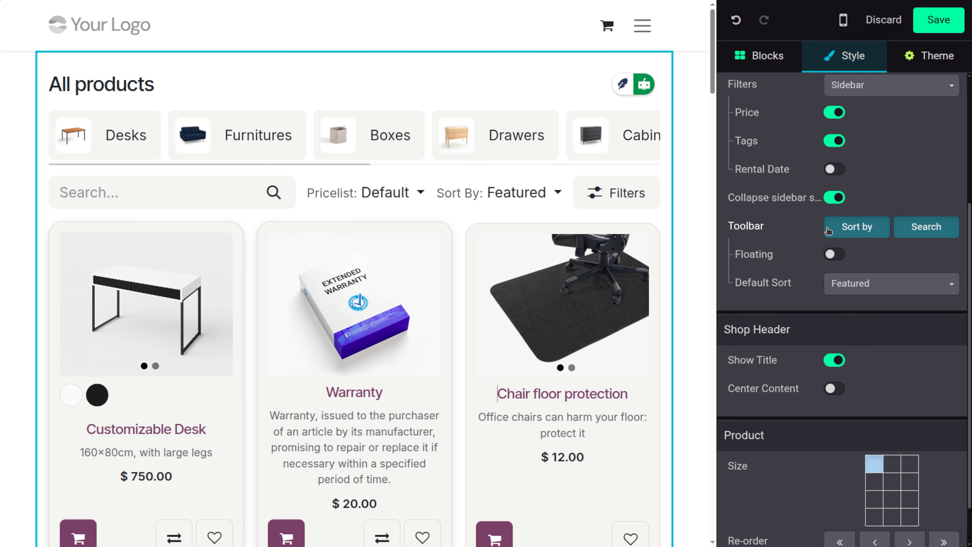
scroll(790, 283, "up", 5)
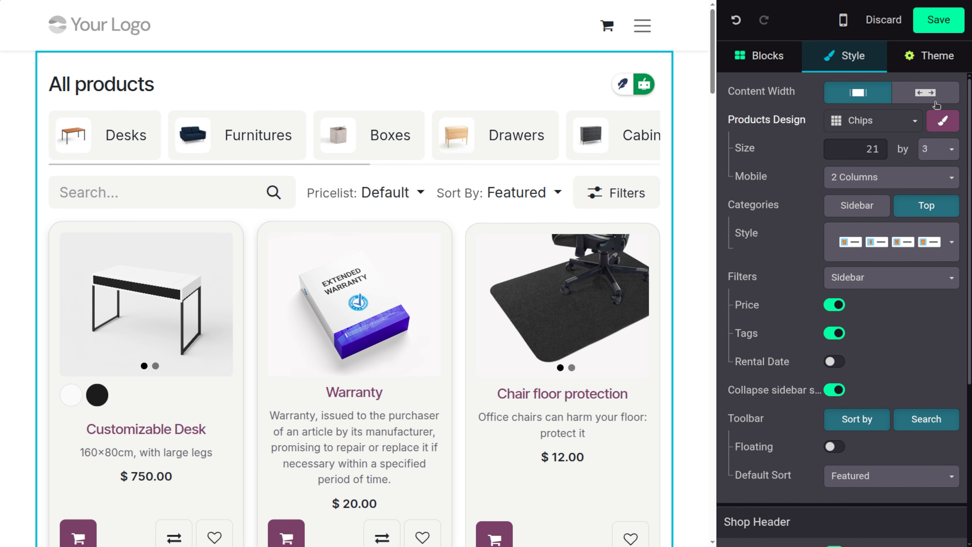
left_click(939, 121)
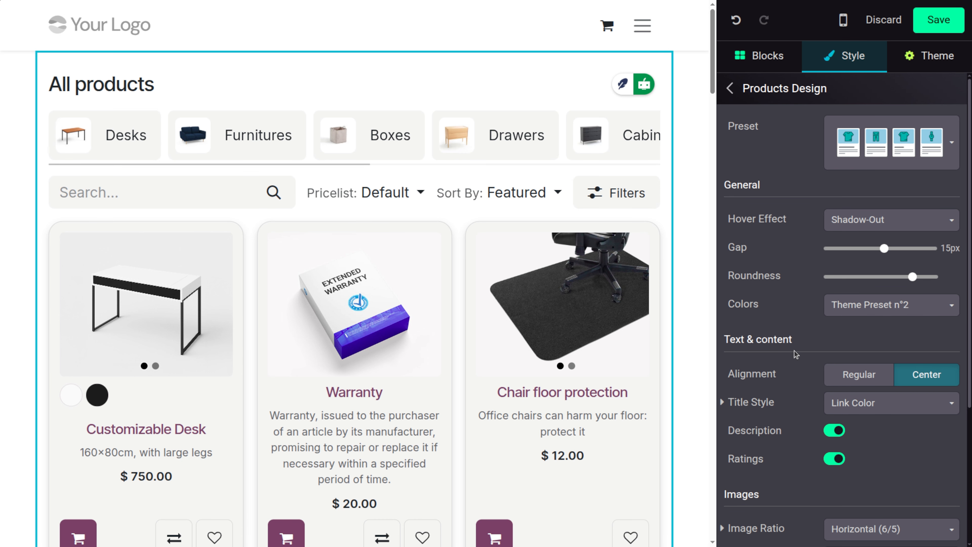
scroll(795, 351, "down", 5)
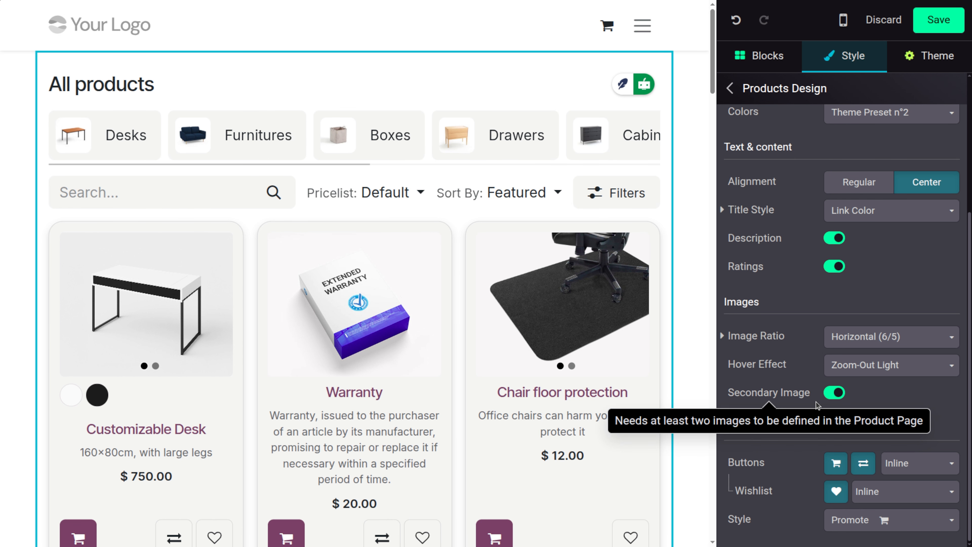
left_click(836, 393)
left_click(835, 393)
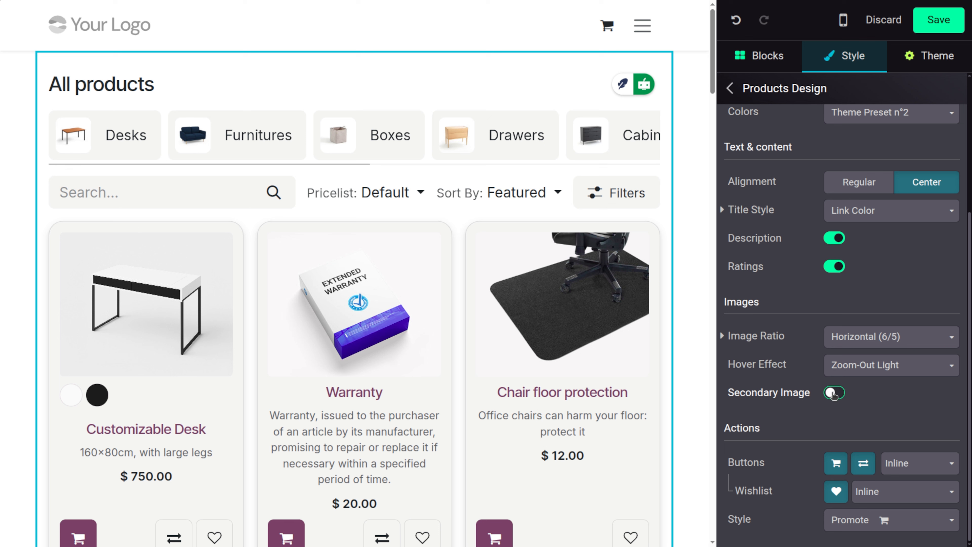
left_click(835, 393)
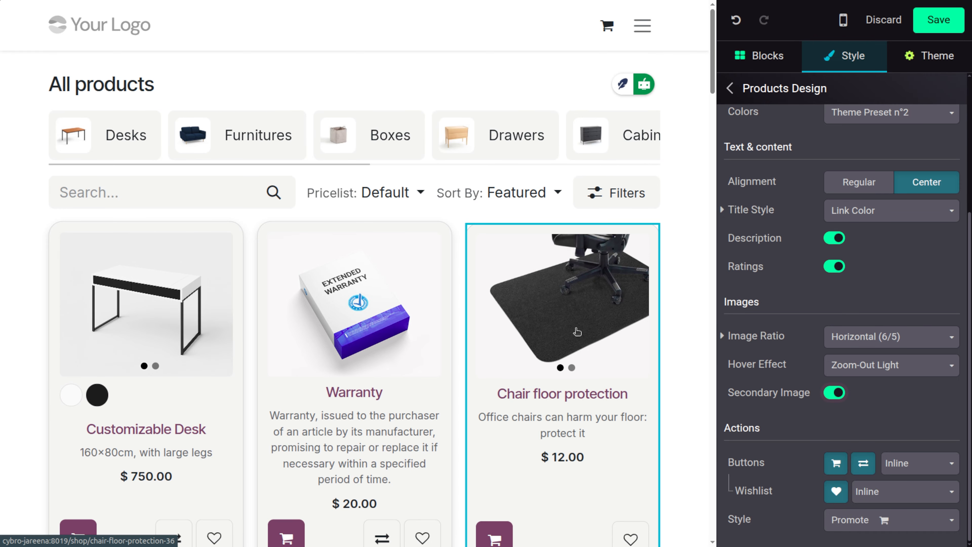
Step: Open the media selection for the Chair floor protection image, close it, and return to the detailed products design settings
left_click(577, 332)
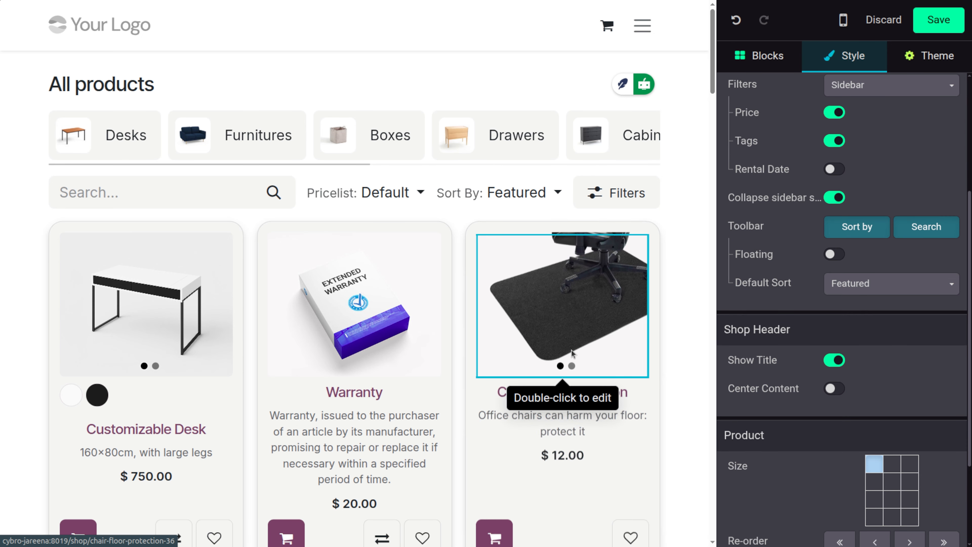
double_click(572, 372)
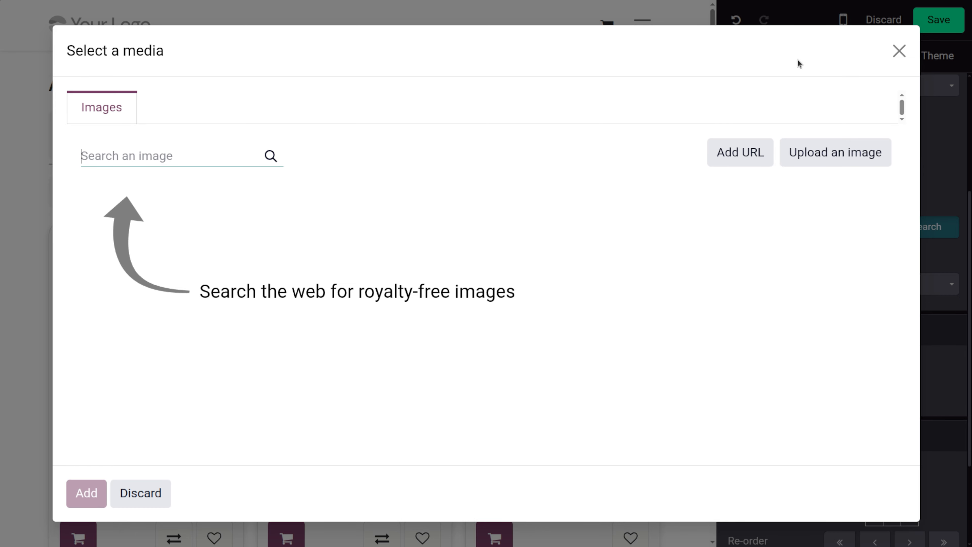
left_click(899, 50)
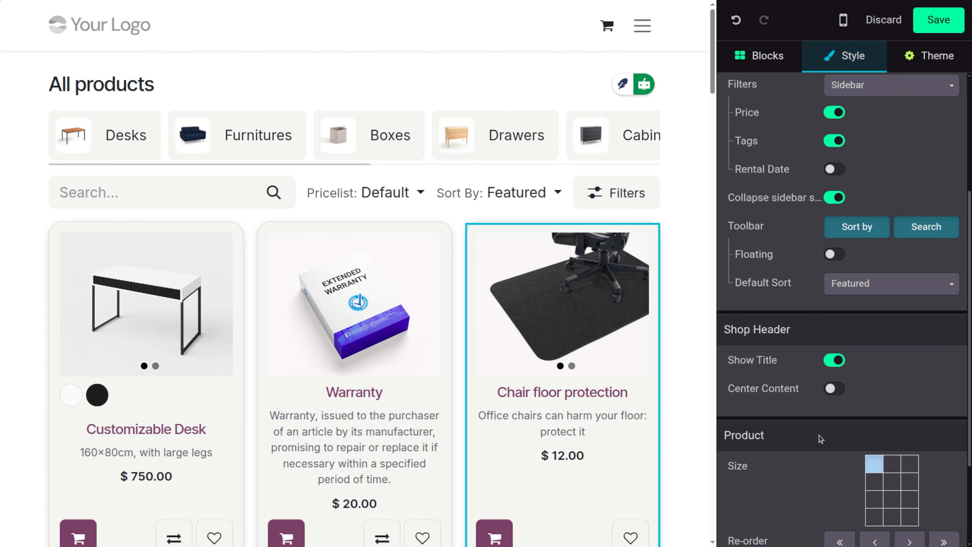
scroll(924, 139, "up", 5)
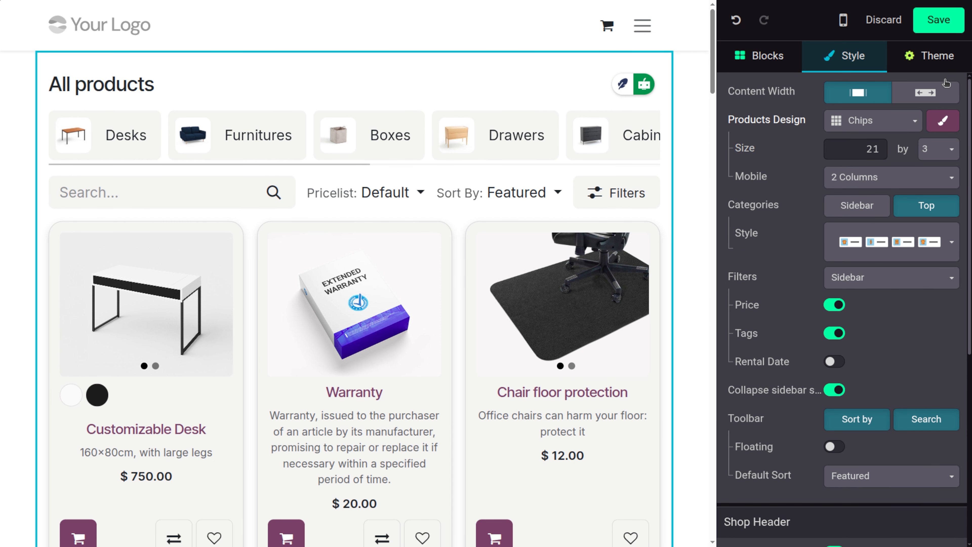
left_click(945, 123)
scroll(846, 312, "down", 5)
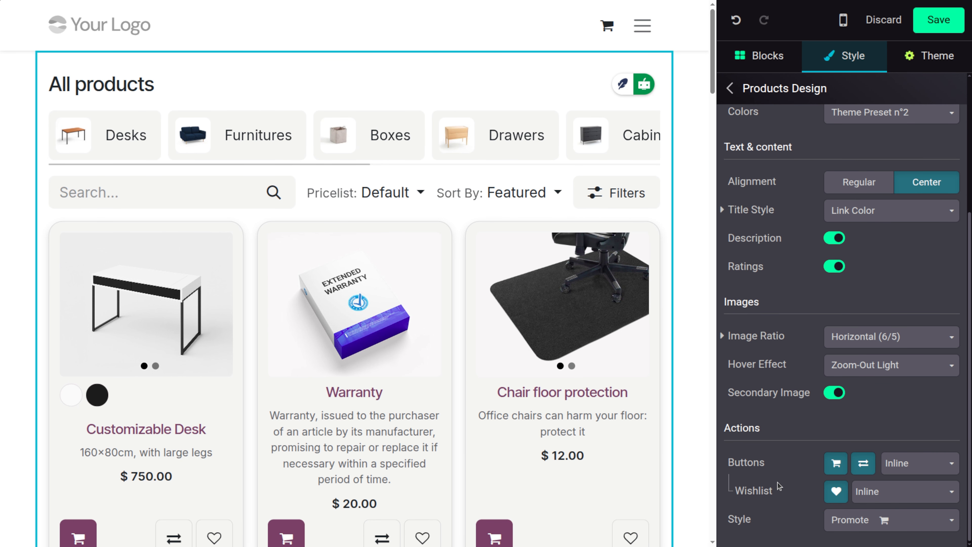
Step: Try hiding the wishlist, cart and compare buttons on the product cards and turn them back on
left_click(835, 487)
left_click(841, 464)
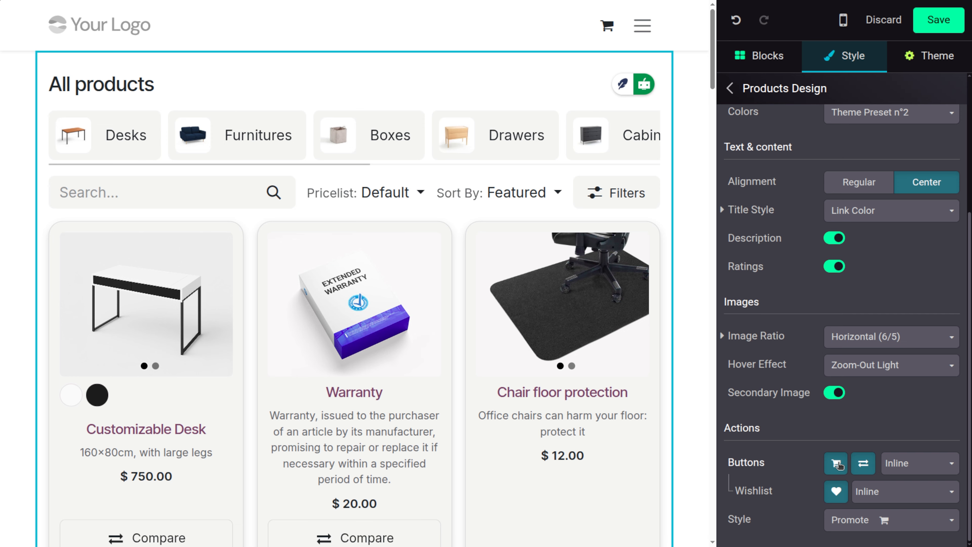
left_click(841, 488)
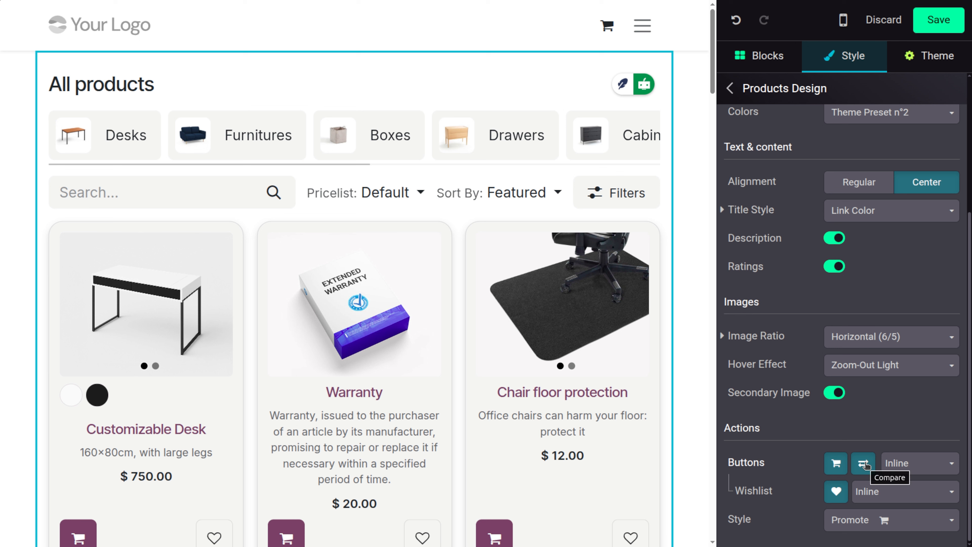
left_click(866, 465)
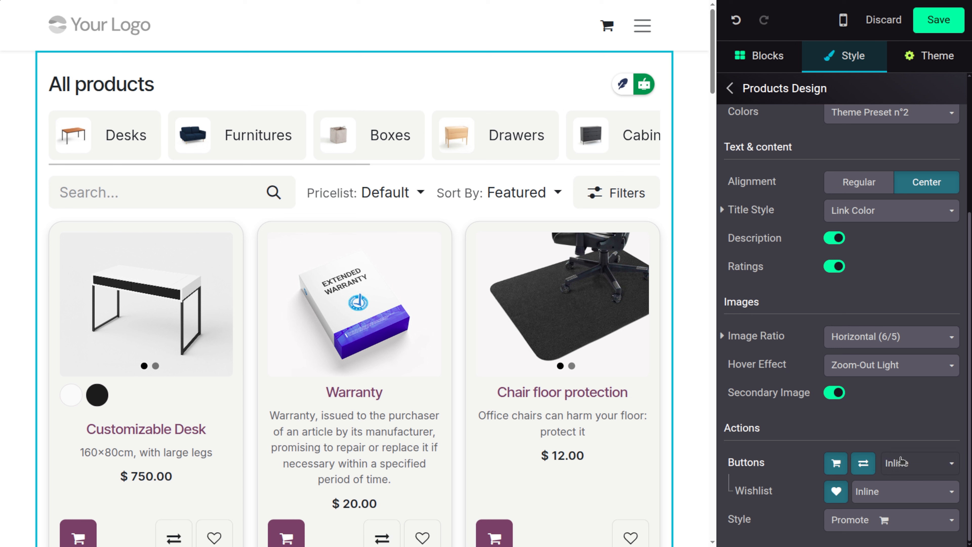
Step: Try the On Hover display for the product action buttons, return it to Inline and review the product cards
left_click(912, 466)
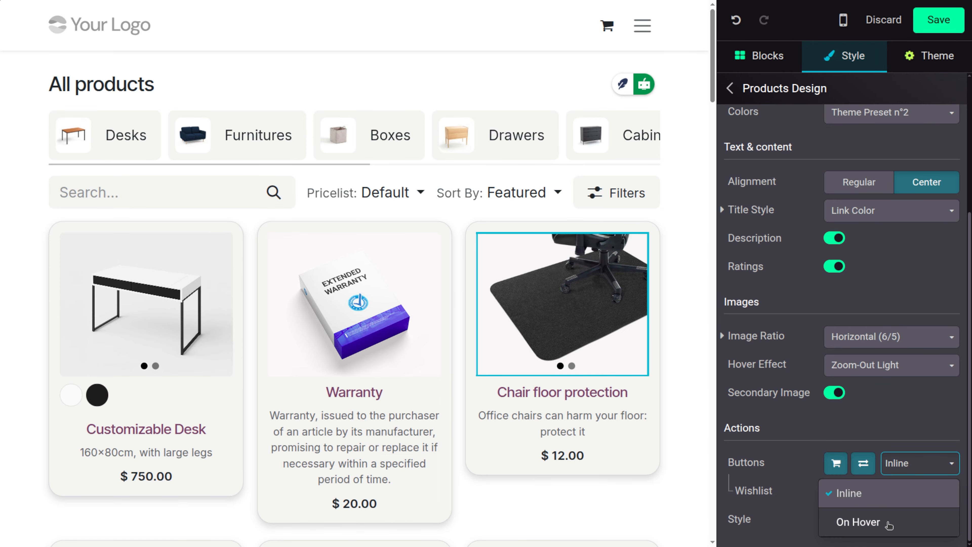
left_click(889, 523)
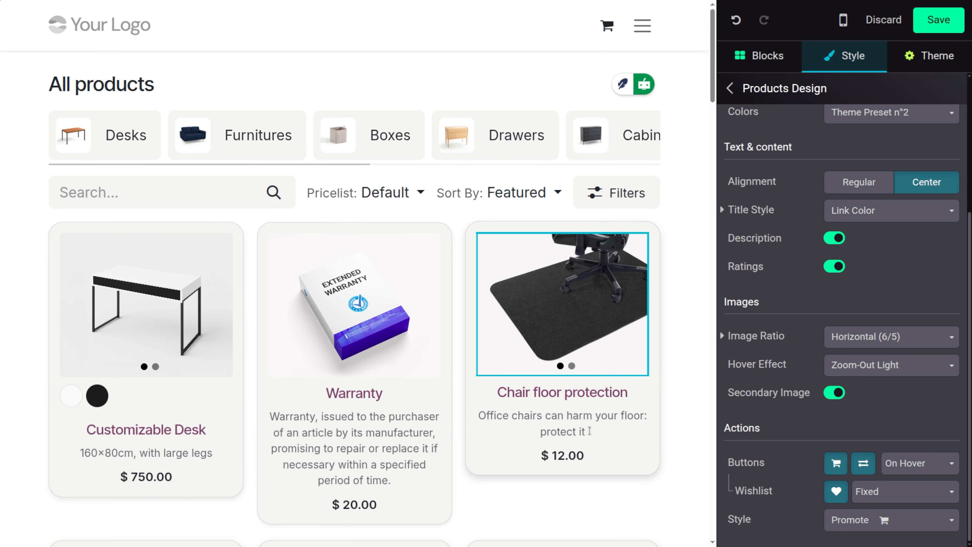
left_click(909, 464)
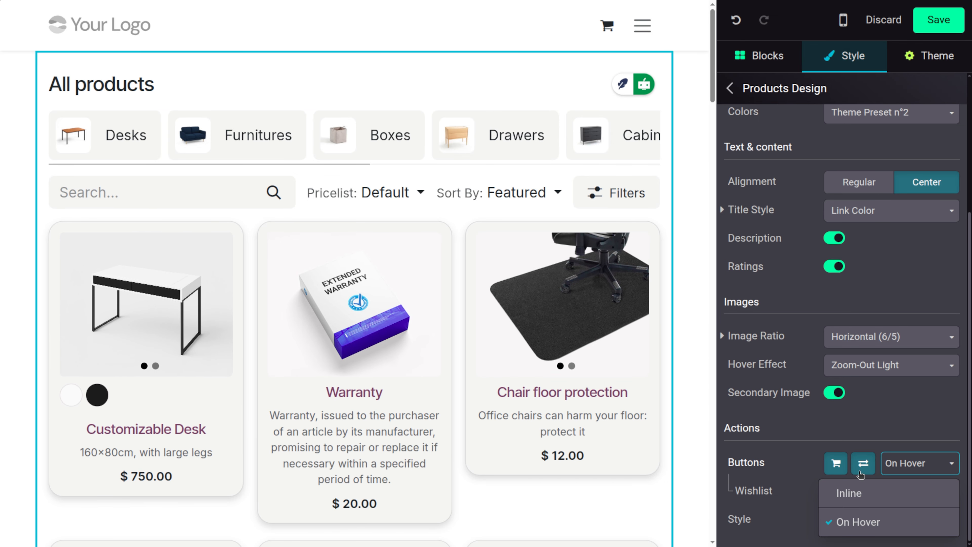
left_click(858, 497)
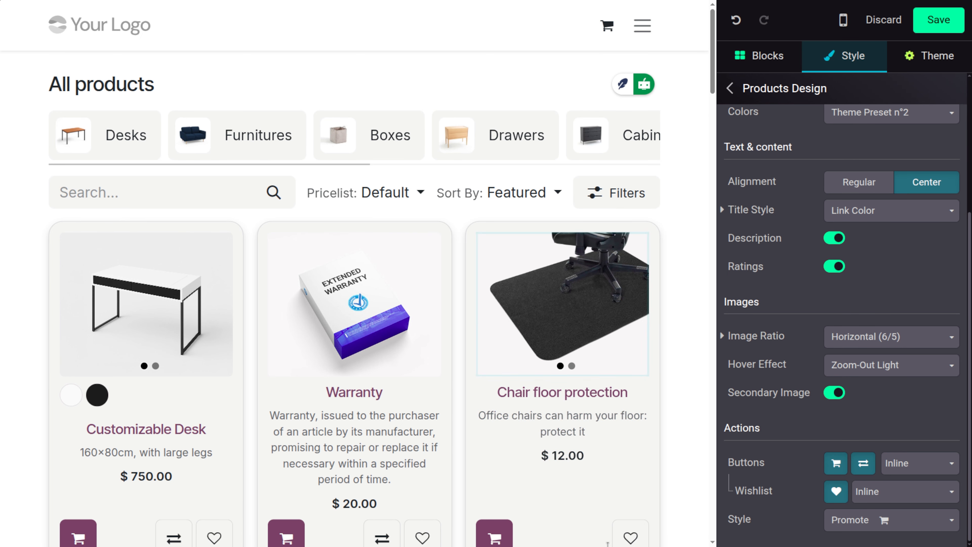
scroll(537, 409, "down", 6)
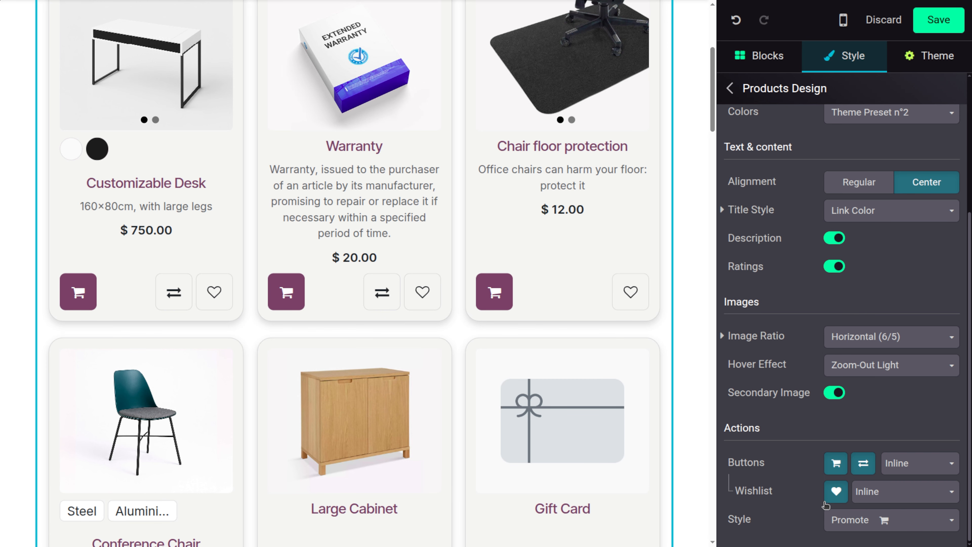
Step: Try the Theme colors style for the product action buttons, and switch it to Subtle
left_click(834, 494)
left_click(868, 523)
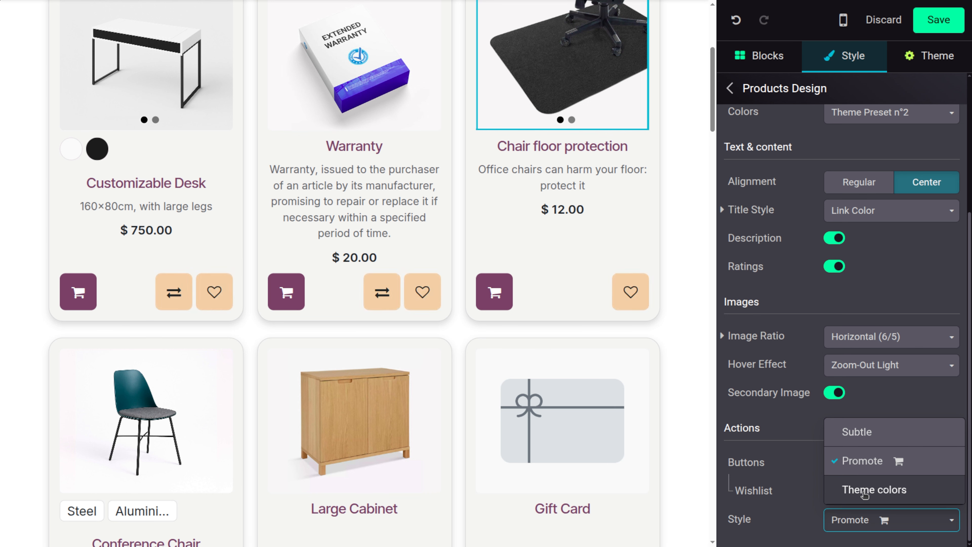
left_click(864, 492)
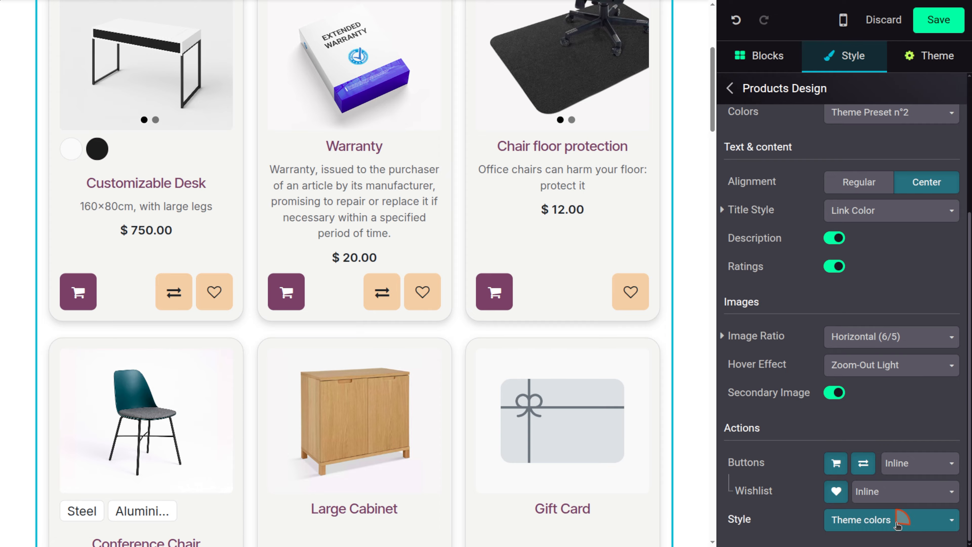
left_click(897, 525)
left_click(858, 430)
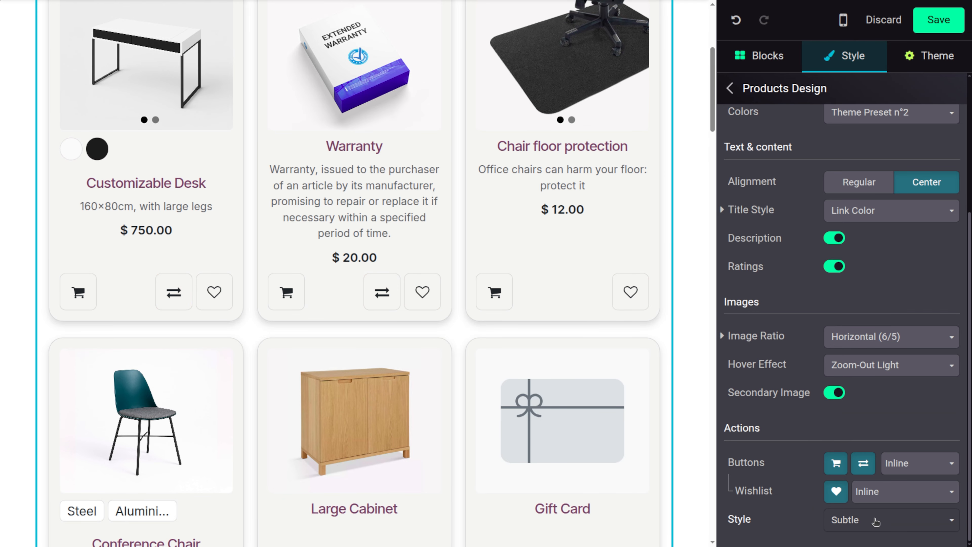
Step: Set the product action buttons' style to Theme colors and save the page
left_click(862, 519)
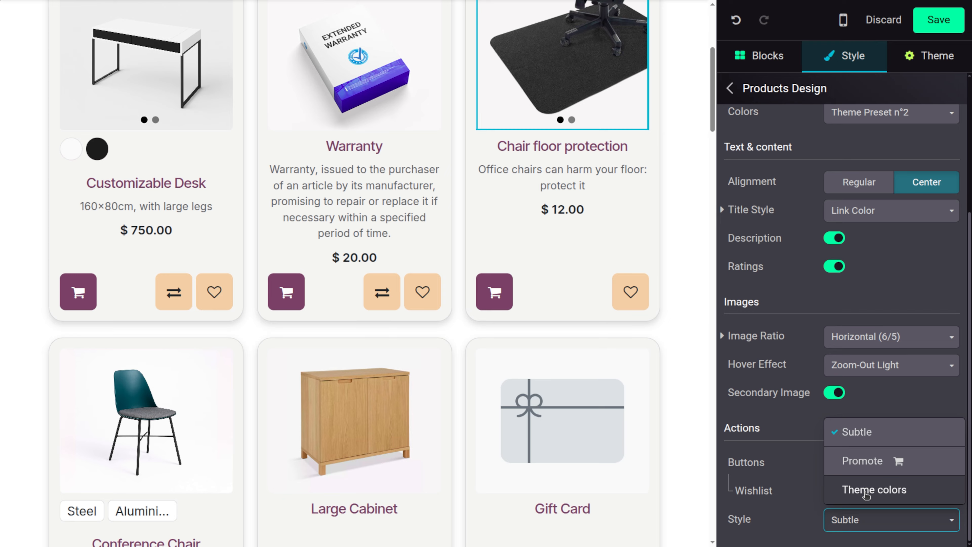
left_click(866, 493)
scroll(888, 457, "up", 5)
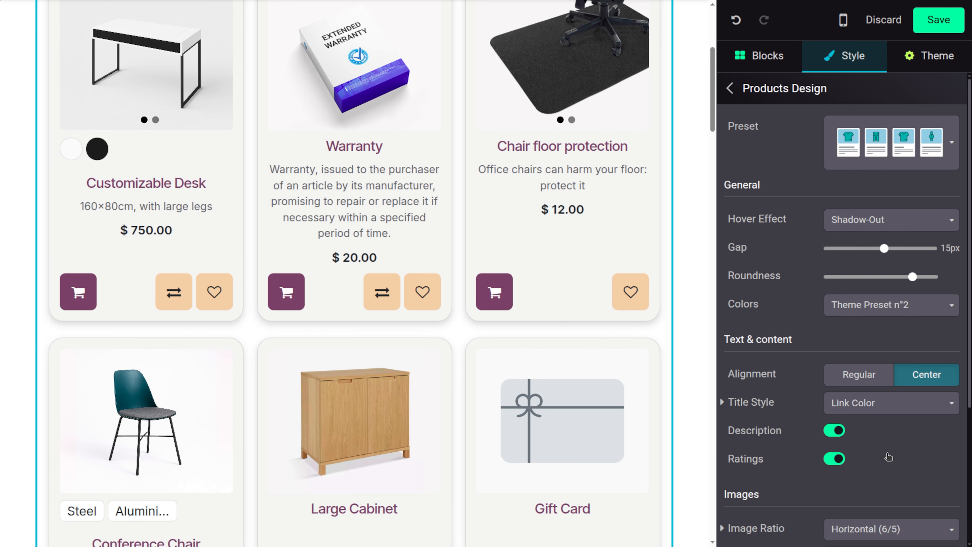
left_click(930, 24)
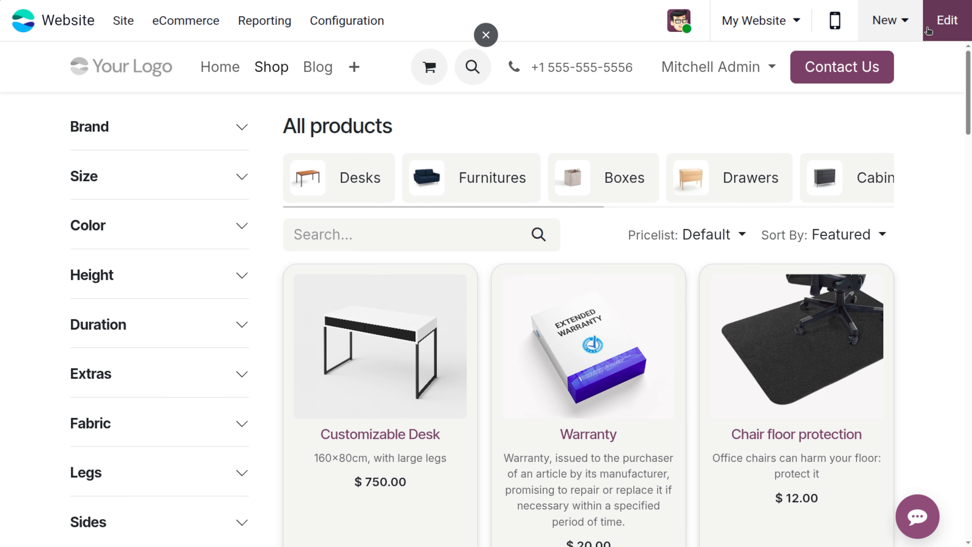
Step: Reopen the shop page for editing, and set the products grid size to 25 with 2 columns on mobile
left_click(928, 31)
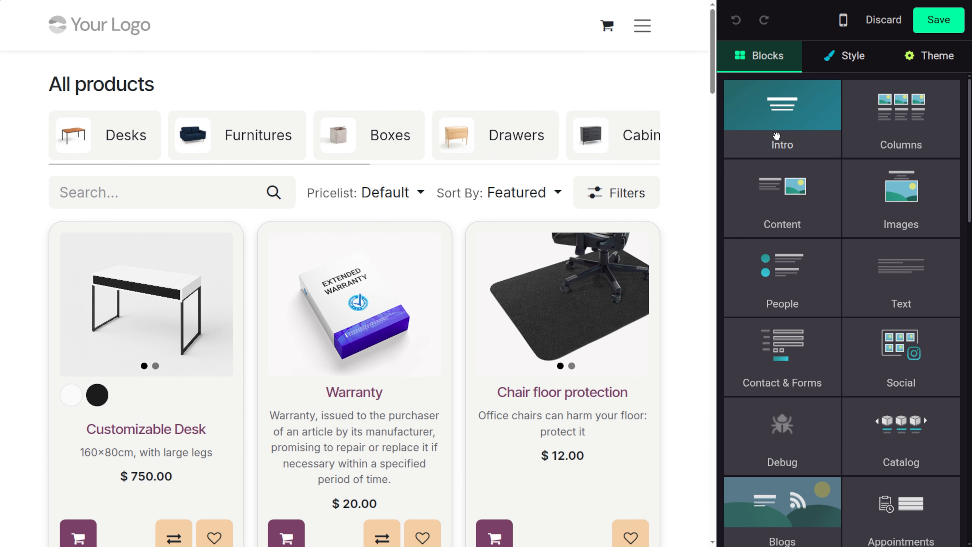
left_click(470, 299)
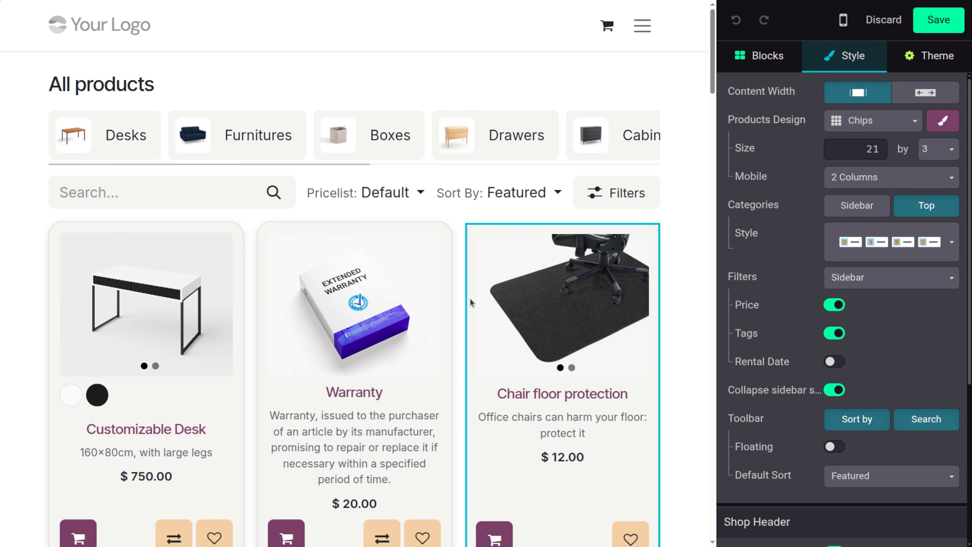
left_click(859, 122)
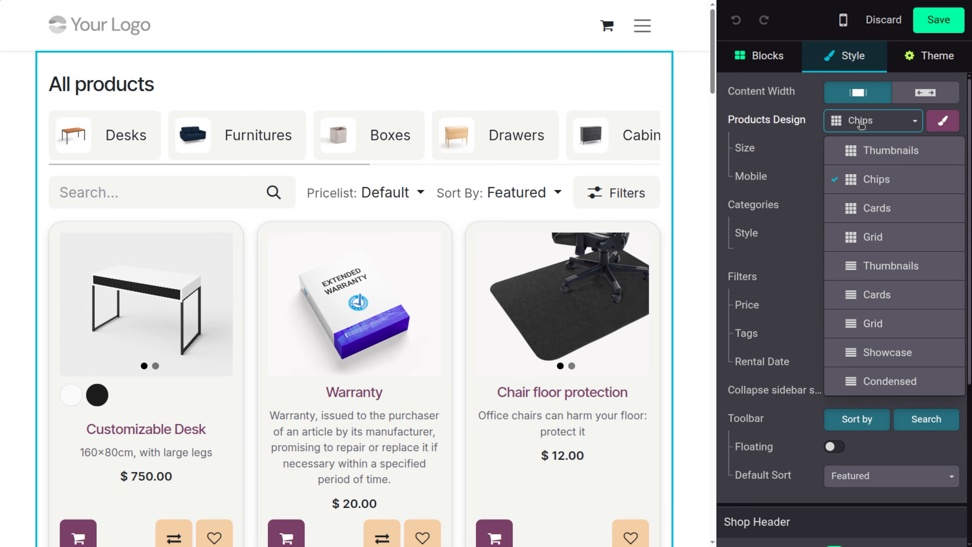
left_click(861, 122)
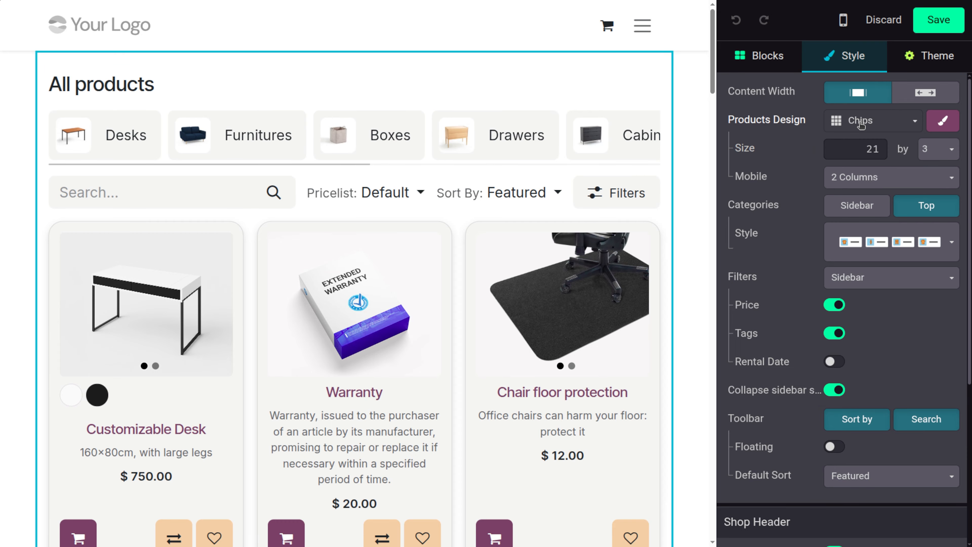
left_click(878, 151)
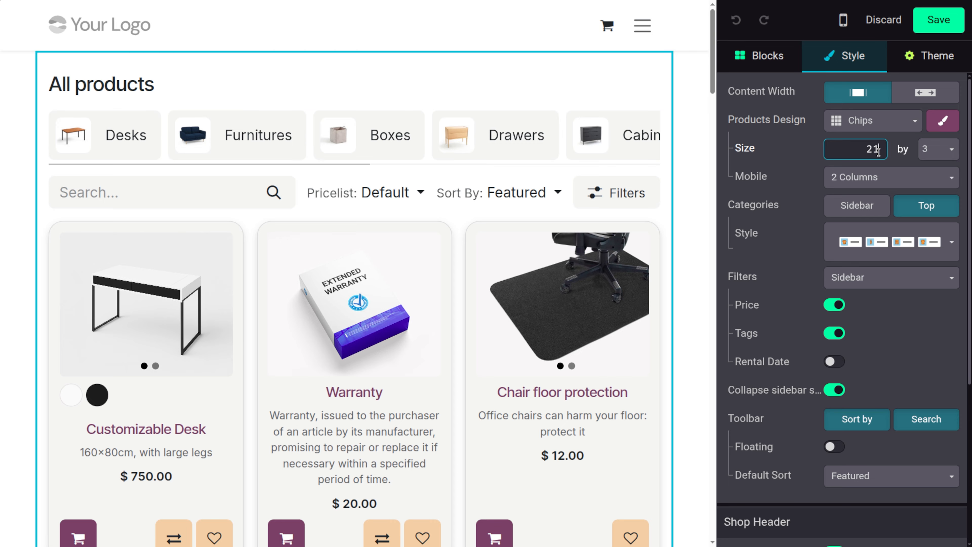
left_click(947, 158)
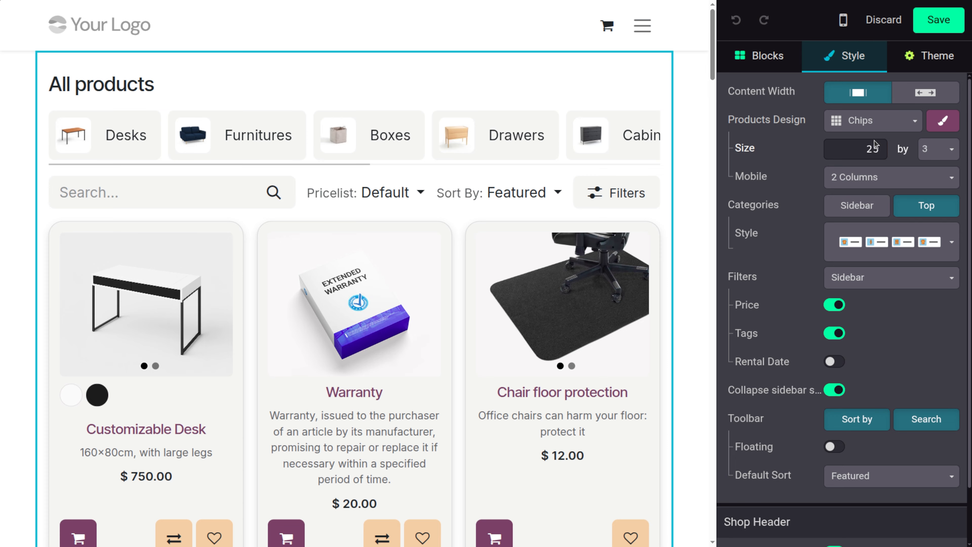
left_click(892, 181)
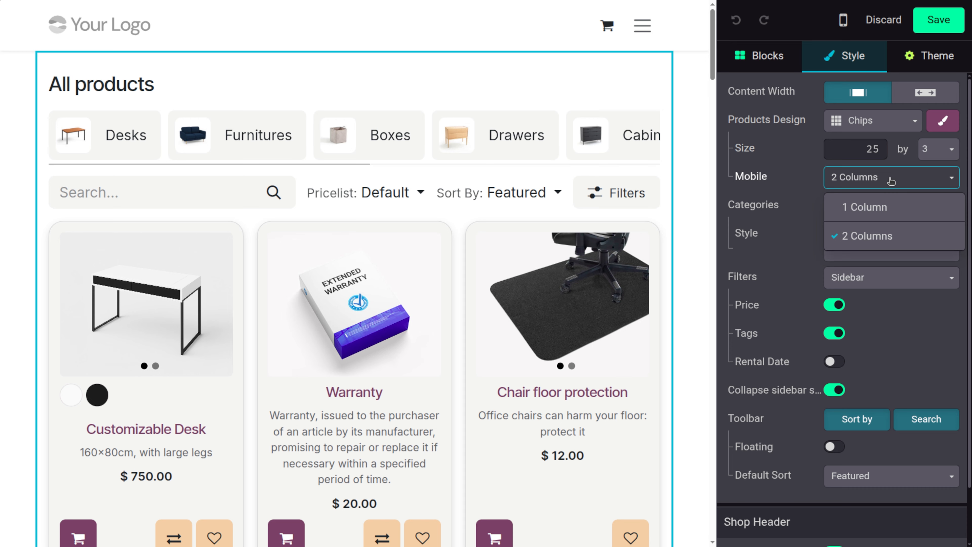
left_click(911, 244)
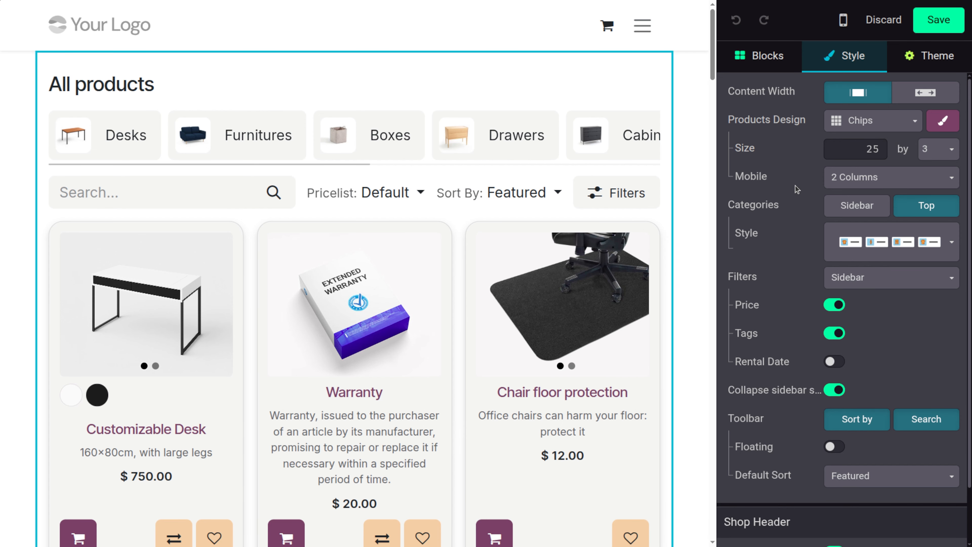
Step: Try showing the categories in the sidebar too, saving the page to check it, and switch the sidebar categories off again
left_click(870, 207)
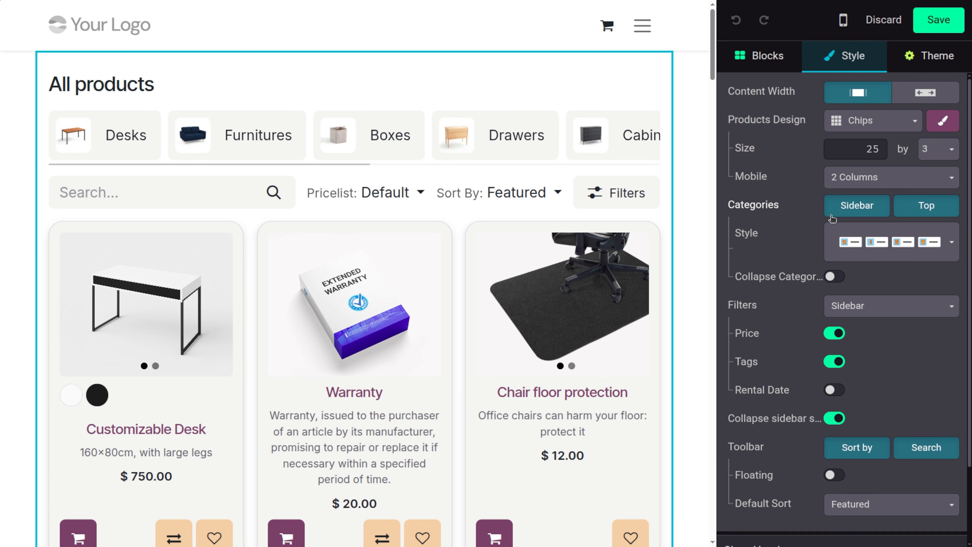
left_click(959, 27)
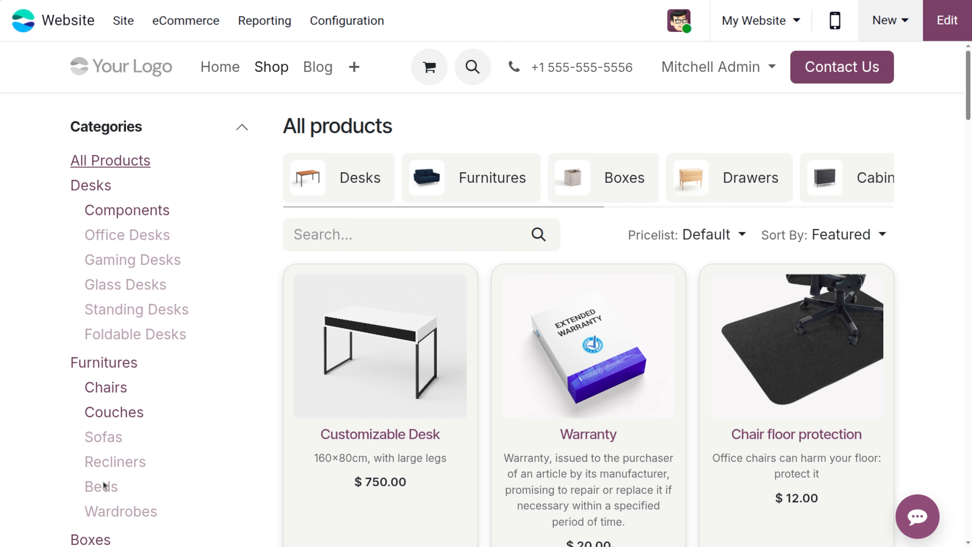
left_click(959, 20)
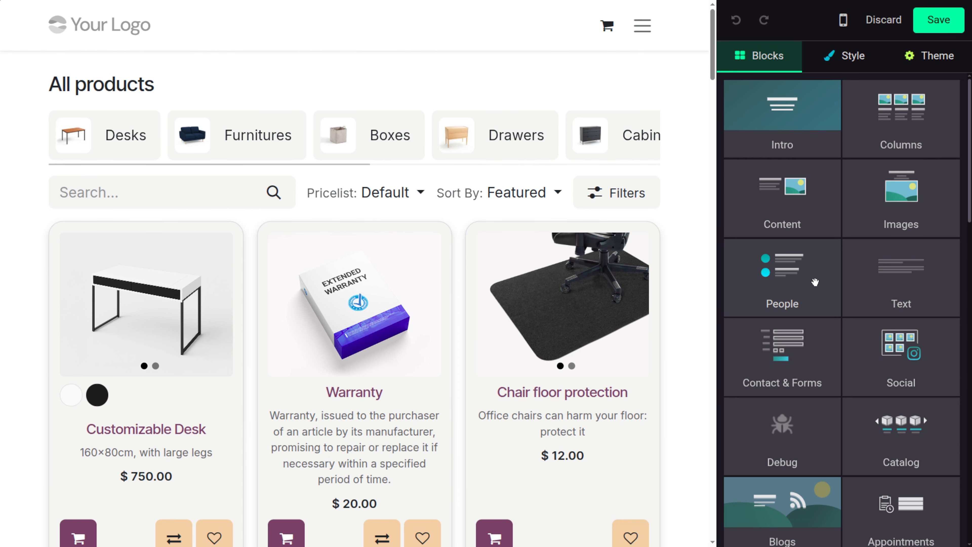
left_click(857, 59)
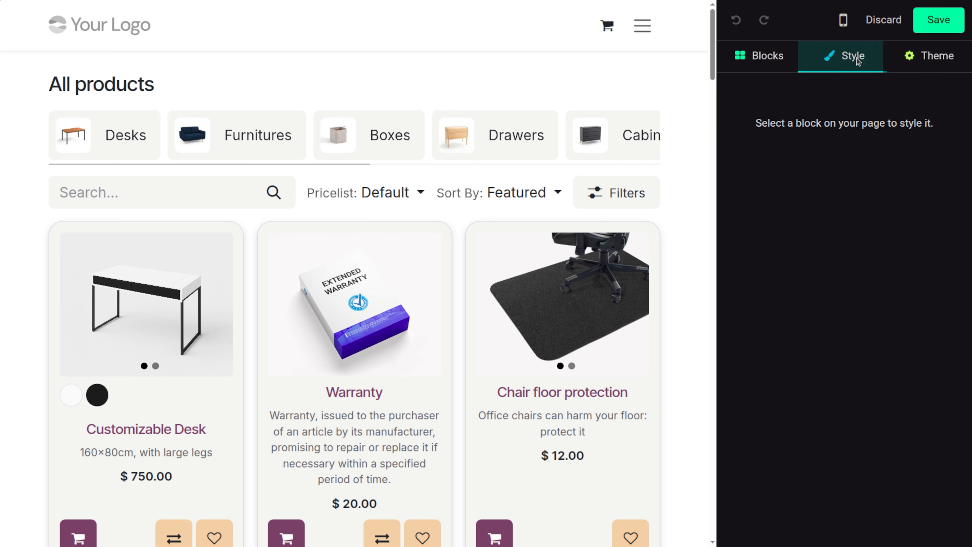
left_click(623, 272)
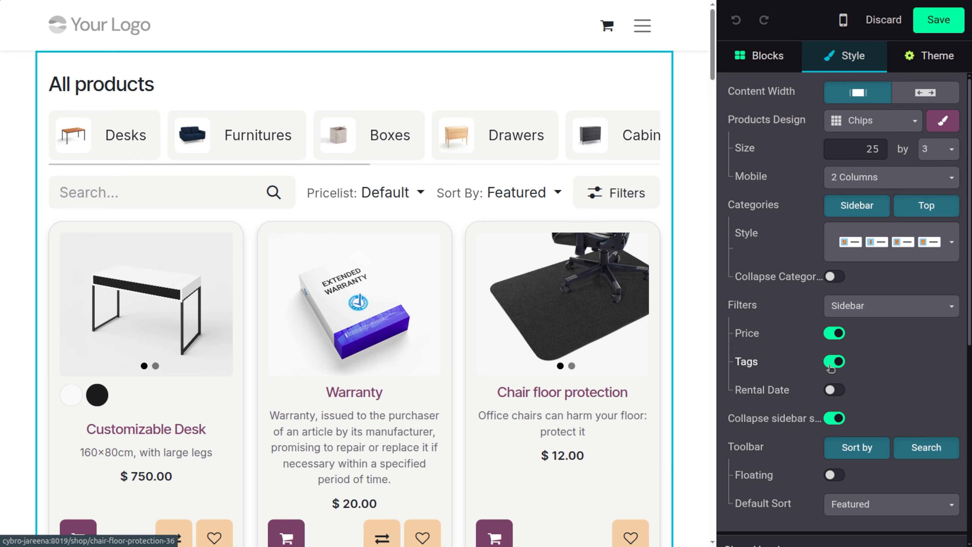
left_click(856, 206)
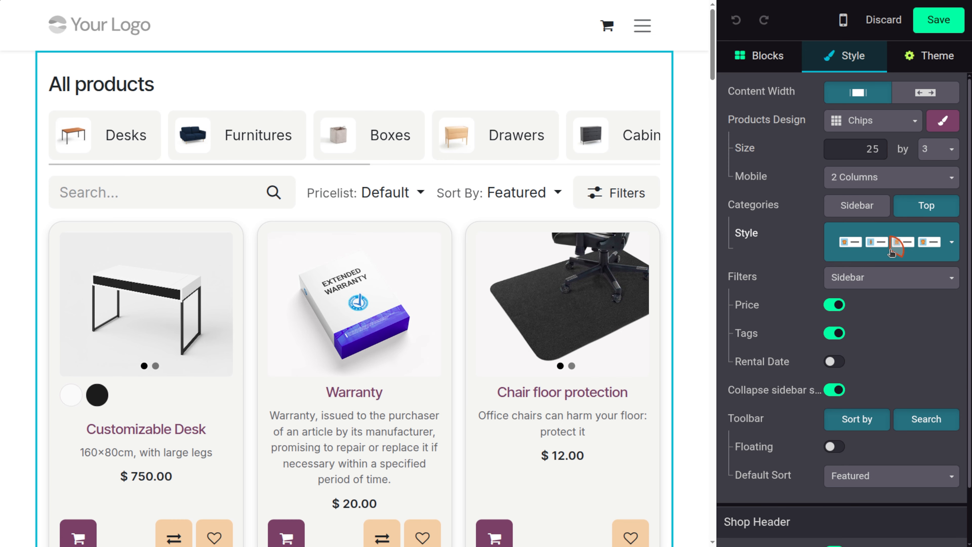
Step: Try the outlined image chip, underlined tab and pill styles for the top categories
left_click(892, 253)
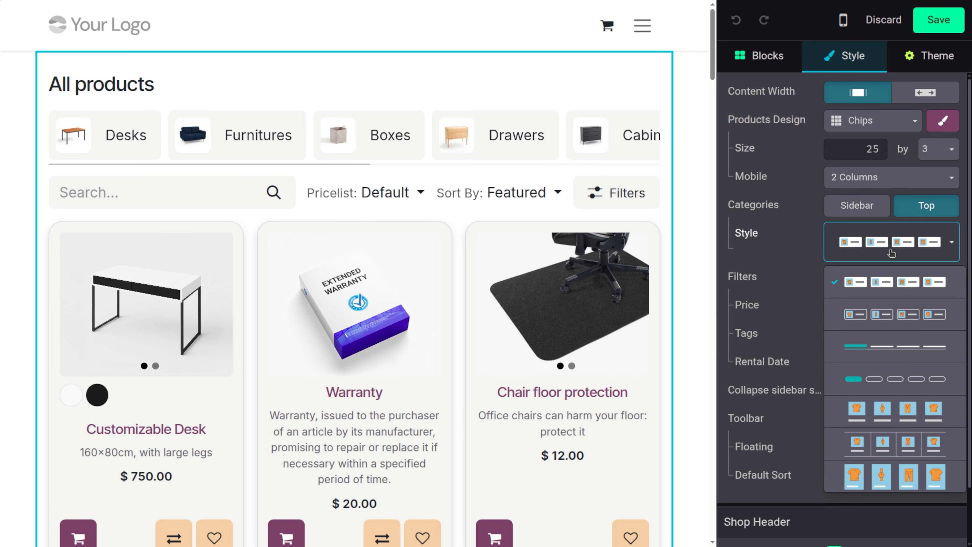
left_click(903, 320)
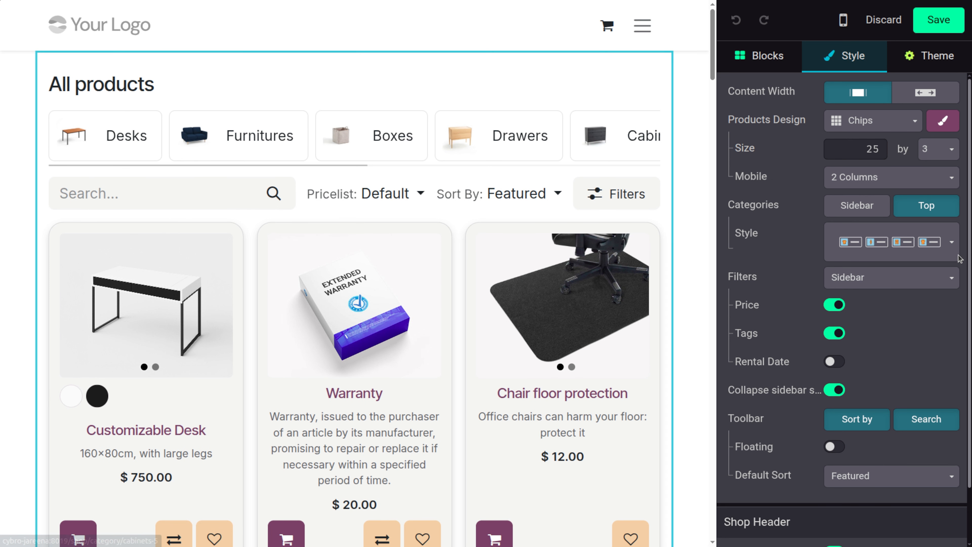
left_click(904, 244)
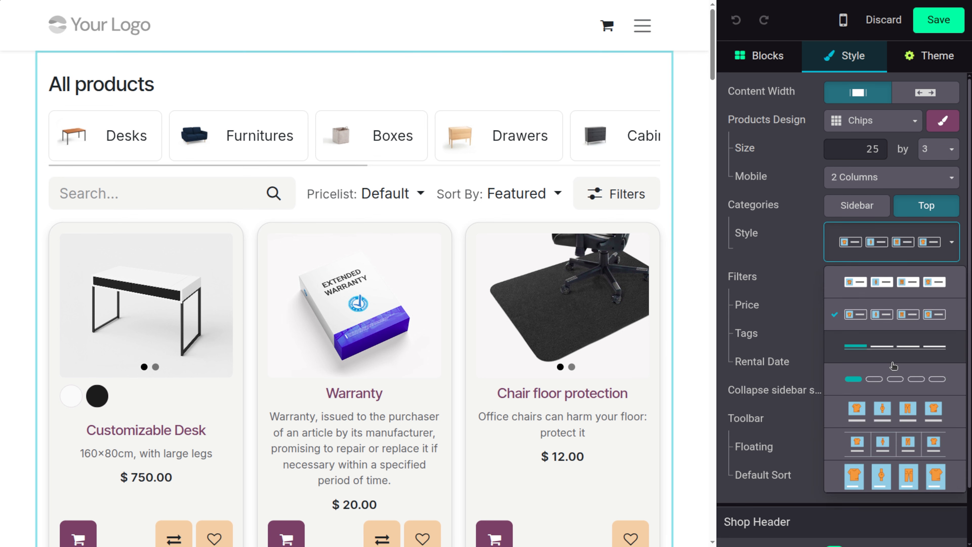
left_click(881, 348)
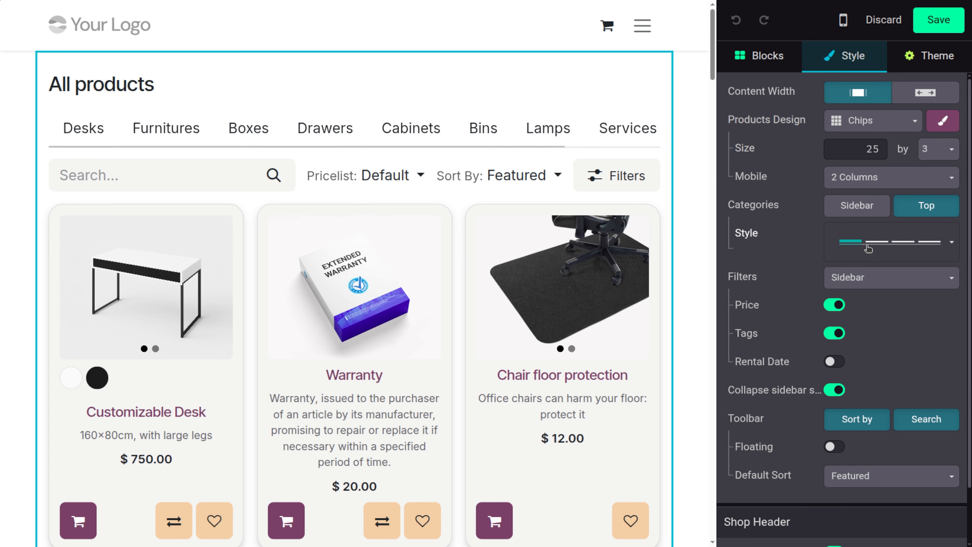
left_click(868, 249)
left_click(898, 384)
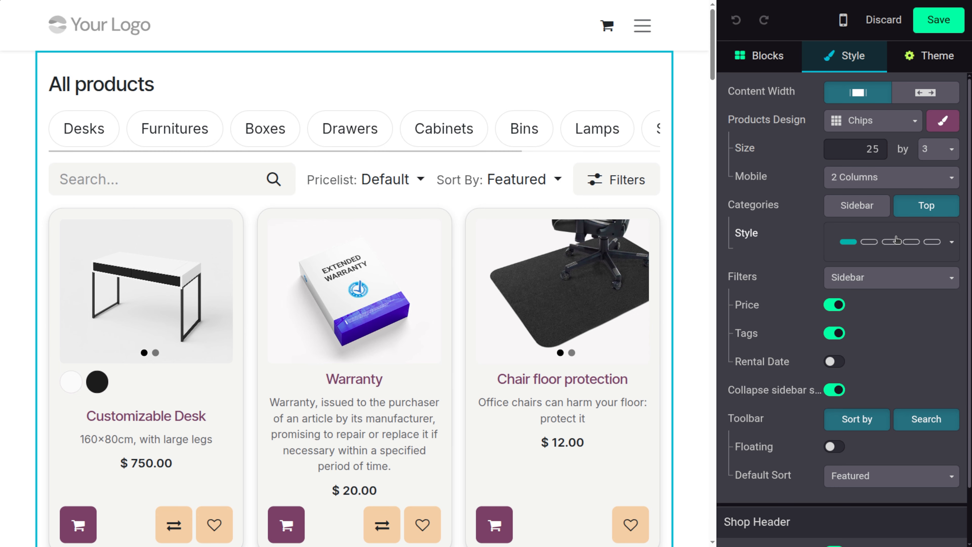
Step: Try the image-above-name style and the bordered image grid style for the top categories
left_click(895, 240)
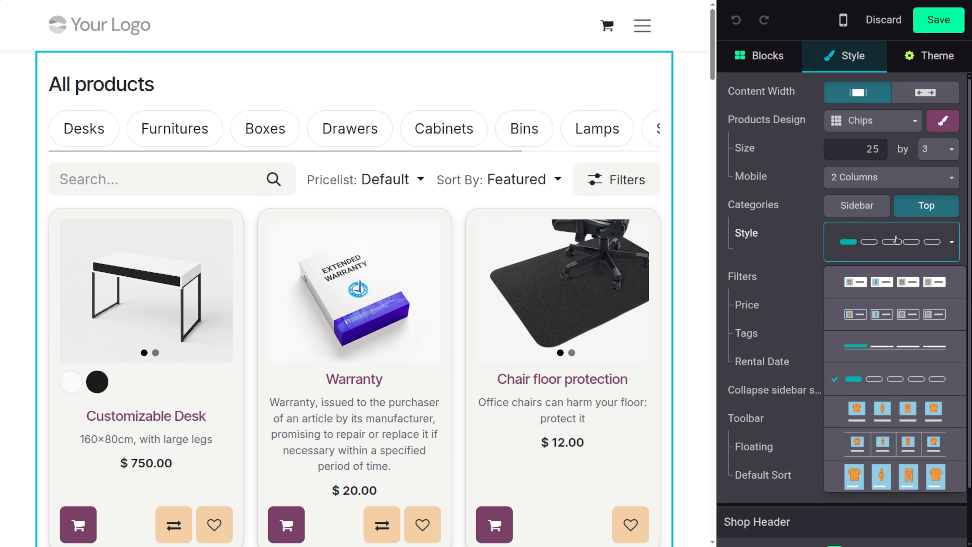
left_click(896, 408)
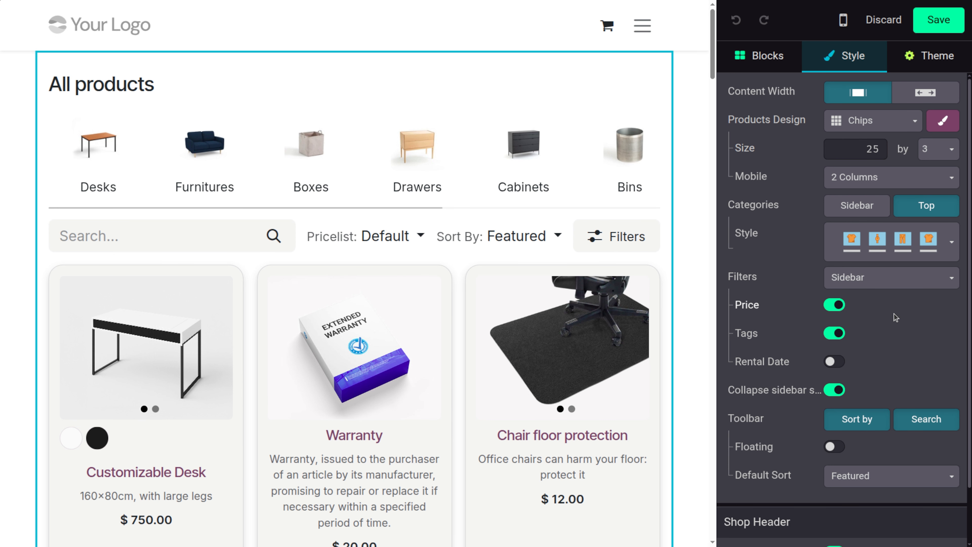
left_click(902, 284)
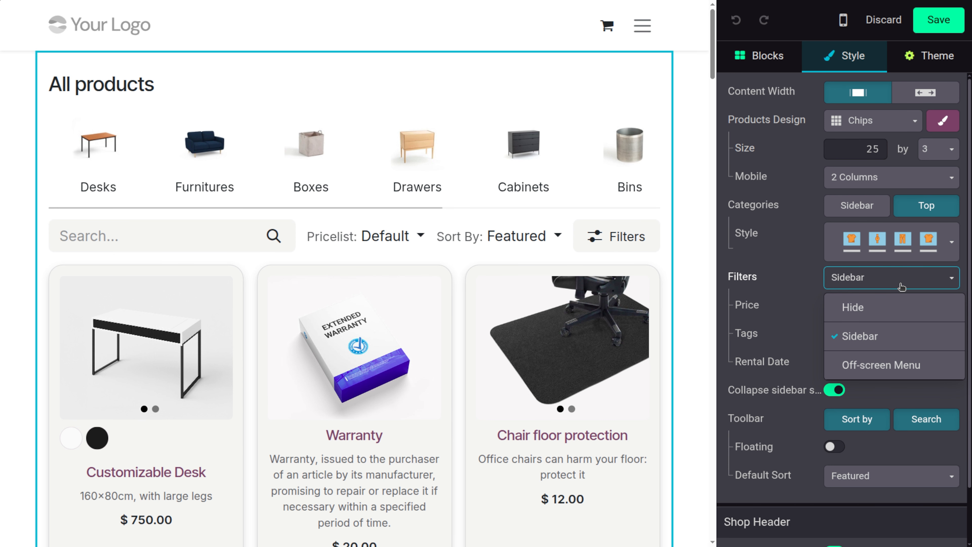
left_click(879, 238)
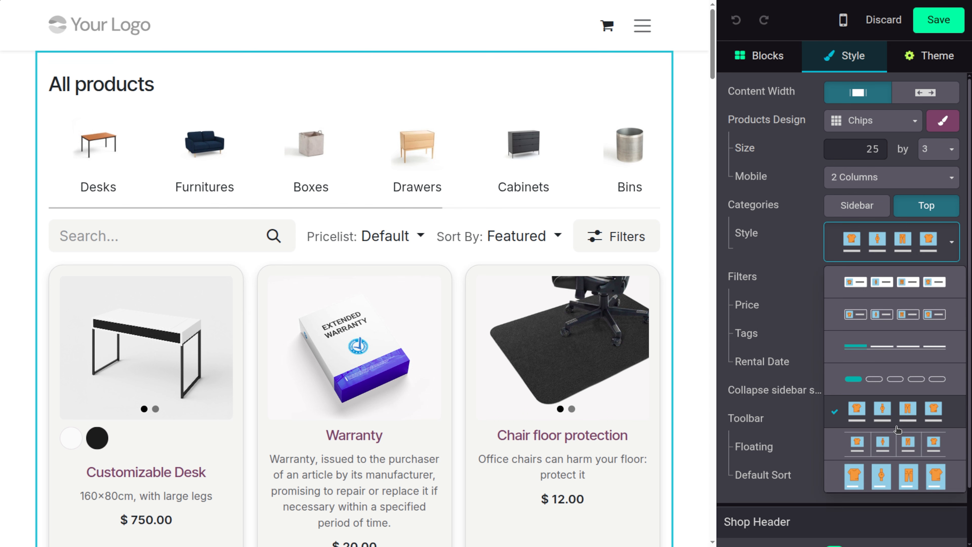
left_click(908, 444)
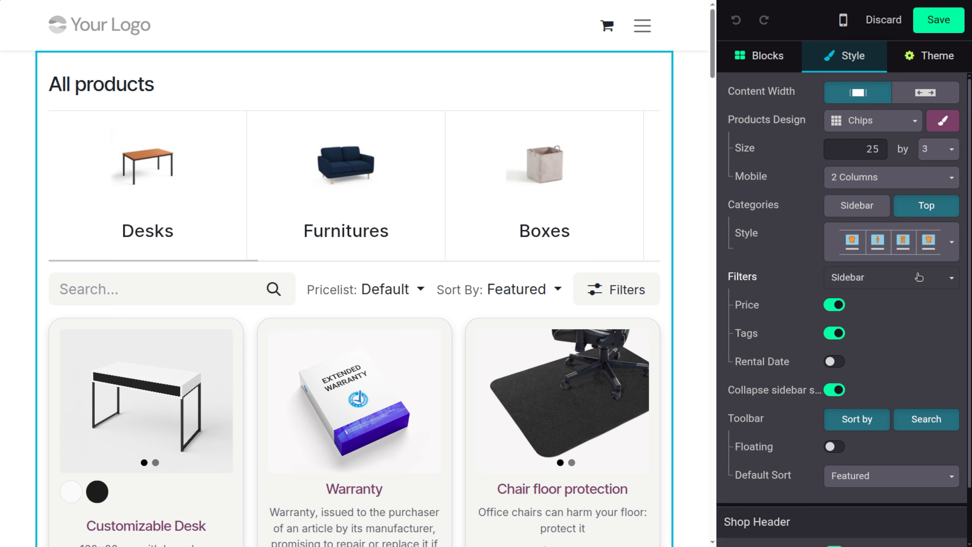
Step: Set the top categories' style to large image tiles with the names overlaid
left_click(904, 242)
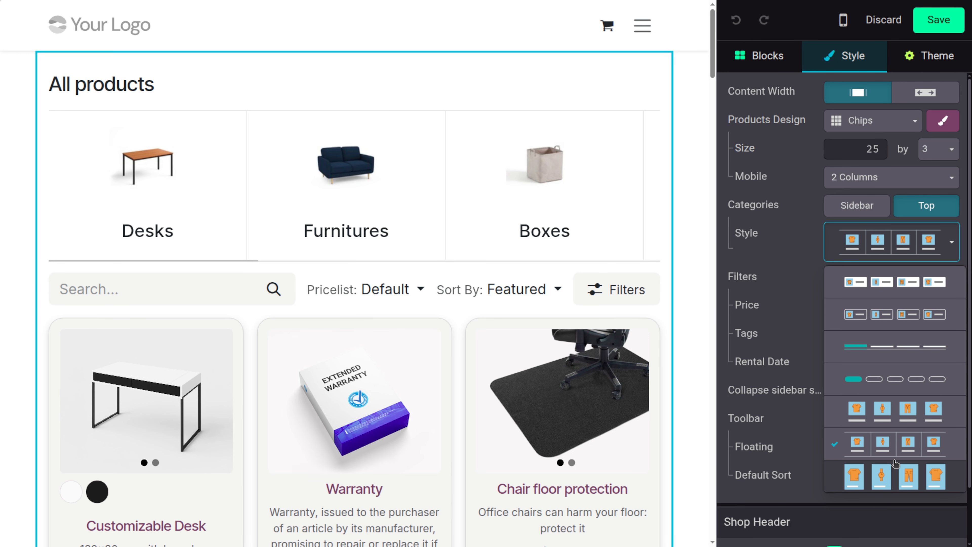
left_click(898, 479)
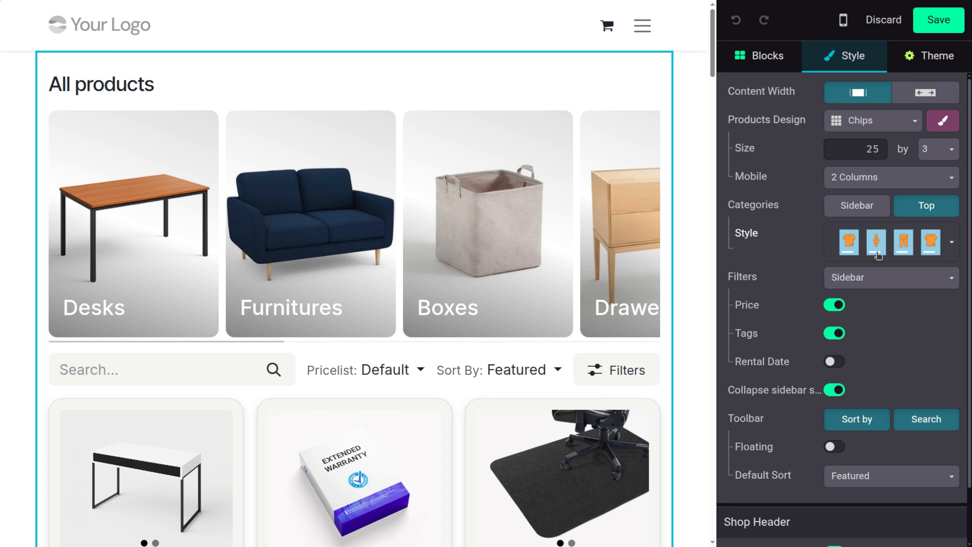
Step: Set the shop page's filters to Hide and save the page
left_click(859, 282)
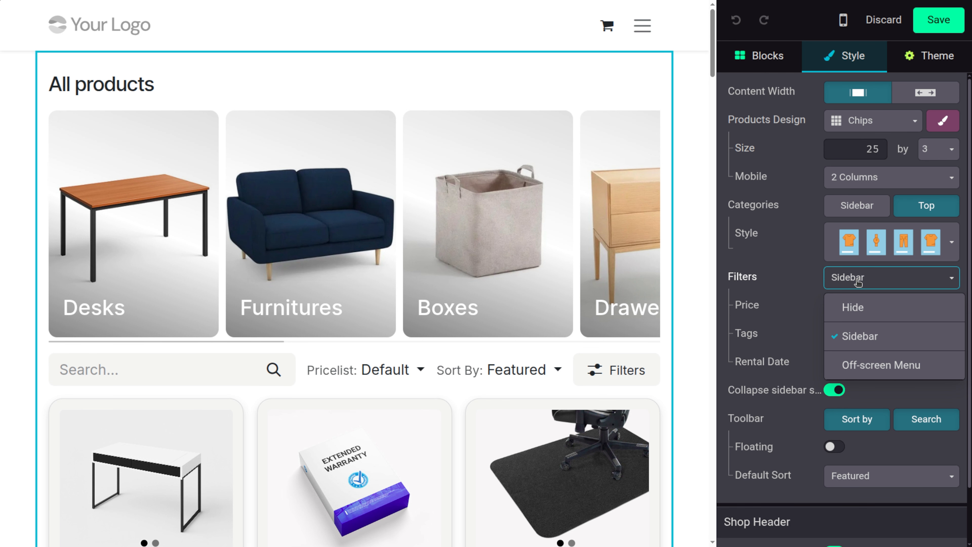
left_click(867, 315)
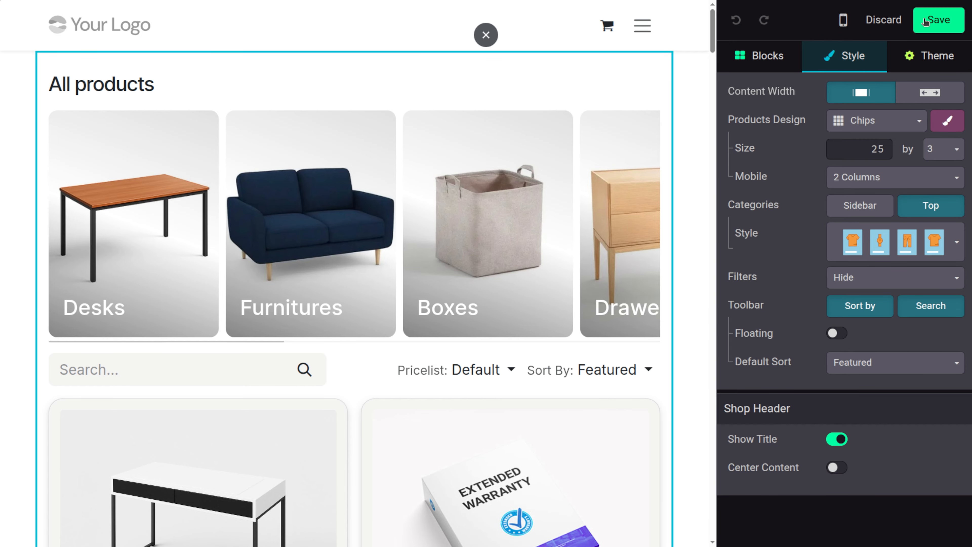
left_click(926, 22)
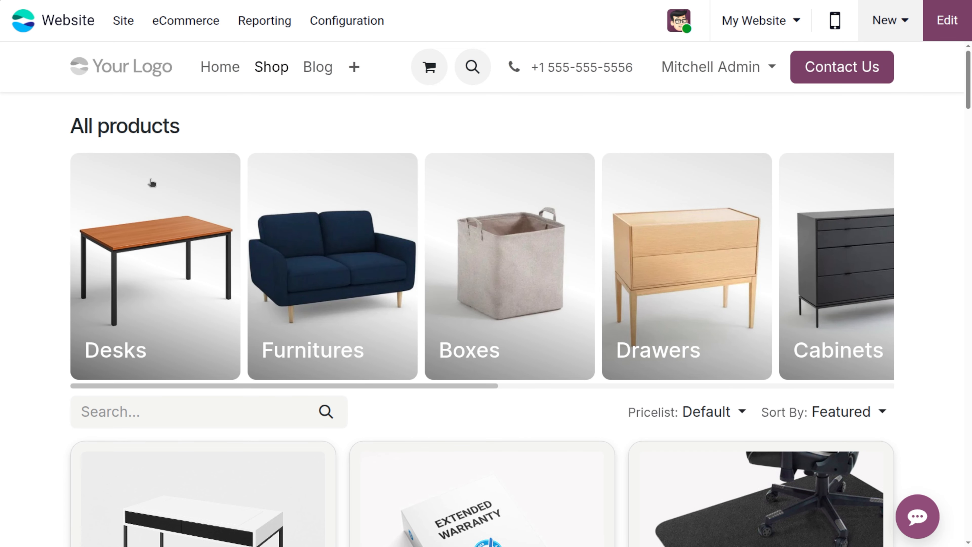
Step: Review the saved shop page, reopen it for editing and set its filters to Off-screen Menu
scroll(304, 383, "down", 5)
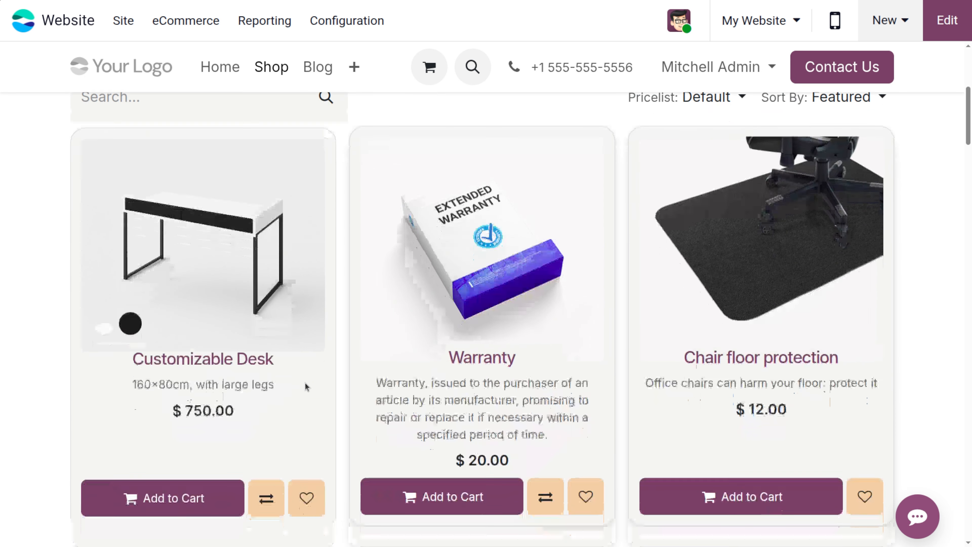
scroll(305, 383, "up", 6)
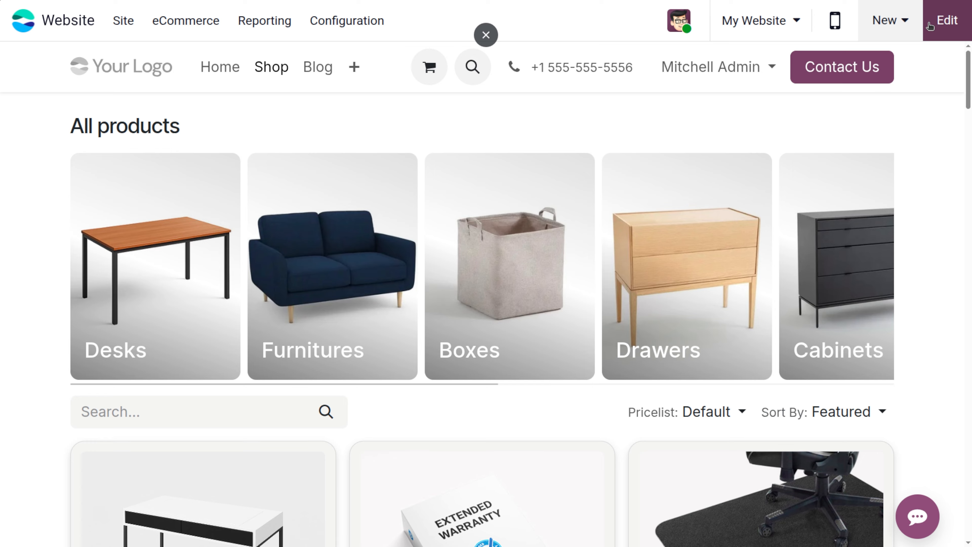
left_click(936, 17)
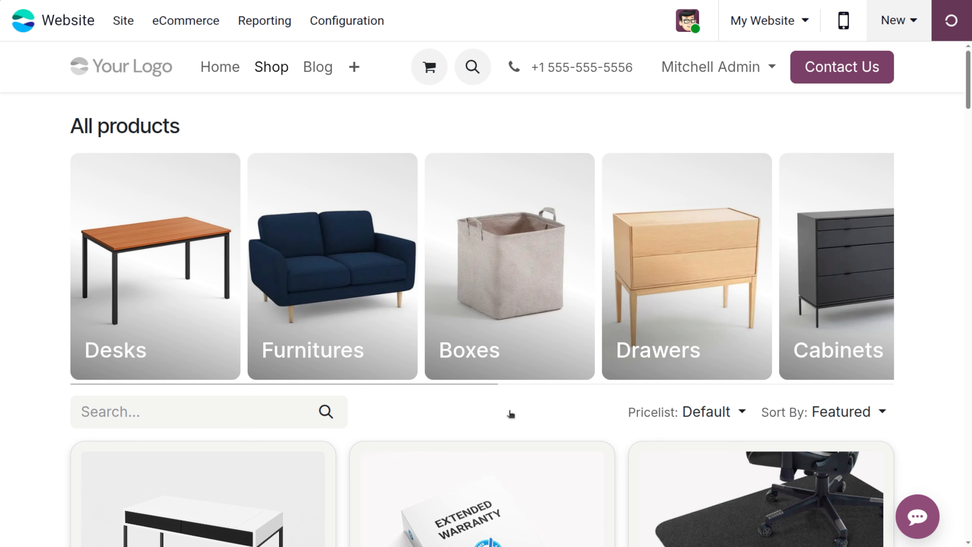
scroll(510, 413, "down", 4)
scroll(509, 413, "down", 5)
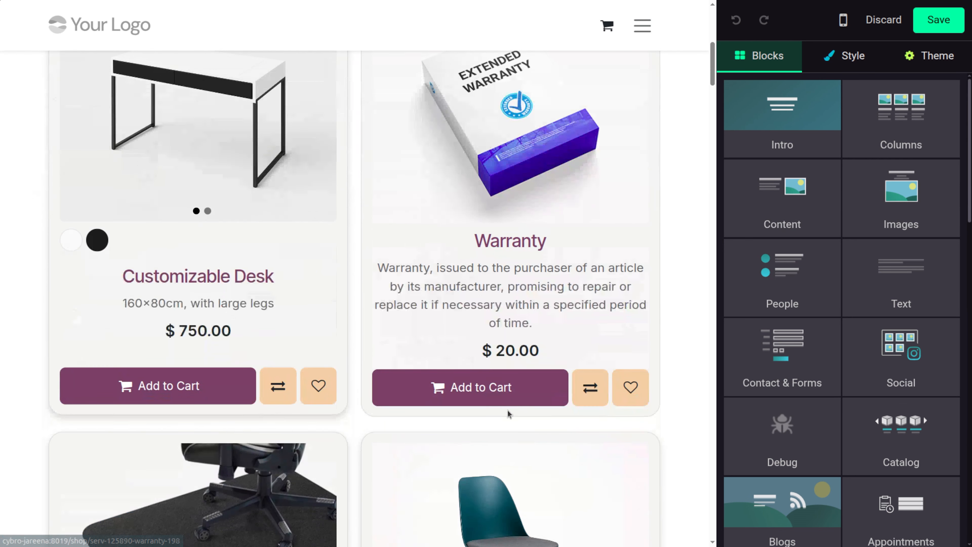
left_click(236, 180)
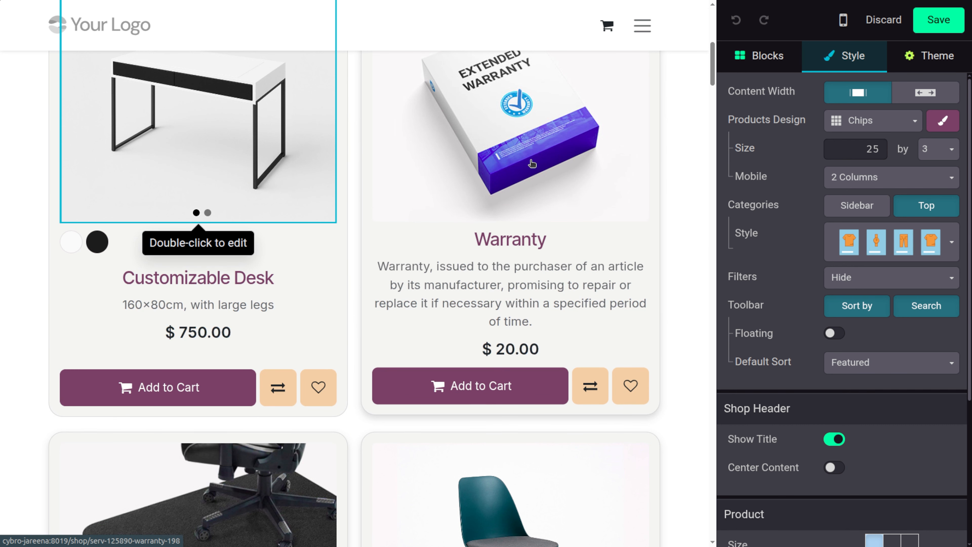
left_click(849, 279)
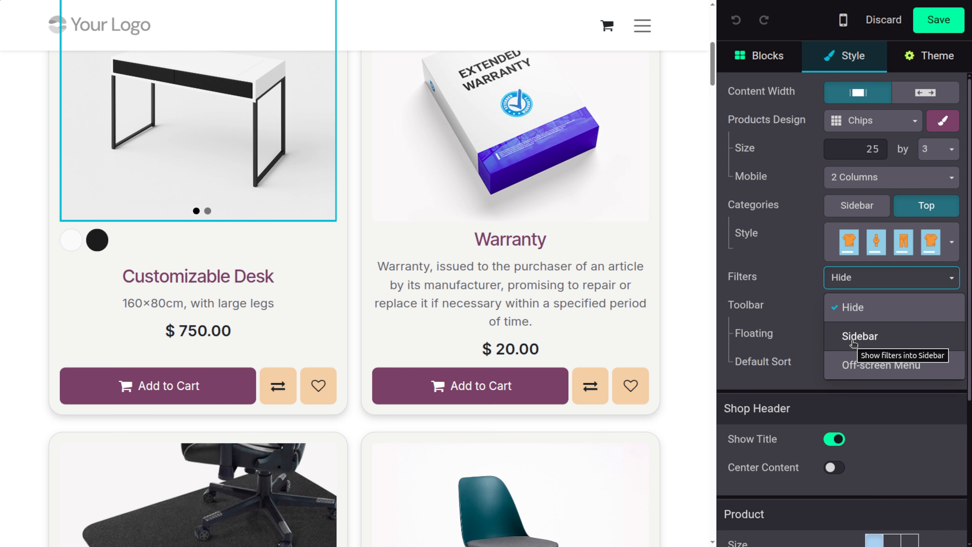
left_click(859, 377)
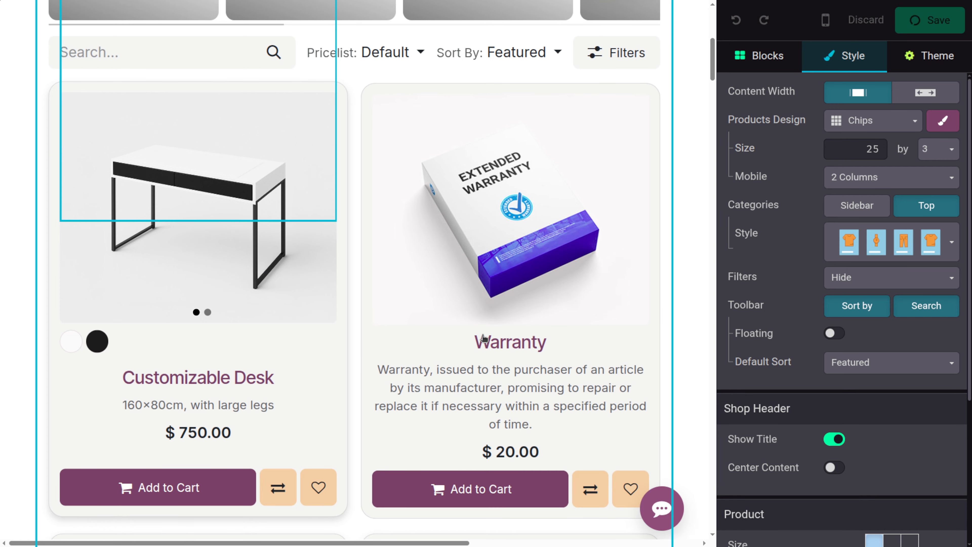
scroll(537, 203, "up", 5)
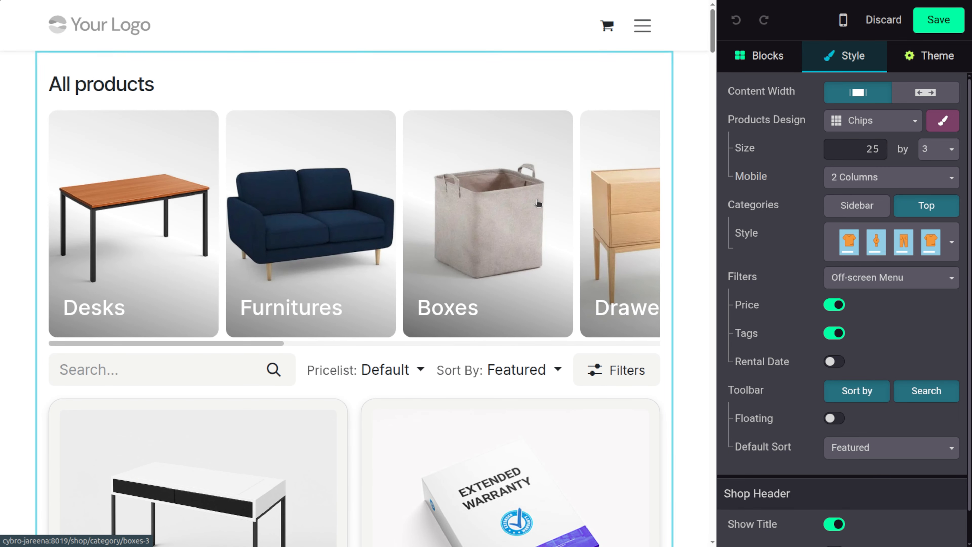
scroll(538, 203, "down", 10)
scroll(538, 203, "up", 10)
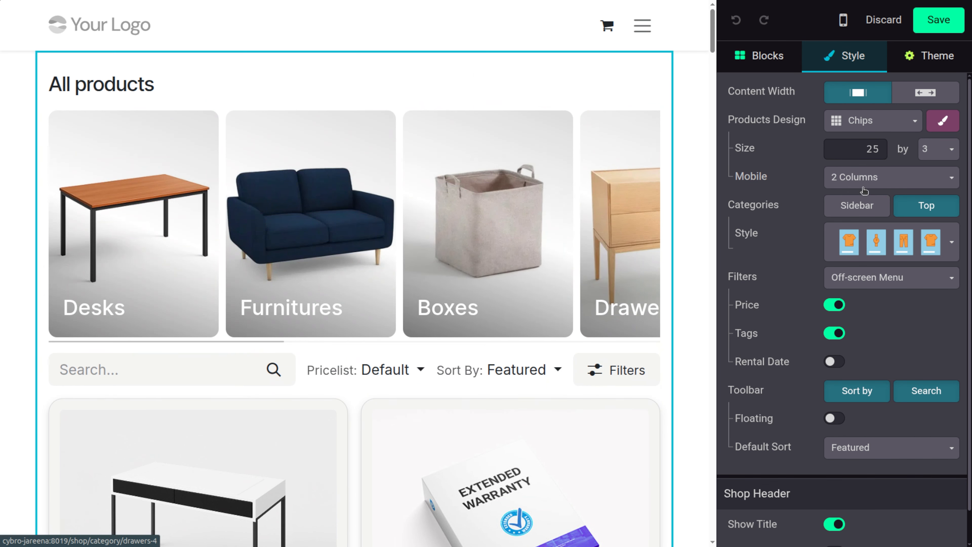
Step: Set the shop page's filters to Sidebar and the top categories' style to filled chips with small images
left_click(925, 276)
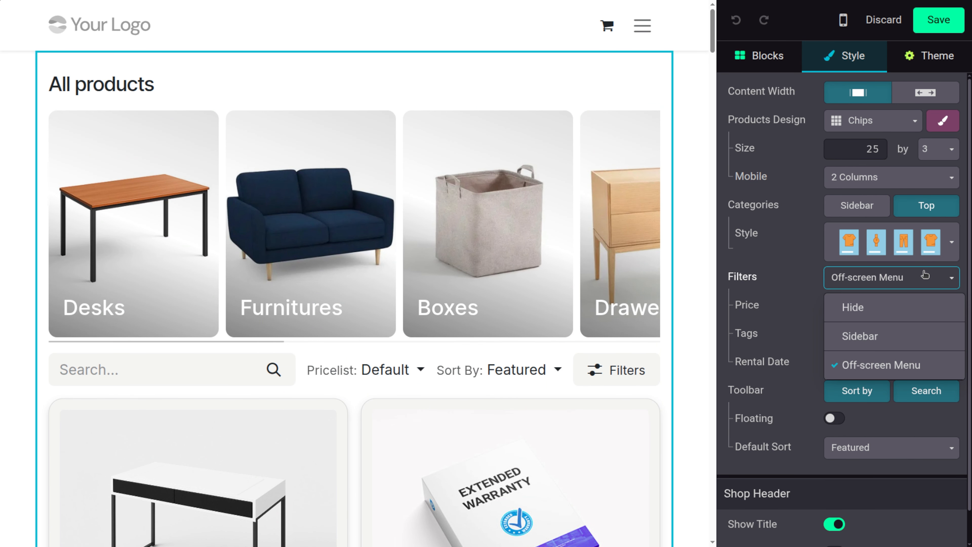
left_click(866, 339)
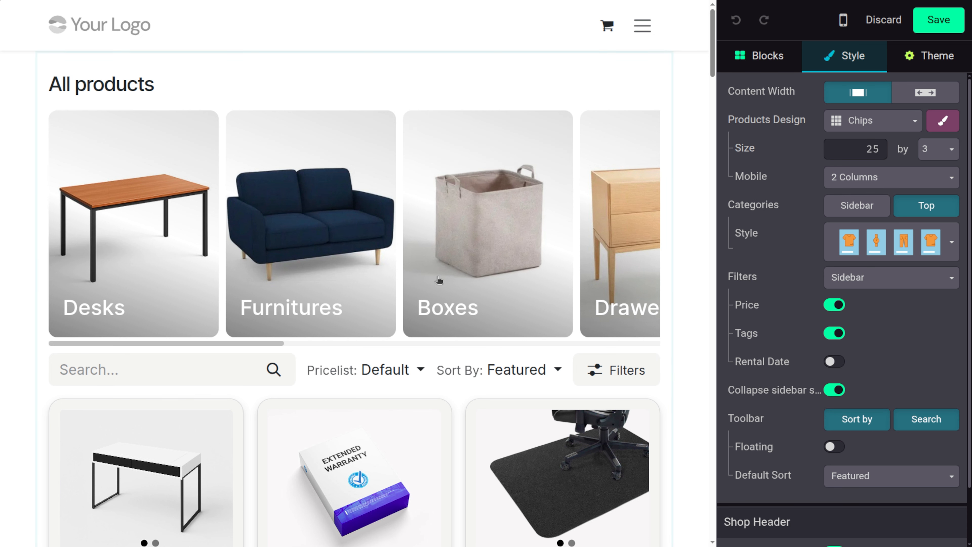
left_click(871, 244)
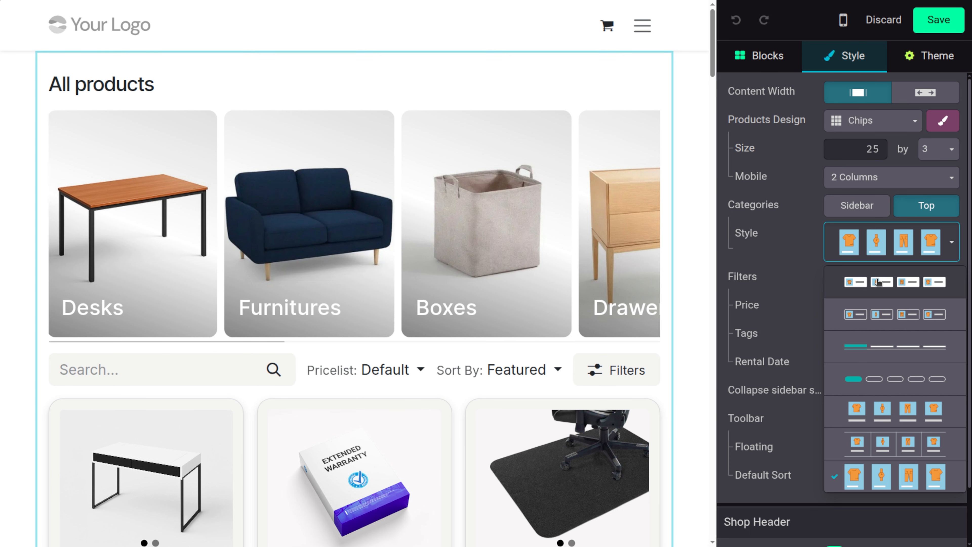
left_click(880, 294)
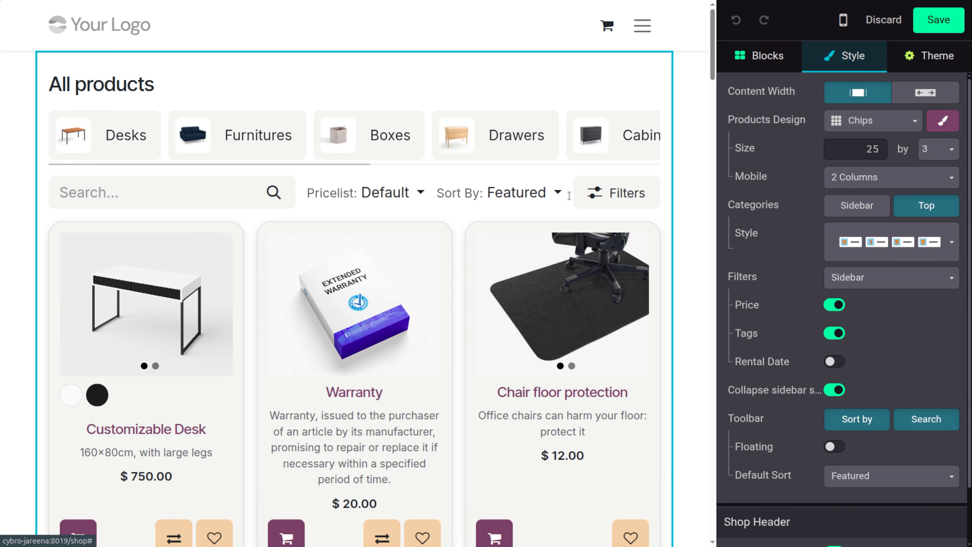
Step: Try the Hide option for the shop page's filters
left_click(895, 284)
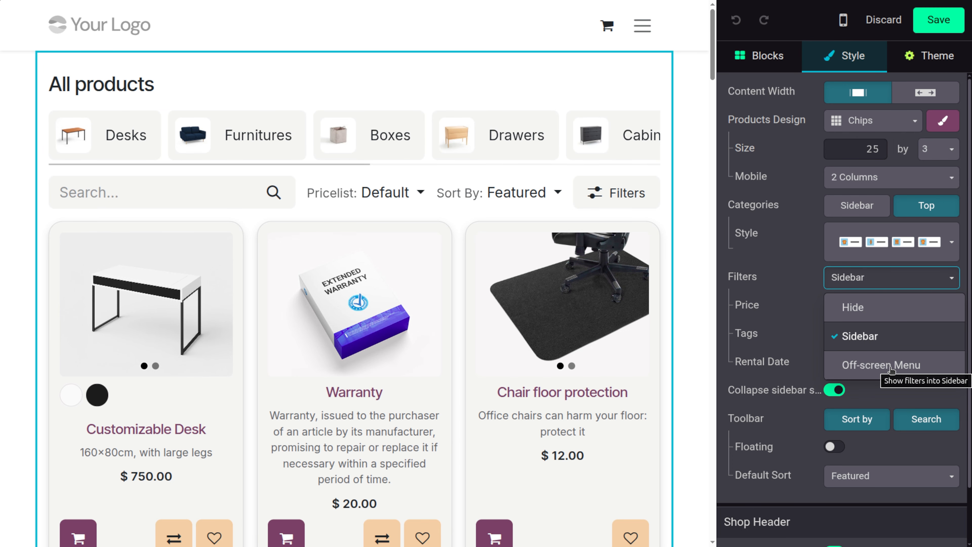
left_click(852, 307)
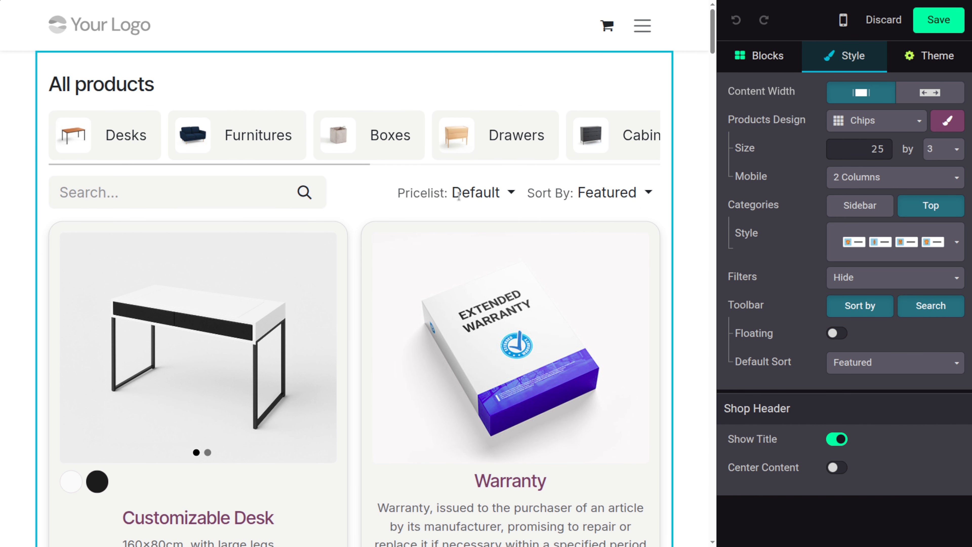
left_click(933, 286)
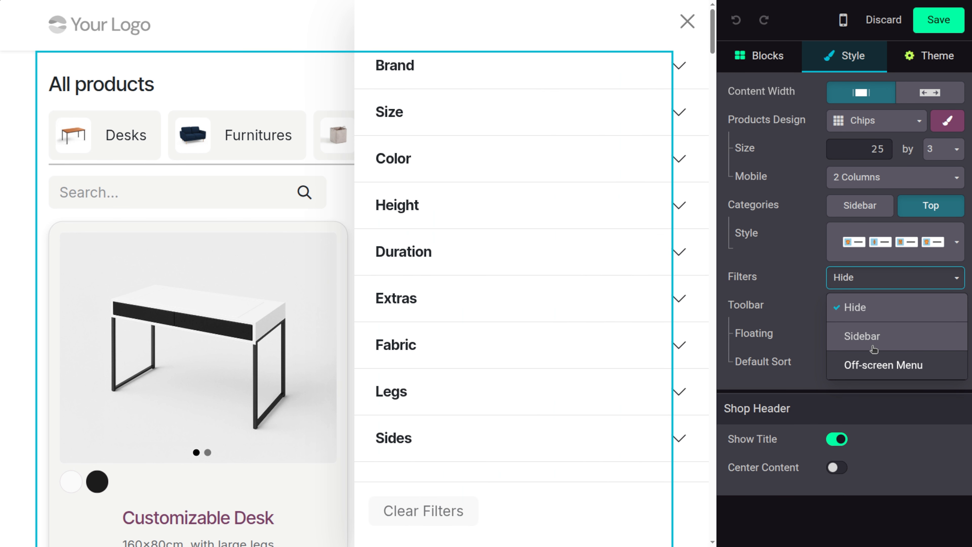
left_click(882, 393)
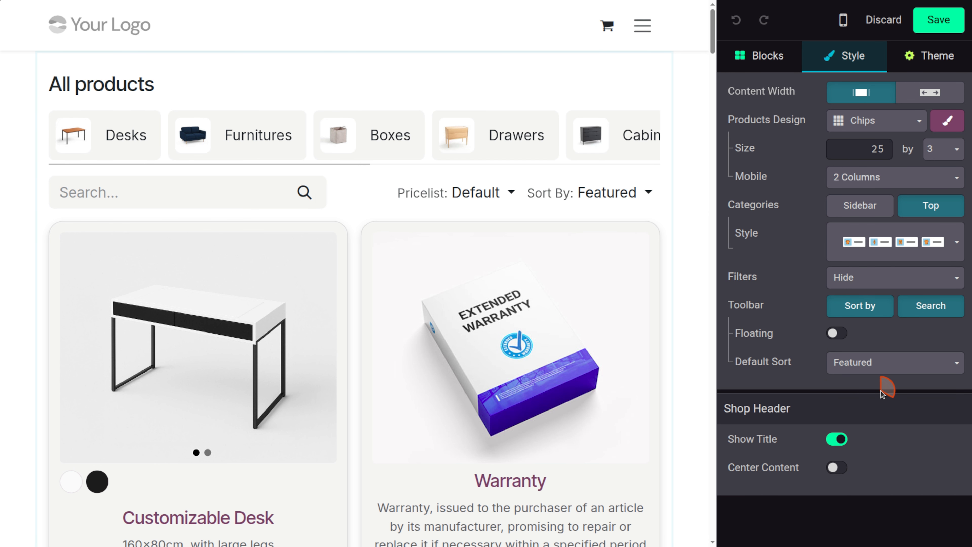
Step: Set the filters to Off-screen Menu, save the shop page and review it
left_click(864, 280)
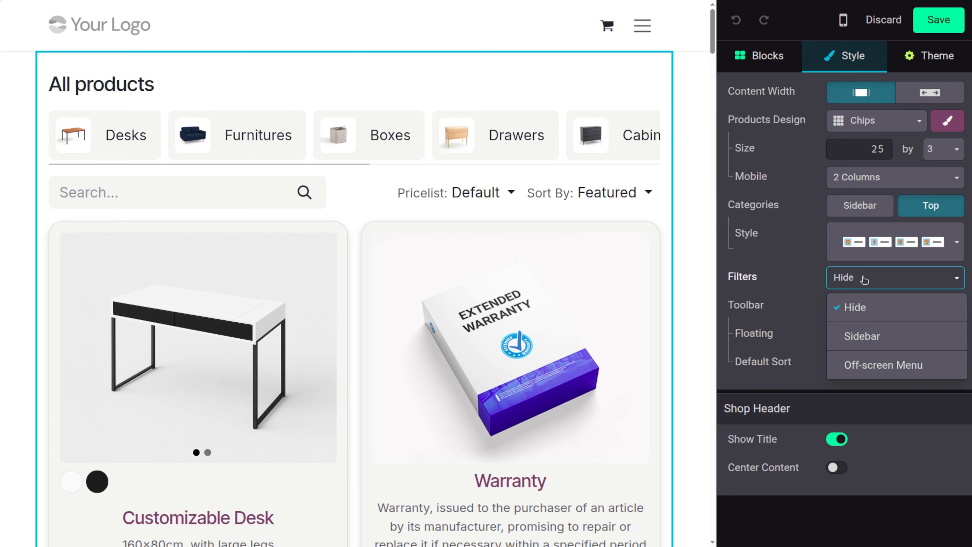
left_click(879, 367)
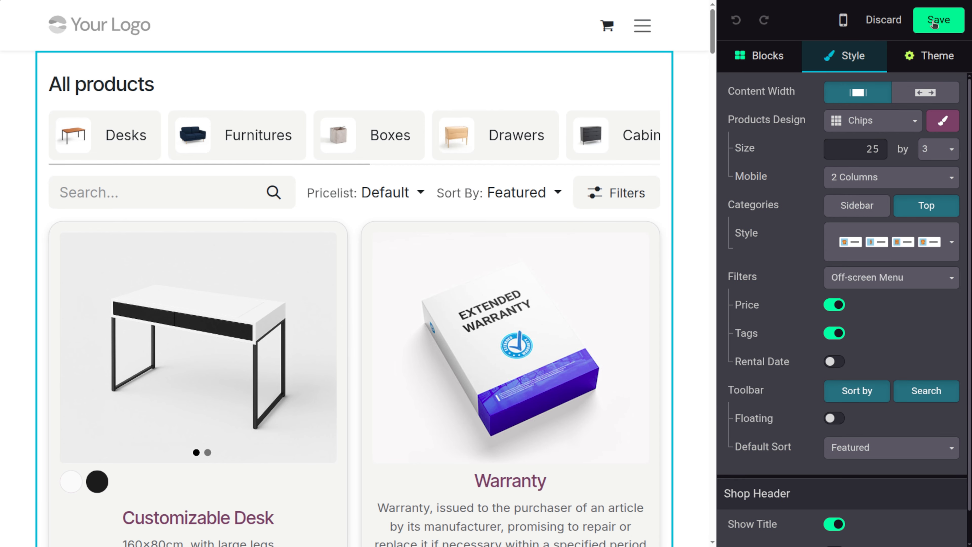
left_click(934, 23)
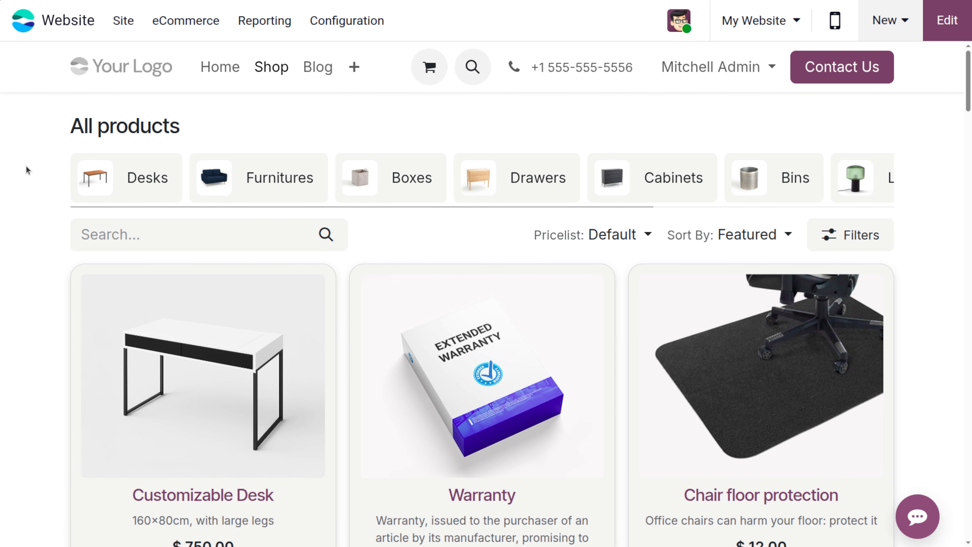
scroll(520, 489, "down", 5)
scroll(521, 490, "up", 5)
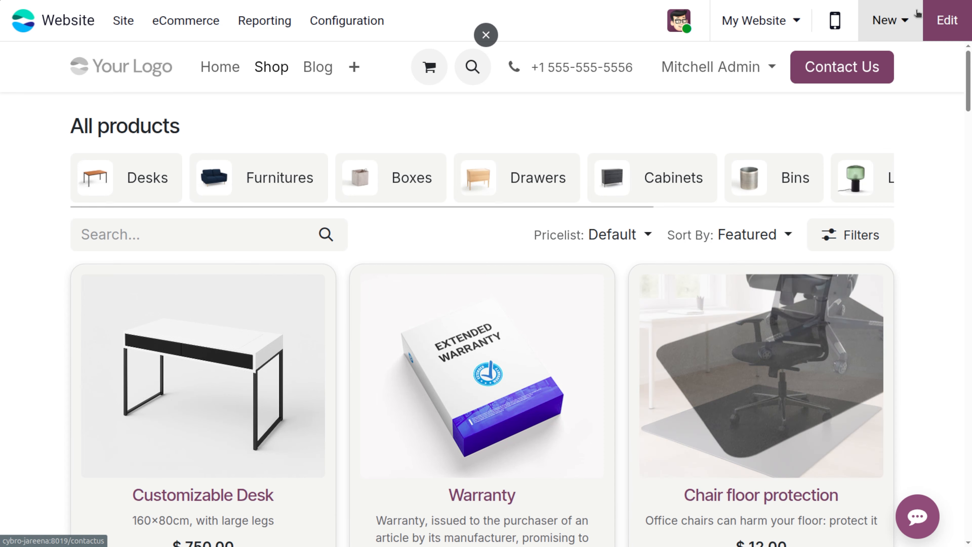
Step: Reopen the shop page's style options for editing and switch the Price filter off and on again
left_click(949, 21)
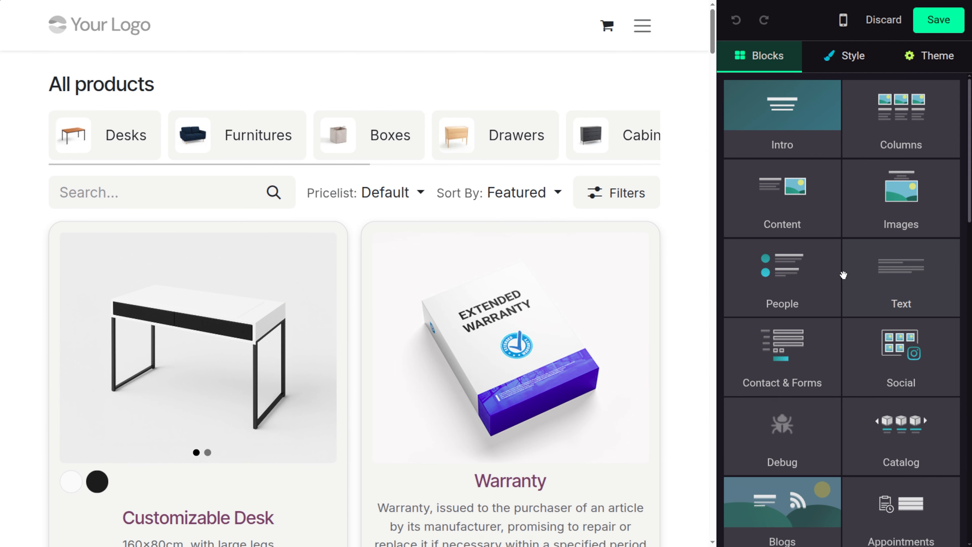
left_click(588, 322)
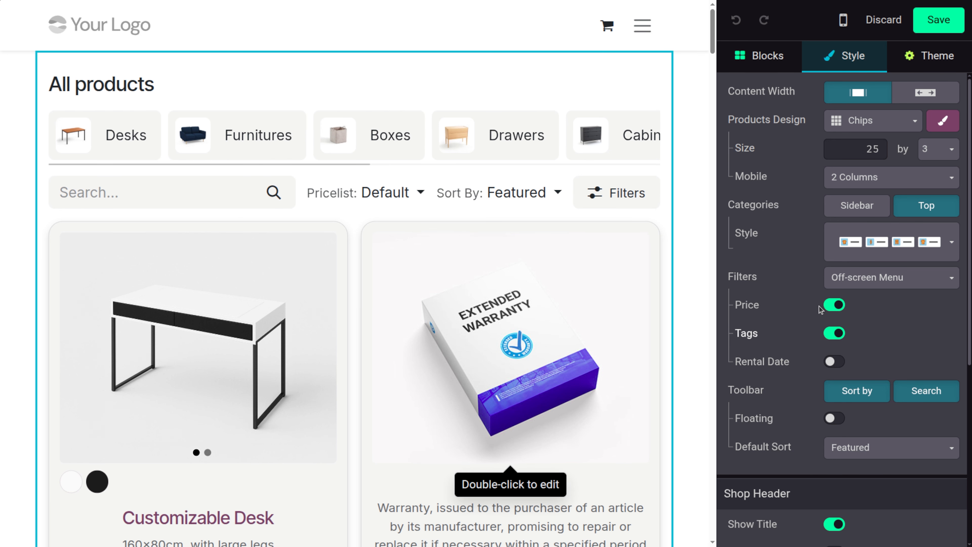
scroll(524, 331, "down", 3)
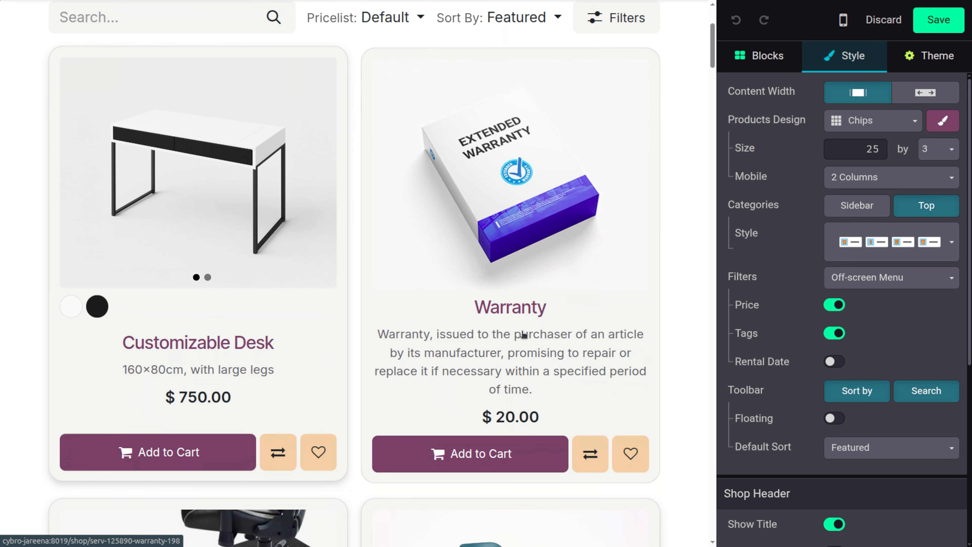
left_click(835, 305)
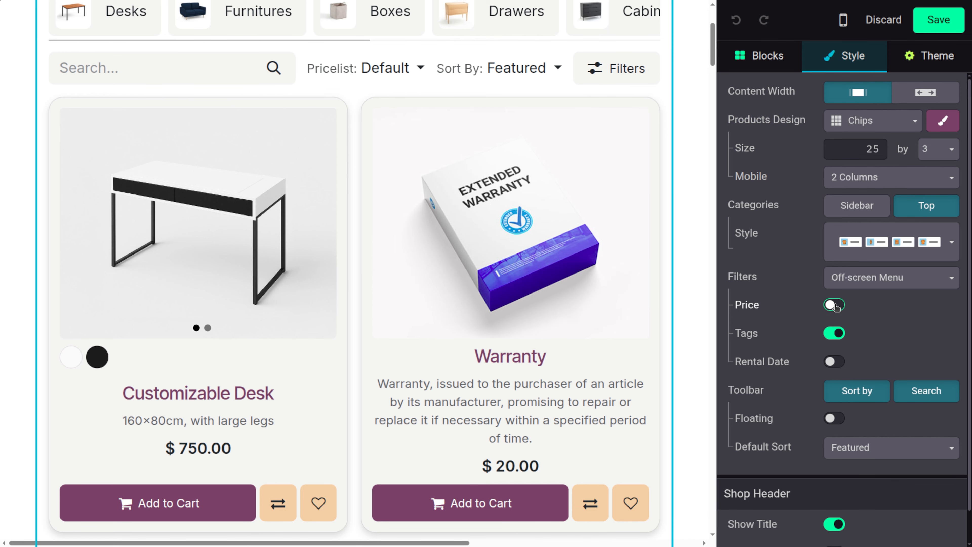
left_click(834, 305)
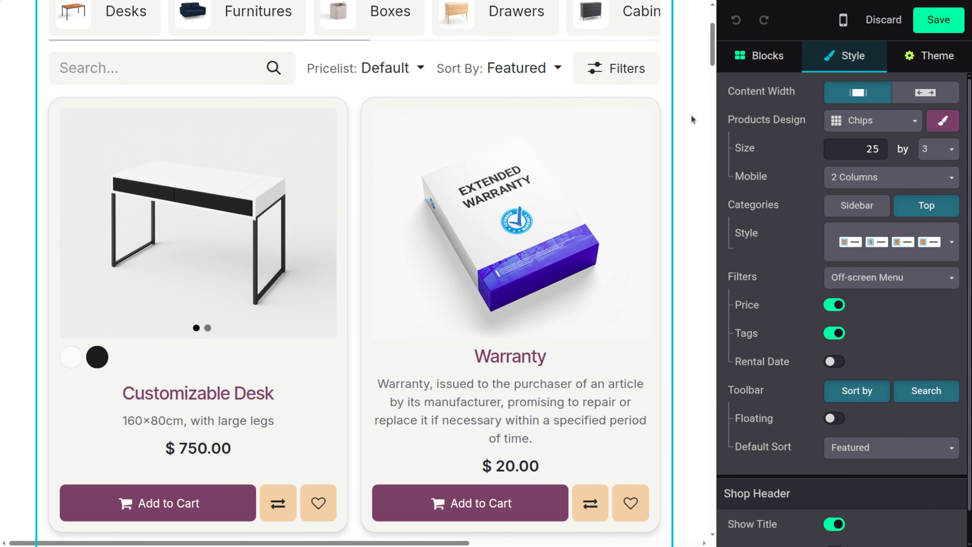
Step: Compare the off-screen filters menu with the Price filter enabled and disabled, leaving Price enabled
left_click(623, 68)
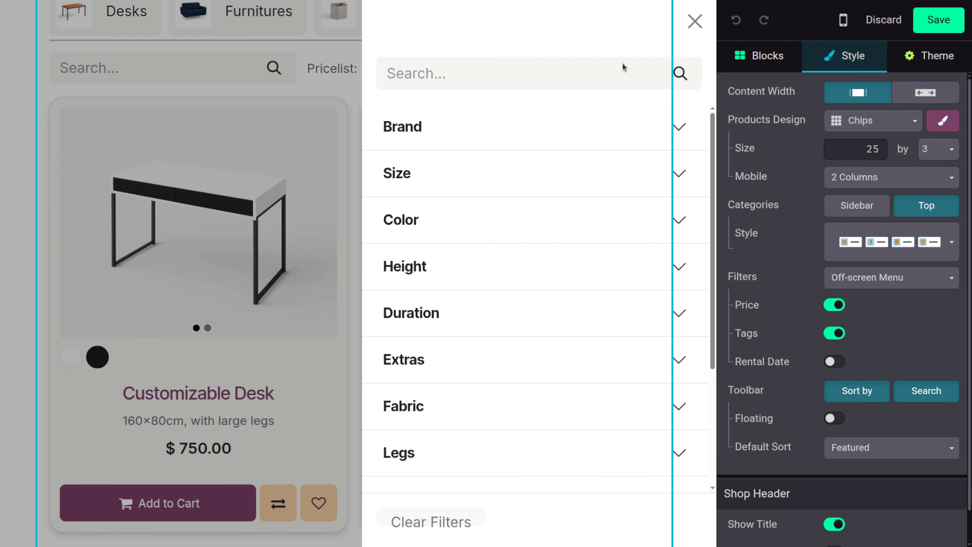
scroll(544, 303, "down", 4)
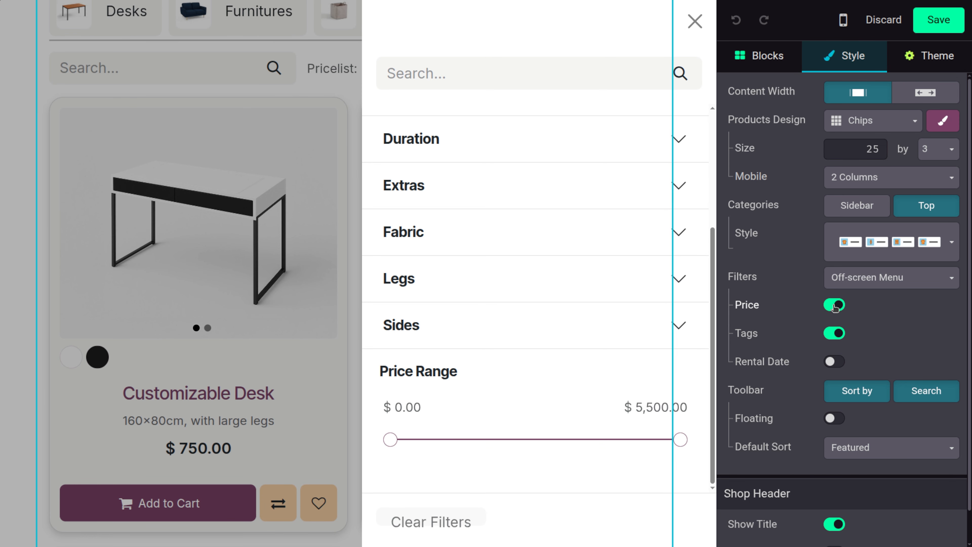
left_click(843, 304)
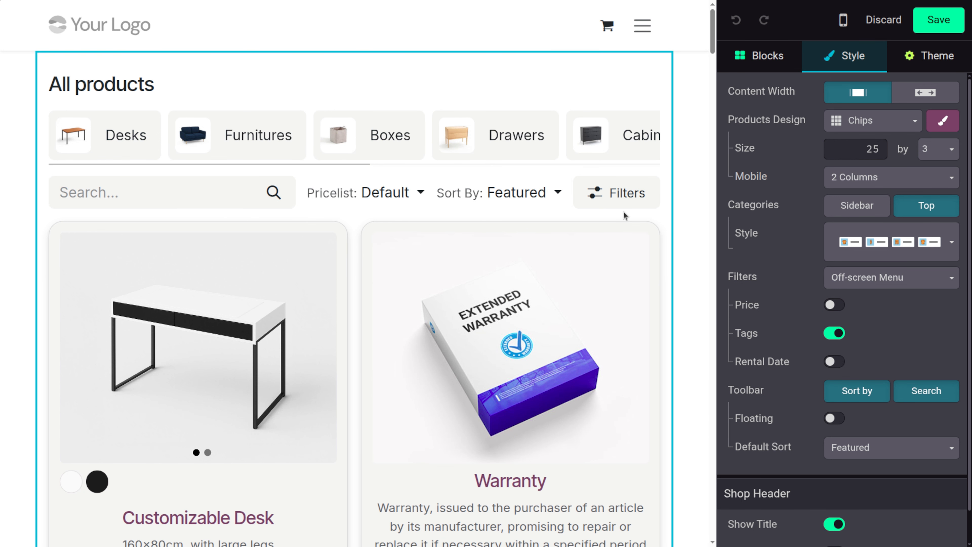
left_click(623, 194)
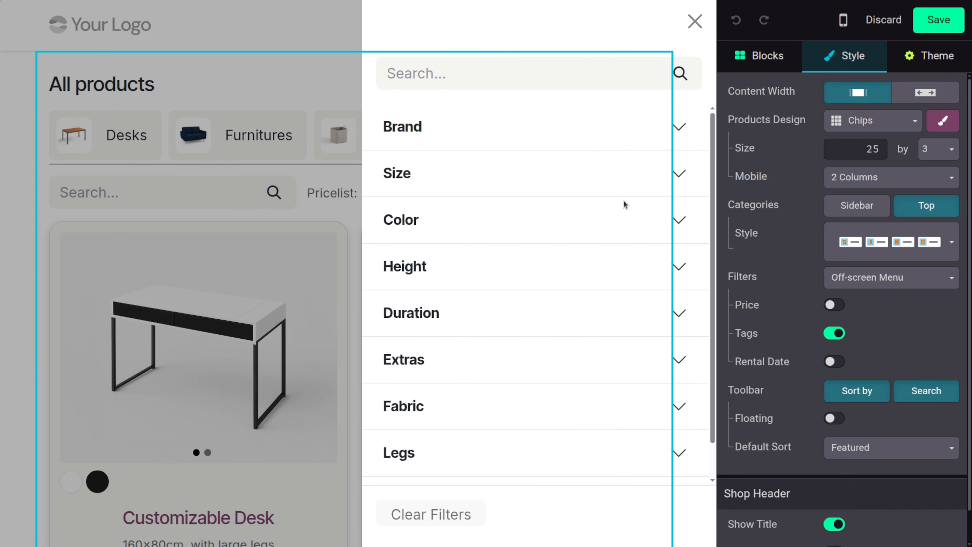
scroll(521, 367, "down", 1)
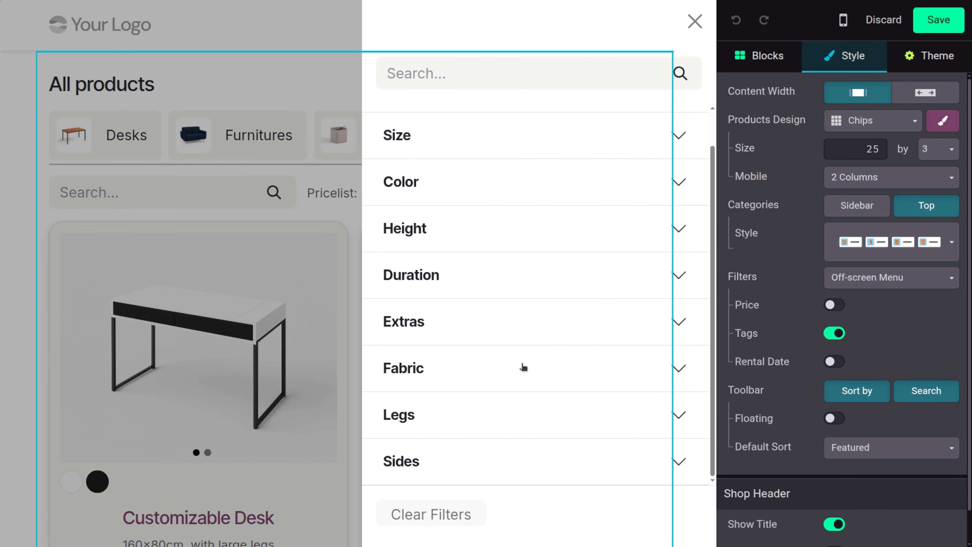
left_click(835, 307)
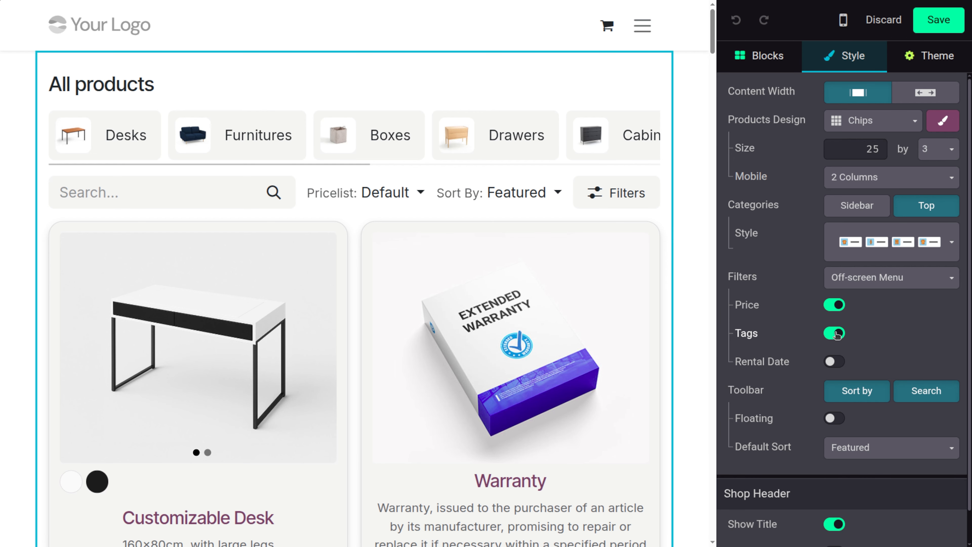
Step: Disable the Tags filter, inspect the off-screen filters menu without it, and enable Tags again
left_click(835, 333)
left_click(612, 192)
scroll(559, 362, "down", 5)
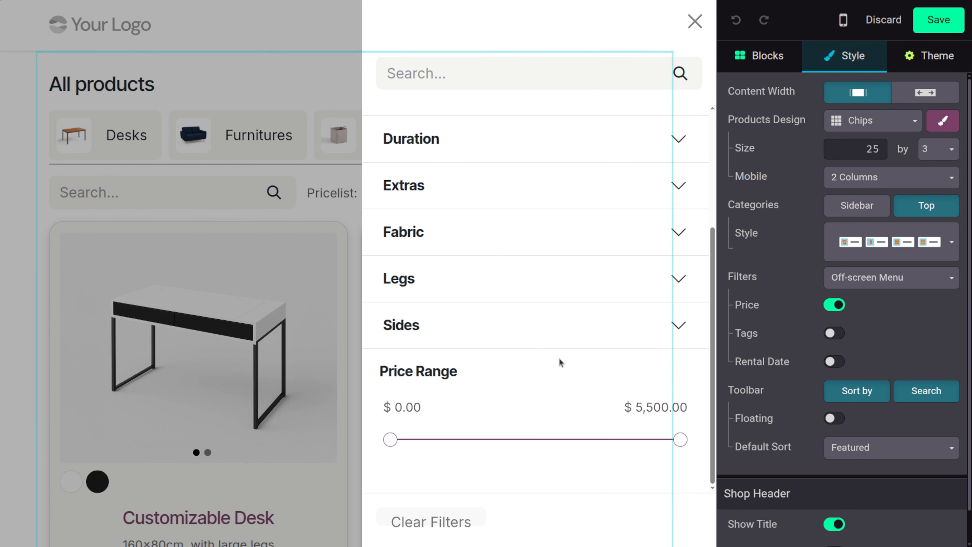
scroll(559, 362, "up", 5)
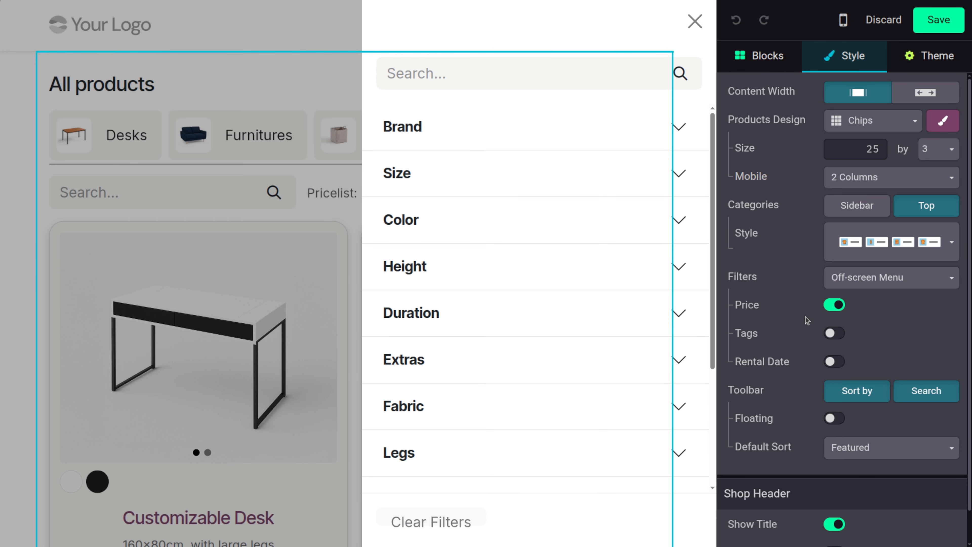
left_click(837, 332)
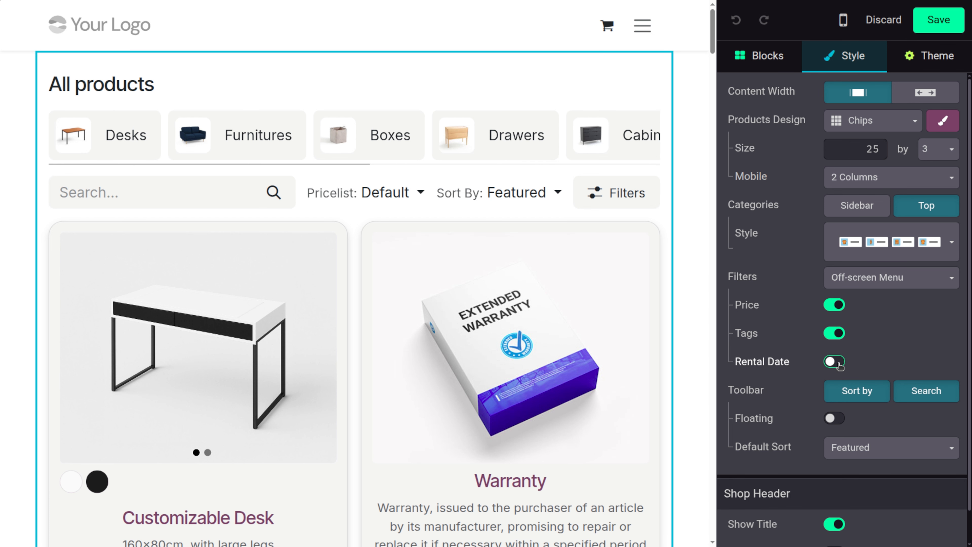
Step: Enable the Rental Date filter and inspect the Rental Period section in the off-screen filters menu
left_click(838, 364)
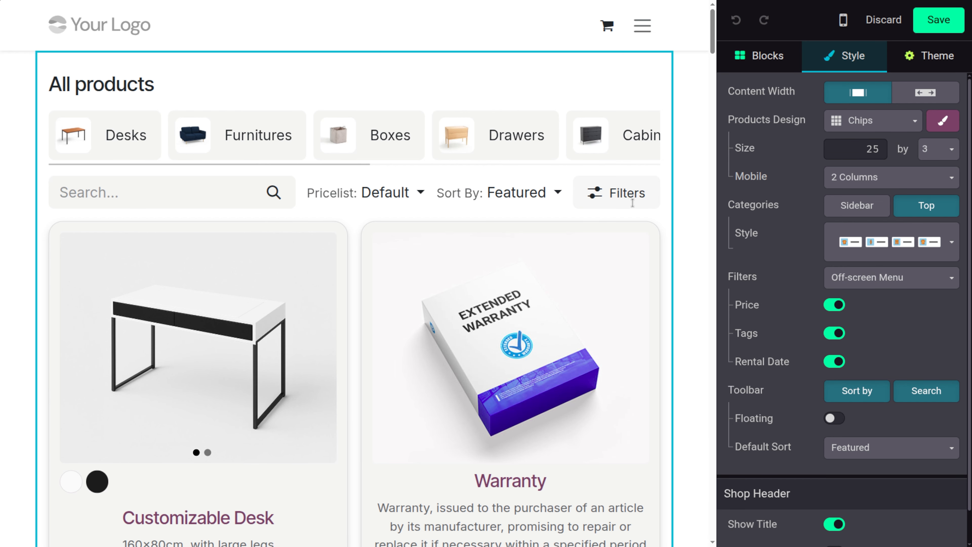
left_click(633, 203)
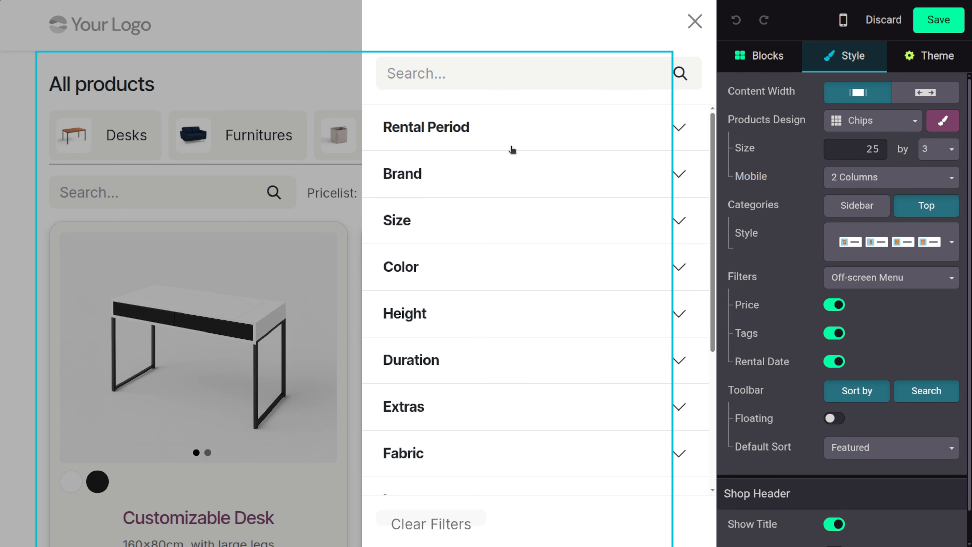
left_click(680, 125)
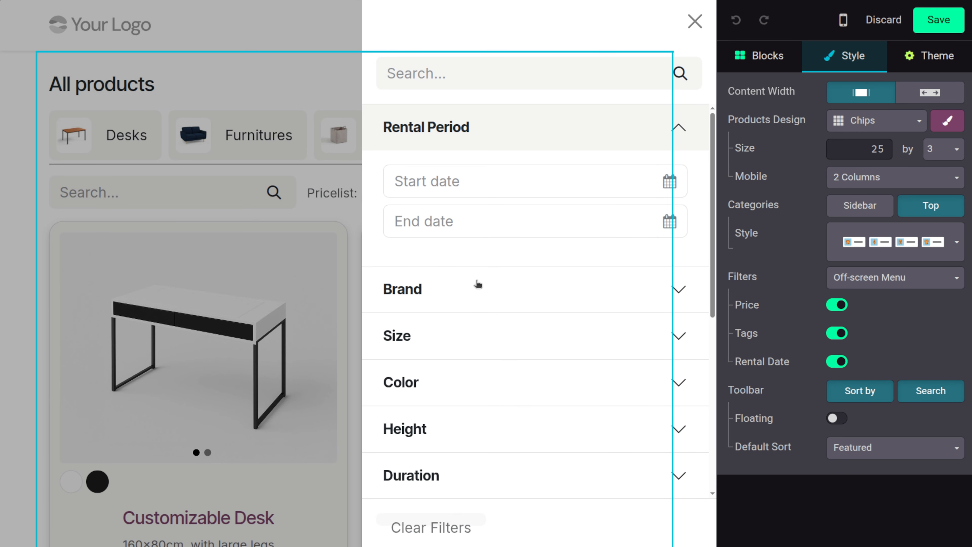
scroll(502, 329, "down", 5)
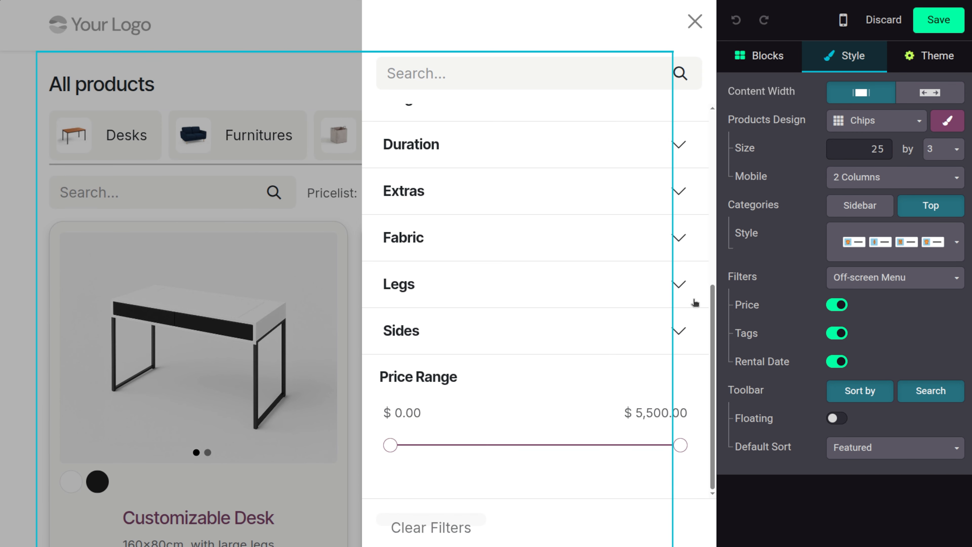
Step: Switch the toolbar's Sort by option off and on again, and do the same with its Search option
left_click(863, 395)
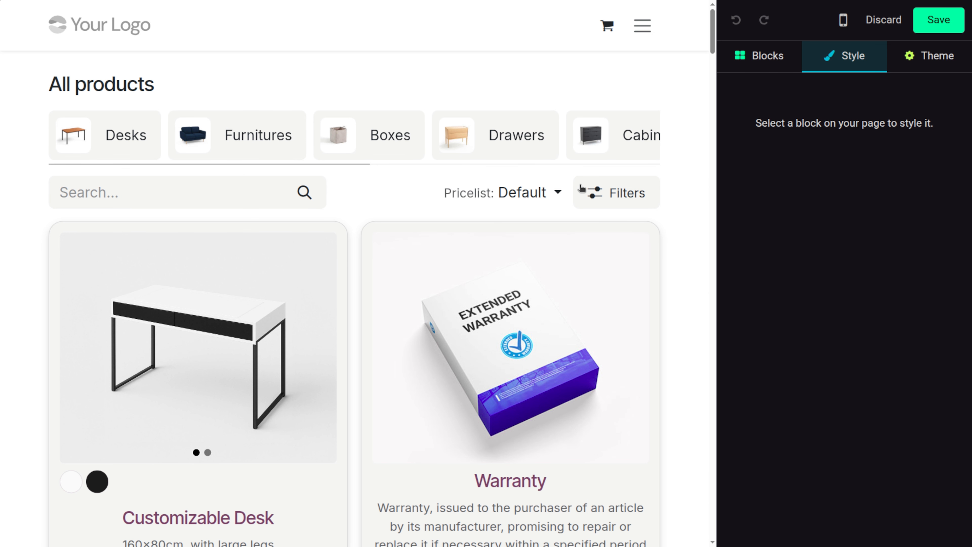
left_click(566, 278)
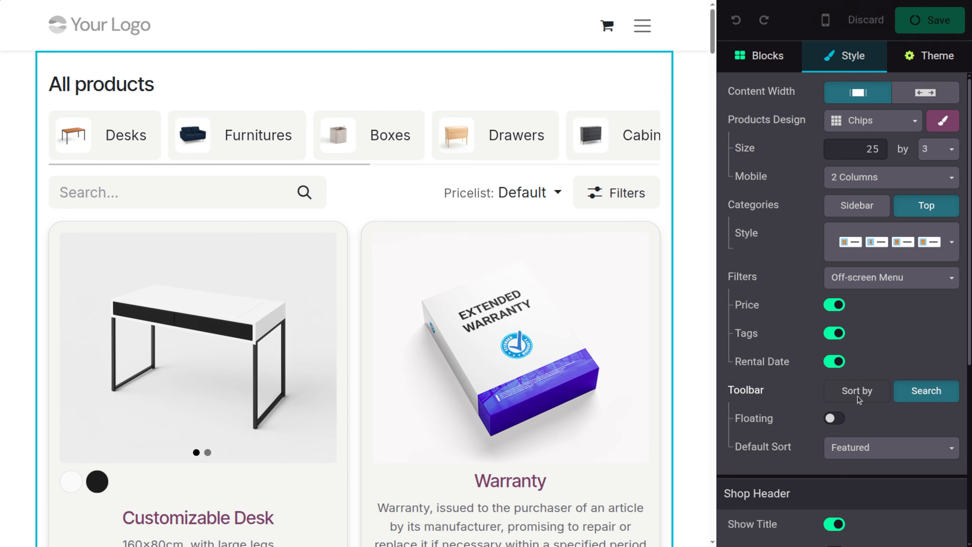
left_click(857, 397)
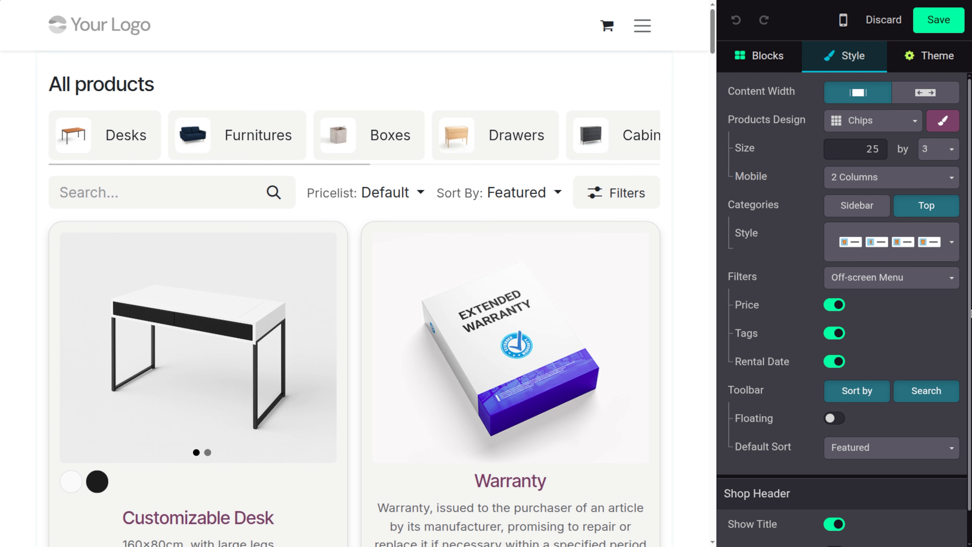
left_click(926, 402)
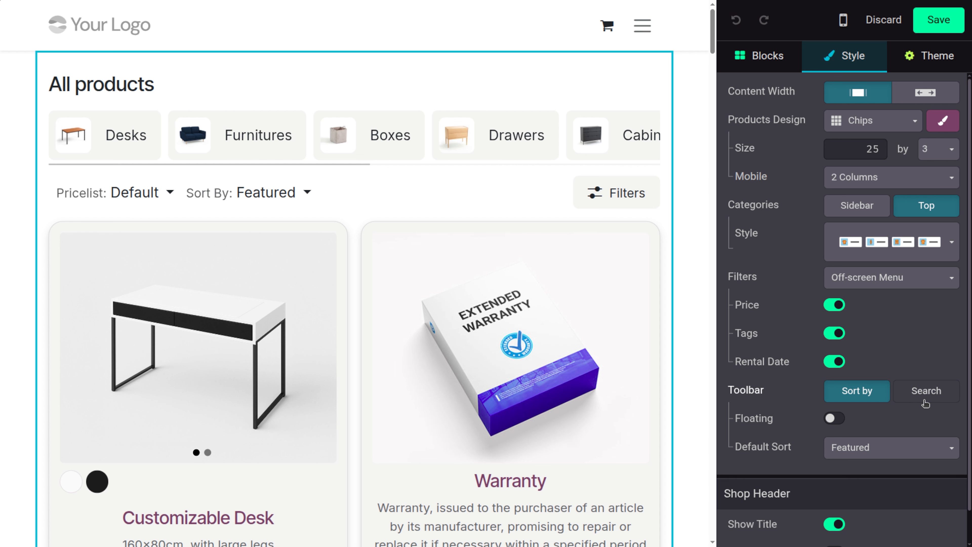
left_click(926, 394)
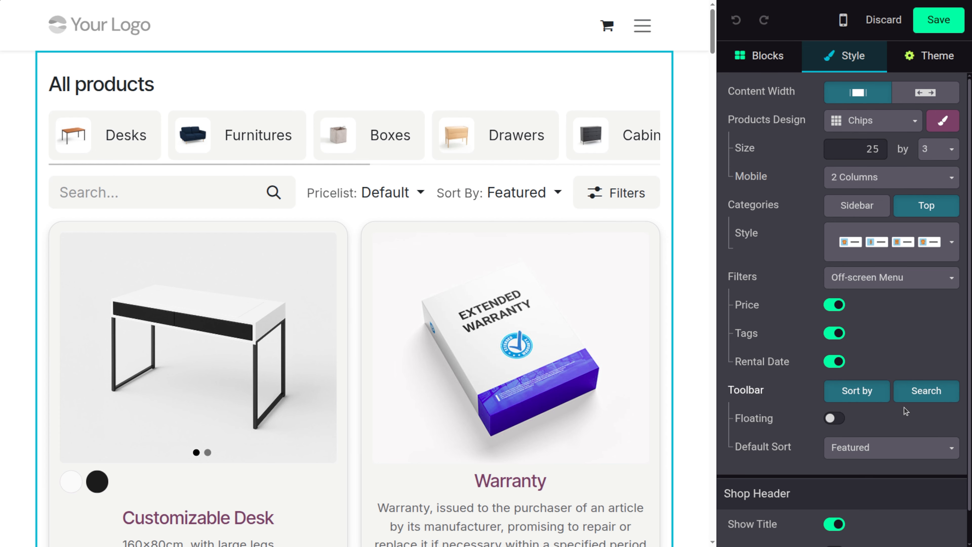
Step: Enable the floating toolbar and try Newest Arrivals and Name (A-Z) as the default sort
left_click(839, 420)
left_click(835, 418)
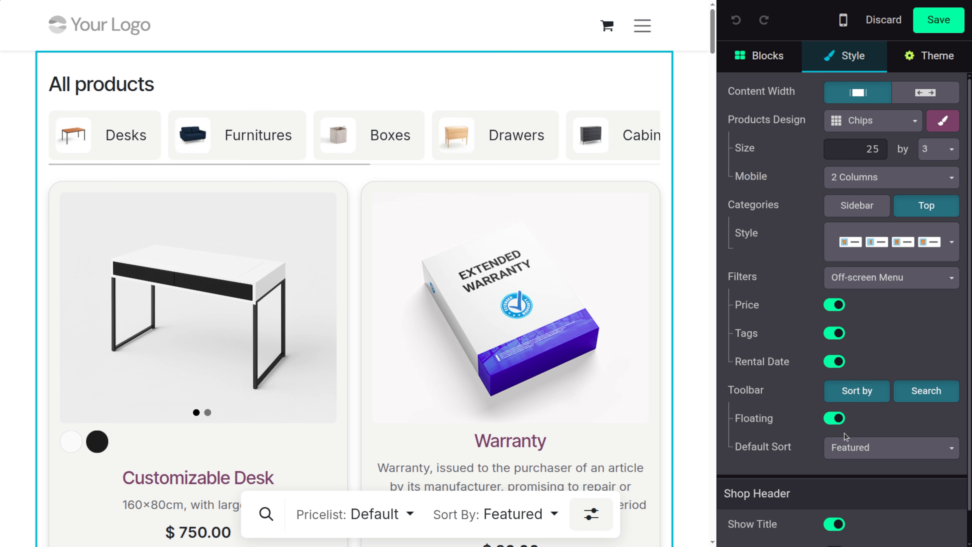
left_click(872, 448)
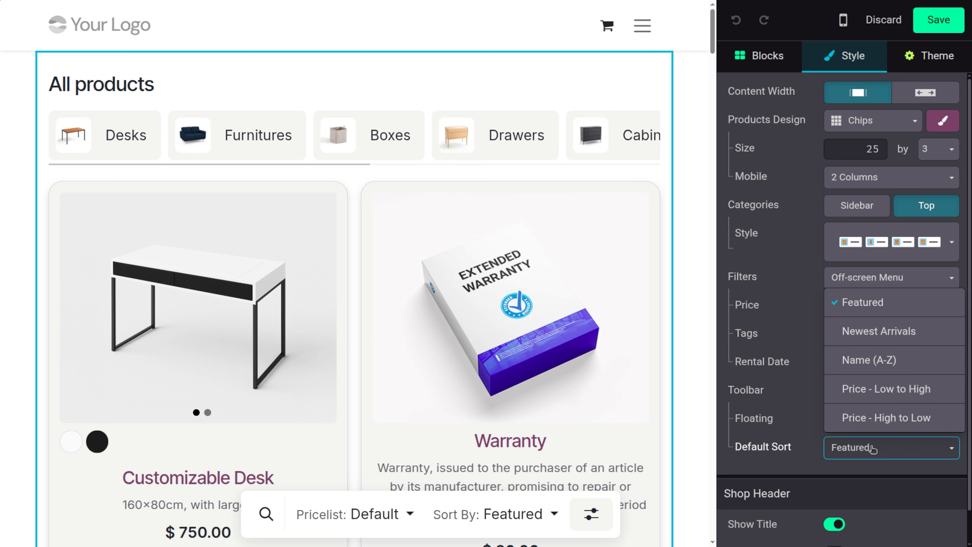
left_click(860, 332)
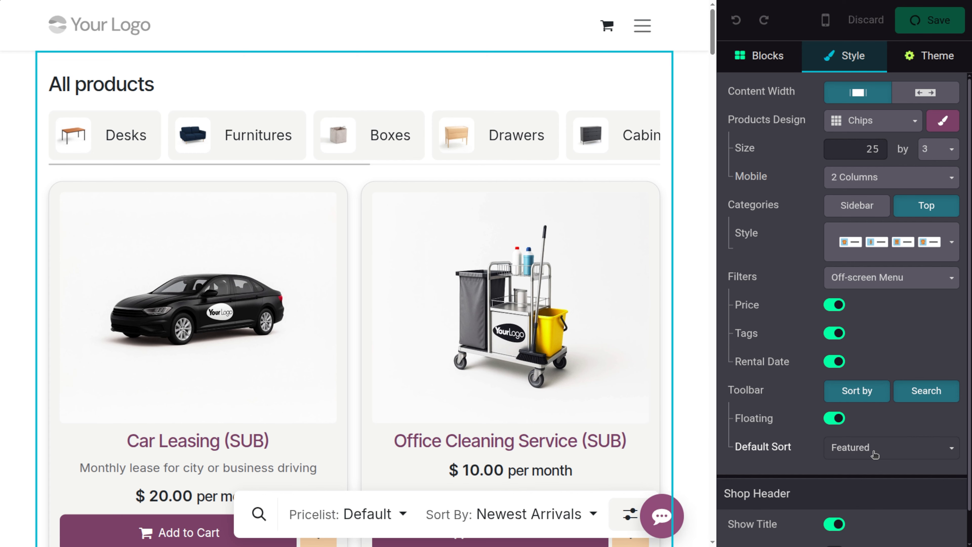
left_click(874, 453)
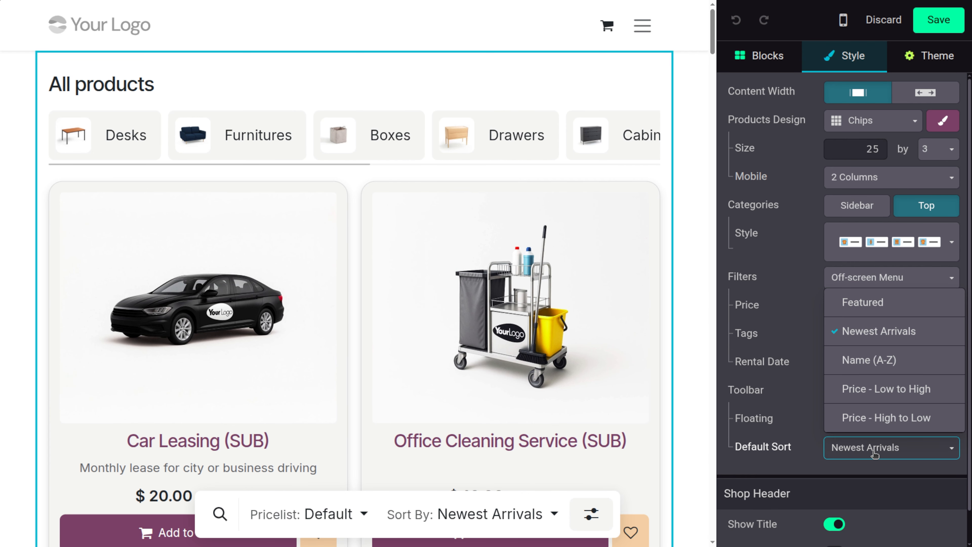
left_click(855, 362)
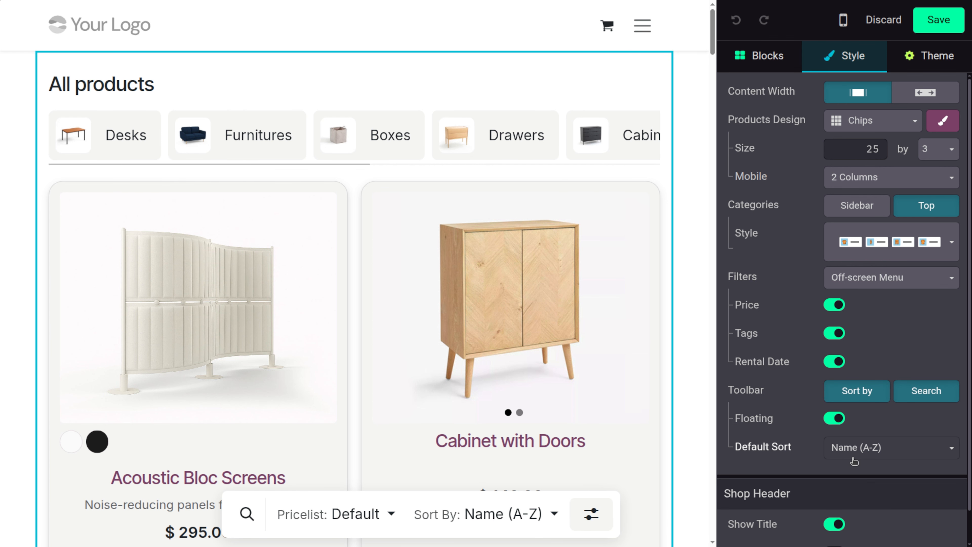
Step: Set the default sort to Price - Low to High and disable the floating toolbar
left_click(857, 448)
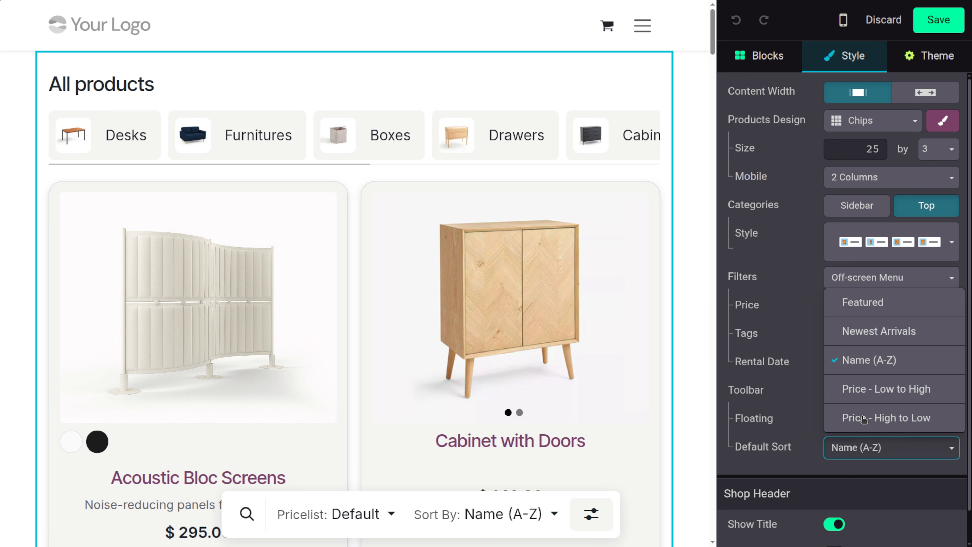
left_click(876, 399)
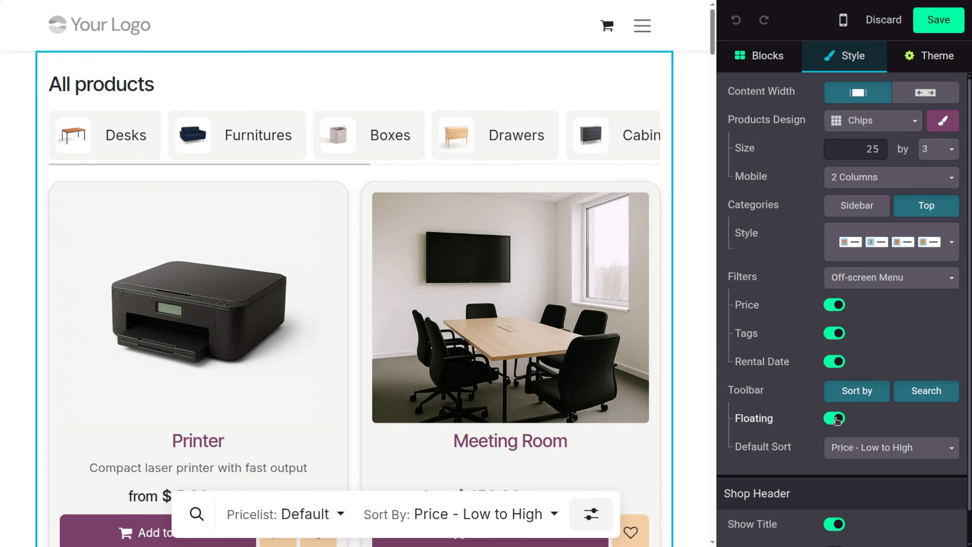
left_click(836, 419)
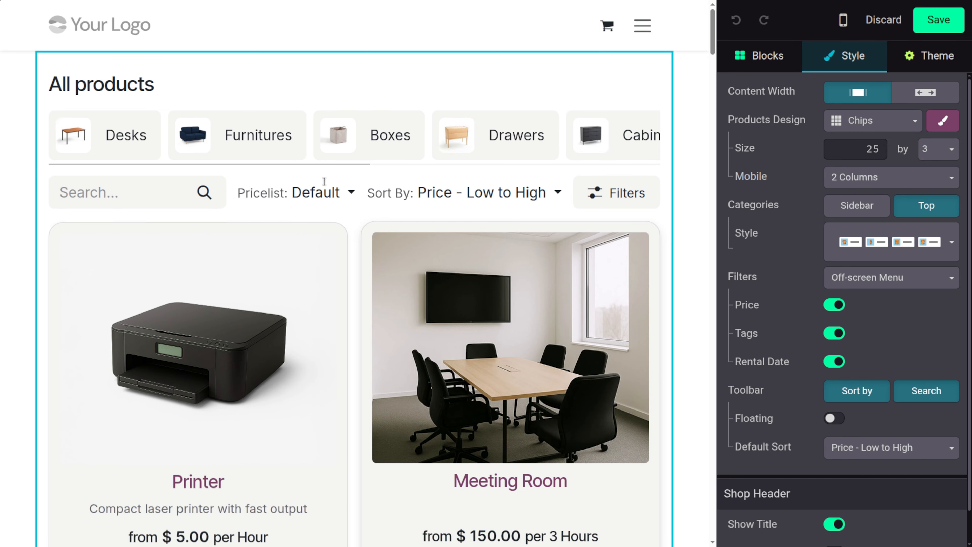
Step: Switch the shop header's Show Title option off and on, and try Center Content before disabling it again
scroll(829, 448, "down", 1)
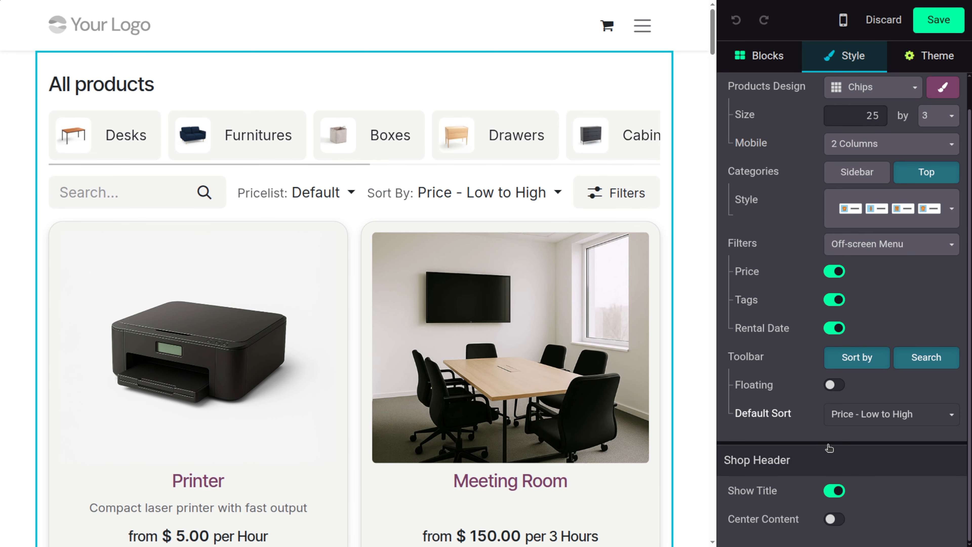
left_click(829, 494)
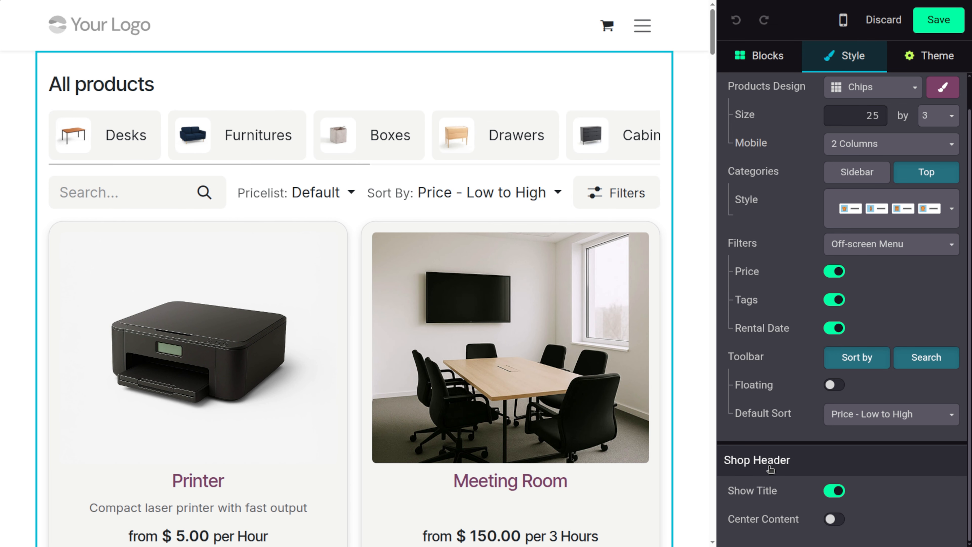
left_click(835, 492)
left_click(832, 491)
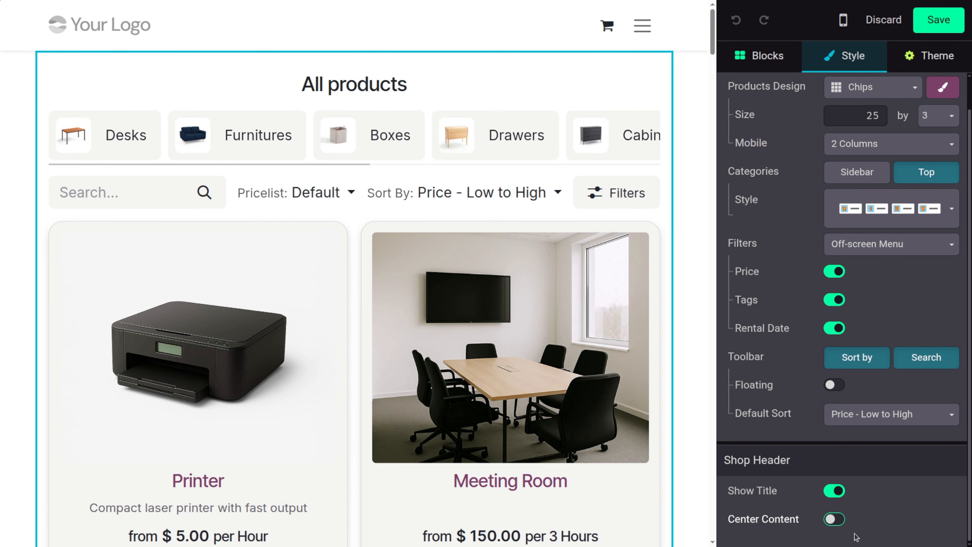
left_click(834, 520)
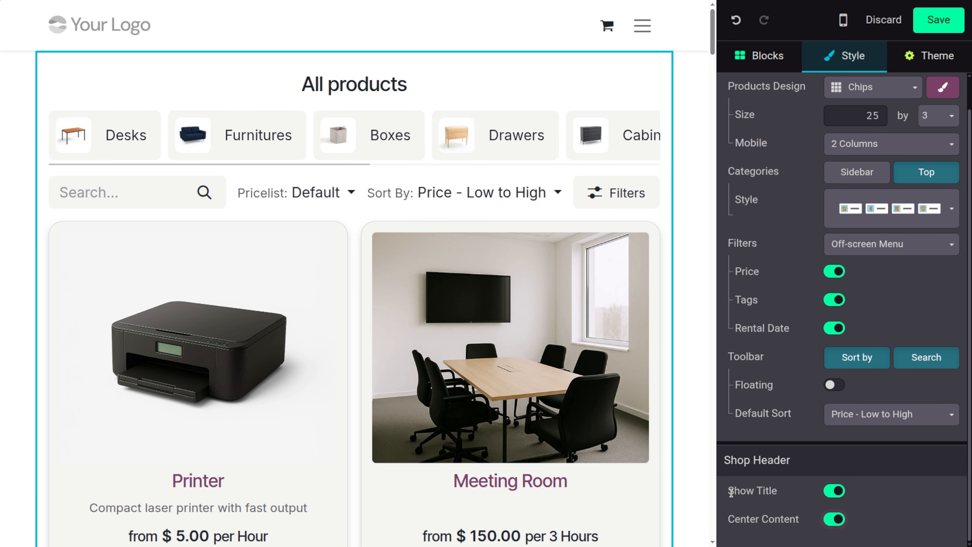
left_click(834, 521)
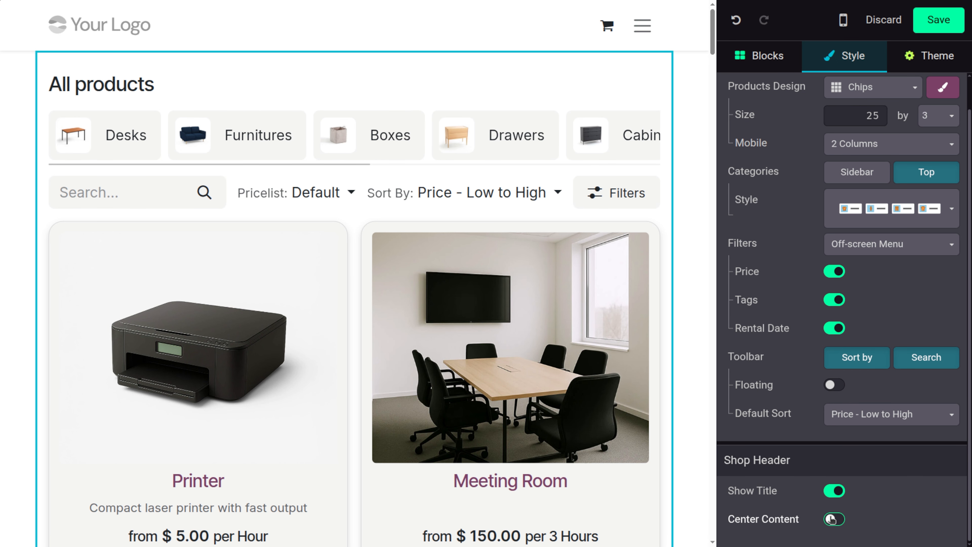
Step: Hide the shop page title, review the page without it, and show the title again
left_click(833, 493)
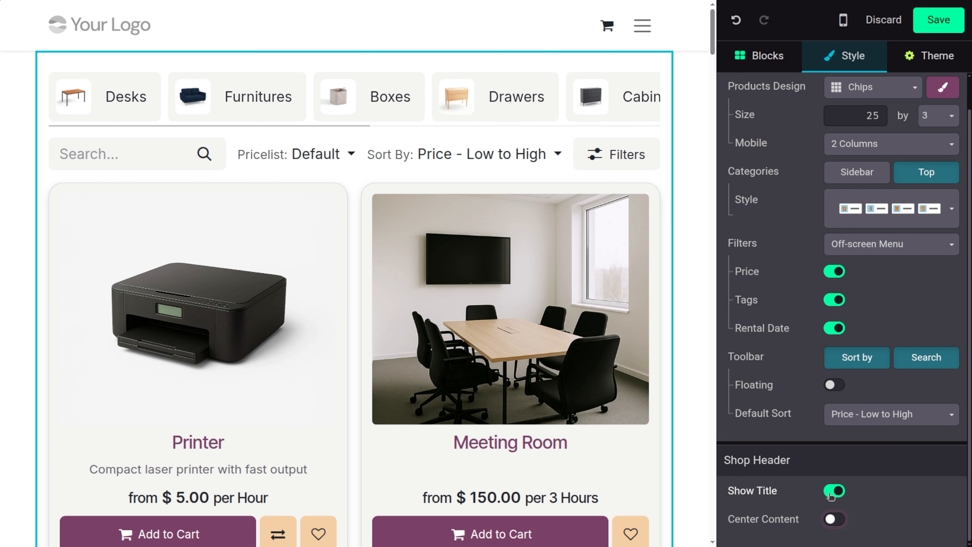
scroll(603, 435, "down", 6)
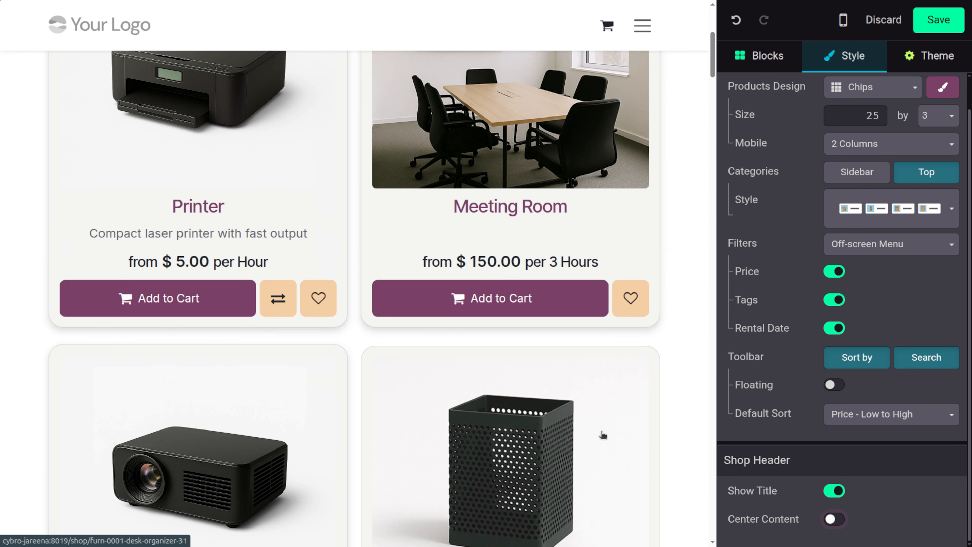
left_click(834, 491)
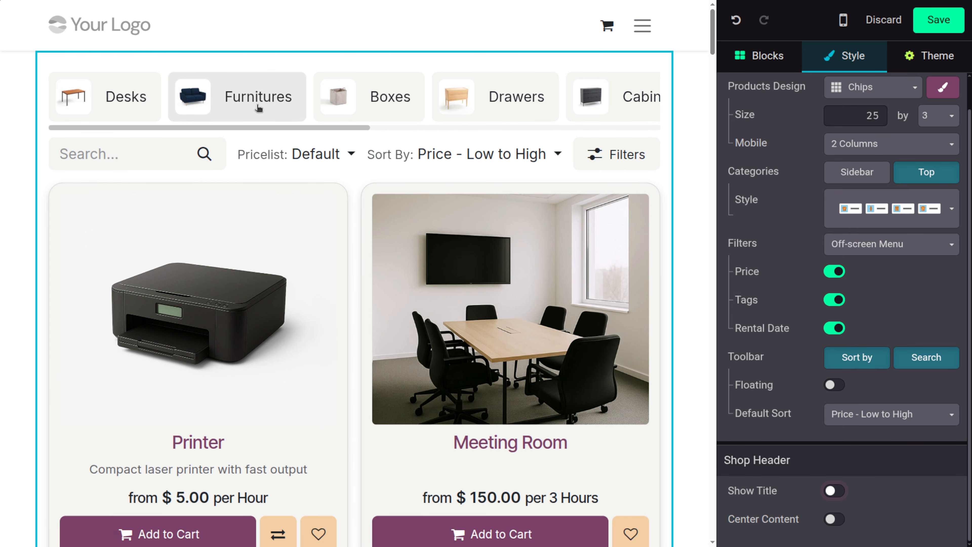
left_click(836, 493)
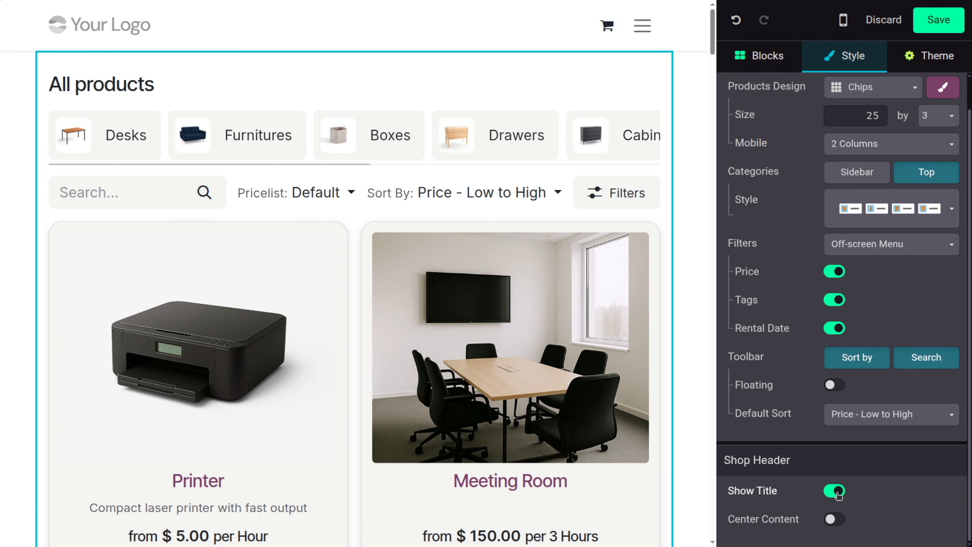
Step: Save the shop page and review its category strip and product listing
scroll(844, 331, "up", 1)
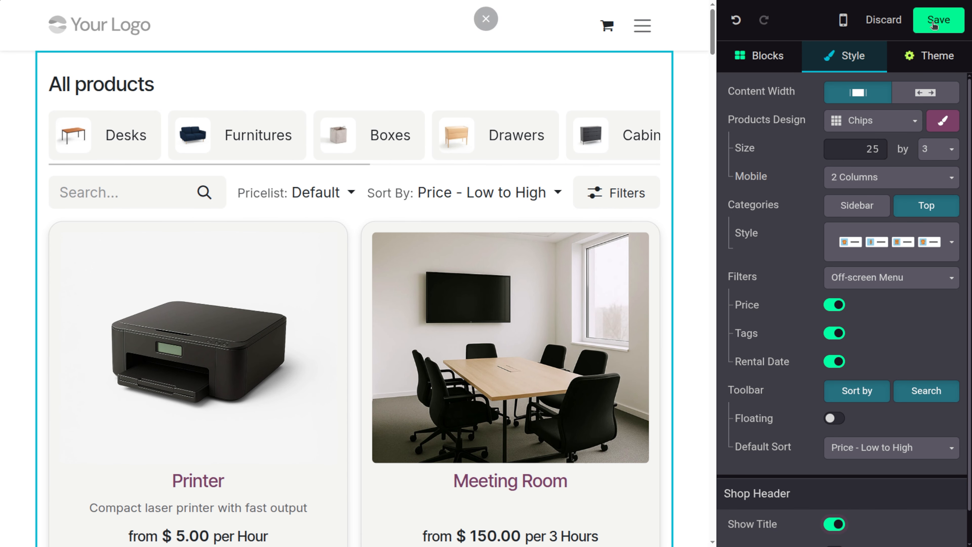
left_click(933, 24)
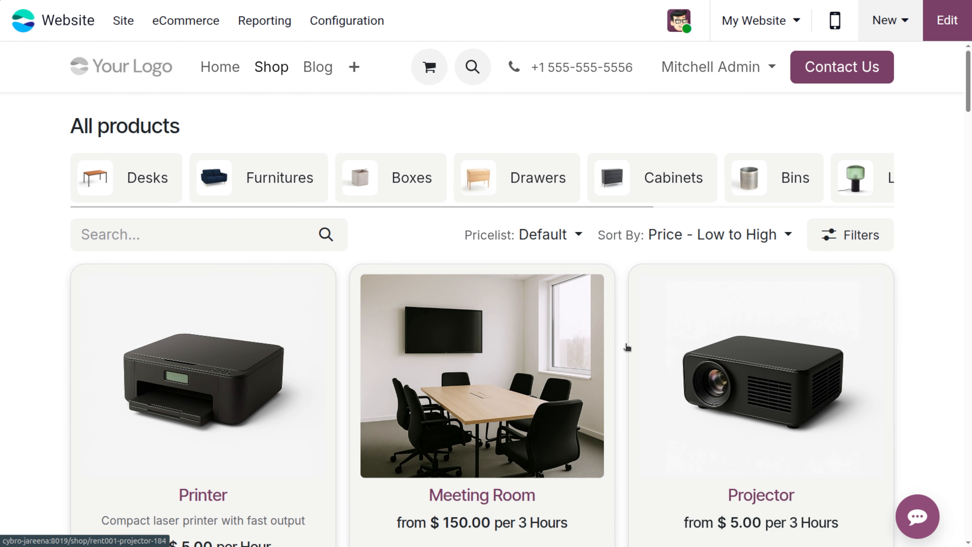
scroll(654, 178, "right", 5)
scroll(656, 178, "left", 5)
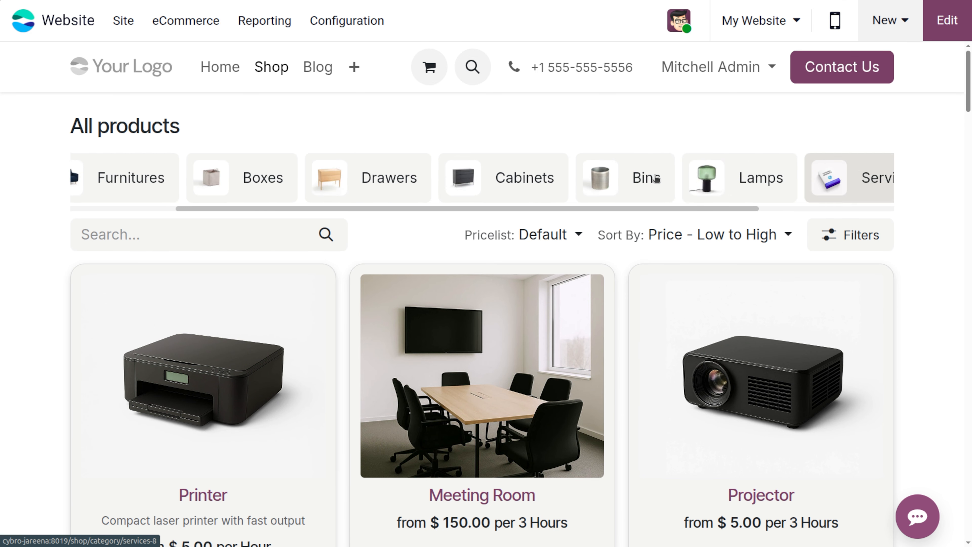
scroll(432, 374, "down", 8)
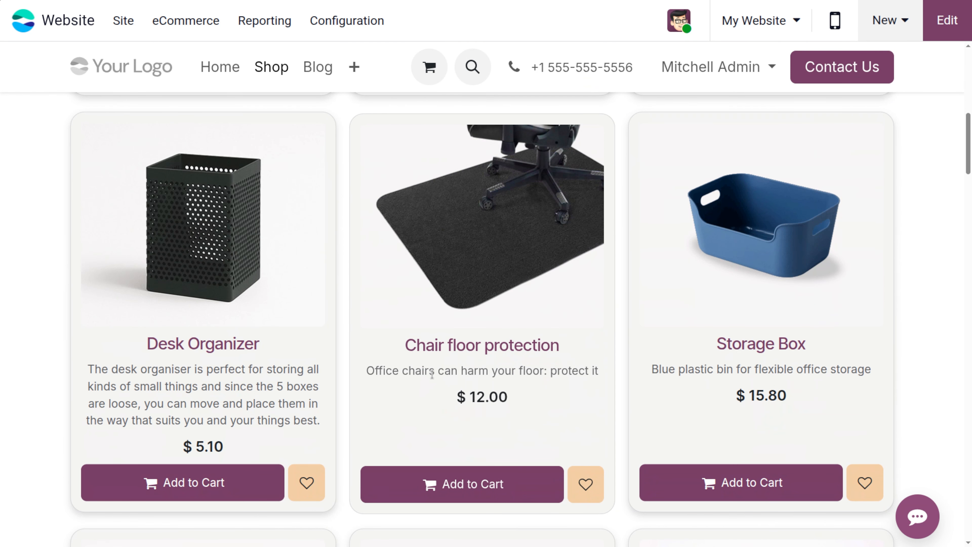
Step: Open the Chair floor protection product page, browse its images and enlarge the floor mat image
left_click(534, 262)
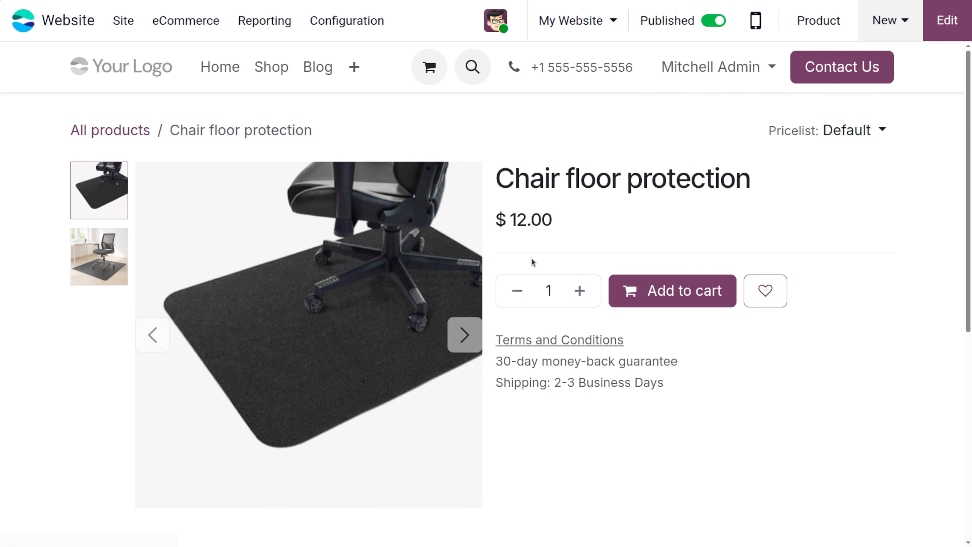
left_click(95, 251)
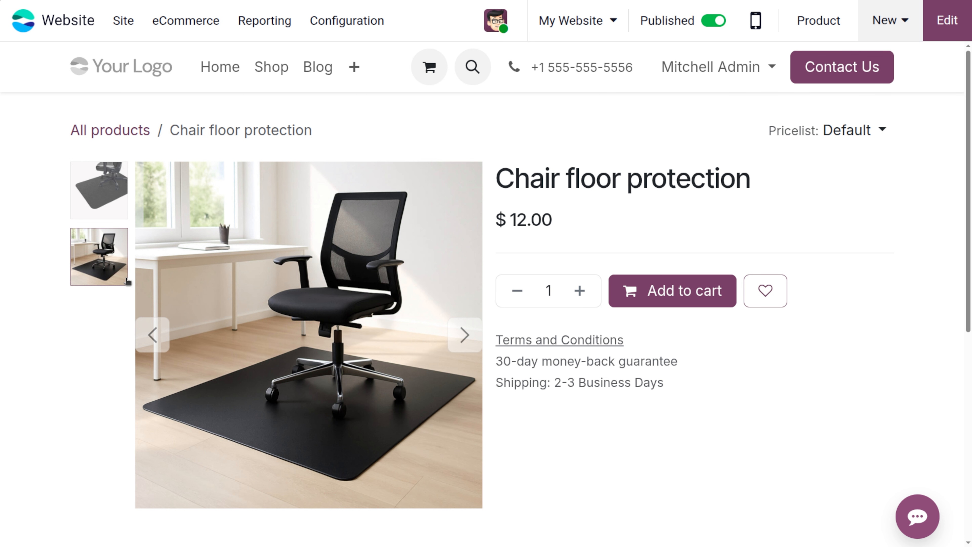
left_click(102, 202)
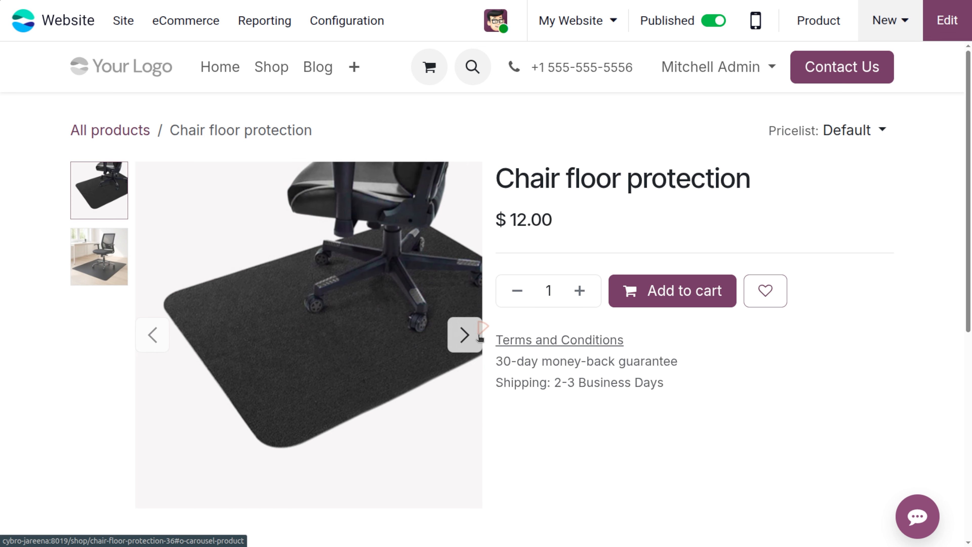
left_click(481, 337)
left_click(481, 337)
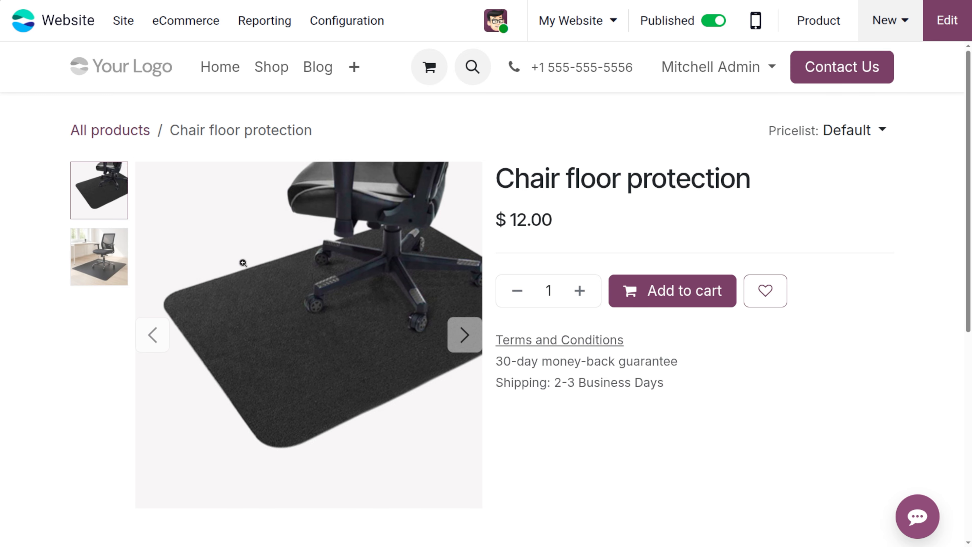
left_click(235, 274)
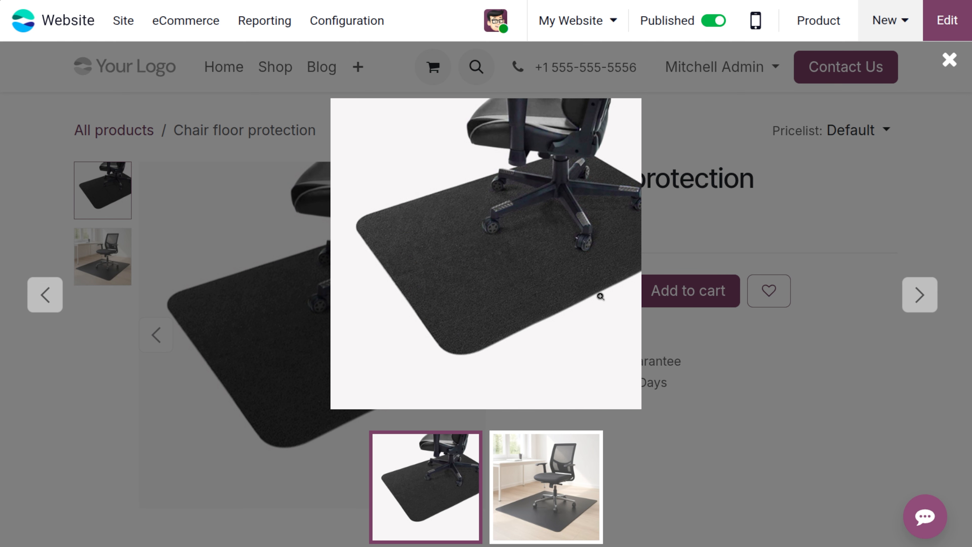
Step: Zoom in on the enlarged floor mat image to inspect its details, and close the image viewer
scroll(519, 279, "up", 6)
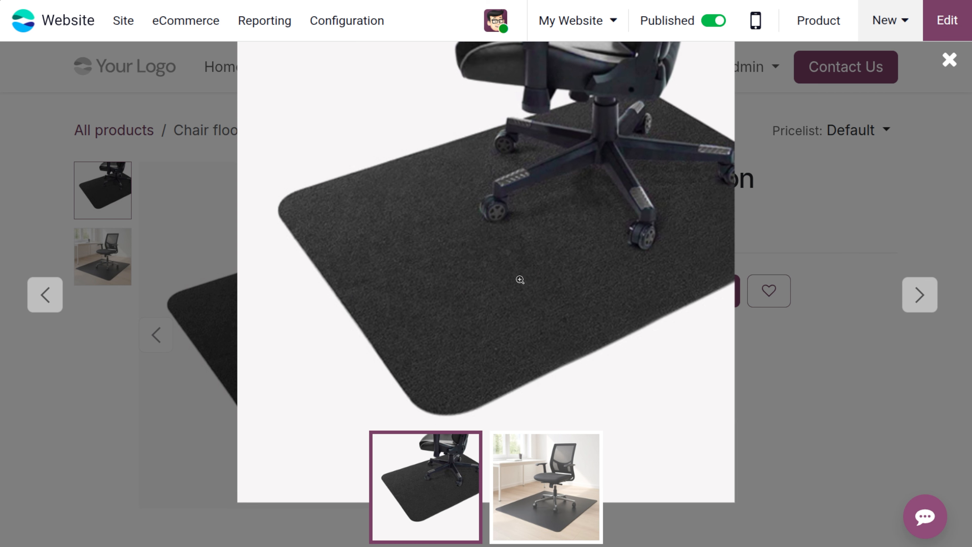
scroll(520, 280, "up", 2)
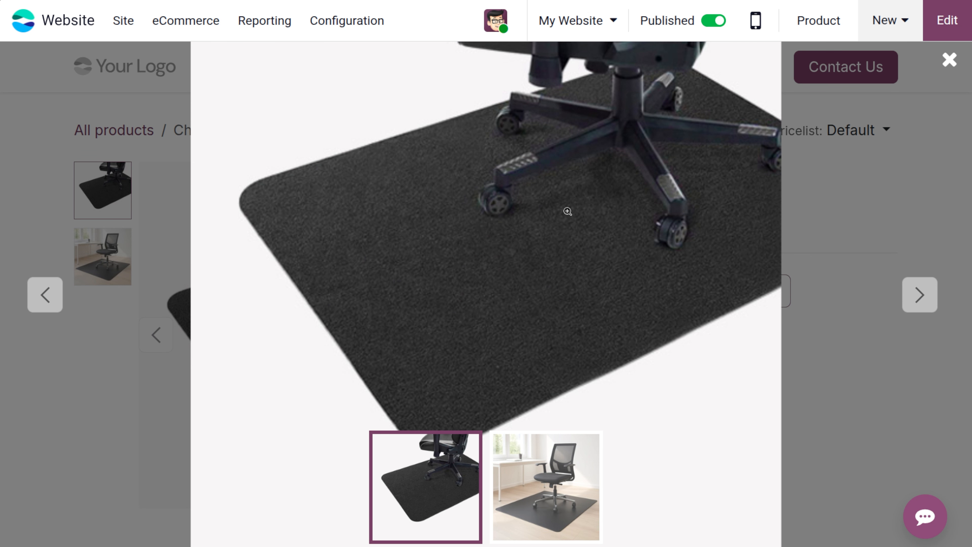
scroll(568, 211, "up", 4)
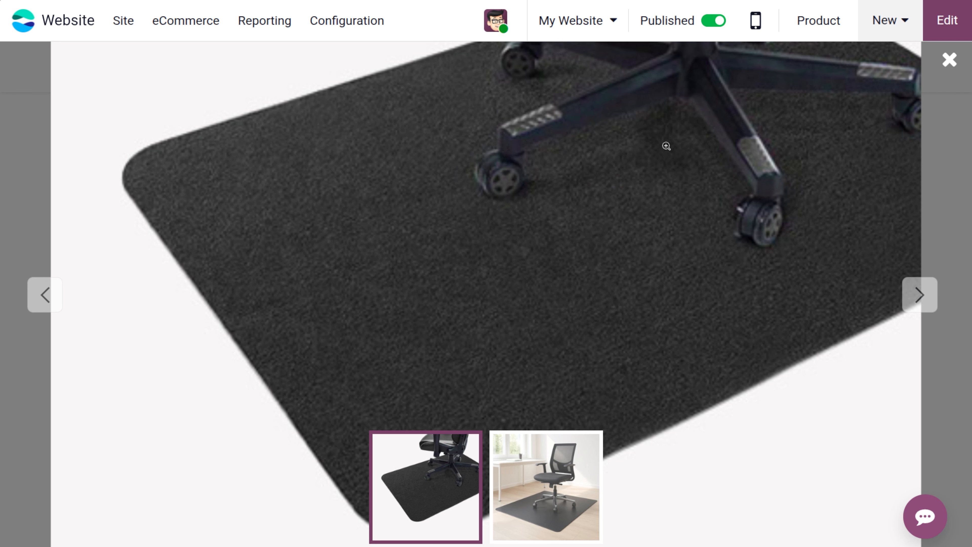
left_click(949, 60)
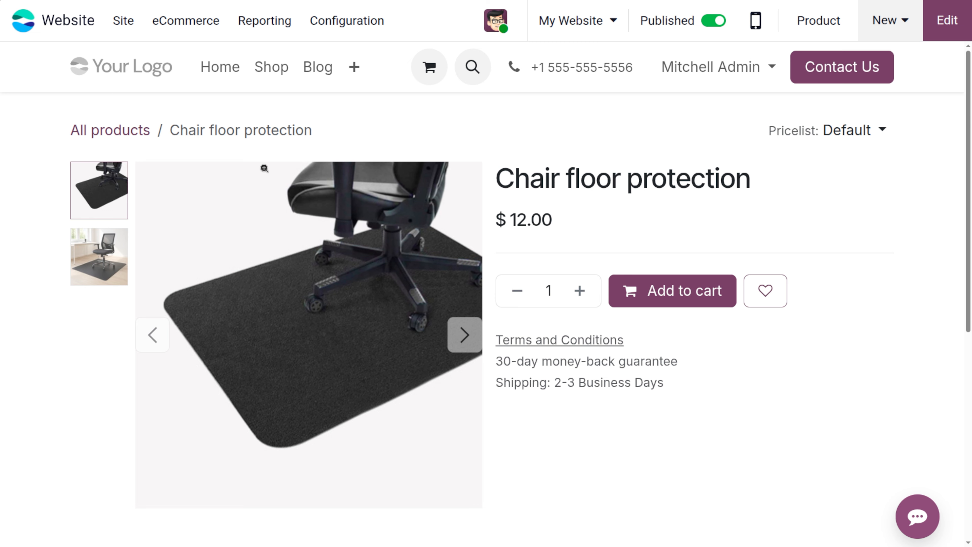
Step: Return to the All products shop page and look along its category strip
left_click(121, 132)
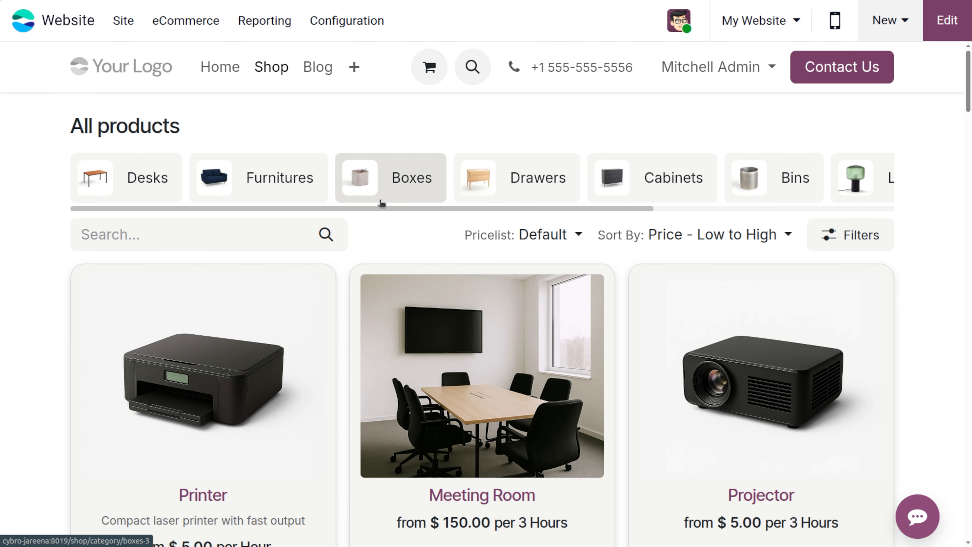
scroll(382, 203, "right", 1)
scroll(381, 202, "left", 1)
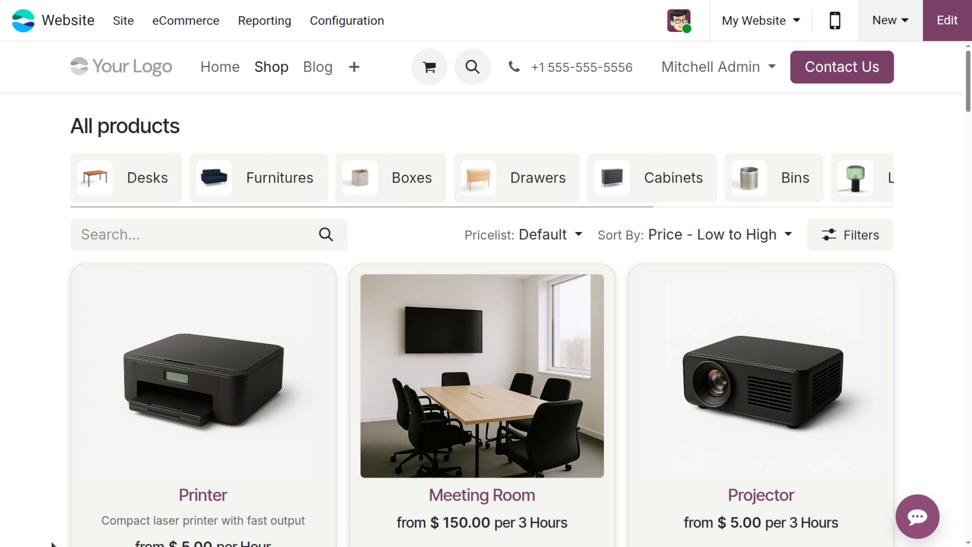
Step: Edit the shop page to display its filters as a Sidebar, and save the change
left_click(957, 17)
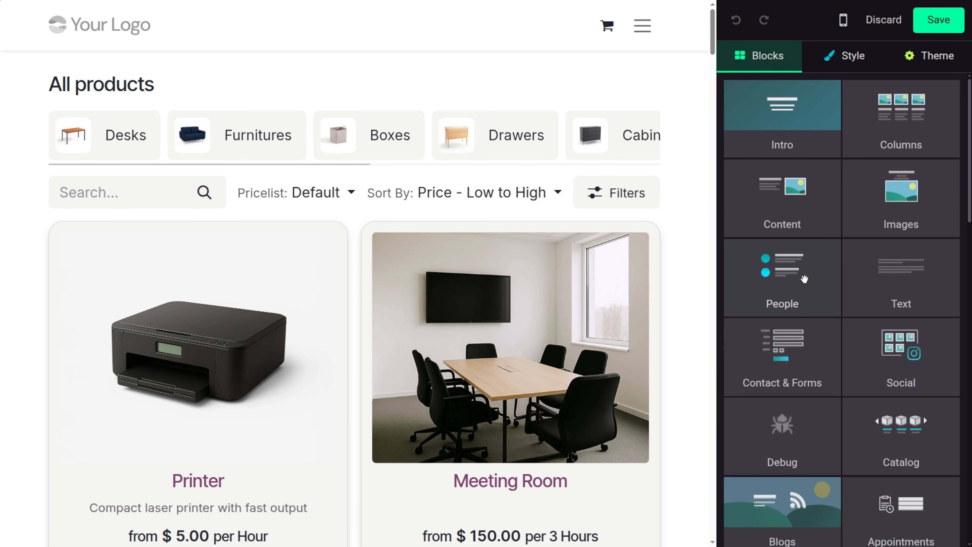
left_click(840, 63)
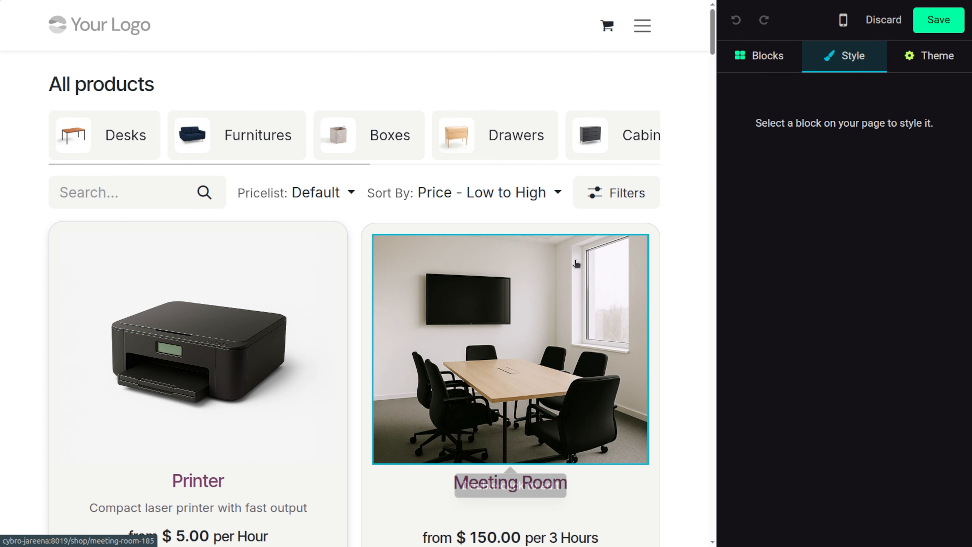
left_click(510, 344)
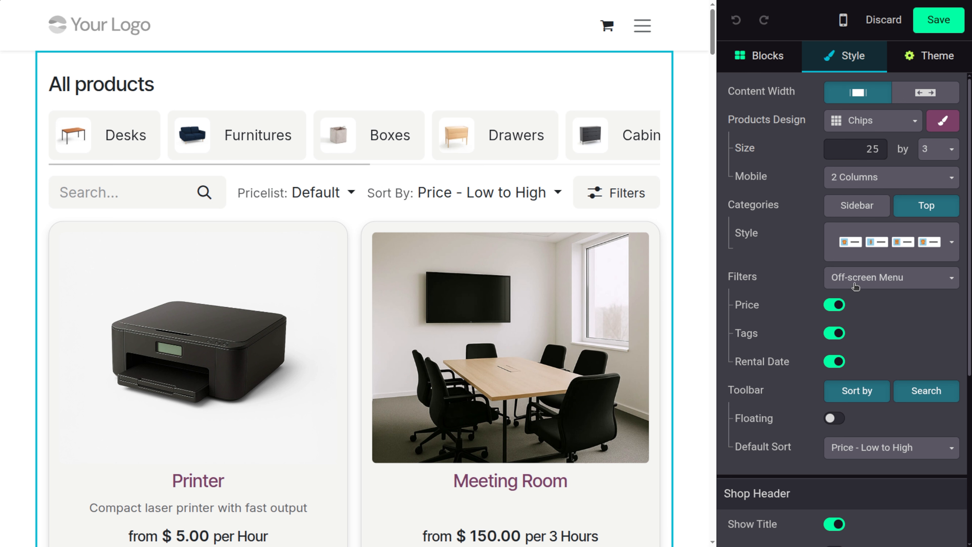
left_click(879, 277)
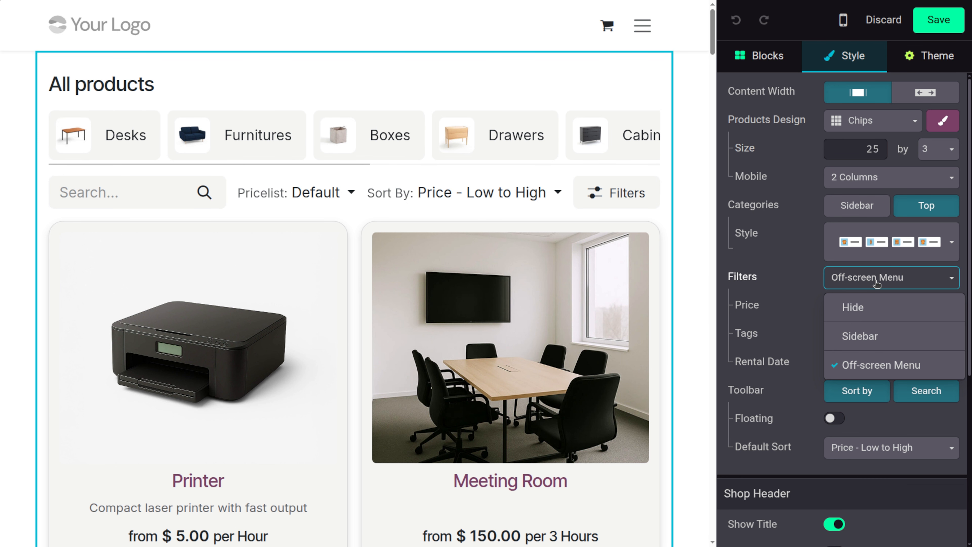
left_click(865, 333)
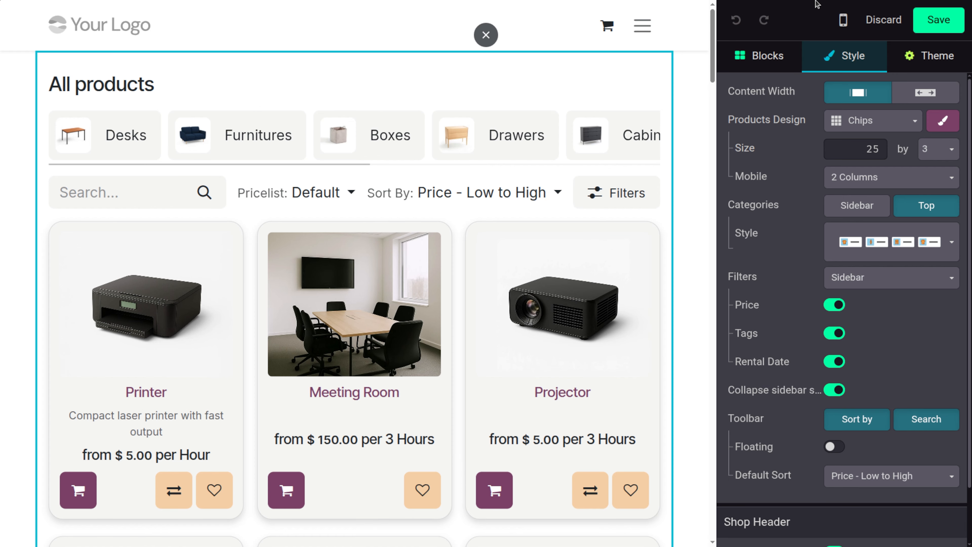
left_click(948, 23)
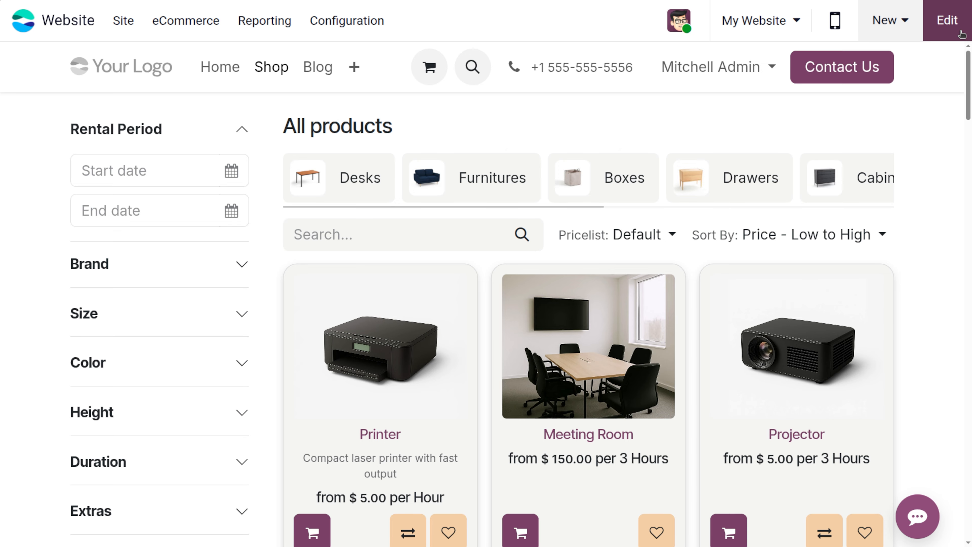
Step: Reopen the shop page for editing and examine the theme settings for colors, website, paragraph, headings, buttons, links, input fields and advanced options
left_click(960, 34)
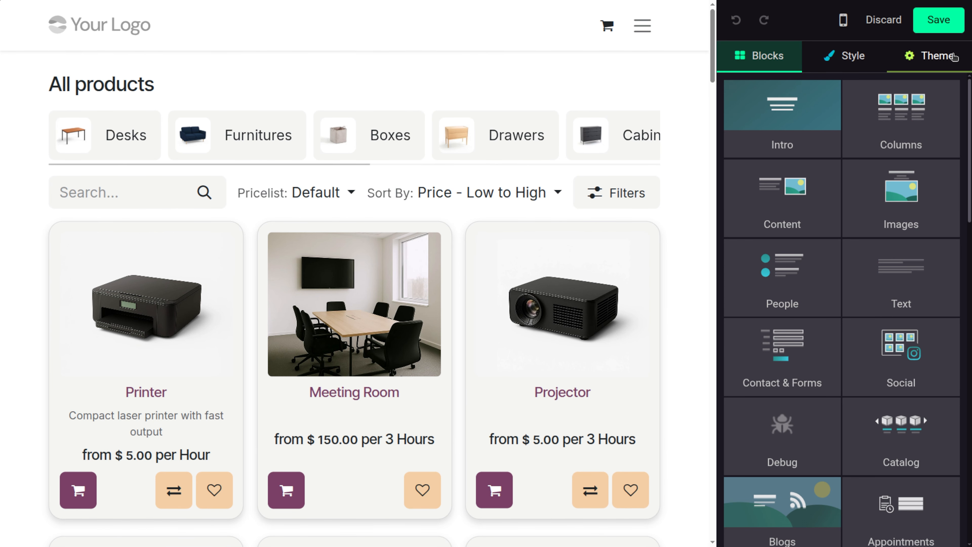
left_click(954, 57)
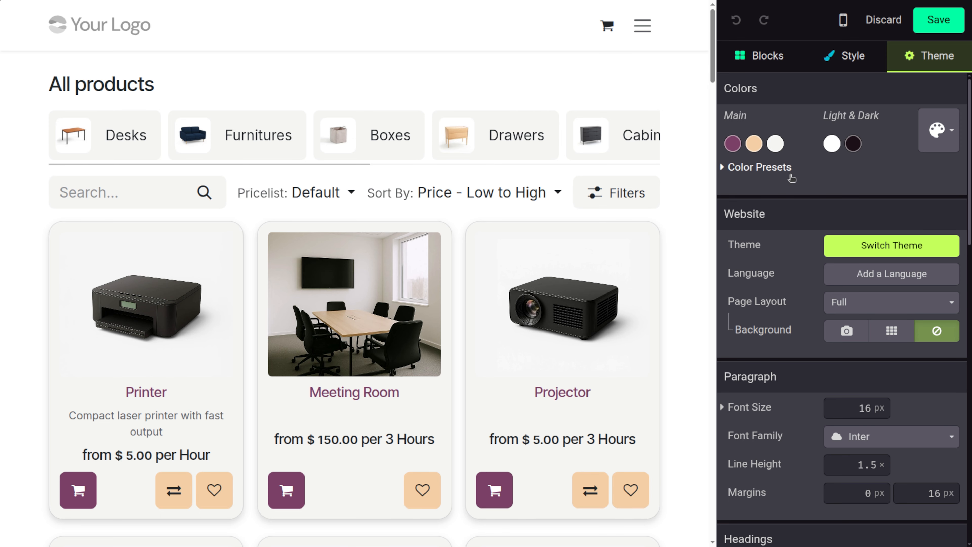
scroll(870, 277, "down", 5)
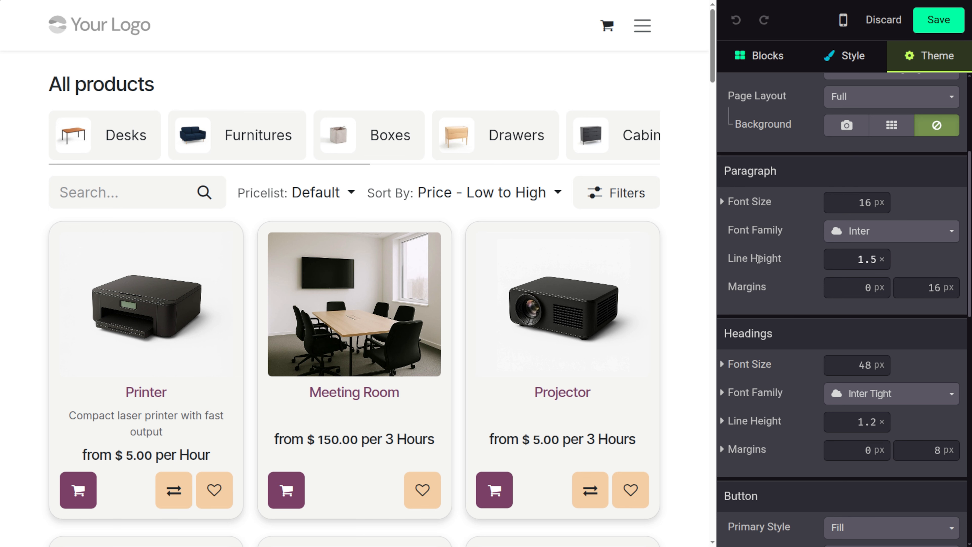
scroll(747, 293, "down", 4)
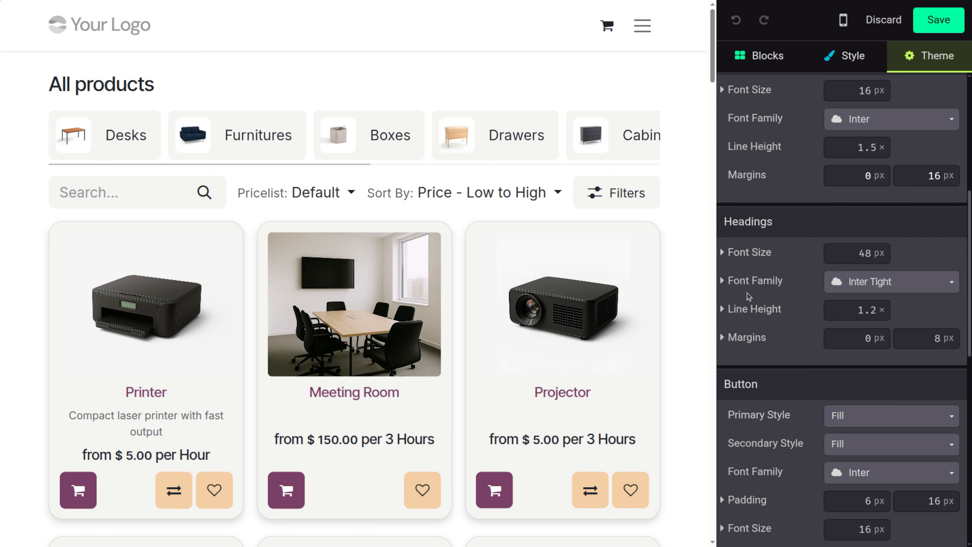
scroll(747, 294, "up", 1)
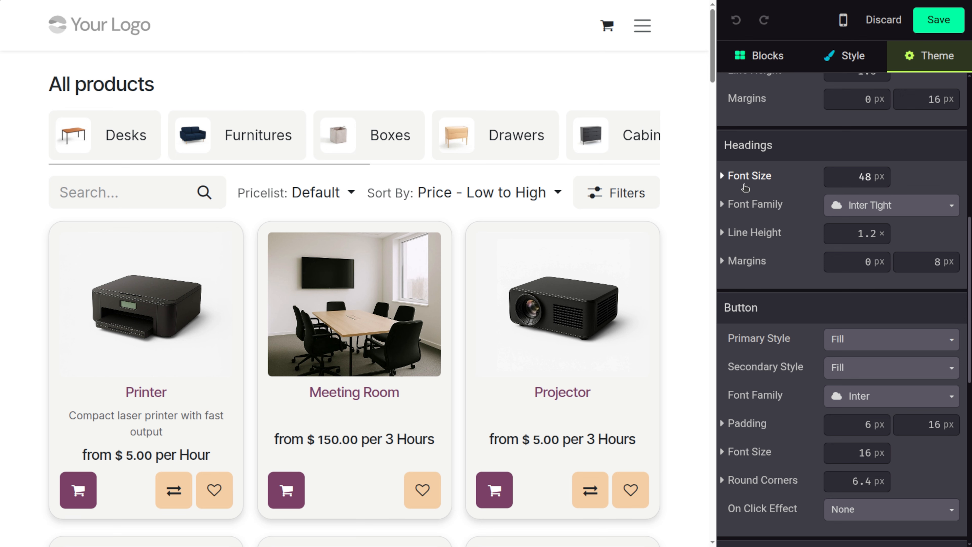
scroll(777, 303, "down", 8)
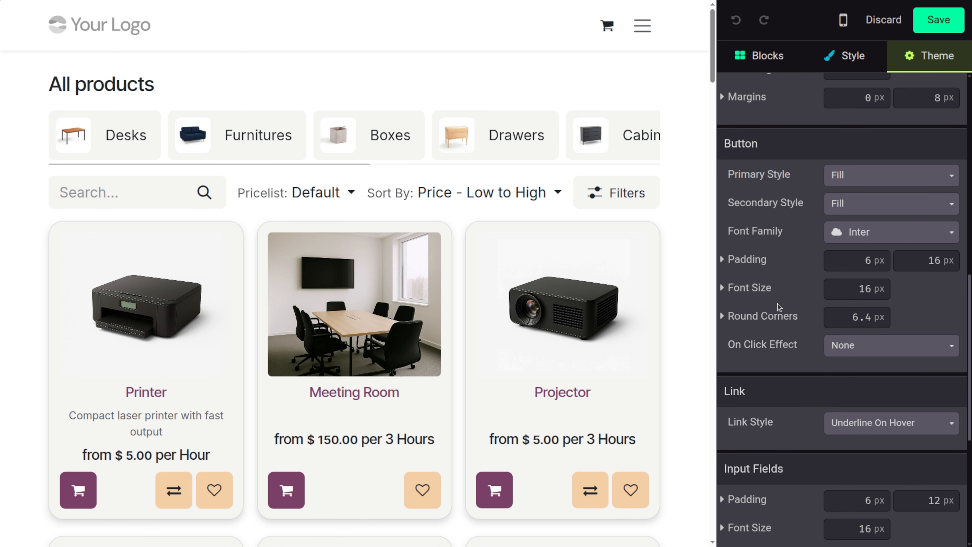
scroll(777, 304, "down", 4)
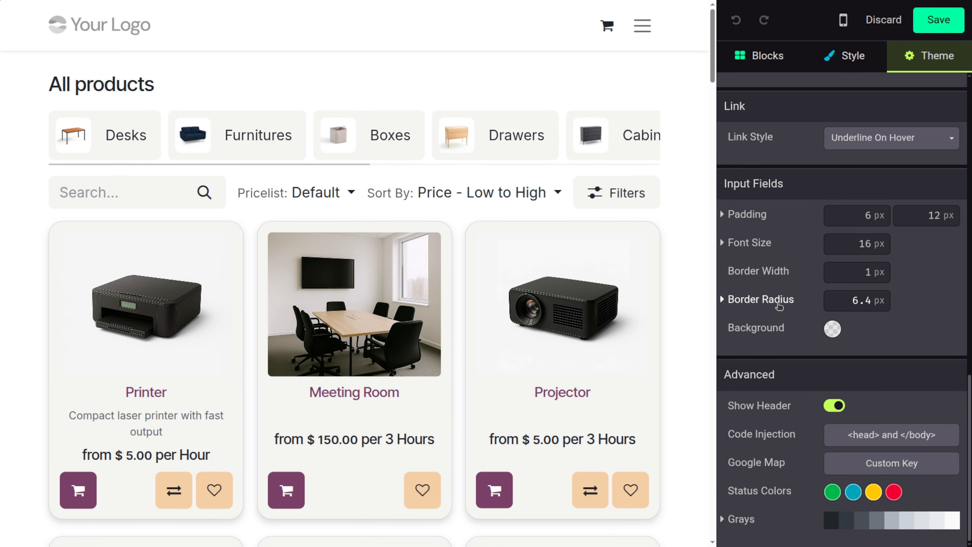
scroll(779, 305, "up", 15)
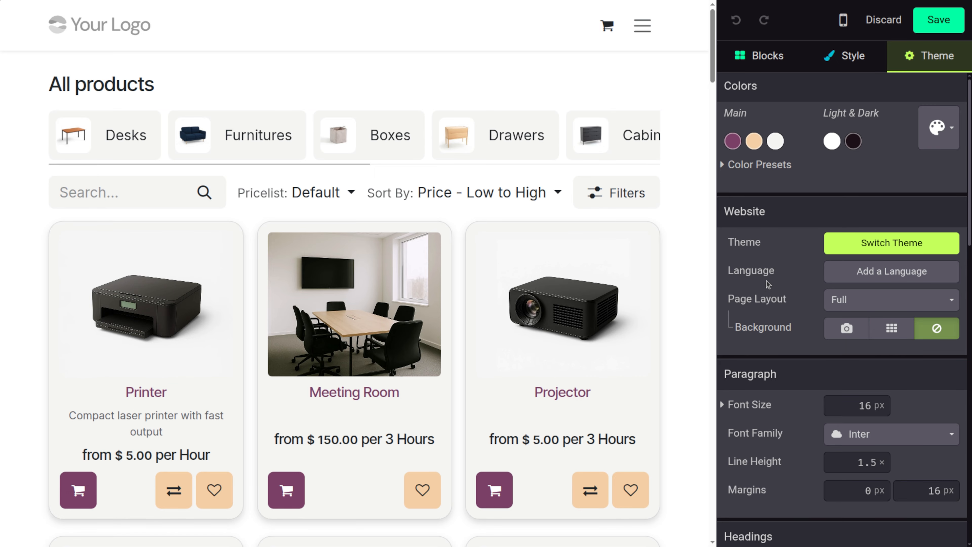
Step: Browse the available building blocks and inner content, and save to leave editing of the shop page
left_click(762, 57)
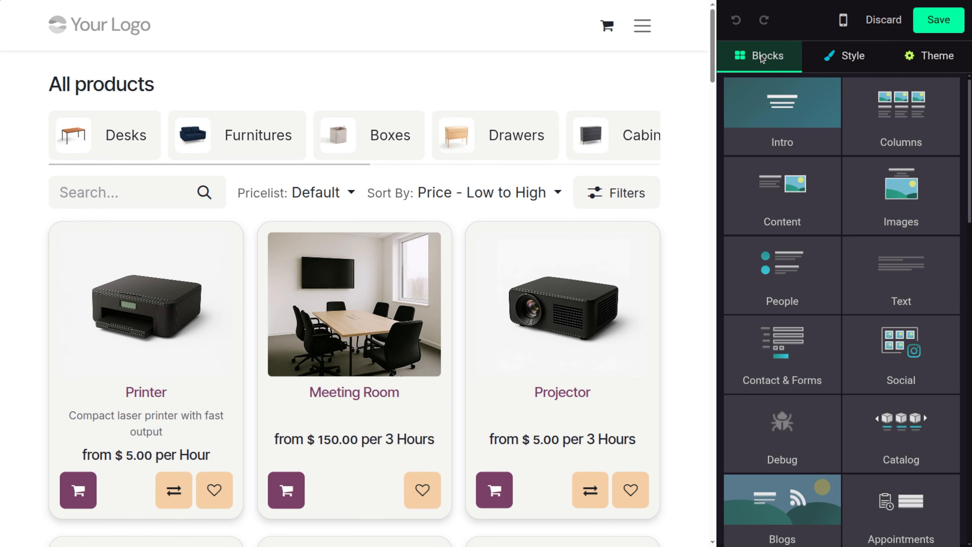
scroll(801, 402, "down", 10)
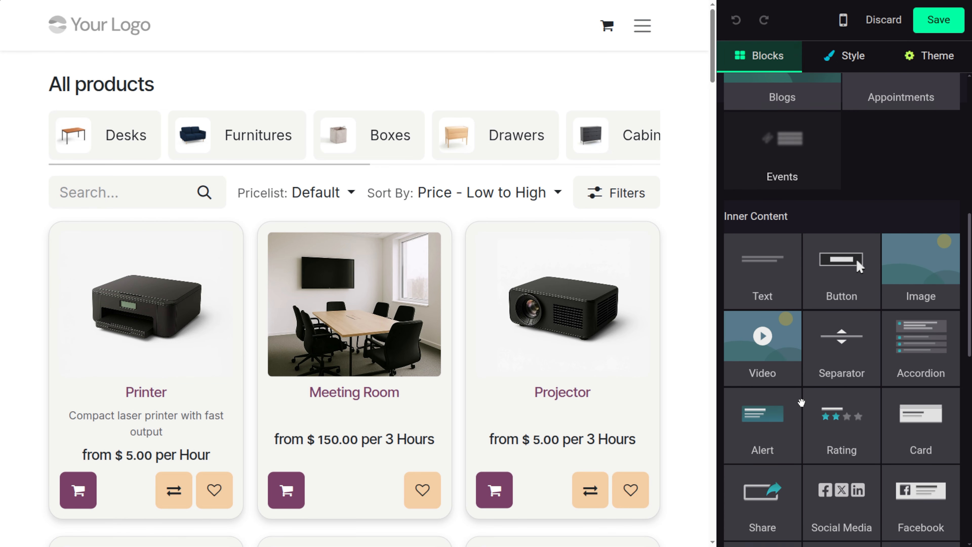
scroll(801, 402, "up", 10)
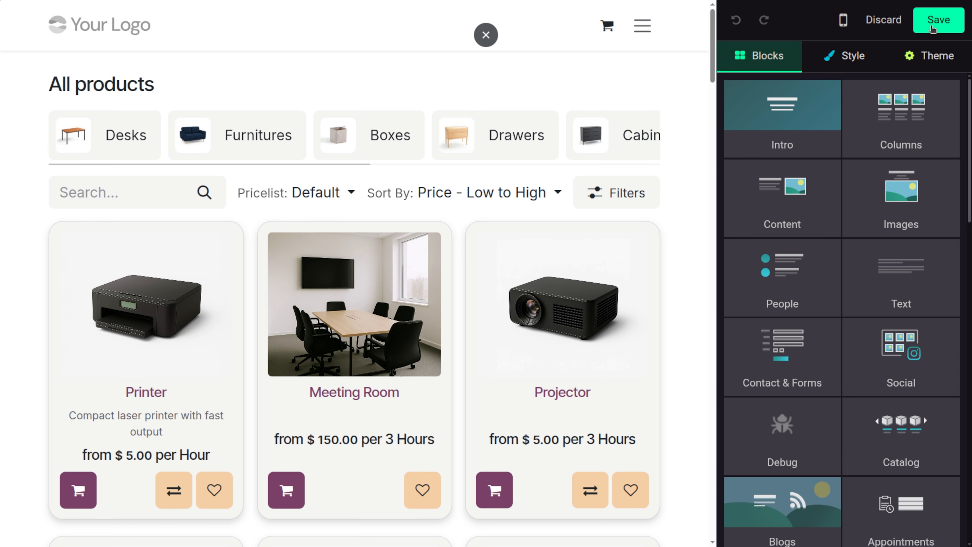
left_click(932, 28)
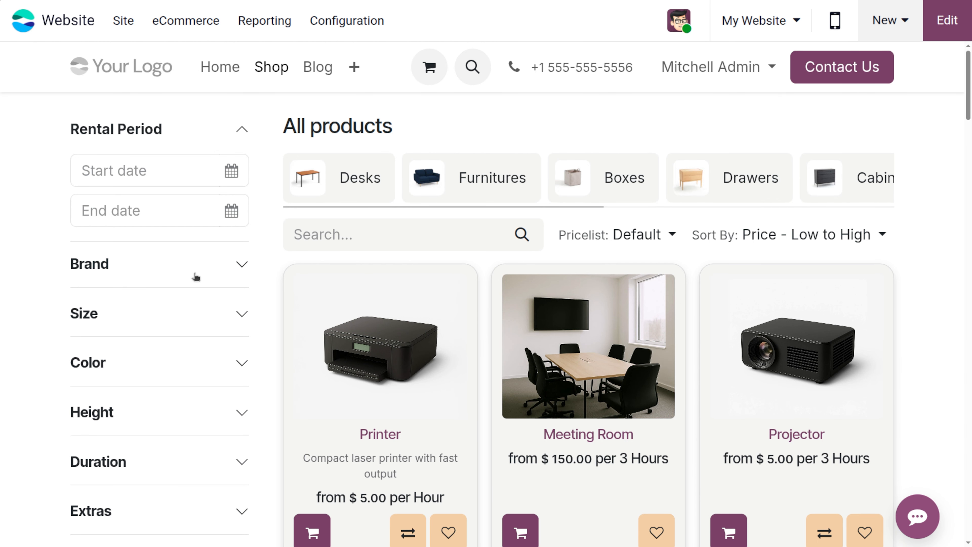
Step: Try filtering the shop products by color swatches in the sidebar, and clear the filters
left_click(241, 366)
left_click(224, 457)
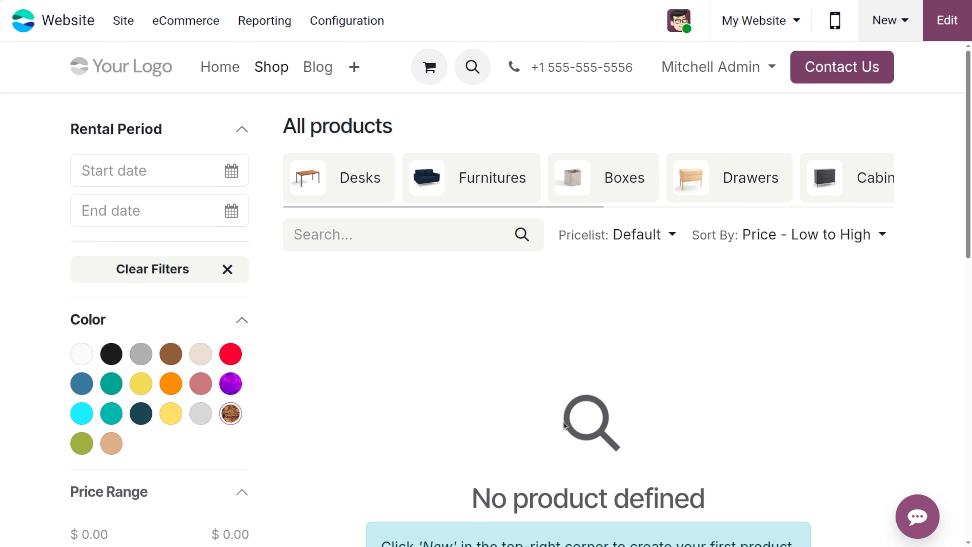
scroll(547, 418, "down", 5)
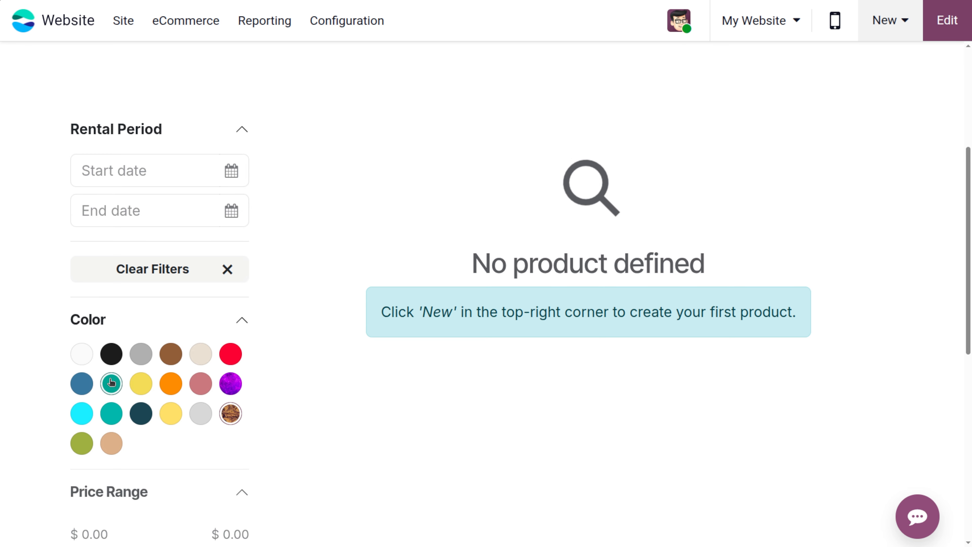
left_click(111, 353)
left_click(150, 270)
left_click(230, 275)
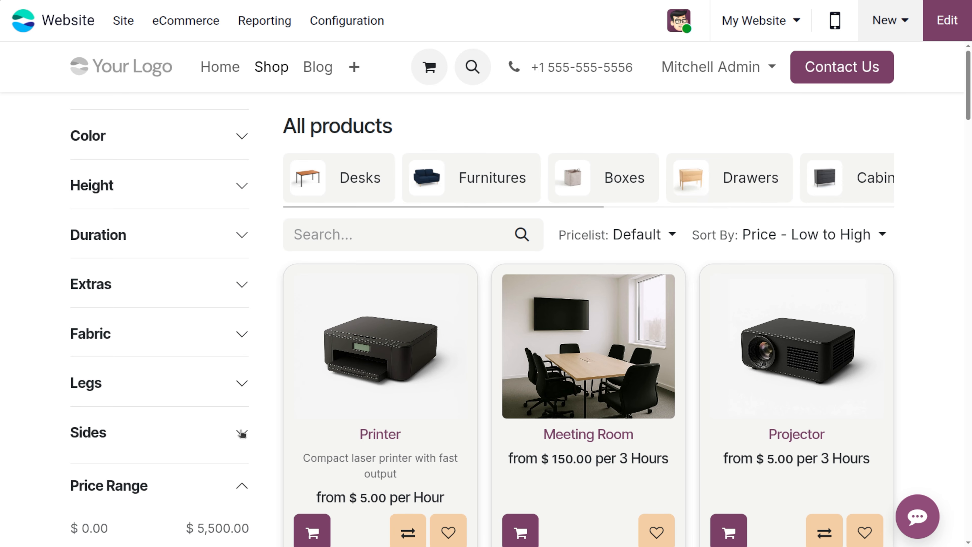
Step: Expand the Sides and Height filters in the shop sidebar and look through the available filters
left_click(241, 433)
scroll(98, 381, "down", 5)
scroll(101, 380, "up", 7)
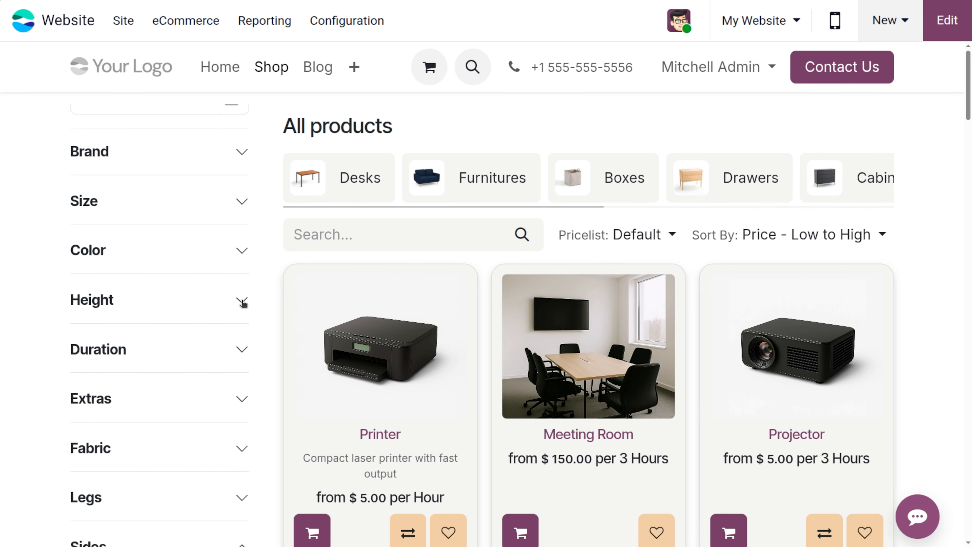
left_click(242, 301)
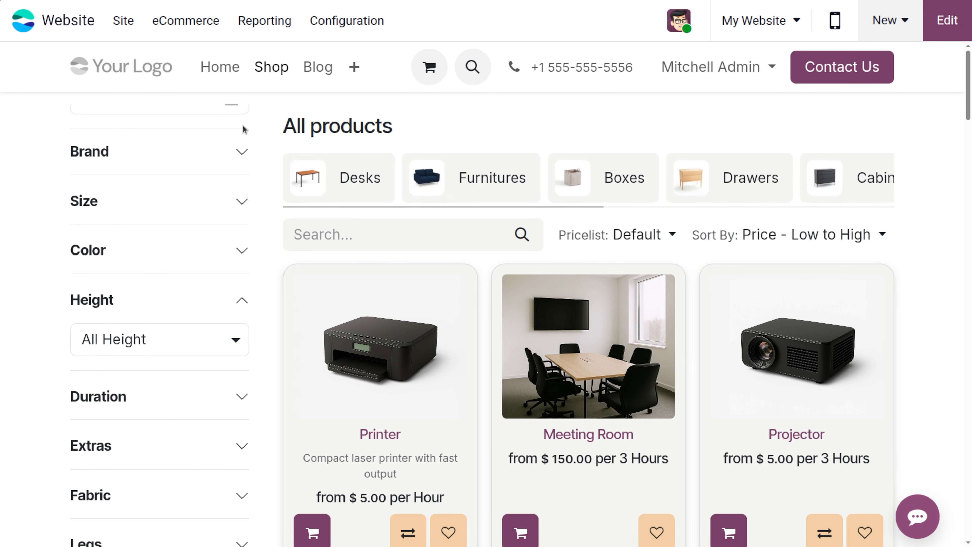
Step: Open the eCommerce Products list in the backend
left_click(196, 23)
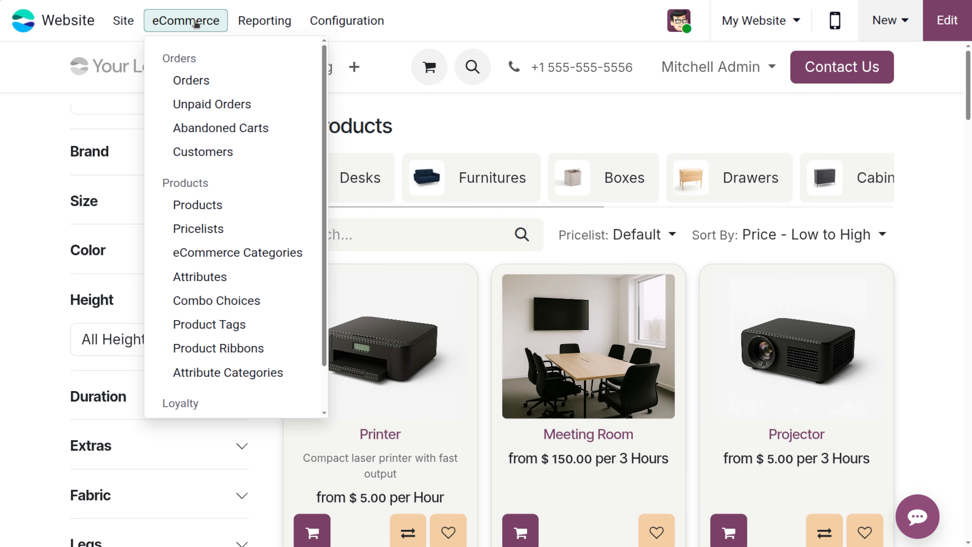
left_click(213, 204)
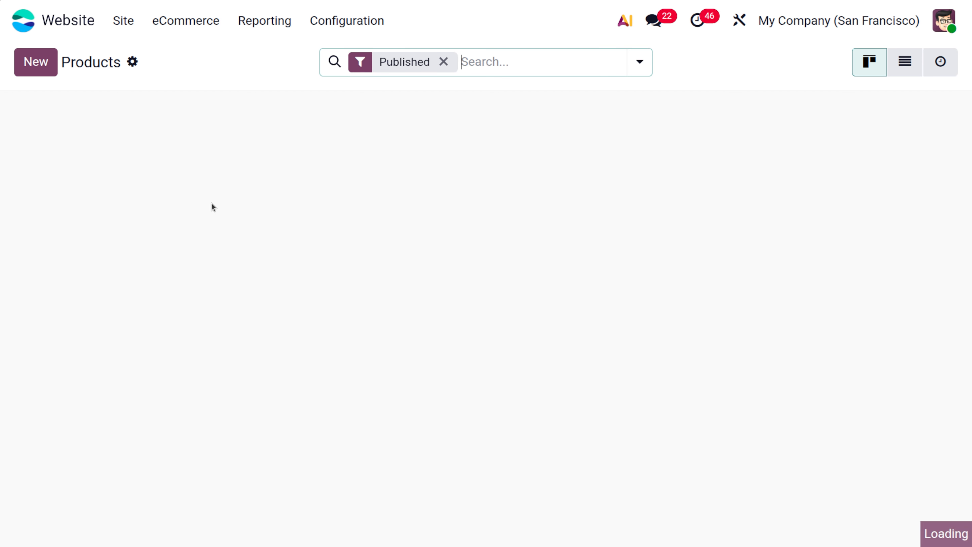
Step: Open the Chair floor protection product and add a color line to its attributes
left_click(691, 154)
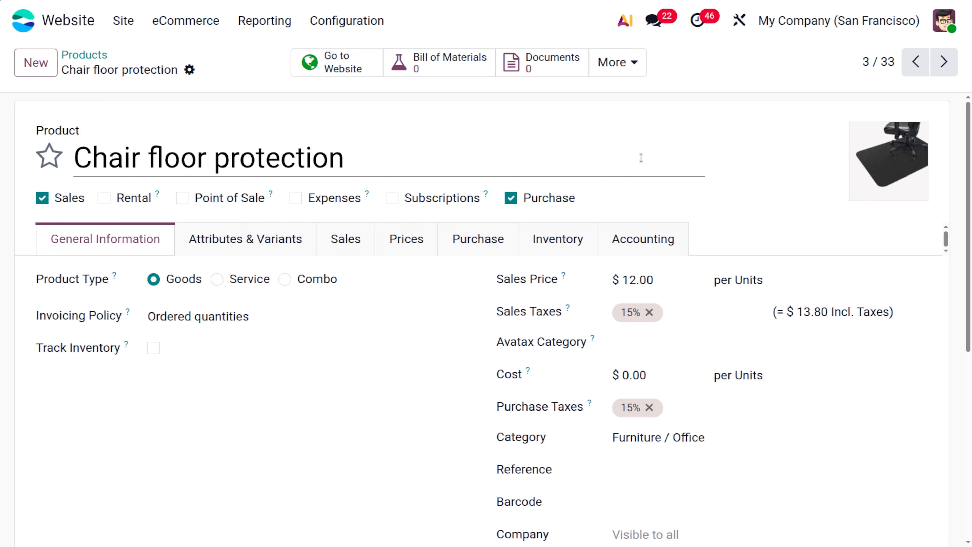
left_click(263, 237)
left_click(78, 306)
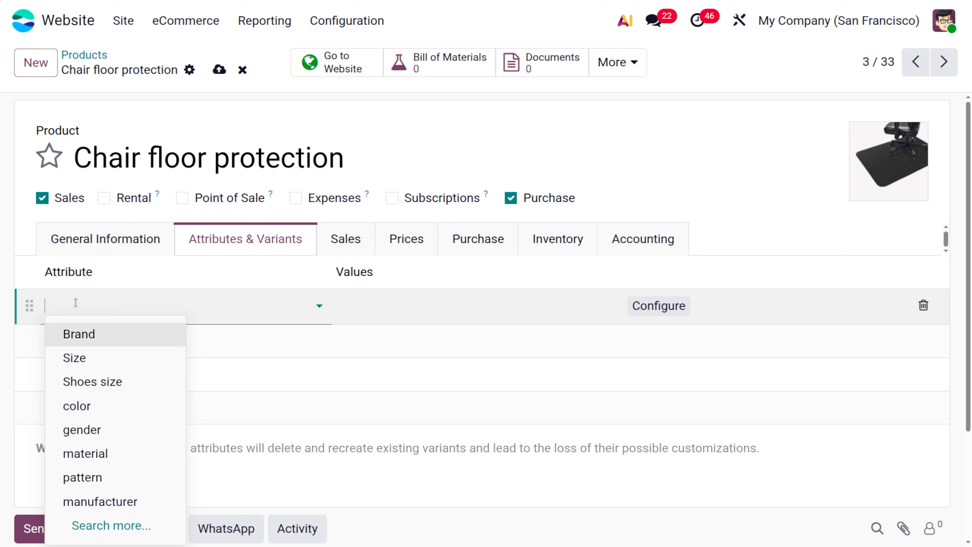
left_click(109, 405)
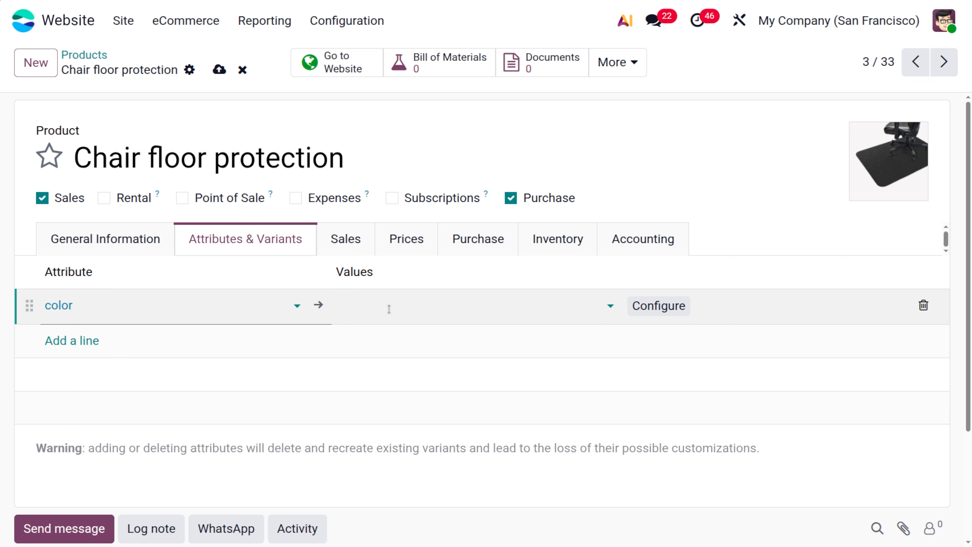
Step: Try to configure the color attribute line and save the product without any color value
left_click(388, 309)
left_click(498, 297)
left_click(677, 306)
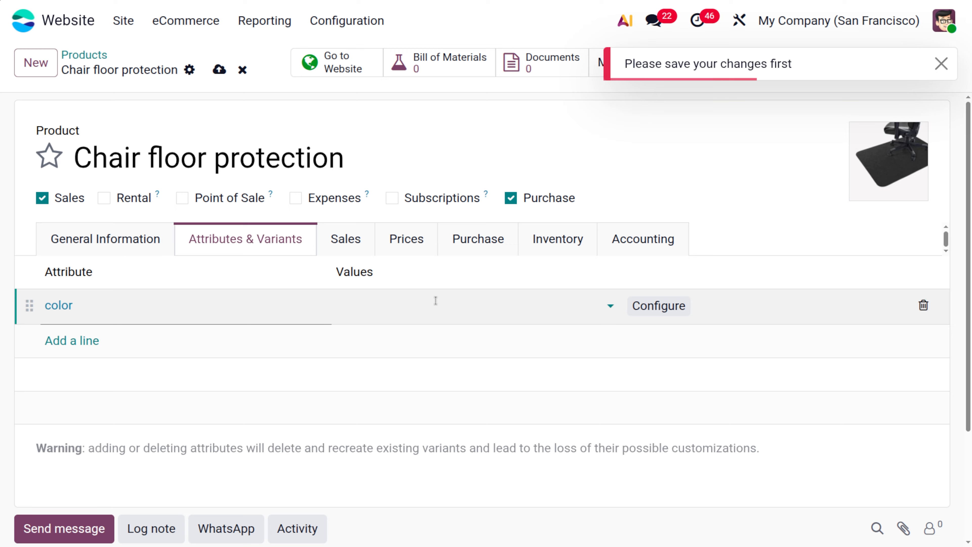
left_click(218, 70)
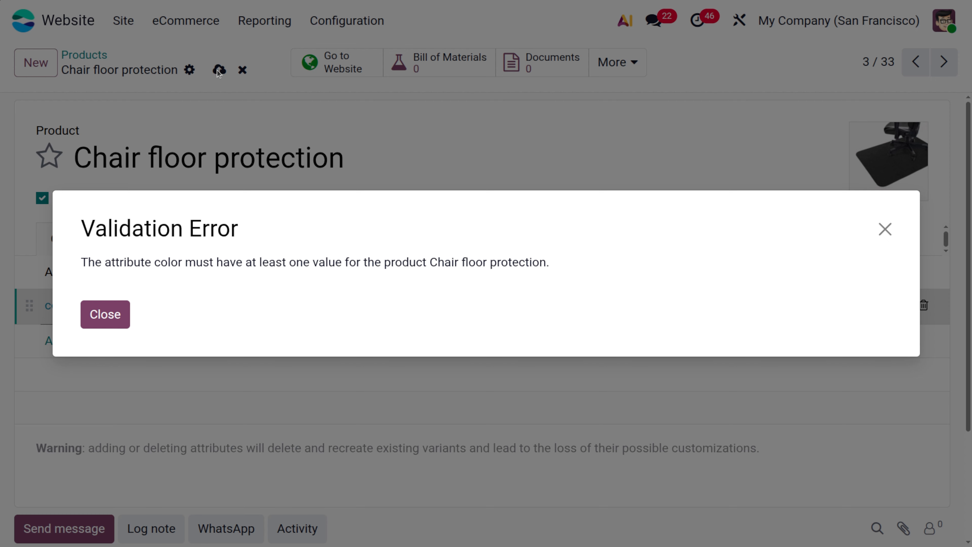
left_click(119, 315)
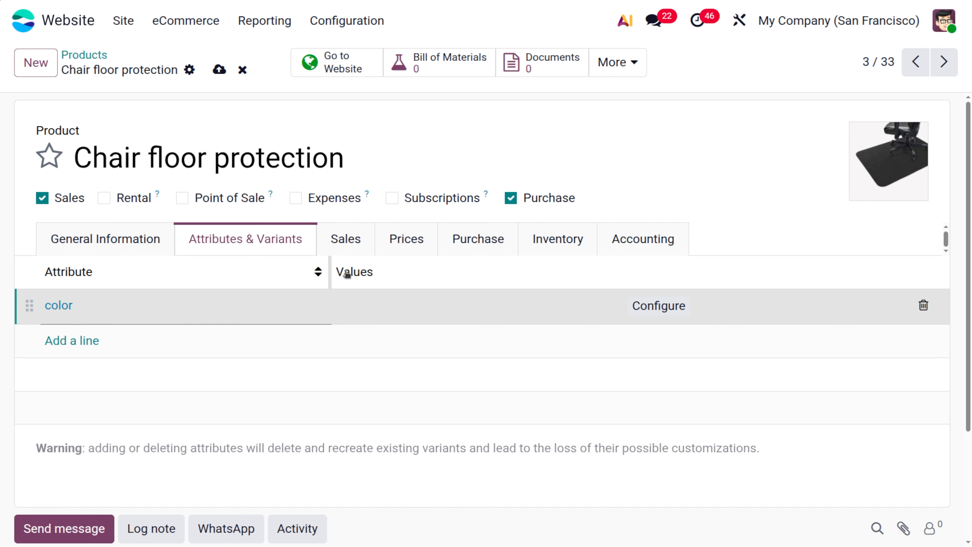
Step: Create the value black for the product's color attribute and save the product
left_click(442, 302)
type("b")
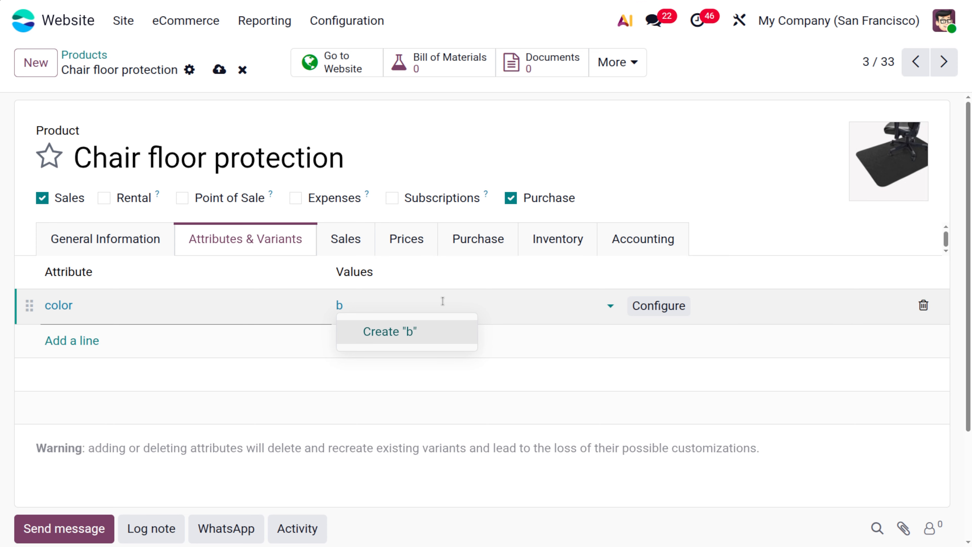
type("lack")
left_click(437, 331)
left_click(677, 306)
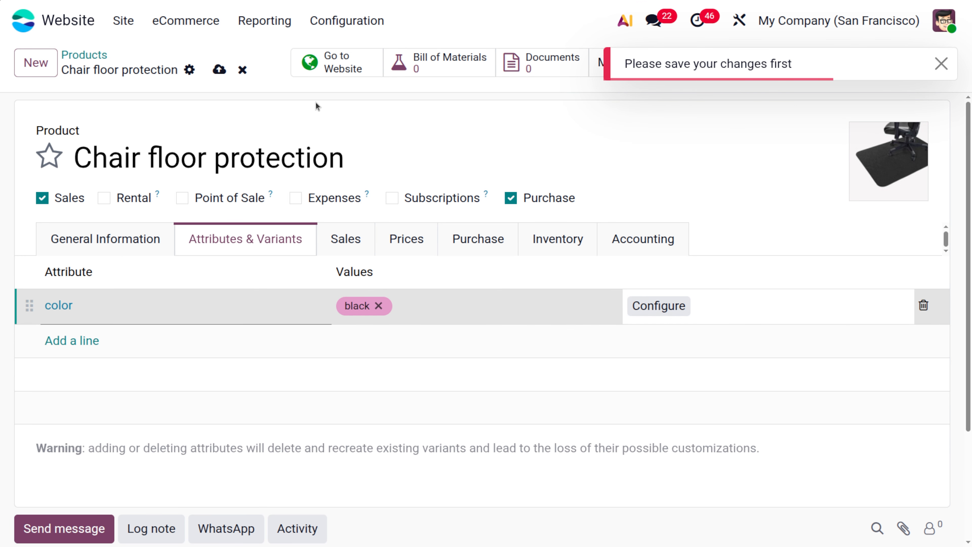
left_click(219, 70)
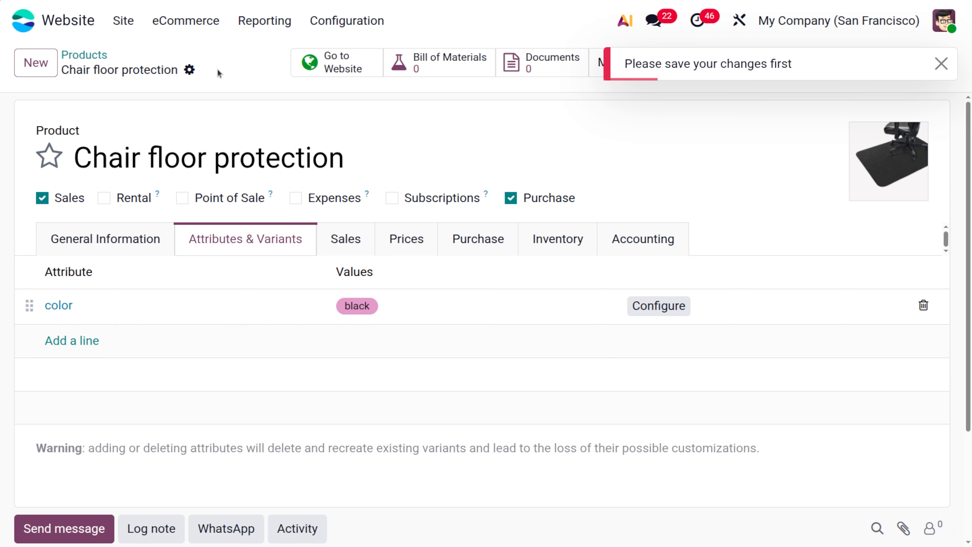
Step: Examine the extra price and exclusion options of the black value in the color attribute's configuration
left_click(665, 310)
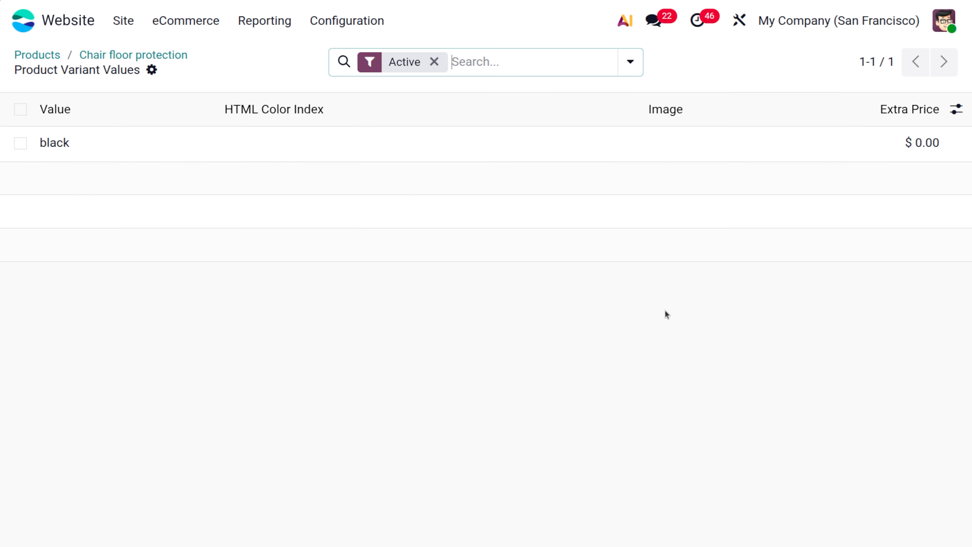
left_click(58, 143)
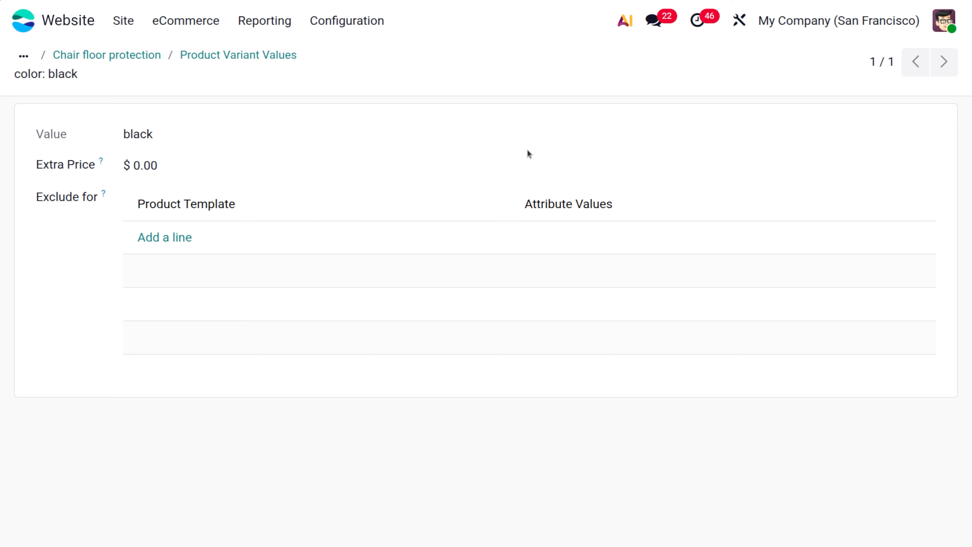
left_click(156, 238)
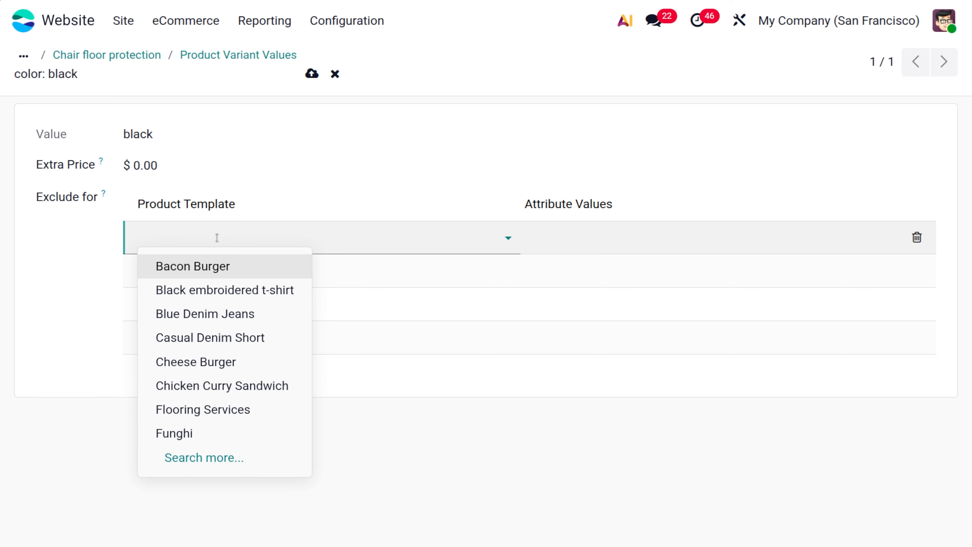
left_click(635, 230)
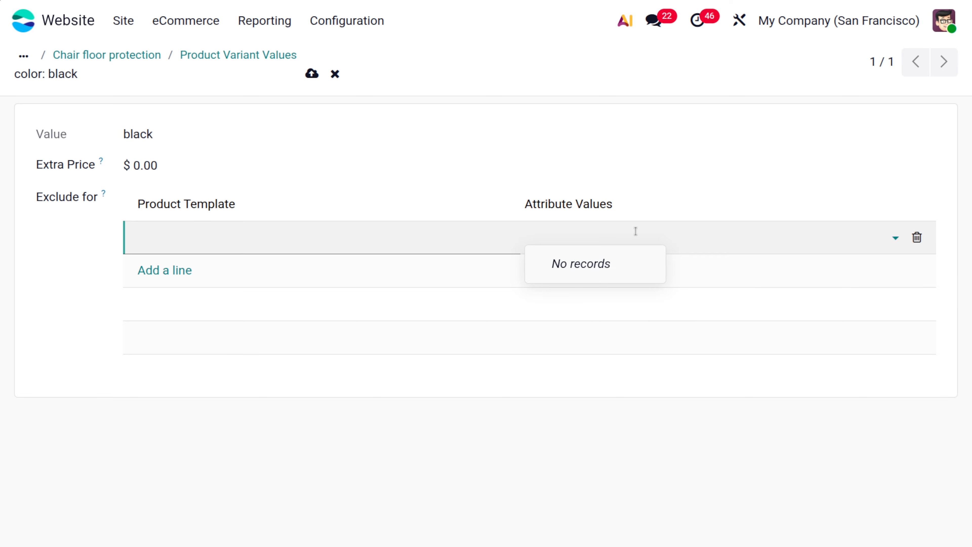
left_click(257, 57)
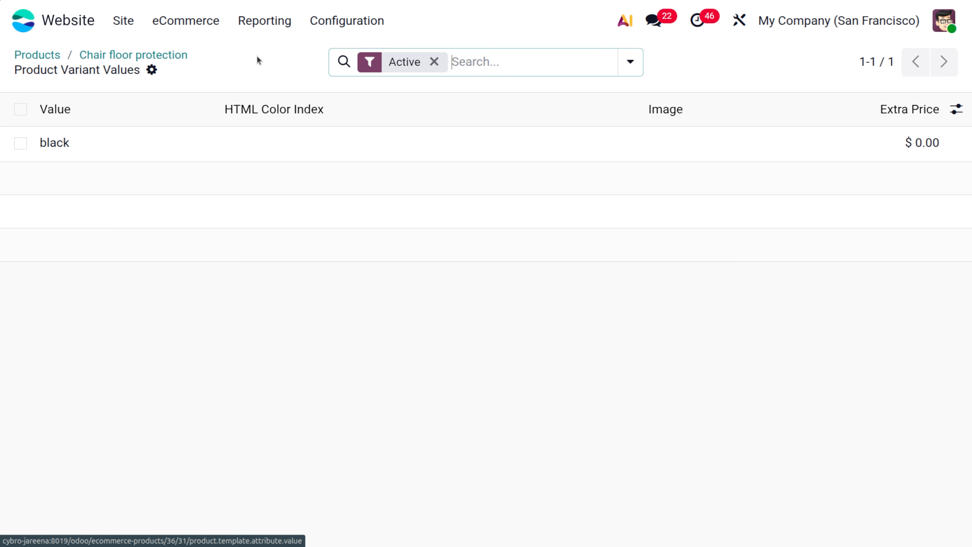
left_click(355, 20)
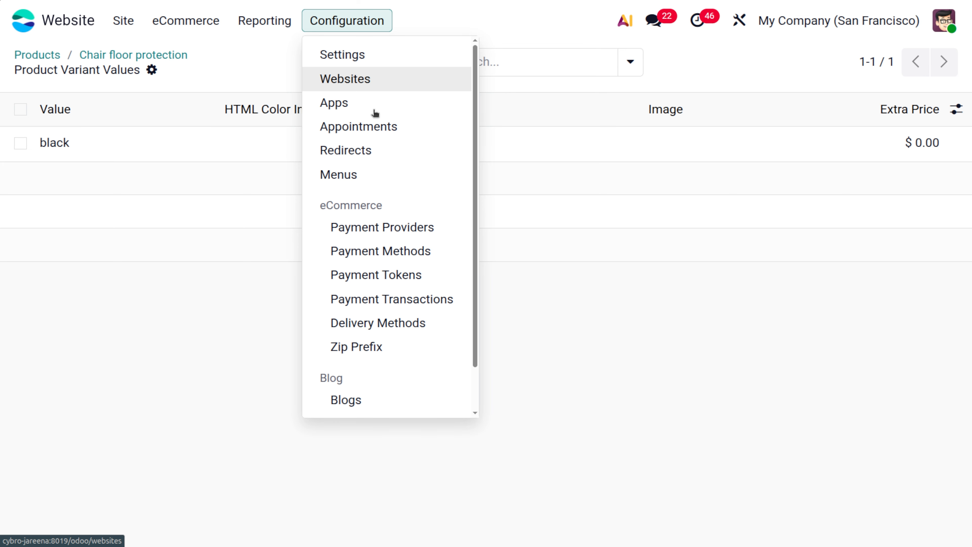
scroll(376, 276, "down", 2)
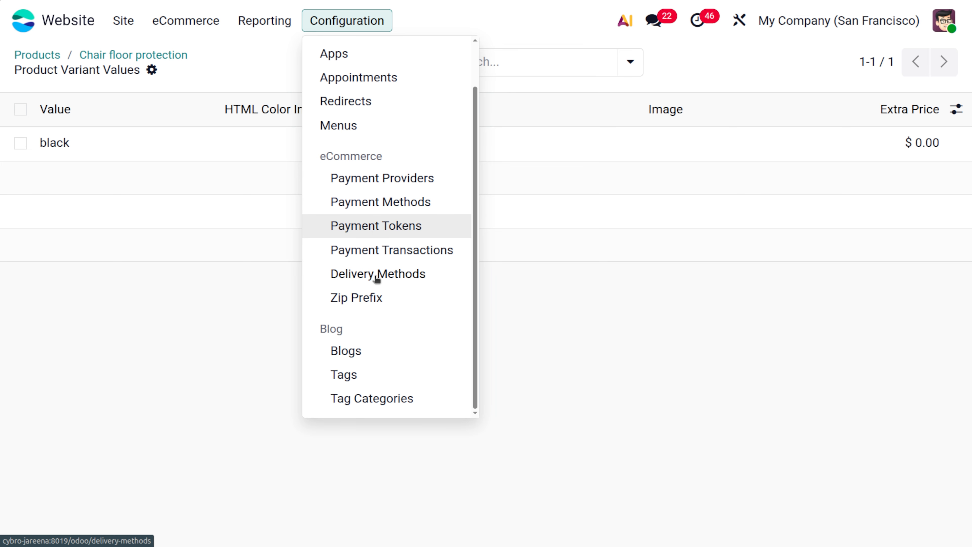
scroll(377, 277, "up", 2)
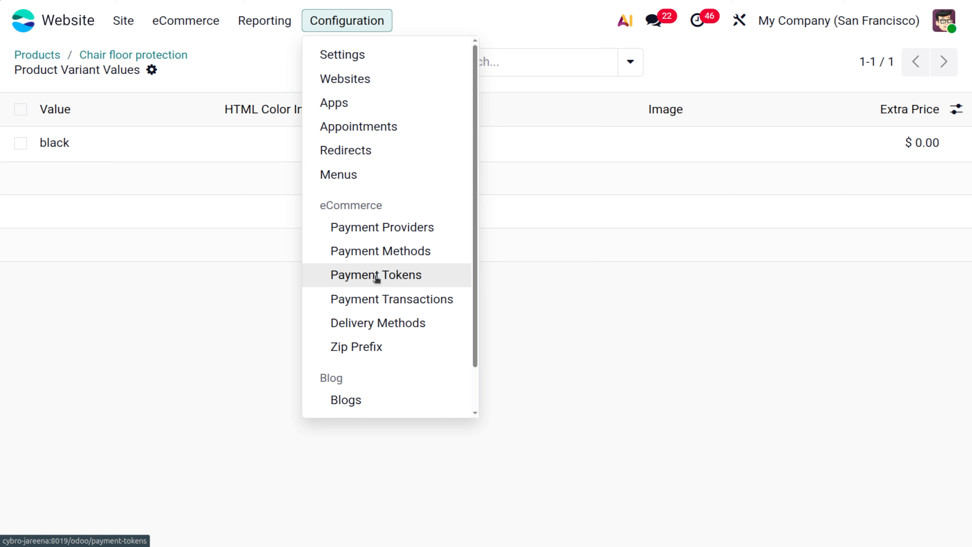
Step: In the color attribute's settings, set the eCommerce category to Design and make it visible on product cards with thumbnails shown
mouse_move(217, 15)
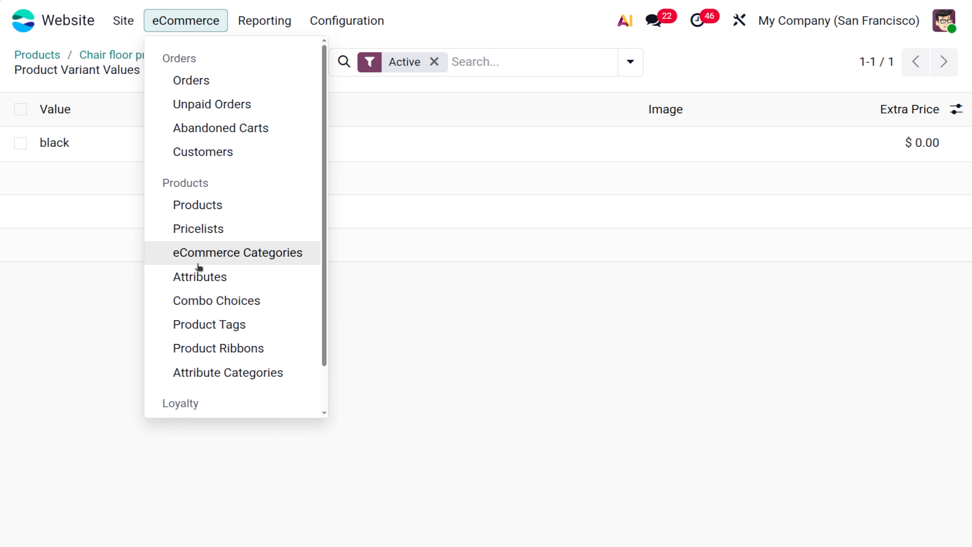
left_click(199, 277)
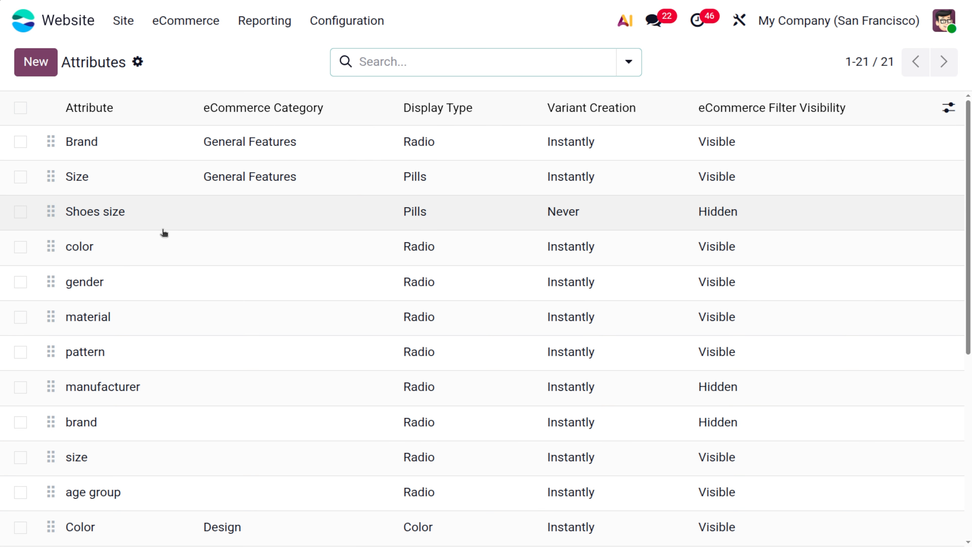
left_click(108, 253)
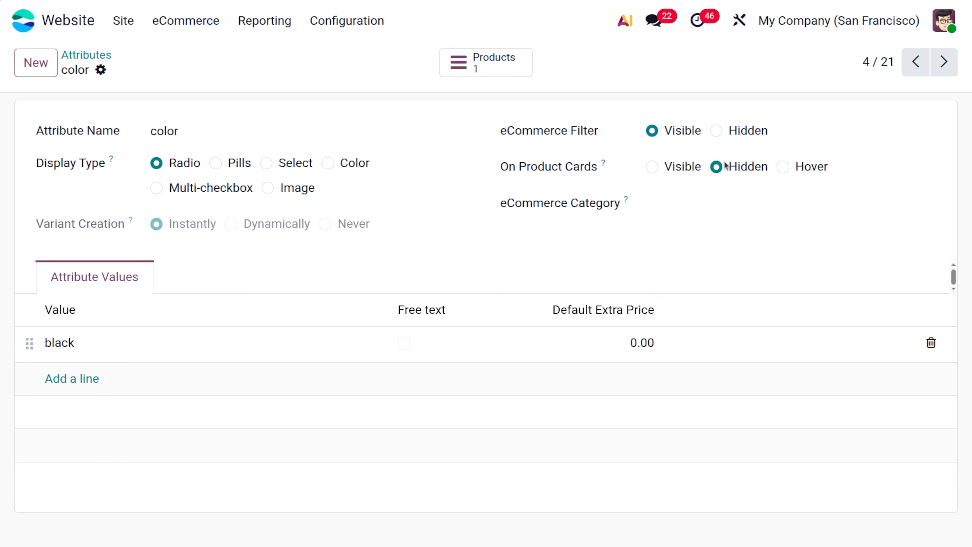
left_click(717, 203)
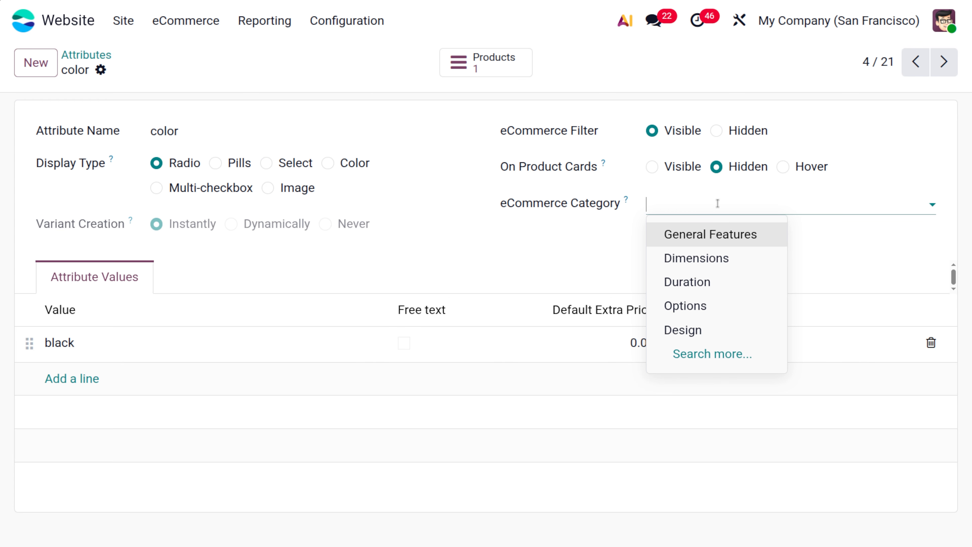
left_click(706, 328)
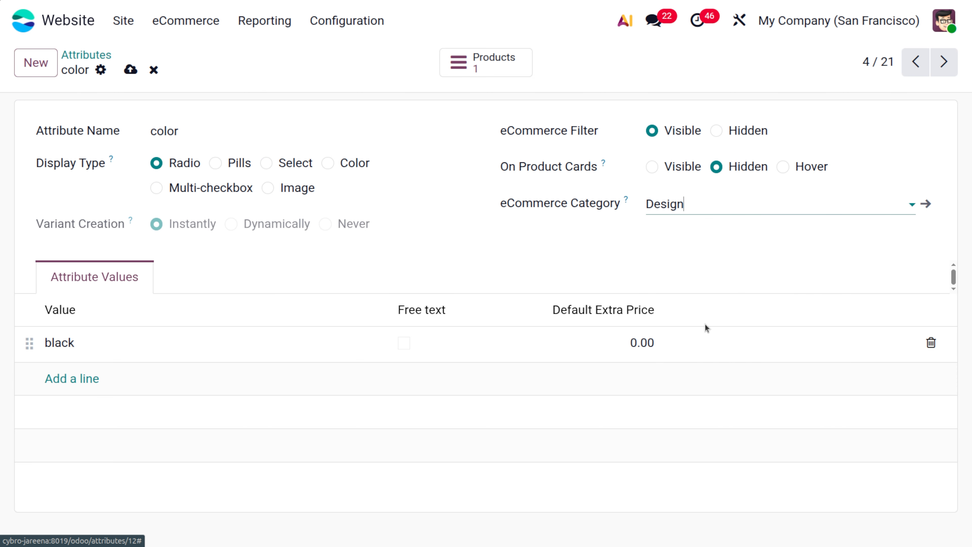
left_click(652, 167)
left_click(659, 203)
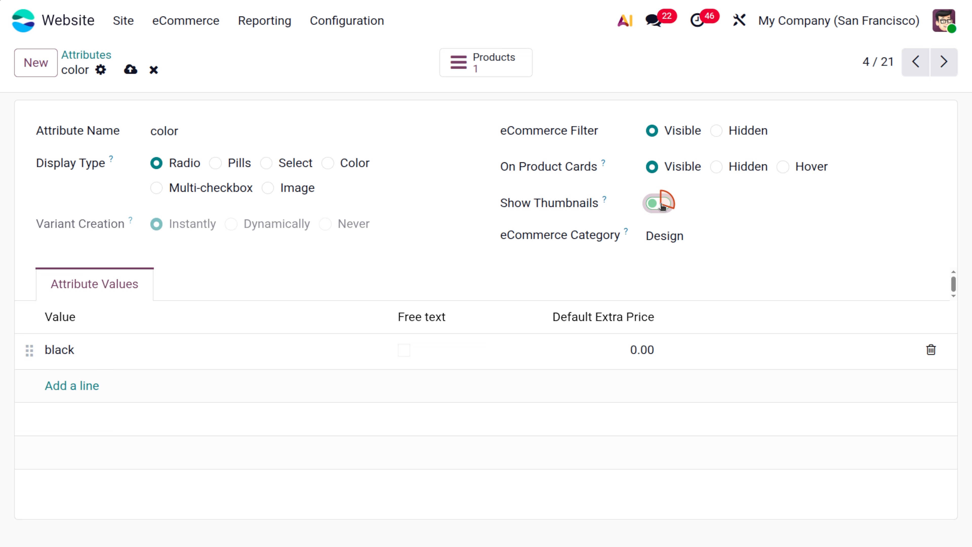
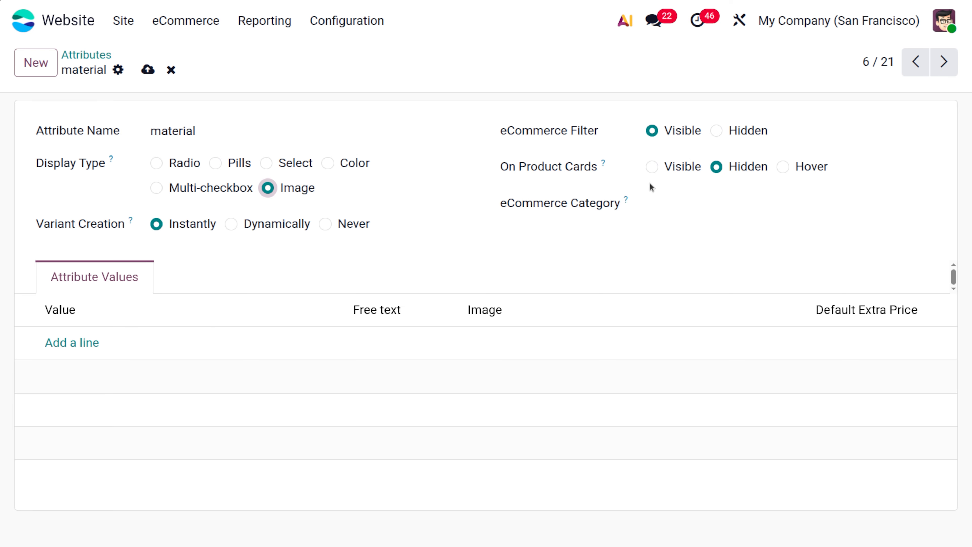
Step: Make the material attribute visible on product cards with thumbnails shown, and add the value leather with a leather image
left_click(651, 167)
left_click(658, 202)
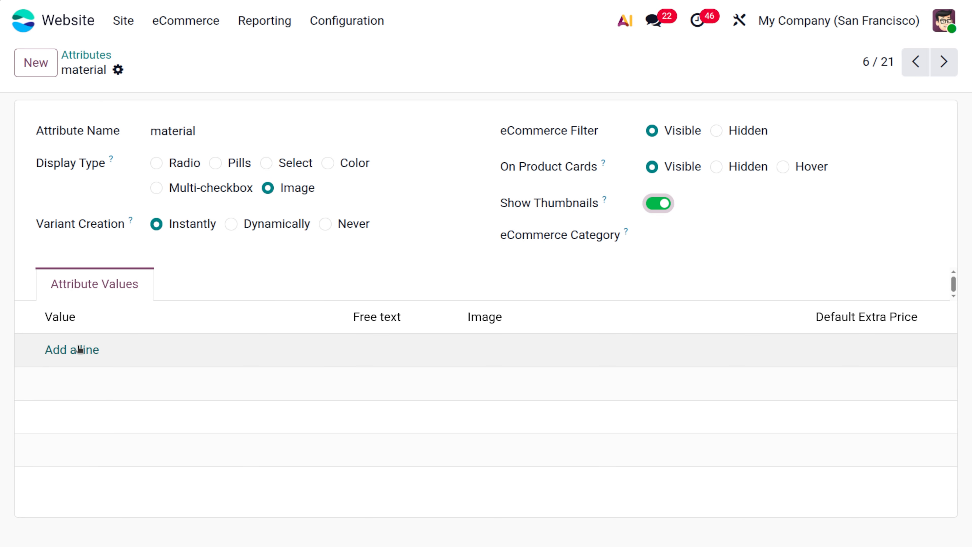
left_click(79, 349)
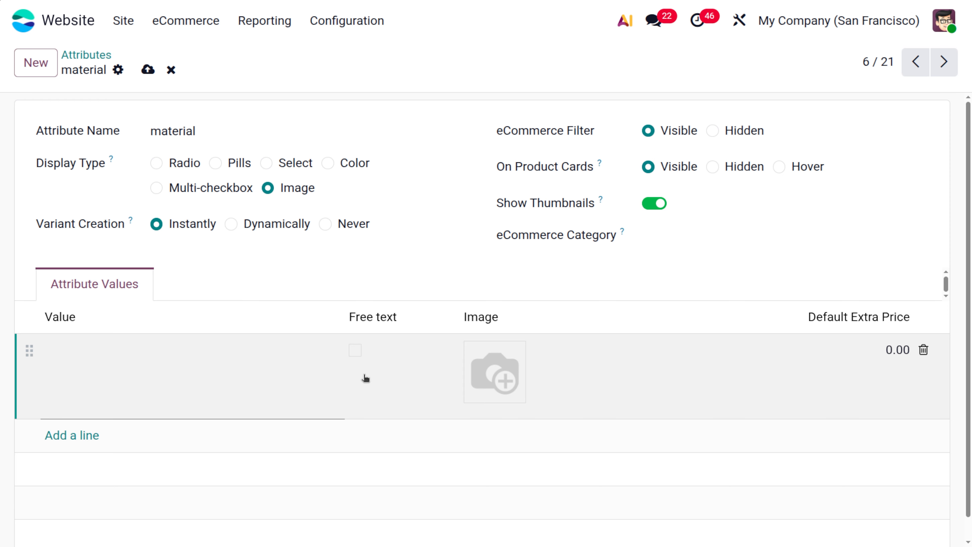
type("leather")
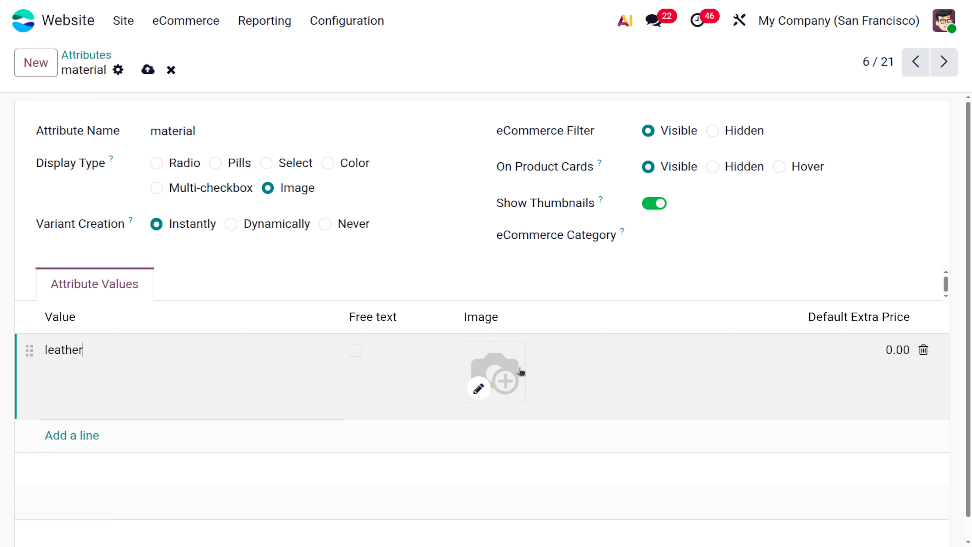
left_click(477, 388)
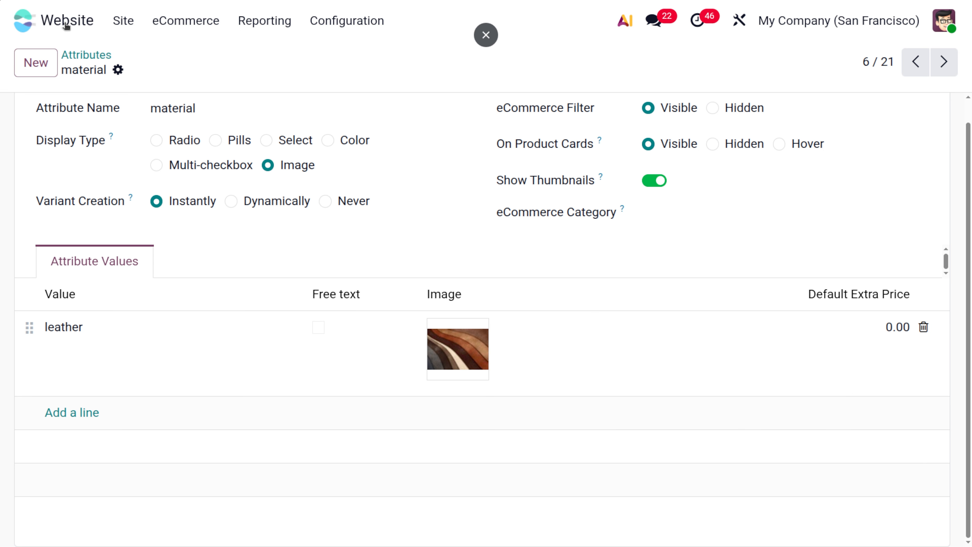
Step: Add the material attribute with the value leather to the Chair floor protection product
left_click(170, 24)
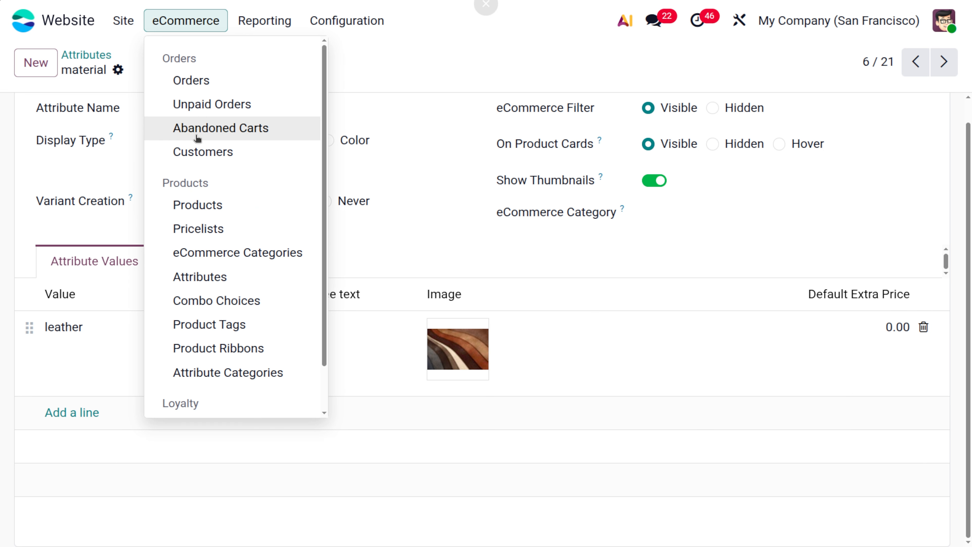
left_click(207, 207)
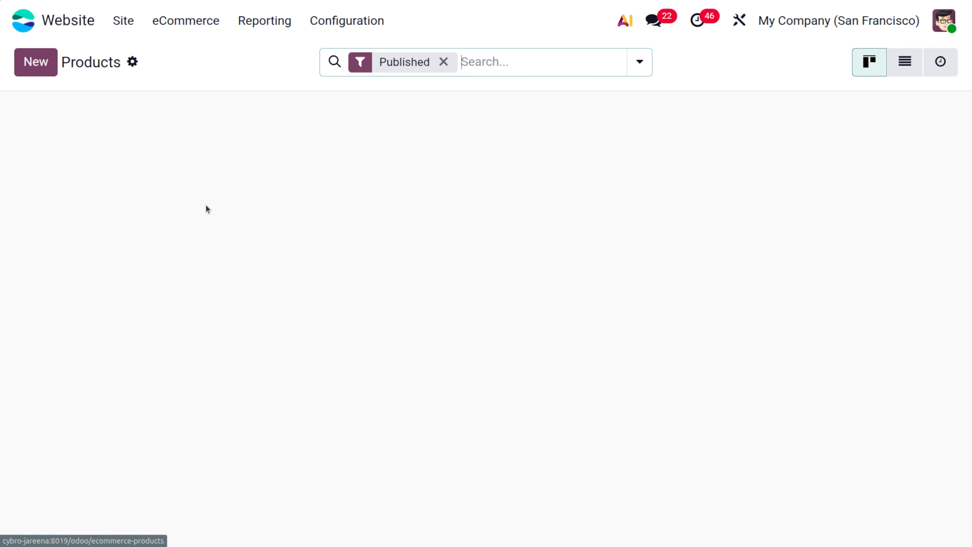
left_click(796, 157)
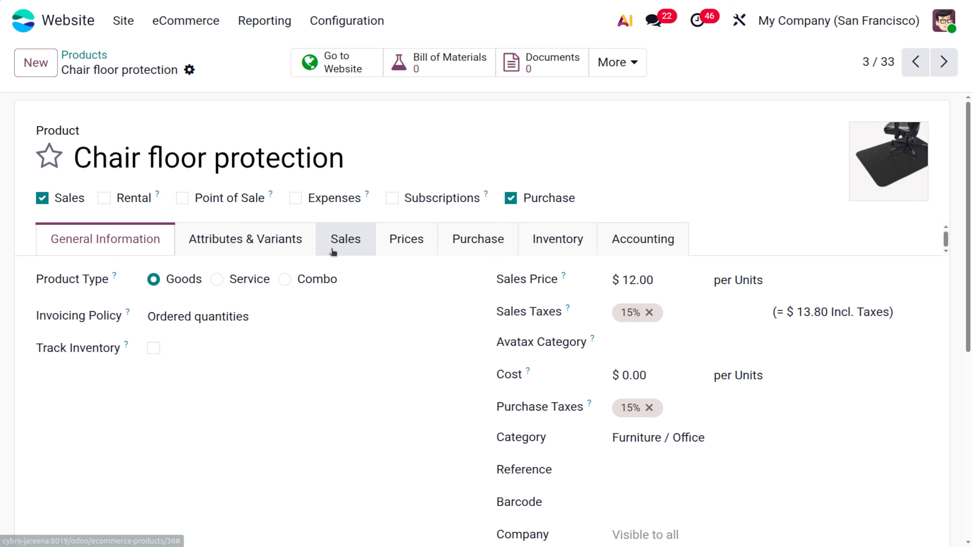
left_click(284, 241)
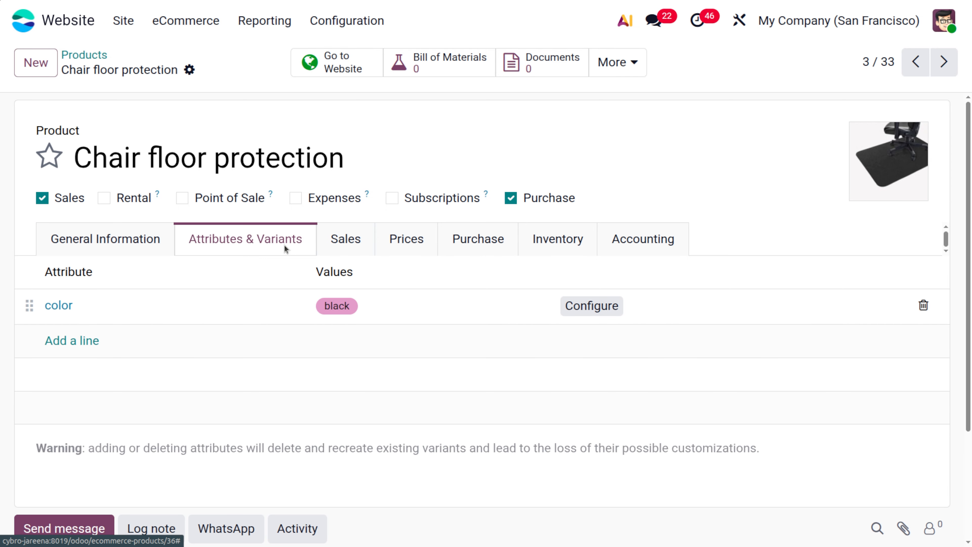
left_click(53, 346)
left_click(56, 340)
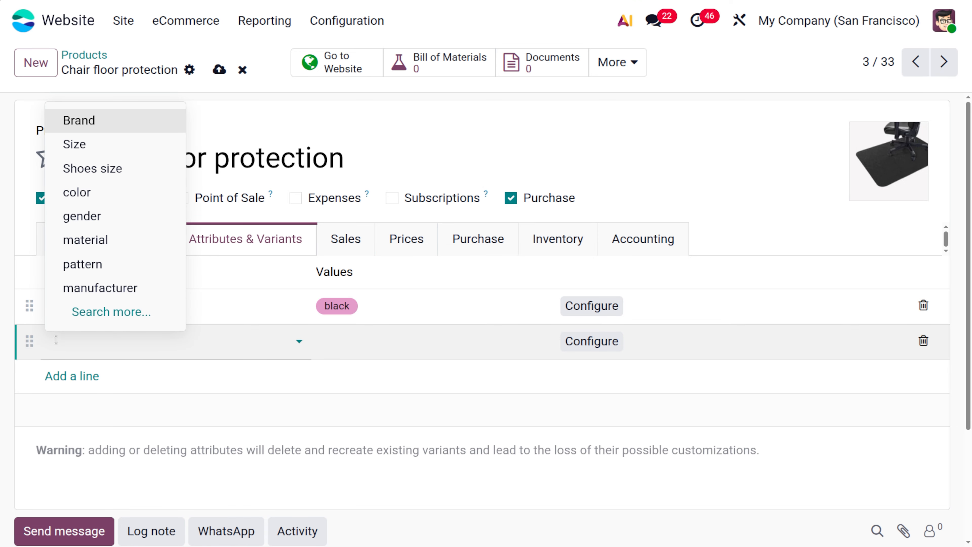
left_click(109, 241)
left_click(388, 344)
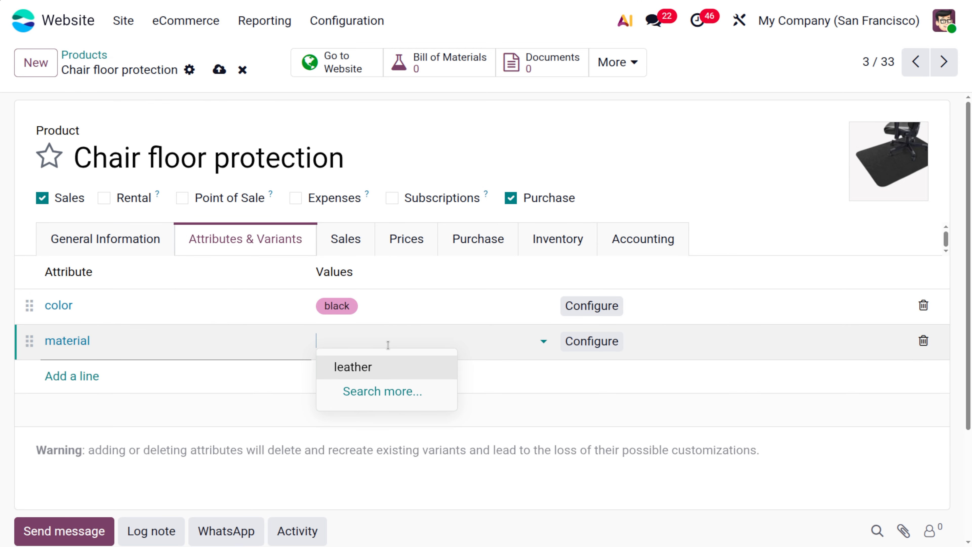
left_click(382, 366)
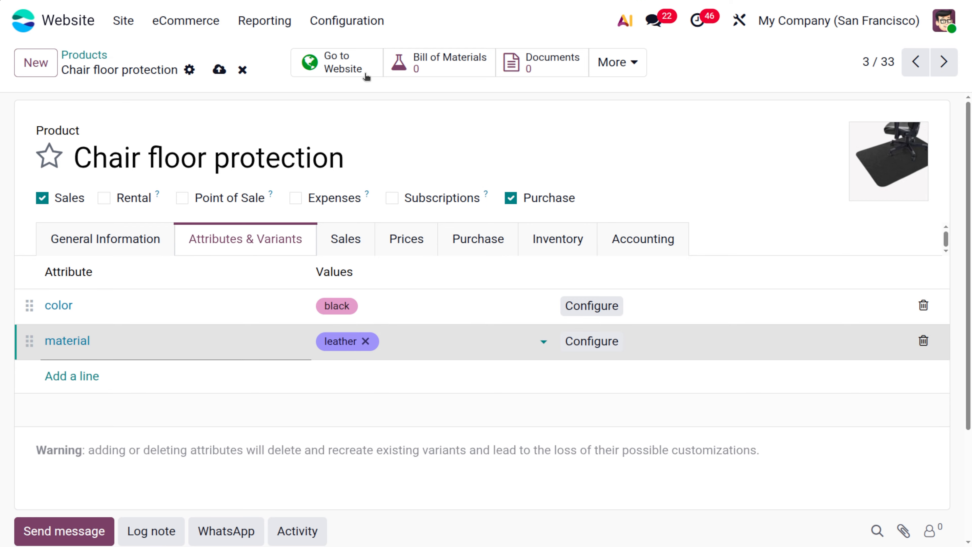
Step: Save the product's attributes, add Pack of 6 to its sales packagings, and save the product again
left_click(219, 70)
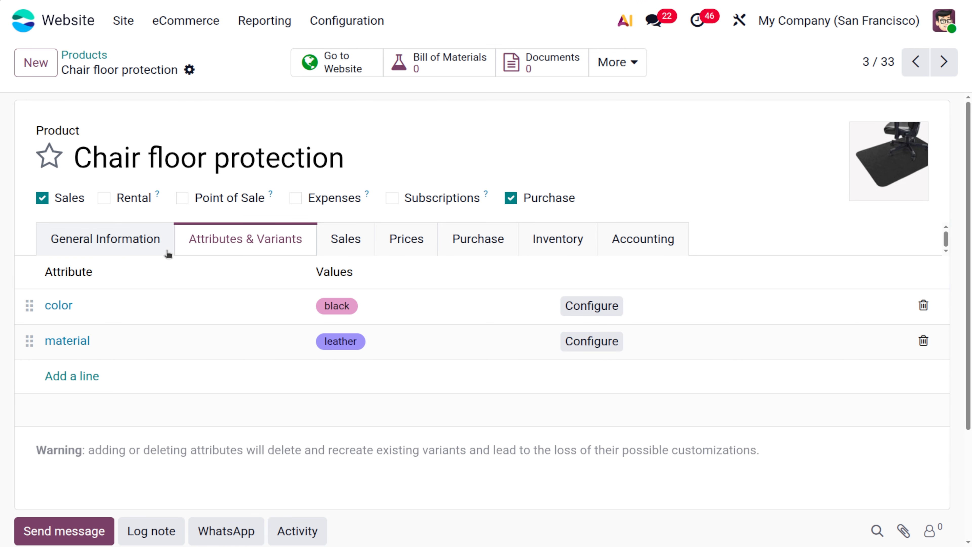
left_click(332, 243)
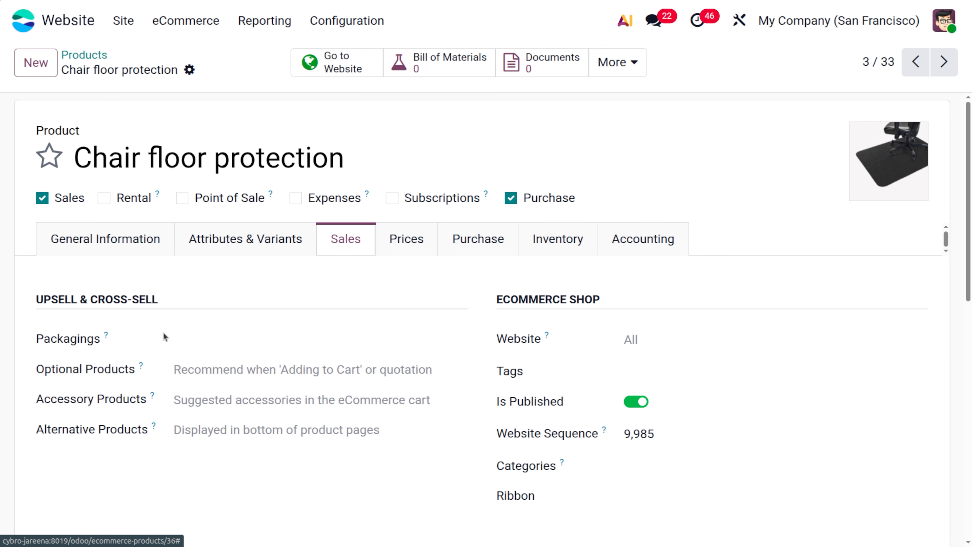
left_click(197, 344)
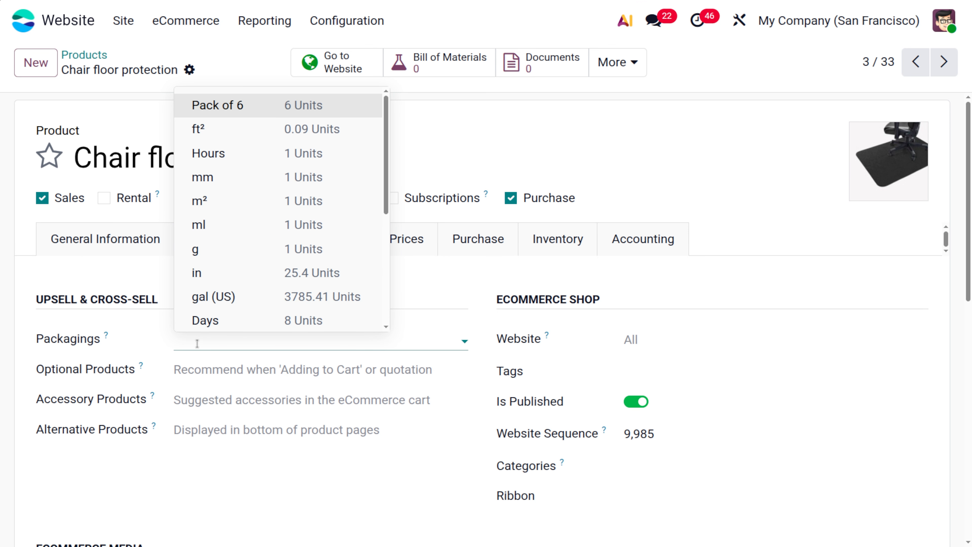
scroll(269, 174, "down", 5)
scroll(269, 175, "up", 5)
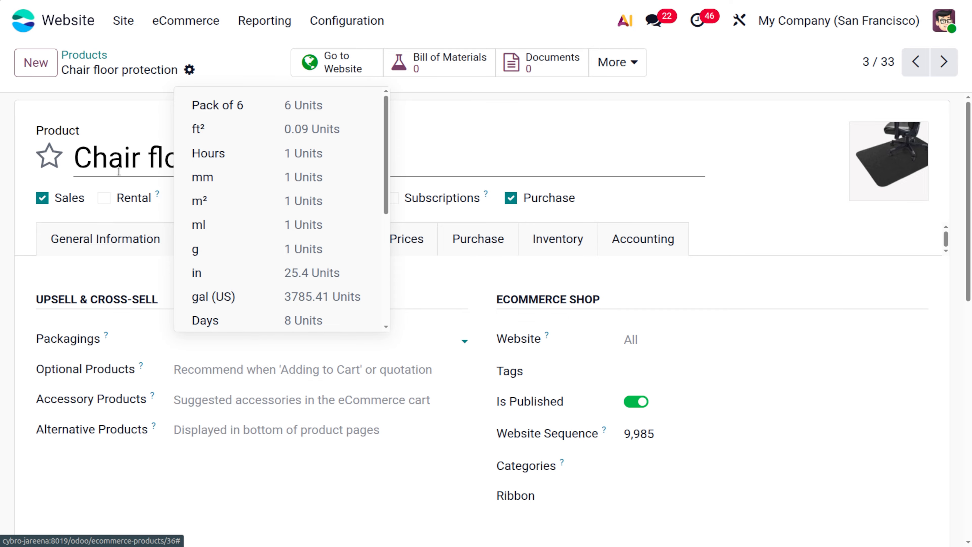
left_click(521, 142)
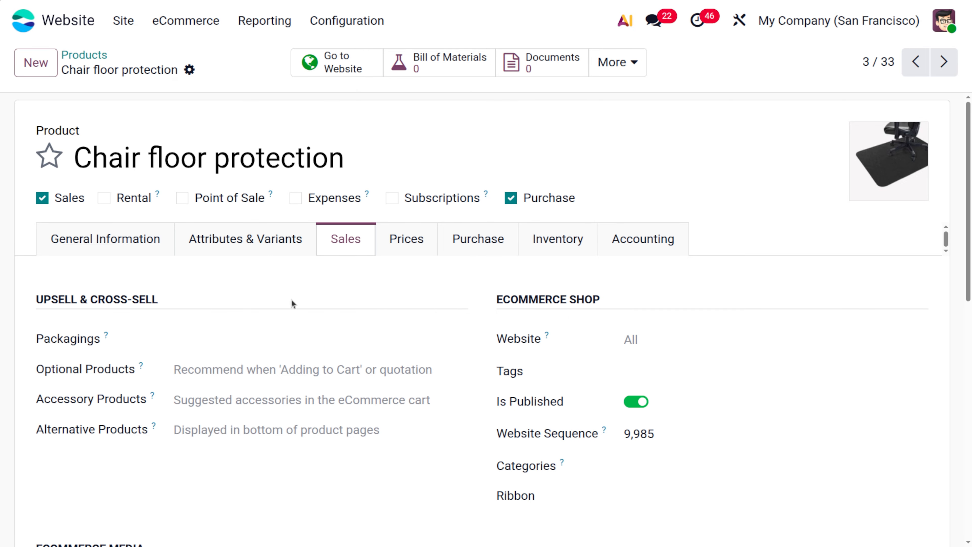
left_click(194, 339)
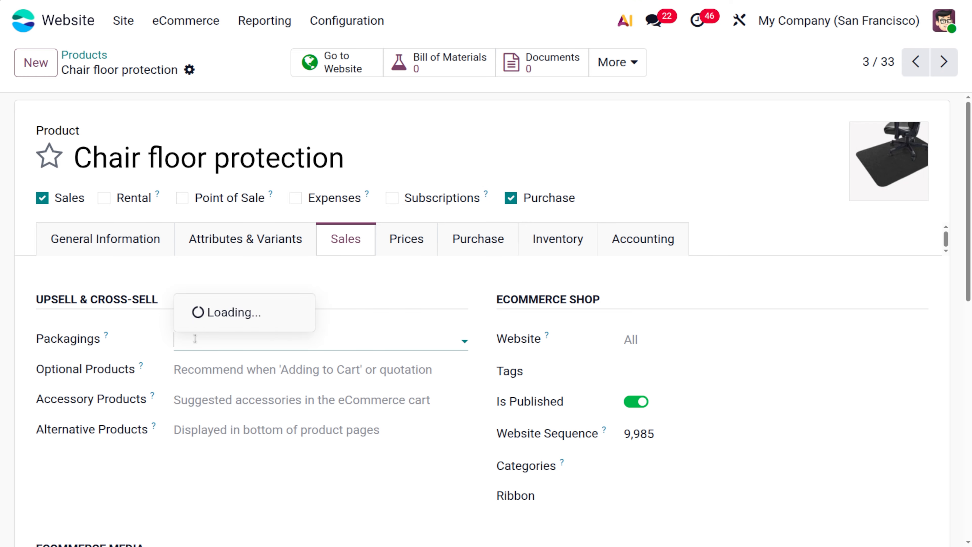
left_click(248, 111)
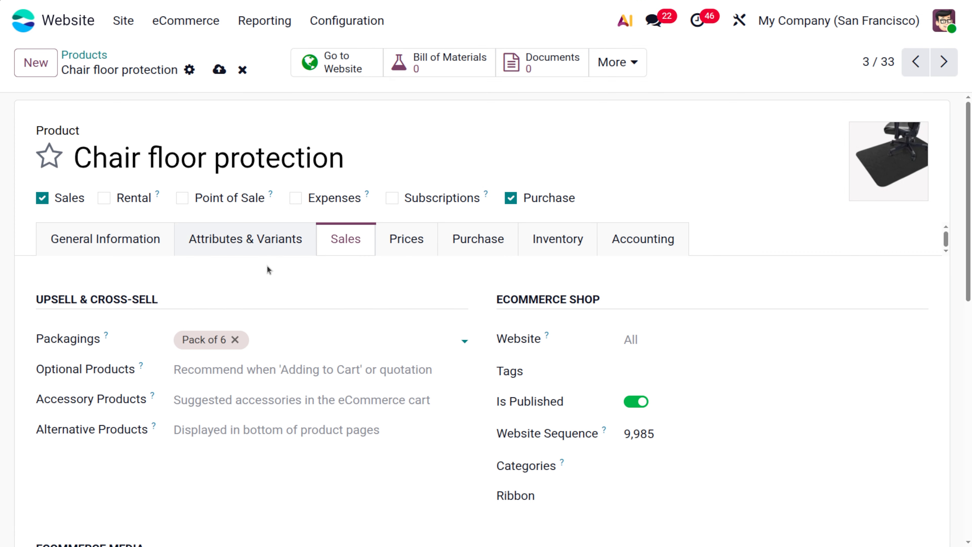
left_click(219, 70)
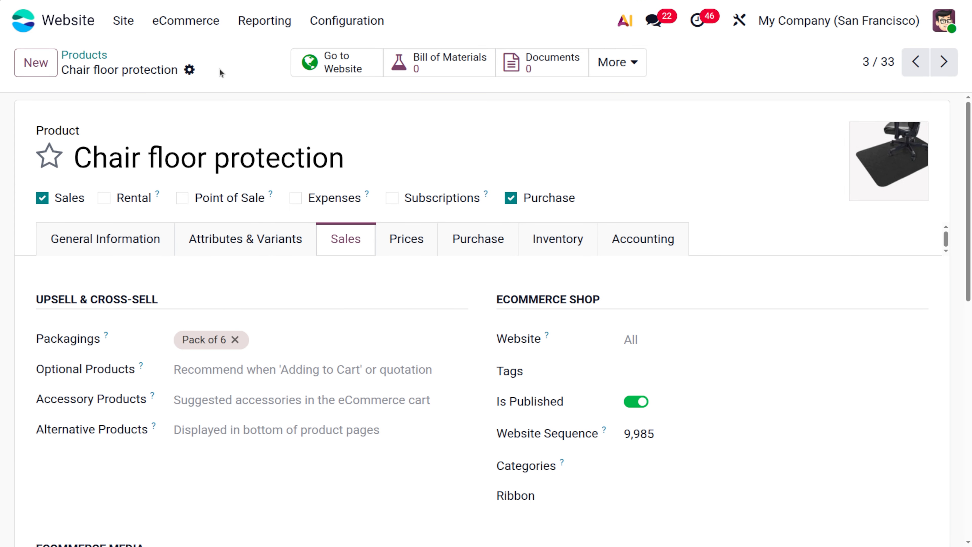
Step: Examine the color, packaging options and specifications on the product's website page
left_click(344, 67)
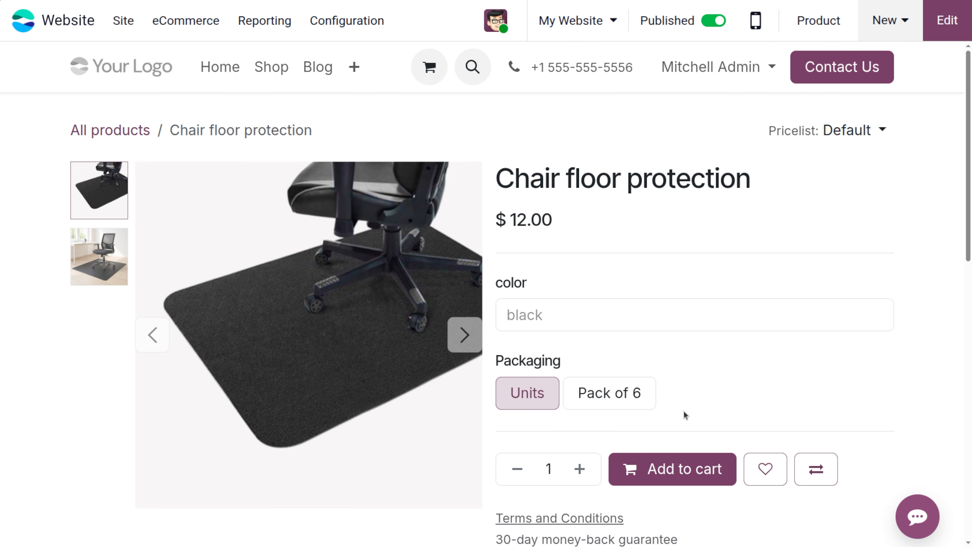
scroll(712, 391, "down", 4)
scroll(711, 389, "up", 4)
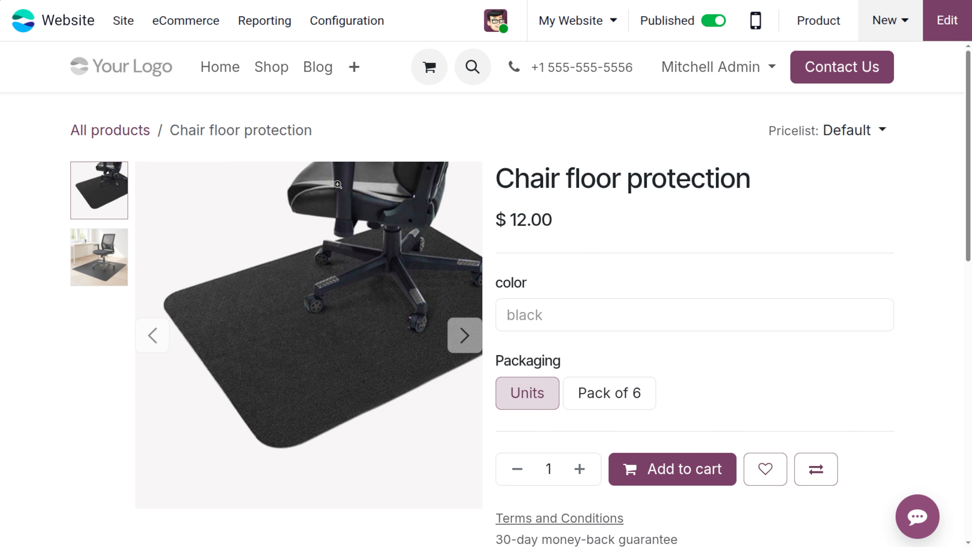
left_click(534, 319)
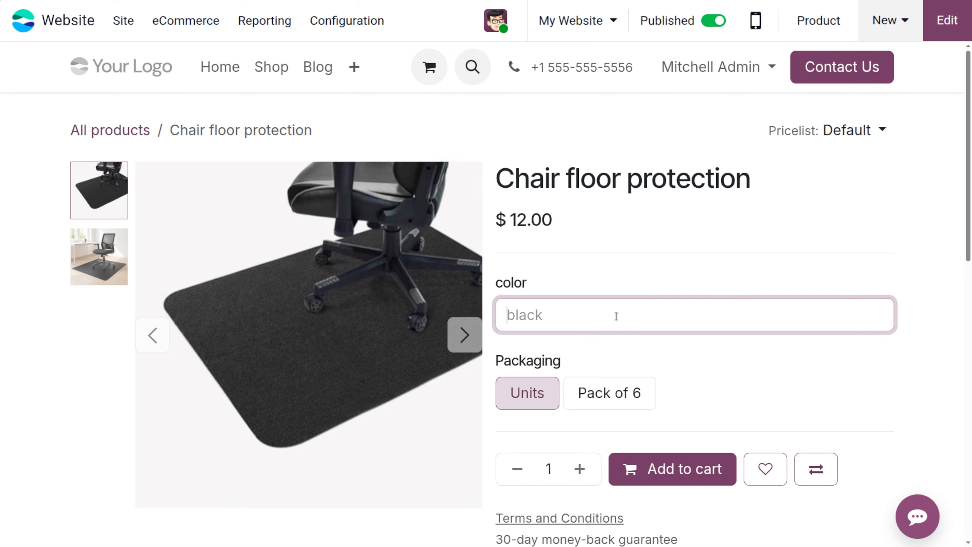
scroll(616, 316, "down", 10)
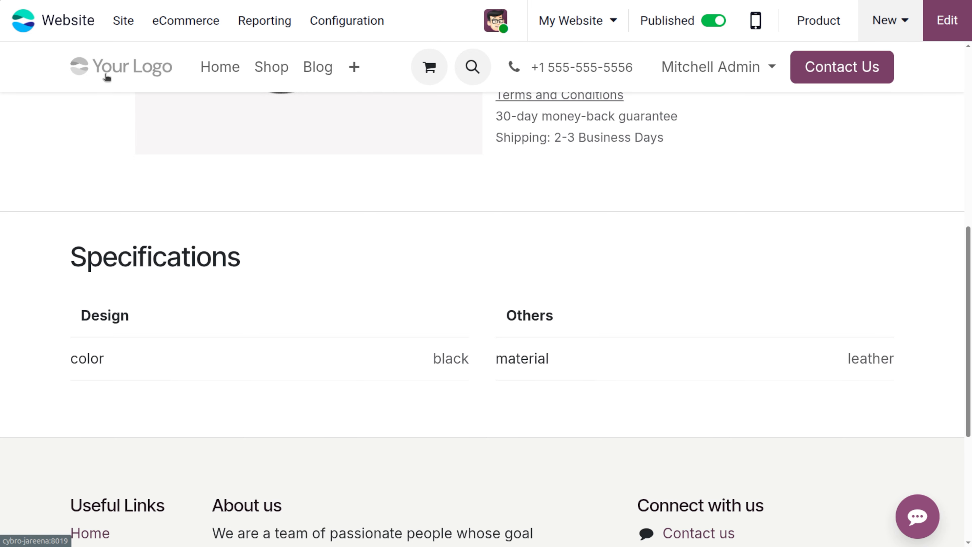
scroll(105, 77, "up", 7)
scroll(105, 77, "down", 4)
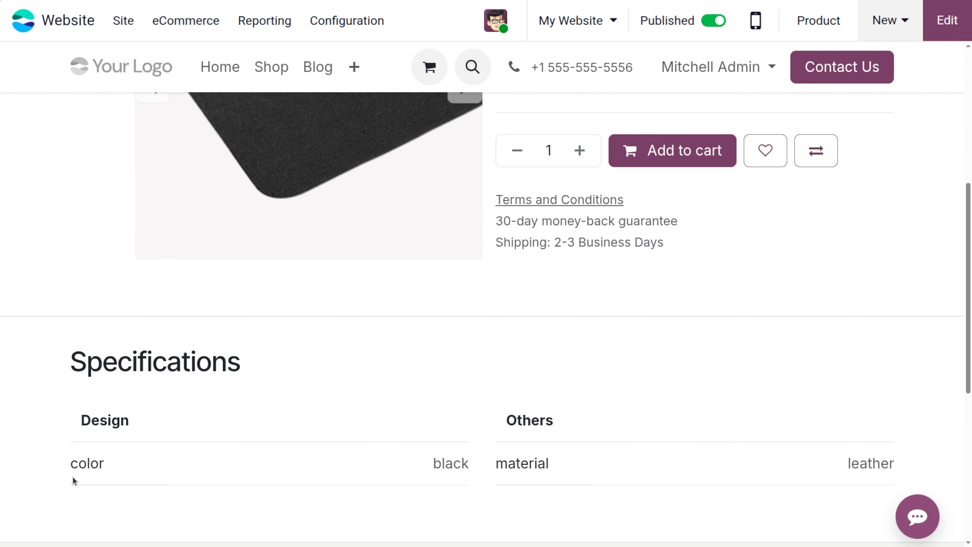
scroll(575, 462, "down", 8)
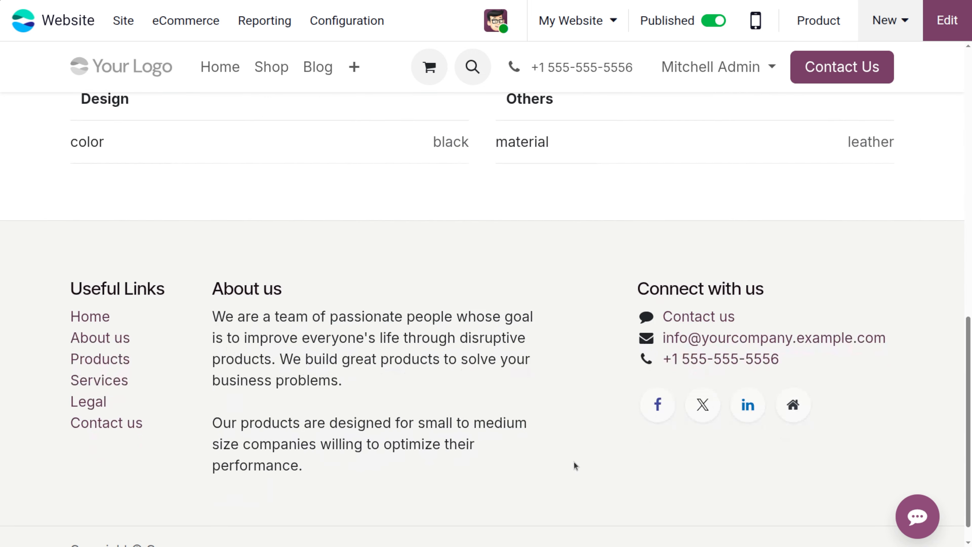
scroll(575, 462, "up", 15)
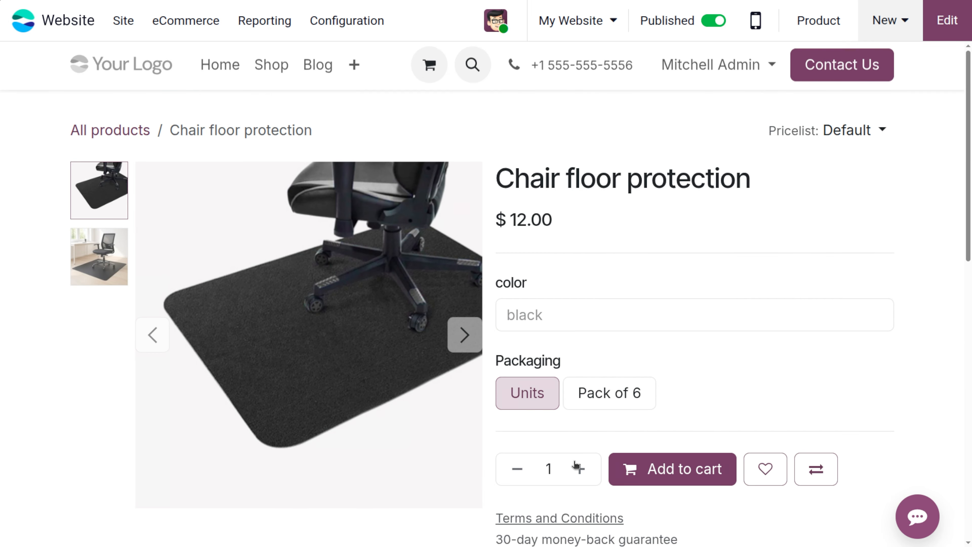
Step: Search the shop's products for "chair" and open the Chair floor protection page
left_click(117, 134)
scroll(372, 369, "down", 4)
scroll(362, 230, "up", 6)
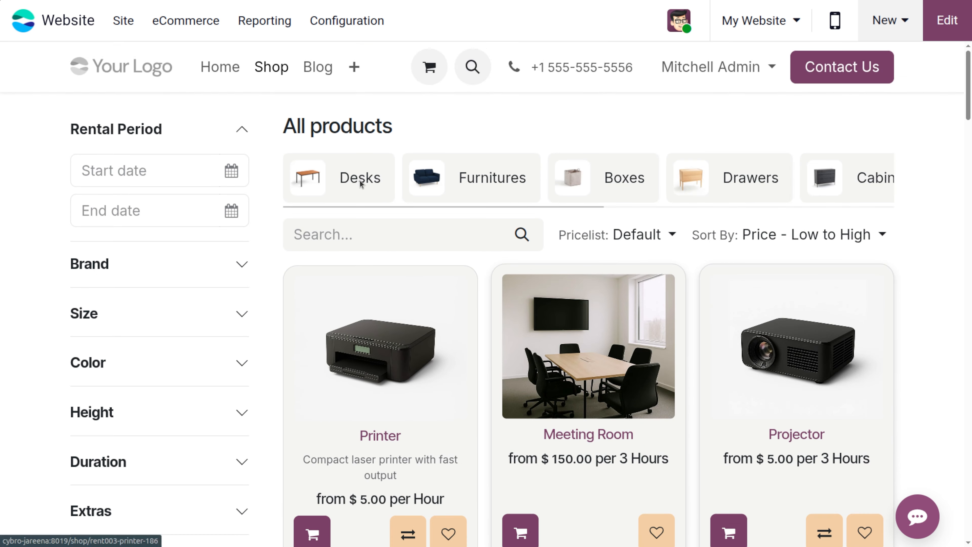
left_click(322, 229)
type("chair")
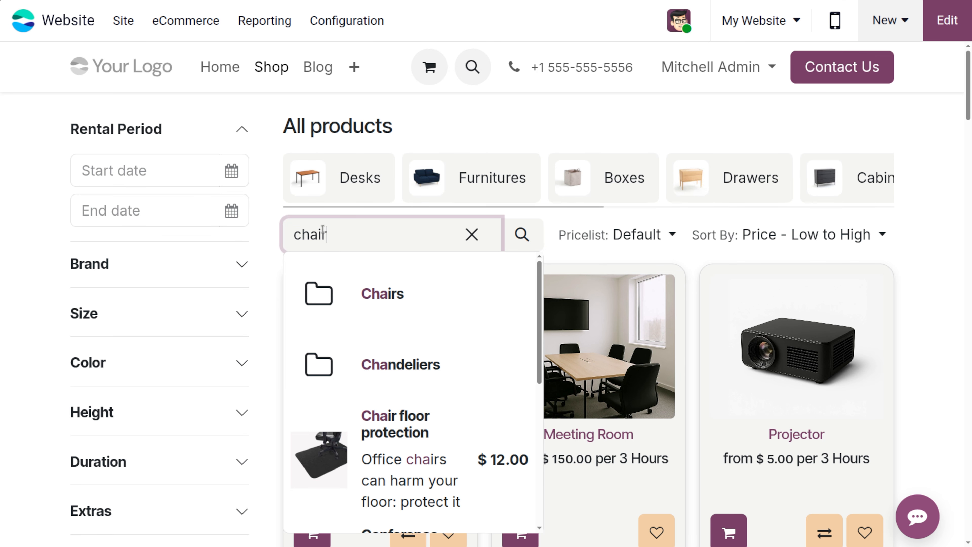
left_click(425, 417)
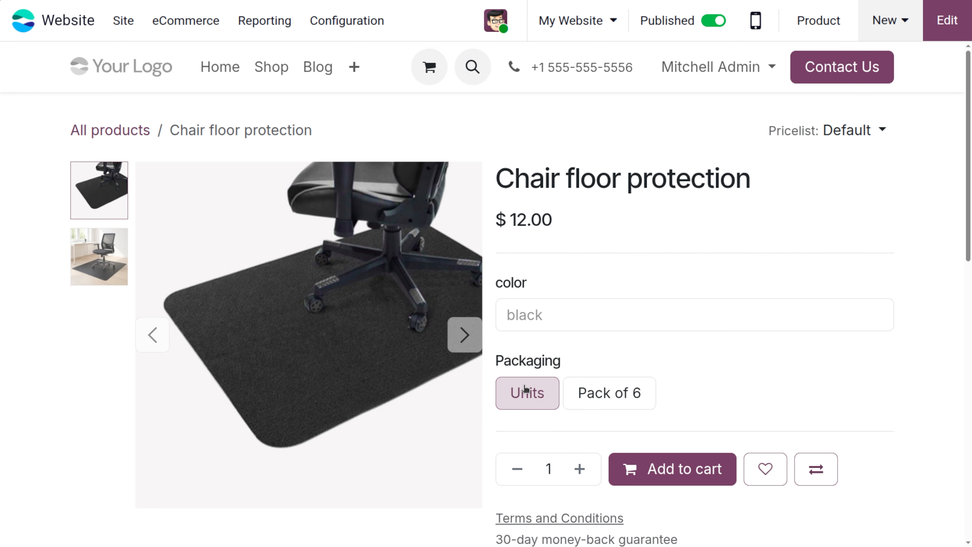
Step: View the product's second image and review the Specifications section of its page
scroll(575, 398, "down", 5)
scroll(575, 398, "up", 2)
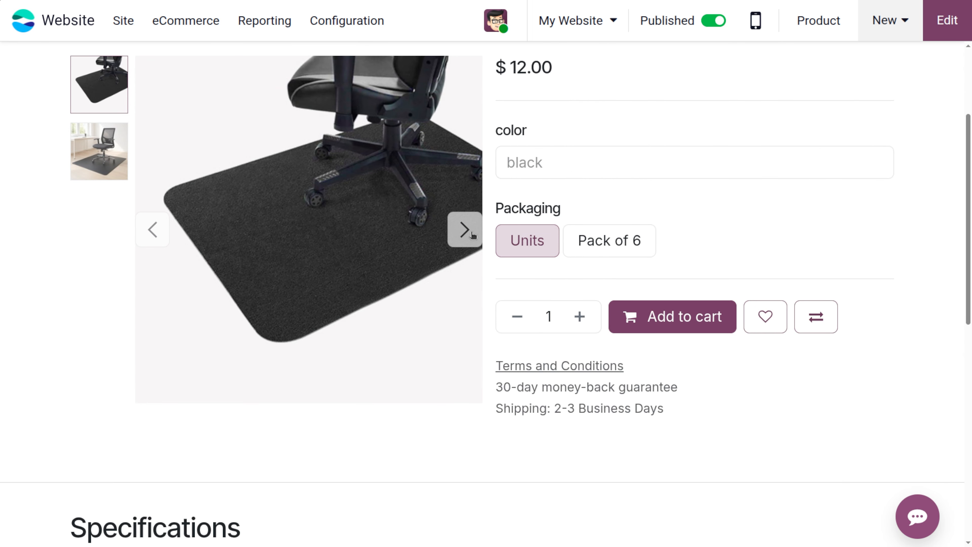
left_click(464, 229)
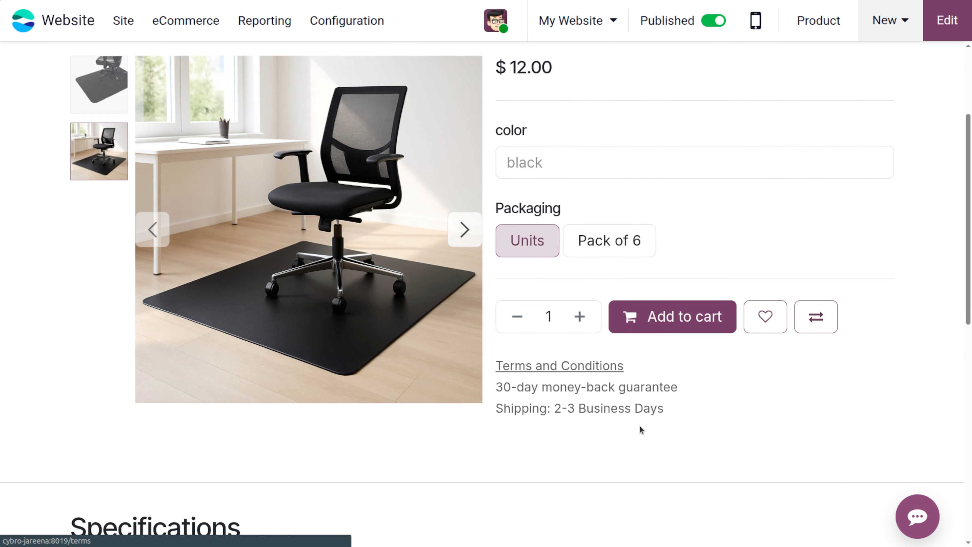
scroll(651, 436, "down", 7)
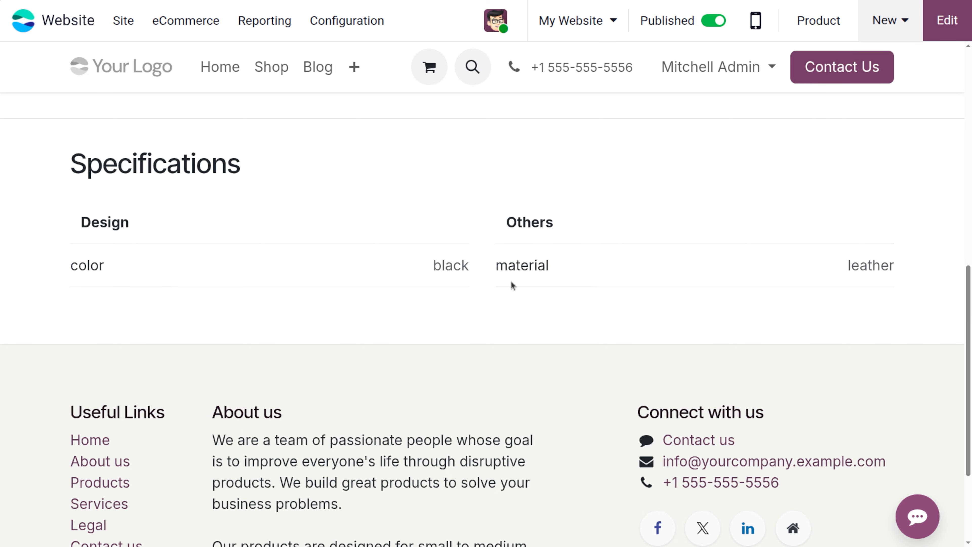
scroll(274, 216, "up", 10)
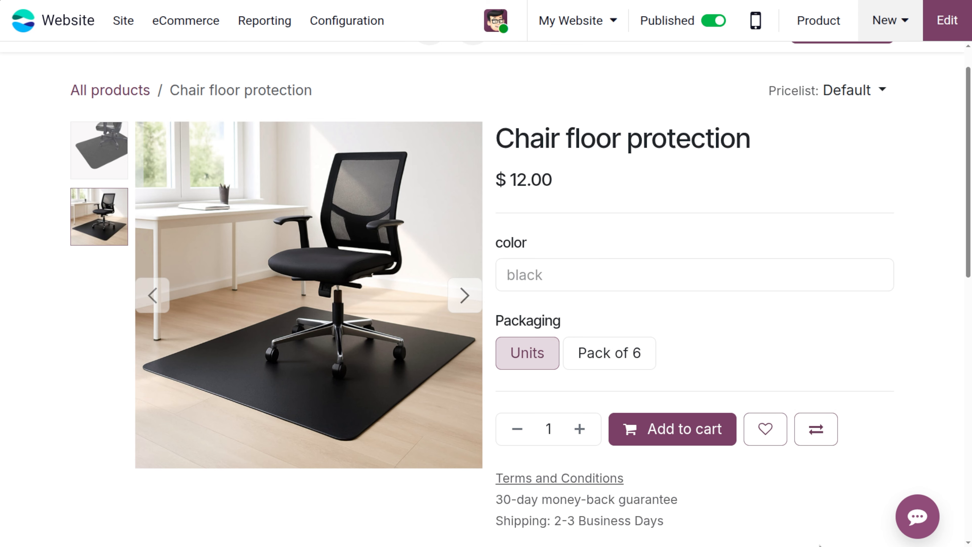
Step: Edit the product page to place the images to the right of the product details, save, and review the layout
left_click(934, 30)
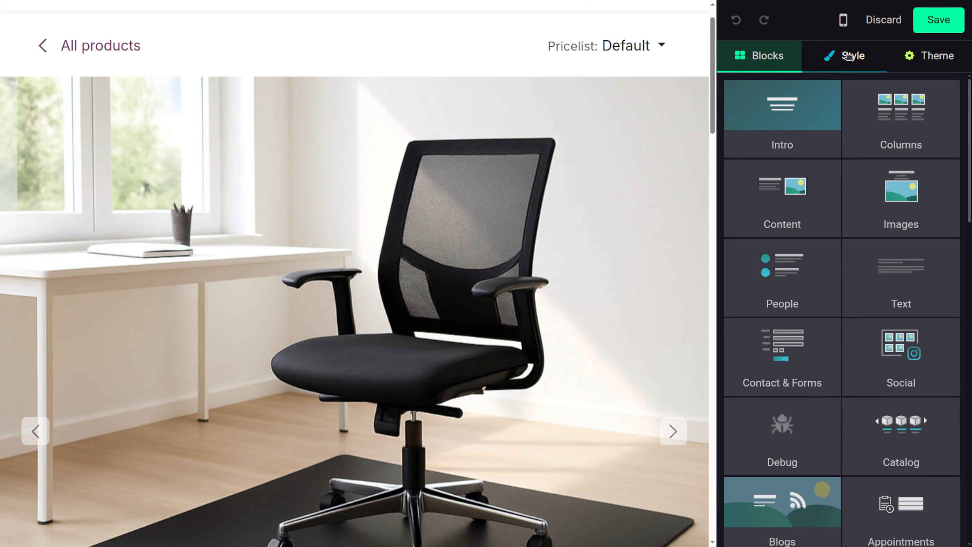
left_click(848, 56)
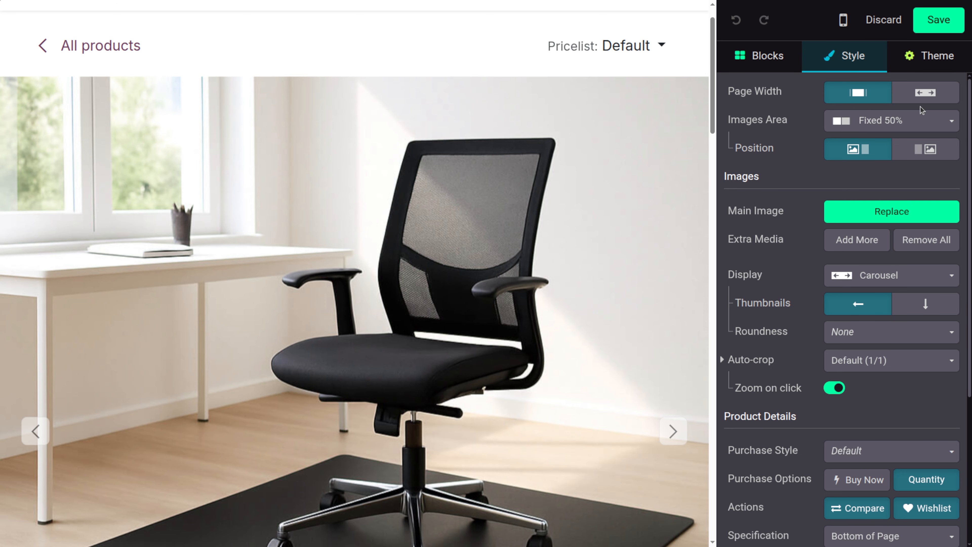
left_click(899, 122)
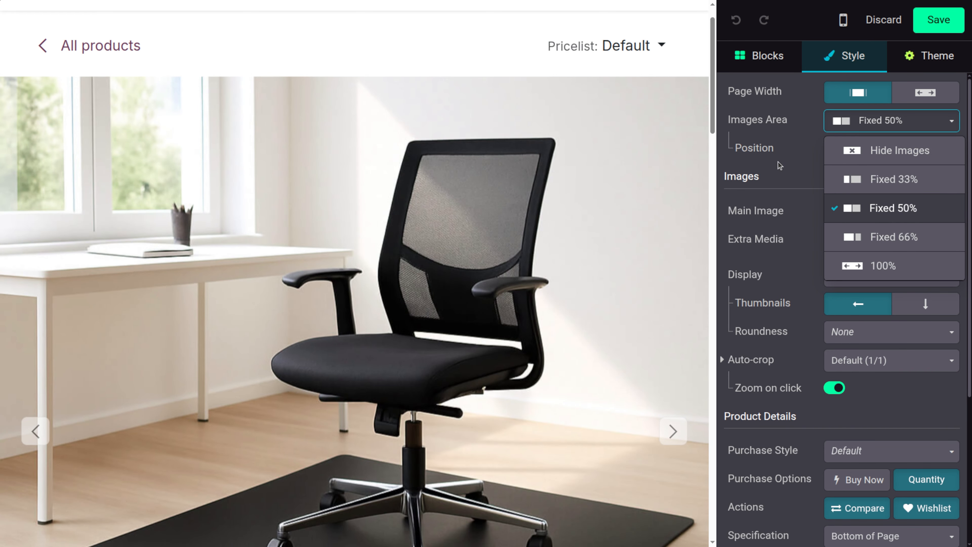
left_click(778, 162)
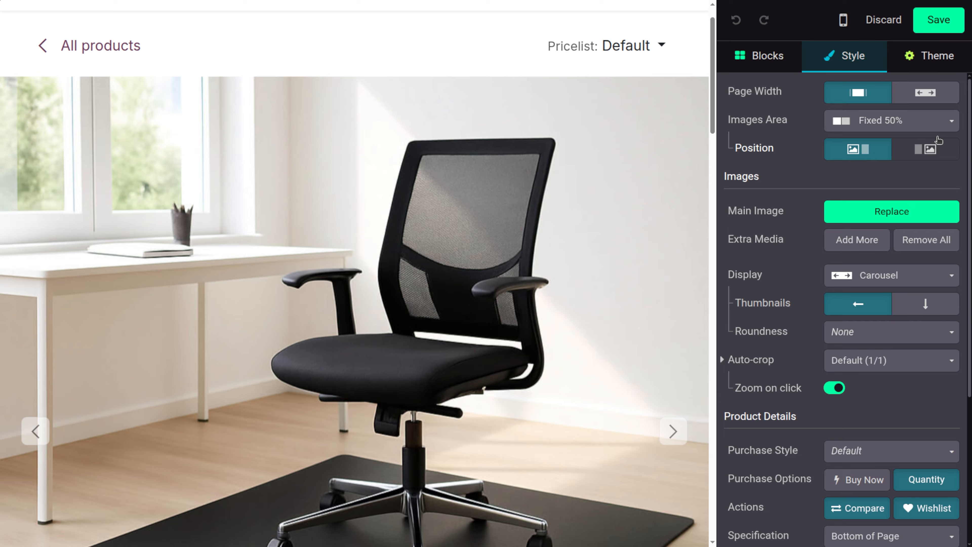
left_click(938, 149)
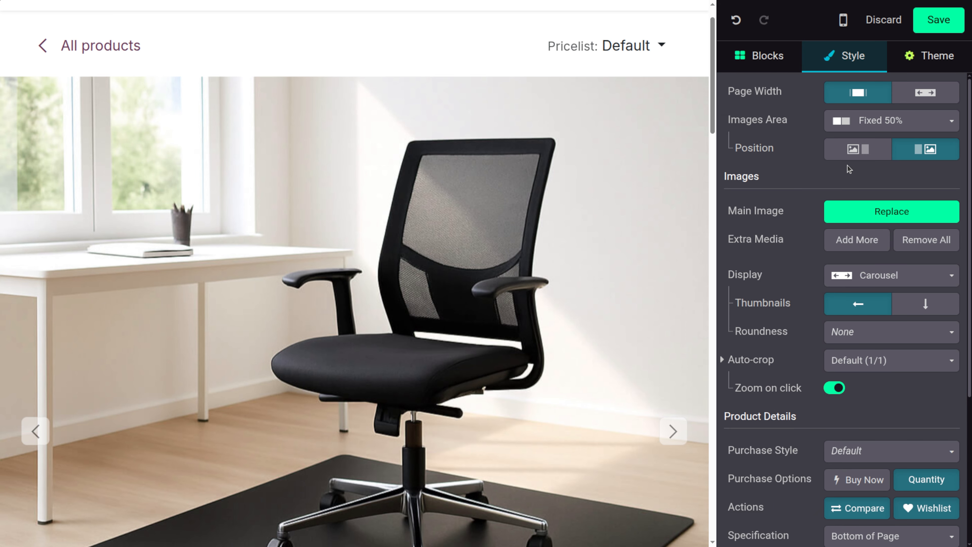
left_click(928, 17)
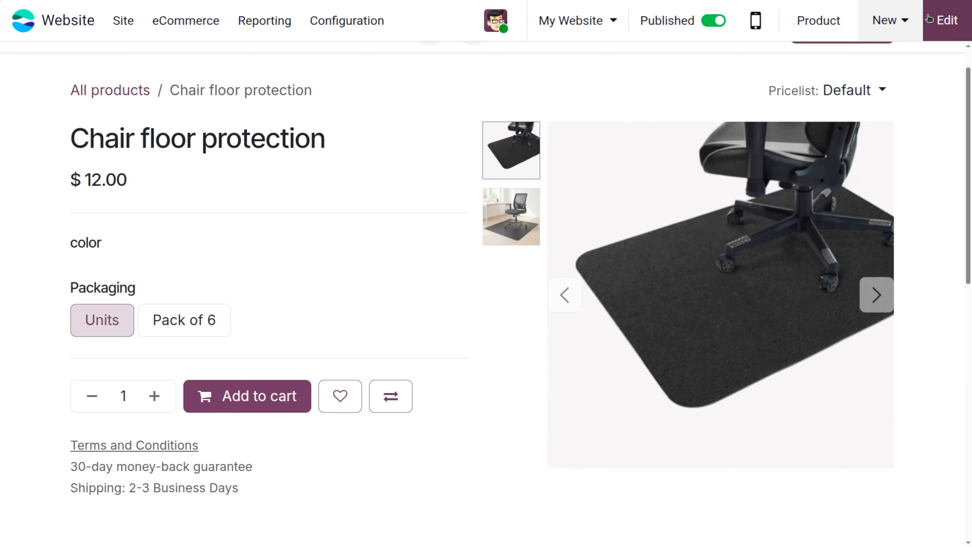
scroll(699, 394, "down", 5)
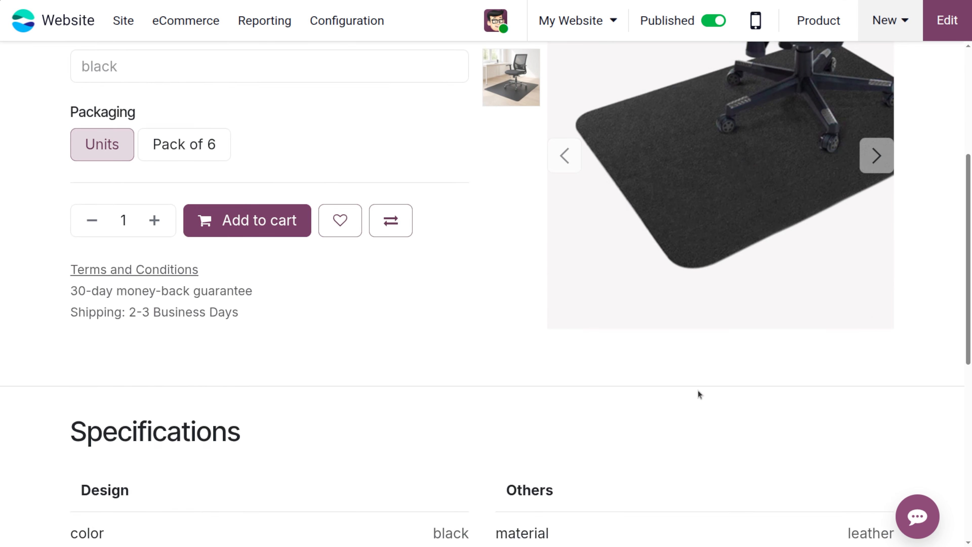
scroll(699, 395, "down", 5)
scroll(699, 393, "up", 10)
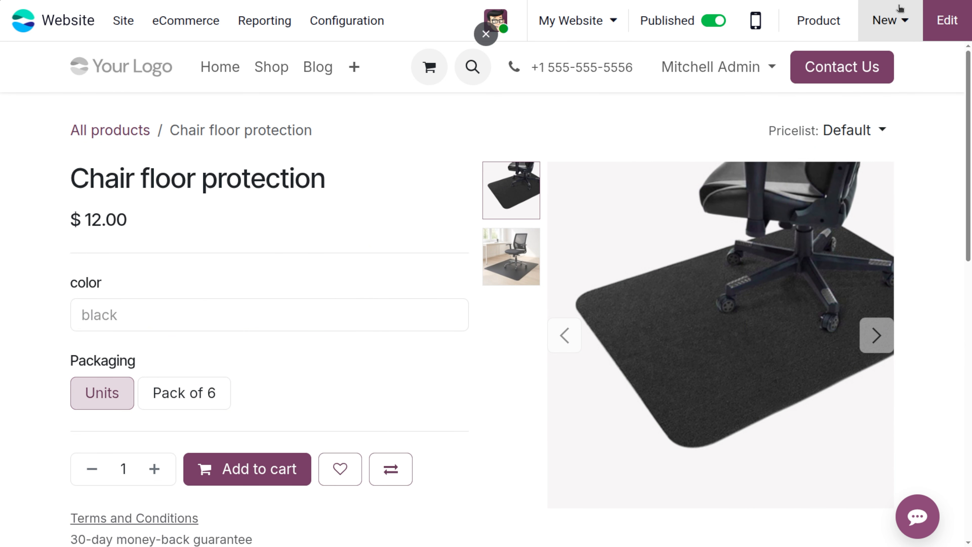
Step: Edit the product page again and move the images back to the left of the product details
left_click(948, 21)
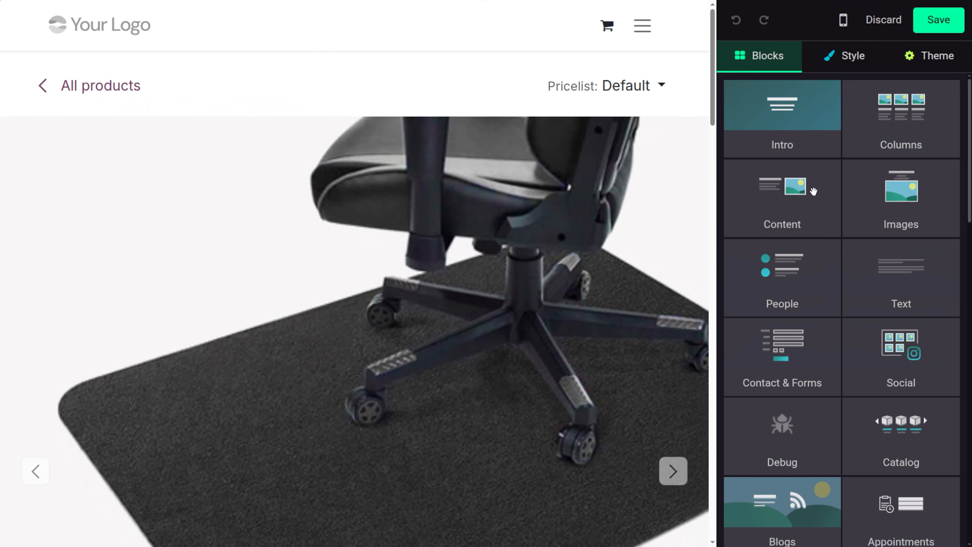
left_click(845, 61)
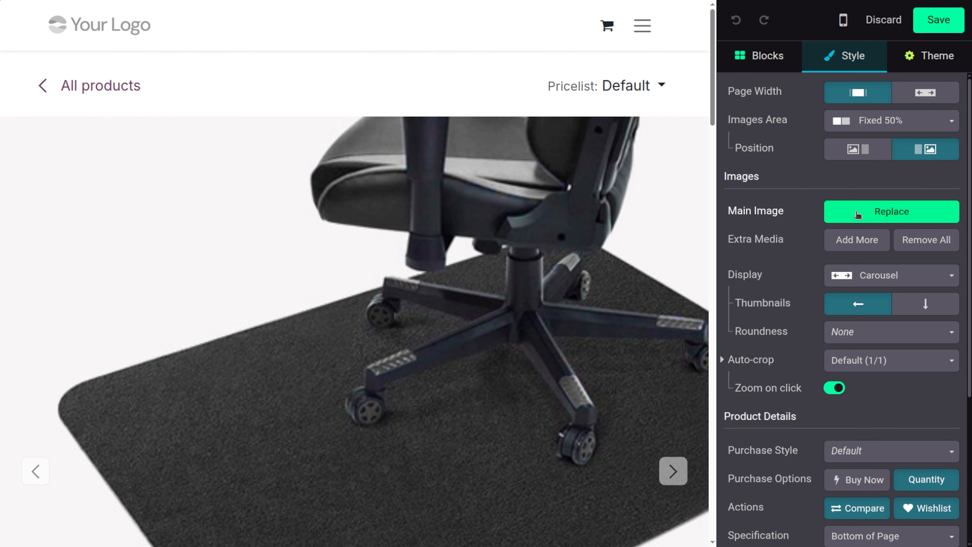
left_click(865, 149)
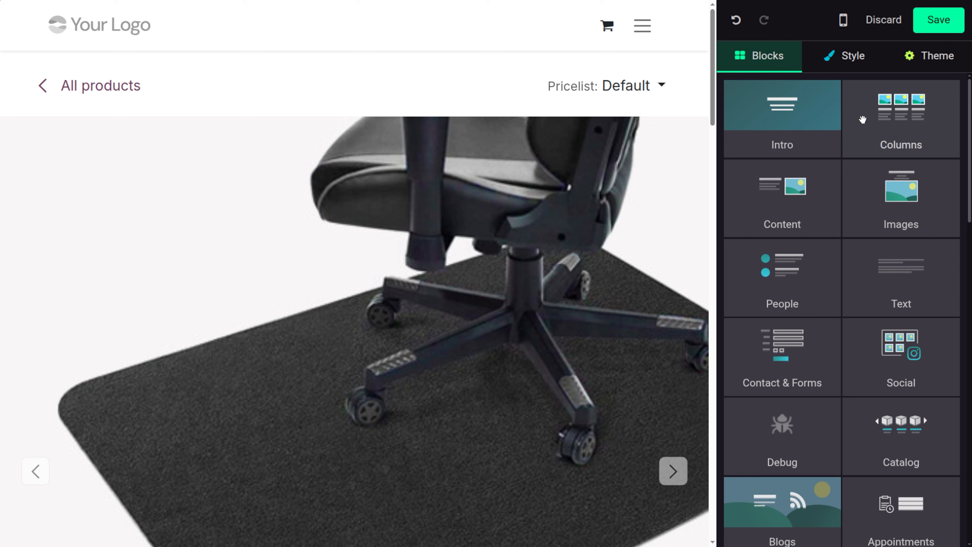
Step: Examine the media selection for replacing the product's main image without choosing a new one
left_click(854, 58)
left_click(864, 219)
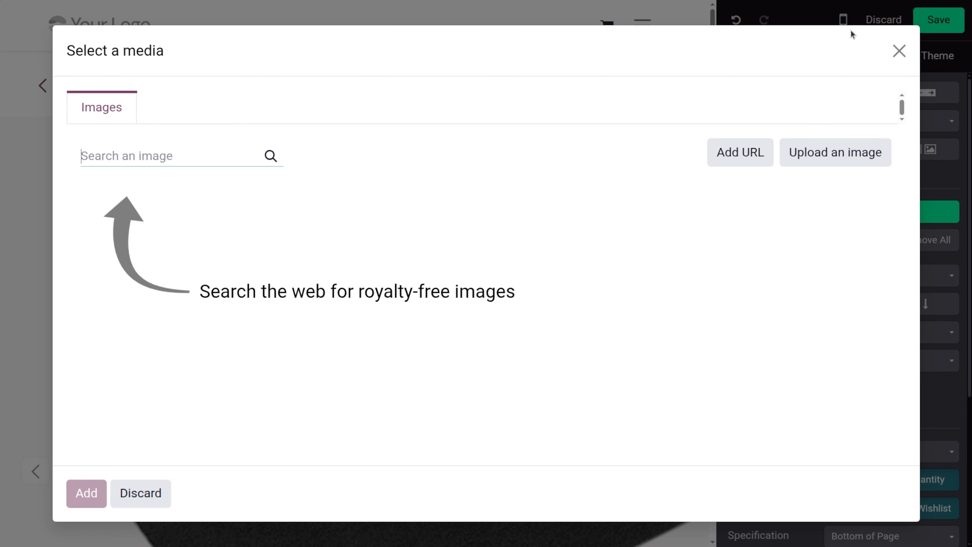
left_click(899, 51)
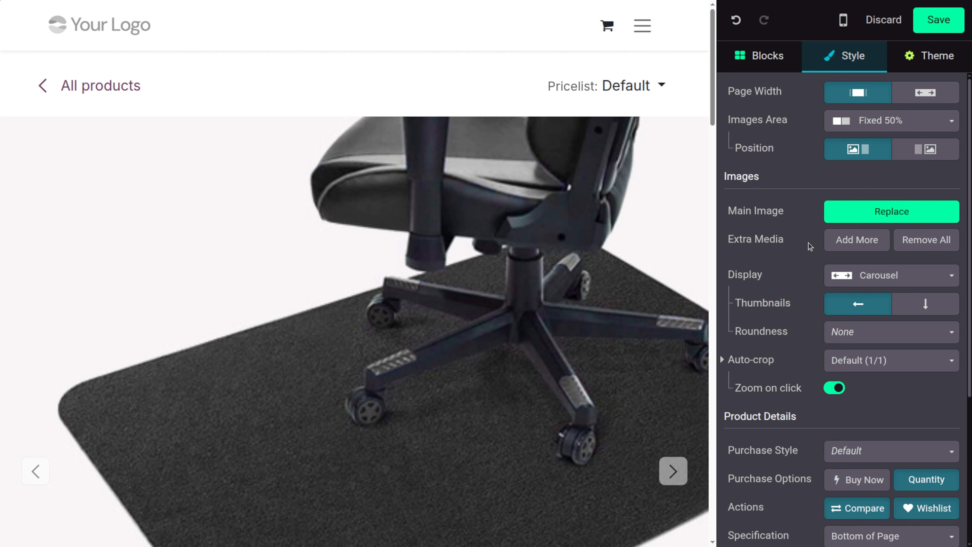
Step: Examine the media selection for adding extra product media without choosing anything
left_click(875, 249)
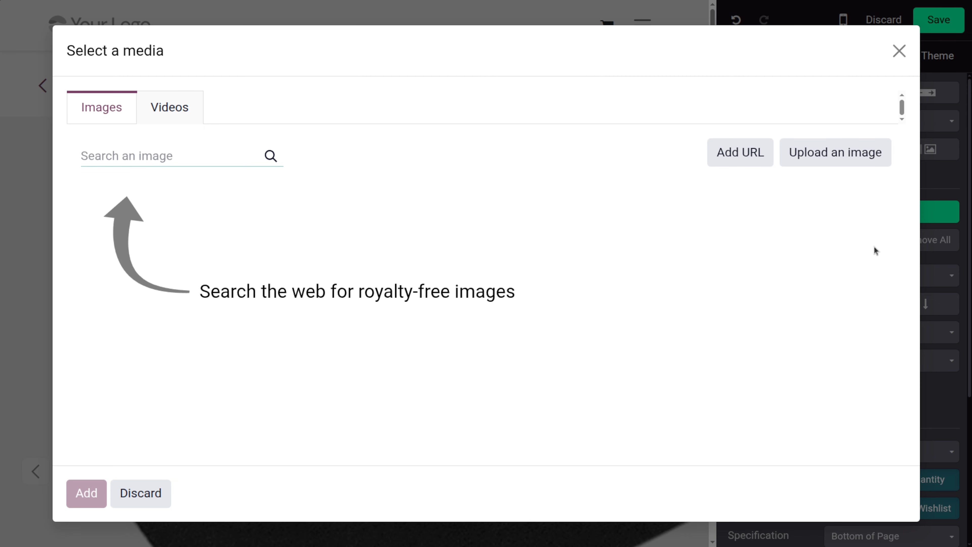
left_click(899, 51)
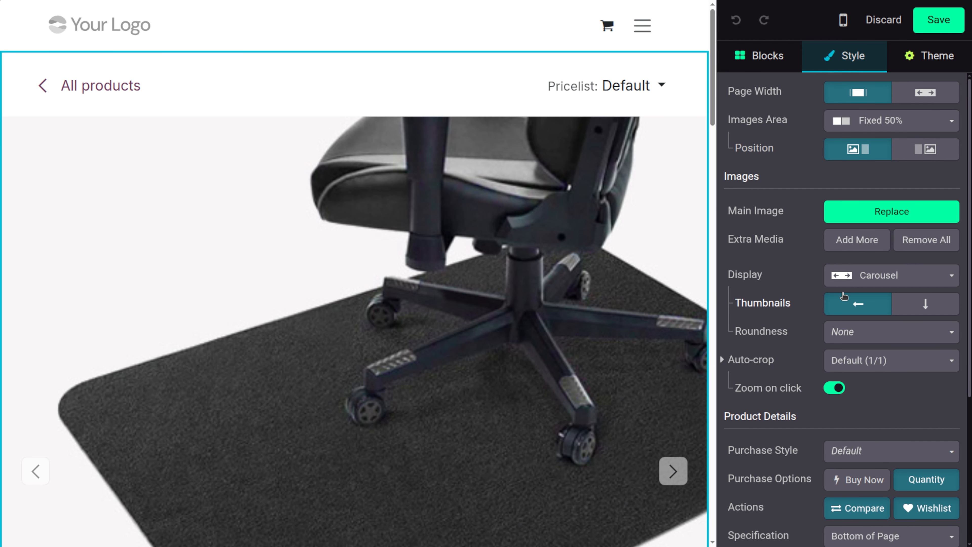
Step: Set the display of the product images to Grid and save the page
left_click(948, 276)
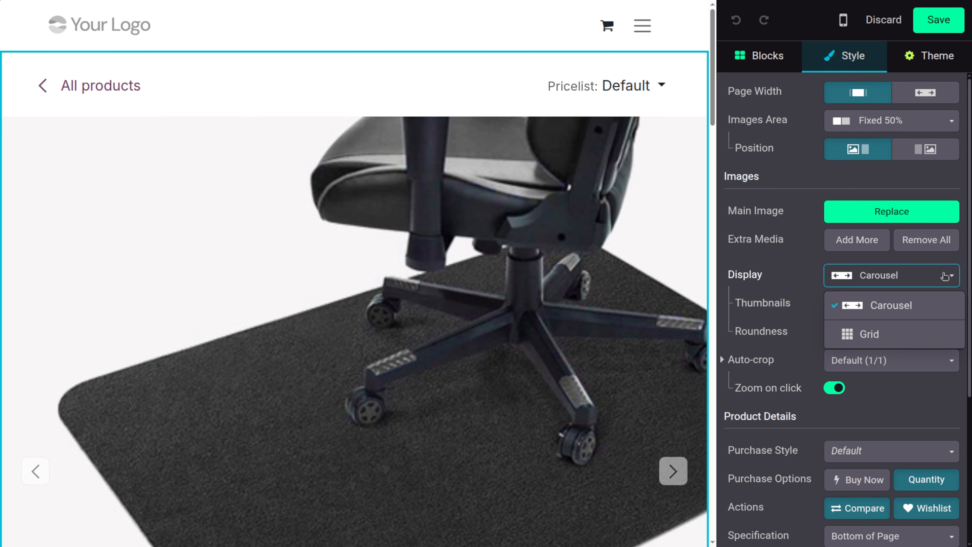
left_click(874, 334)
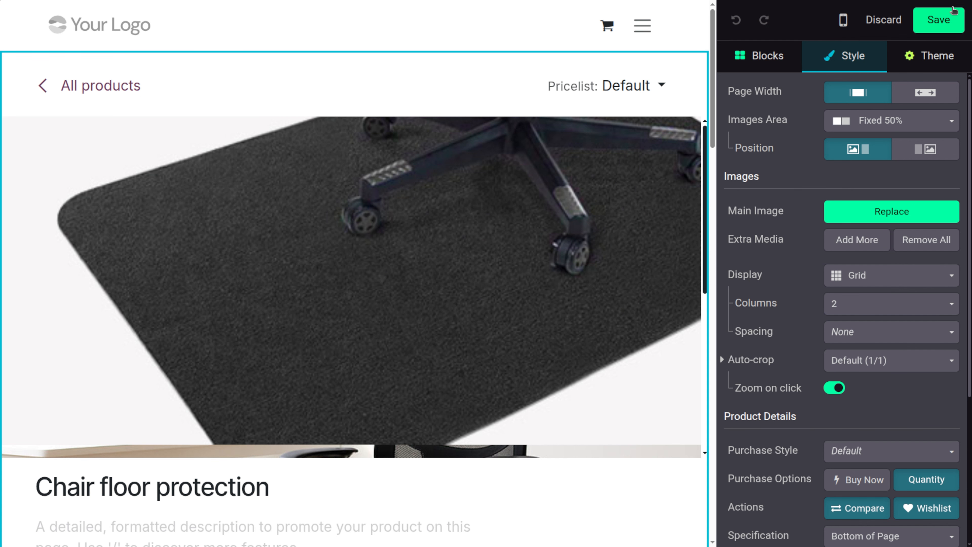
left_click(944, 19)
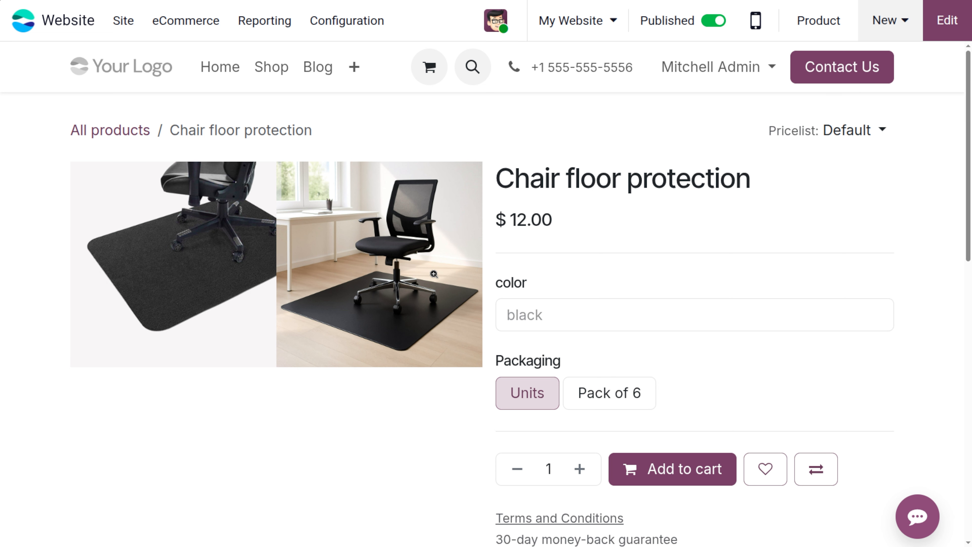
Step: Edit the product page again and set the image display back to Carousel
left_click(969, 9)
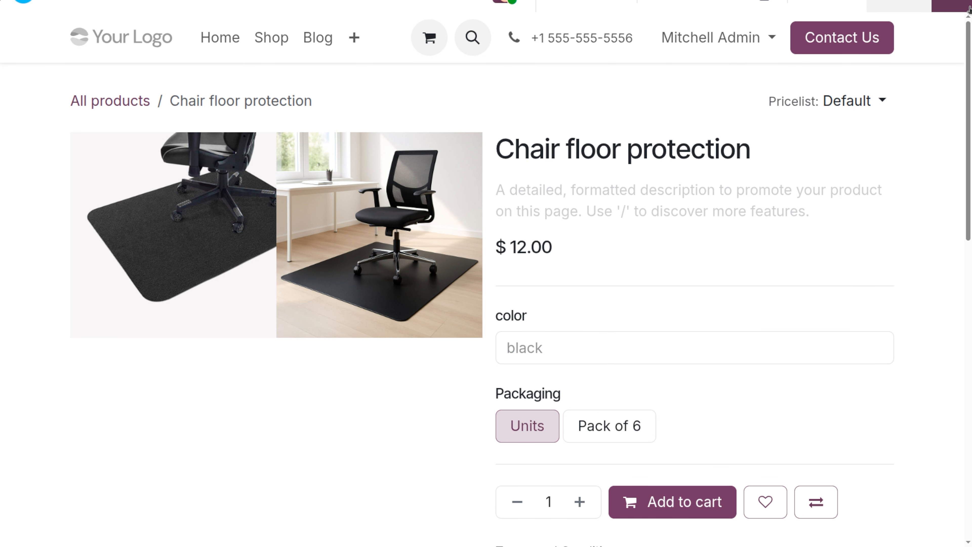
left_click(860, 54)
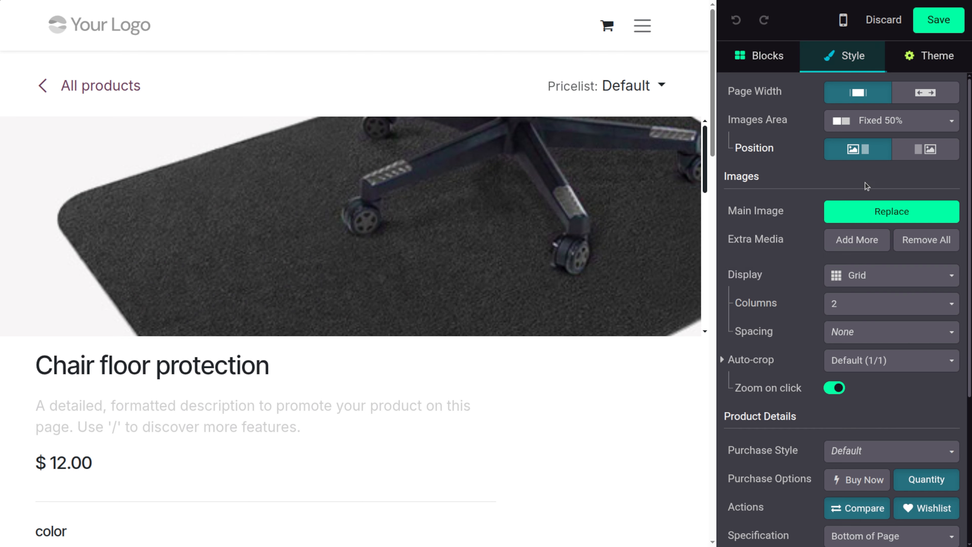
left_click(901, 283)
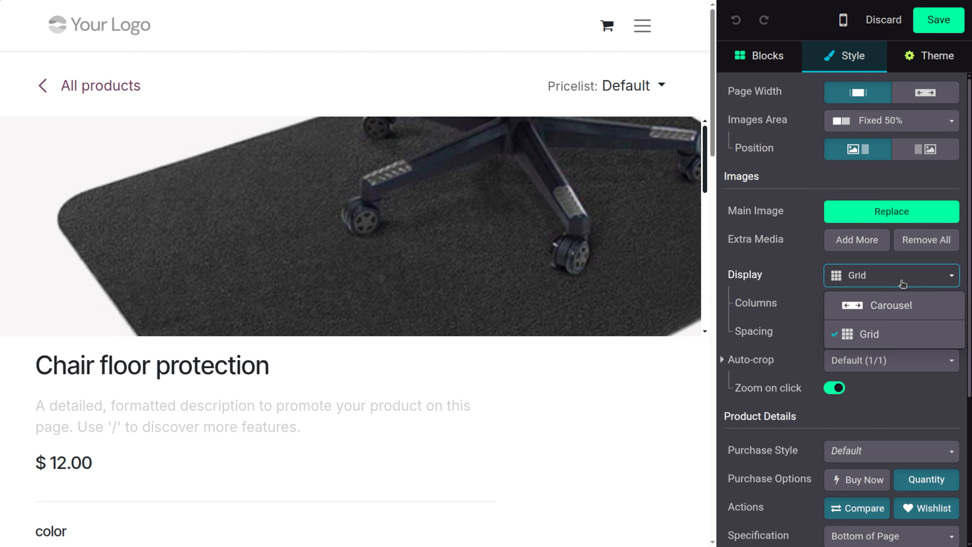
left_click(892, 319)
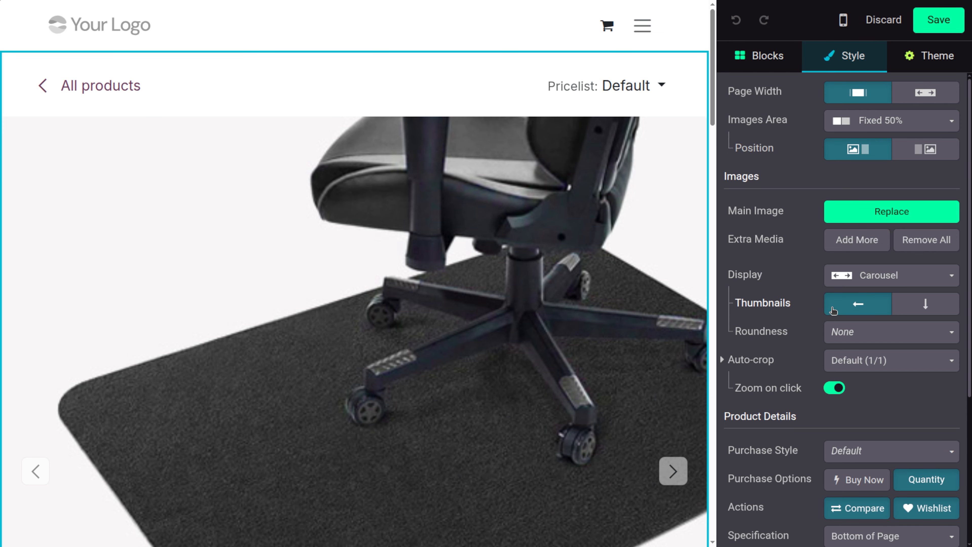
Step: Try the bottom thumbnail position for the carousel, restore the left position, and look through the roundness and auto-crop options
left_click(926, 306)
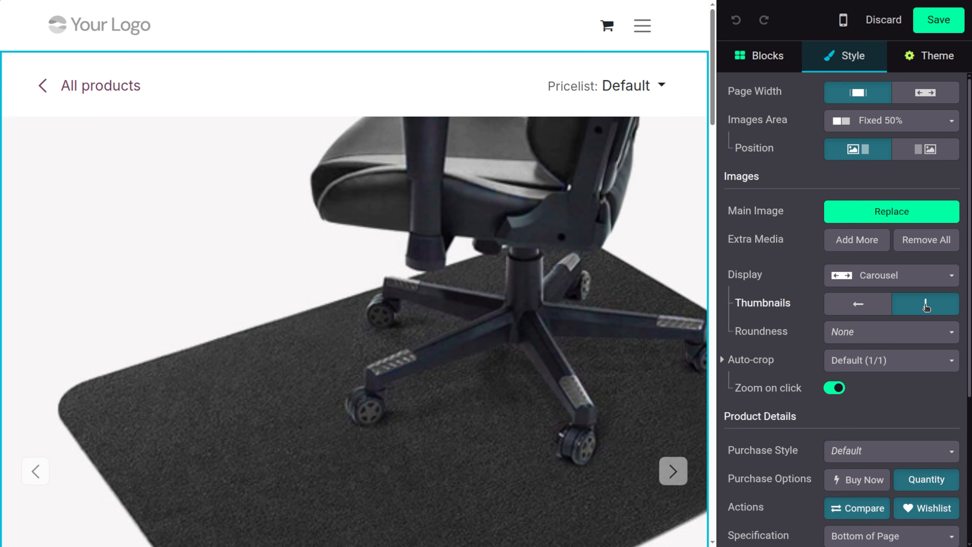
left_click(858, 303)
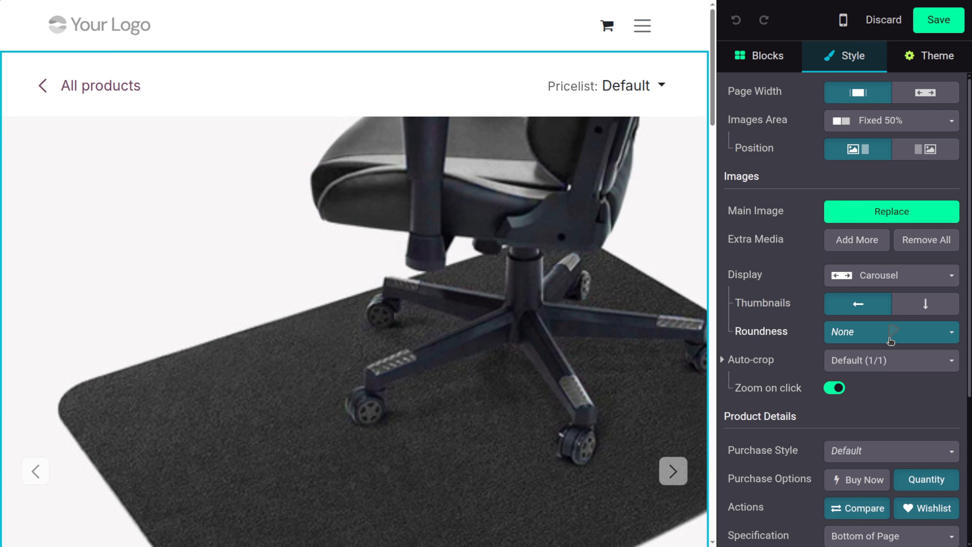
left_click(891, 340)
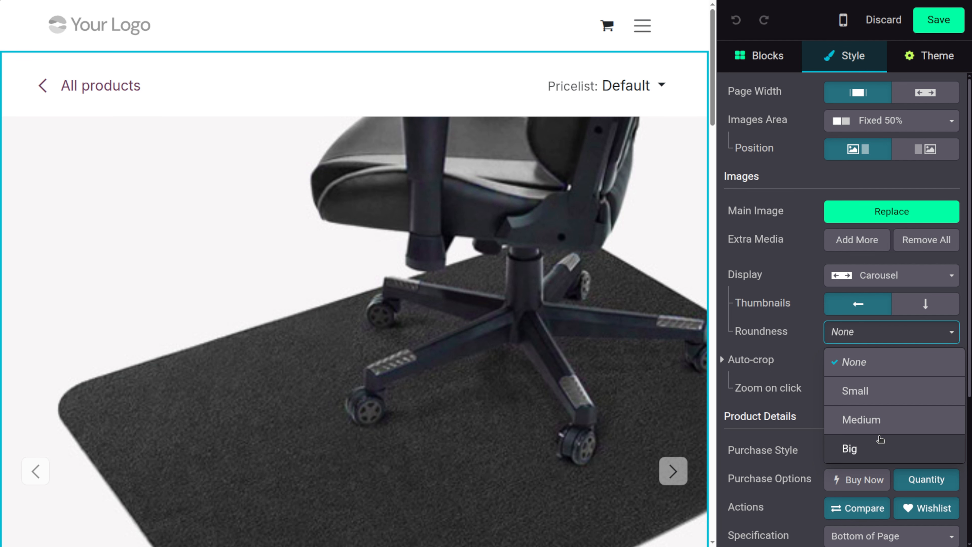
left_click(811, 367)
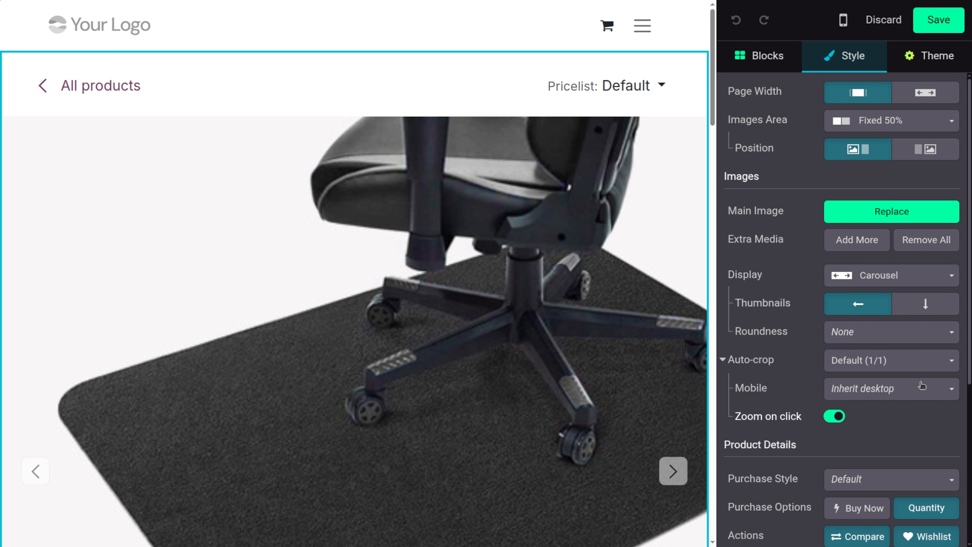
Step: Enable the Buy Now purchase option in the product details and review the purchase buttons on the page
scroll(908, 423, "down", 3)
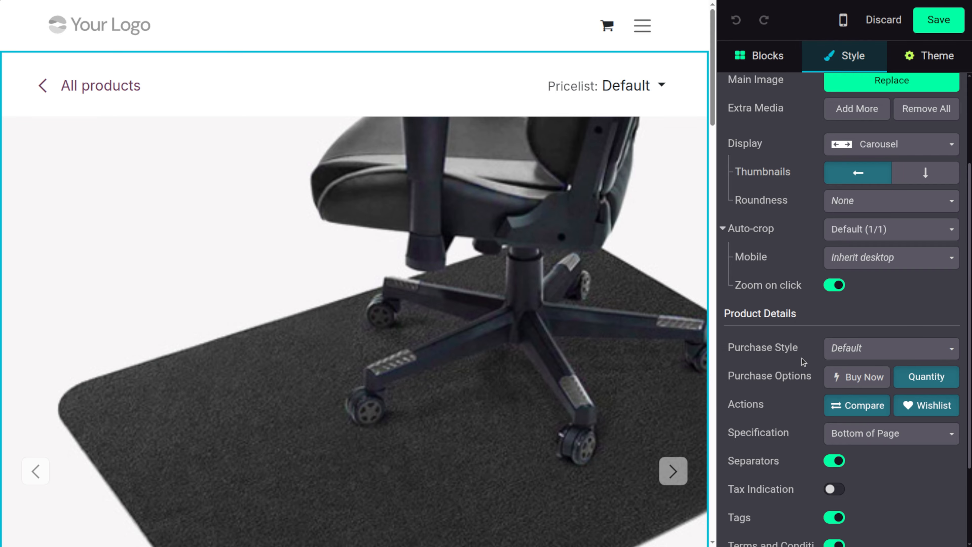
scroll(892, 358, "down", 3)
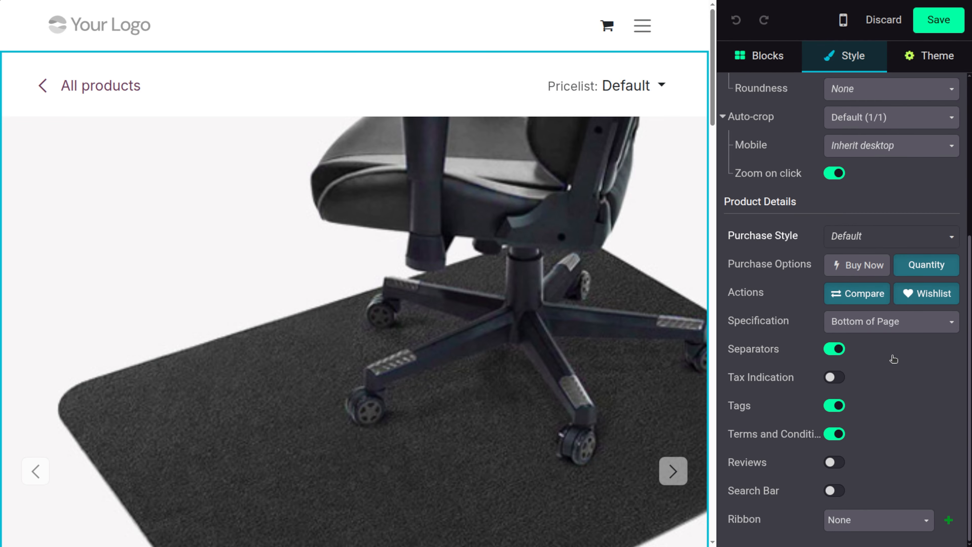
left_click(865, 265)
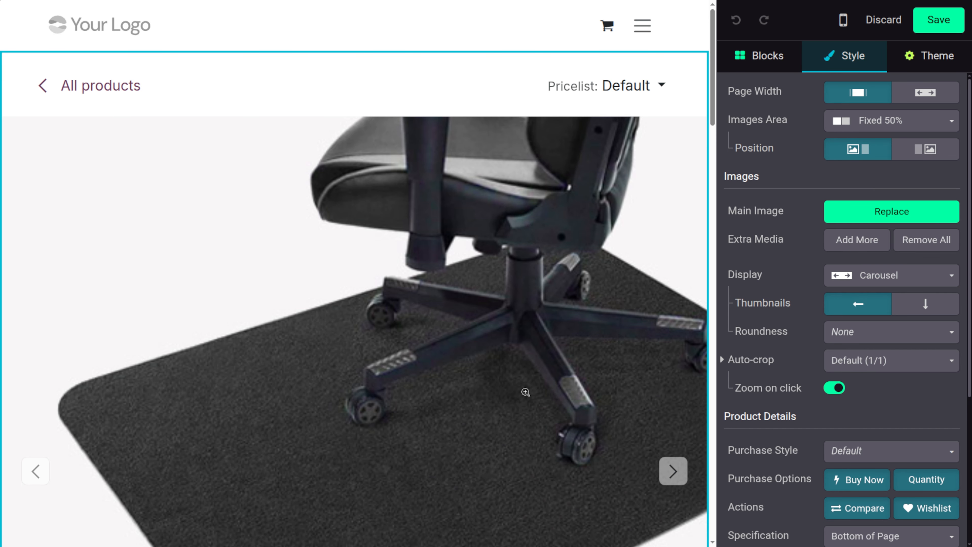
scroll(526, 392, "down", 10)
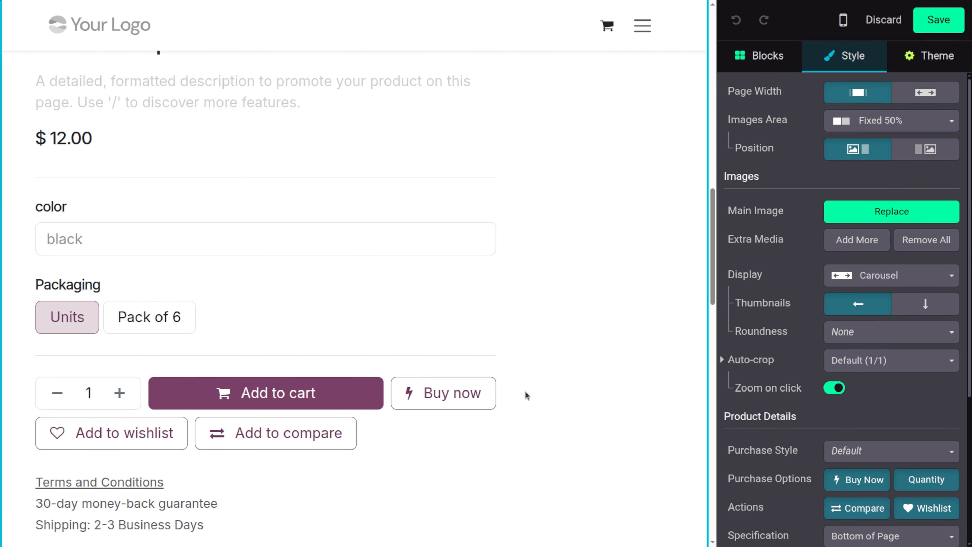
scroll(525, 392, "down", 4)
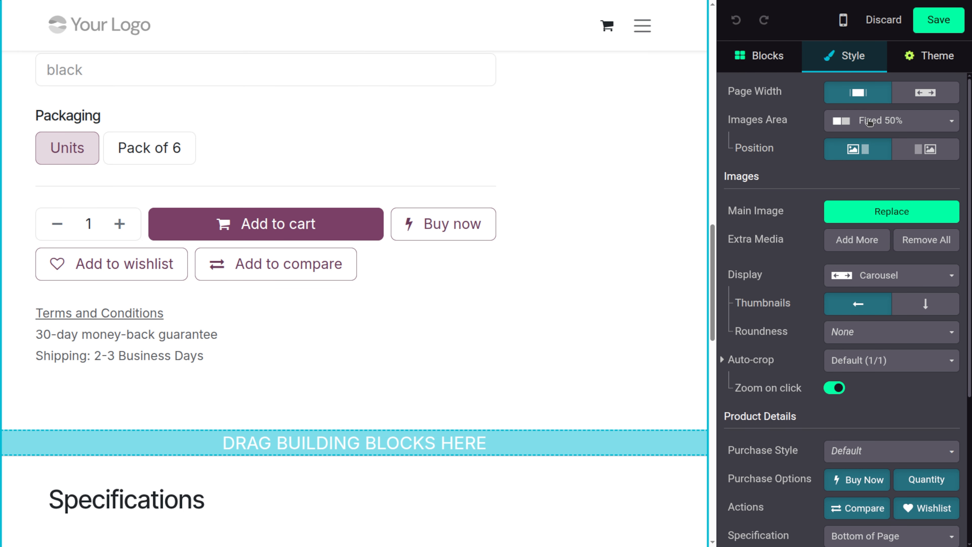
Step: Set the product's Specification placement to In accordion and review the specifications on the page
scroll(893, 240, "down", 5)
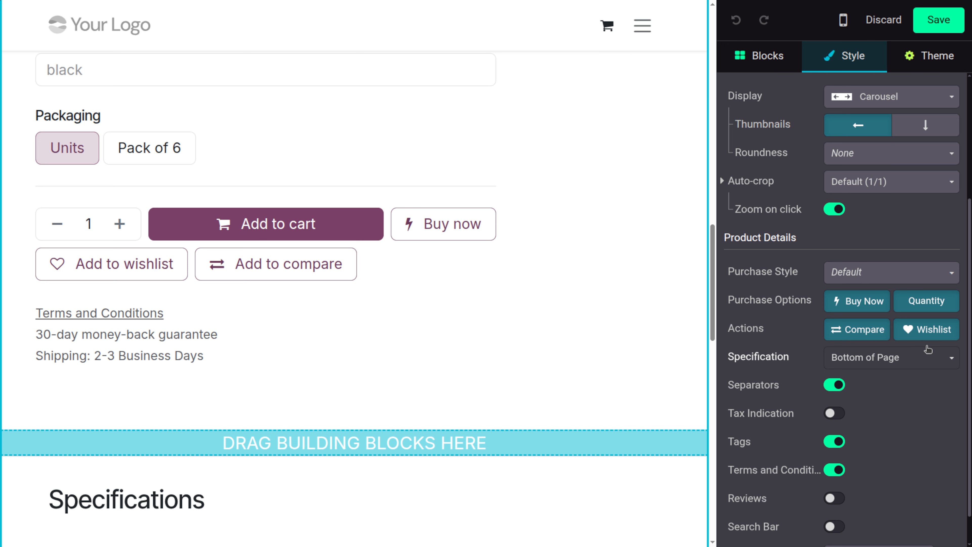
left_click(849, 360)
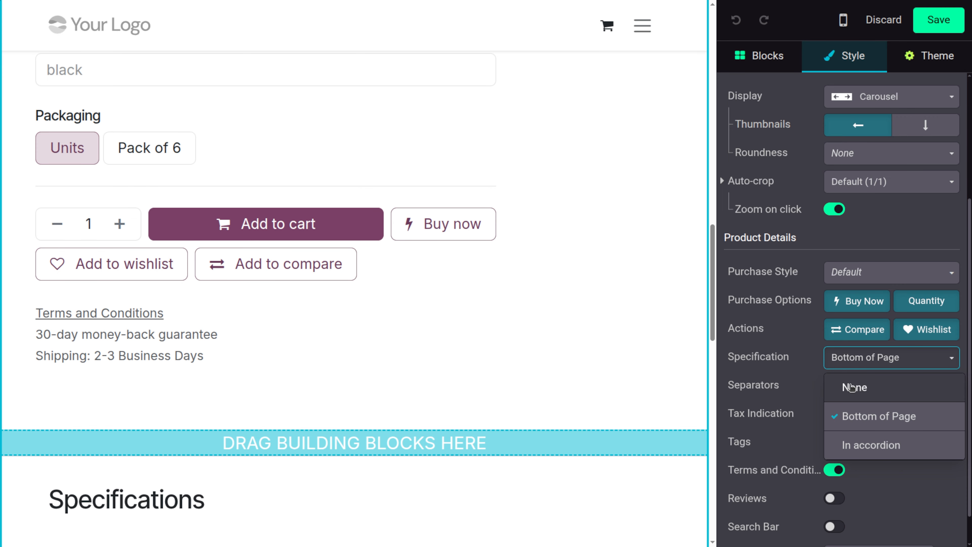
left_click(866, 444)
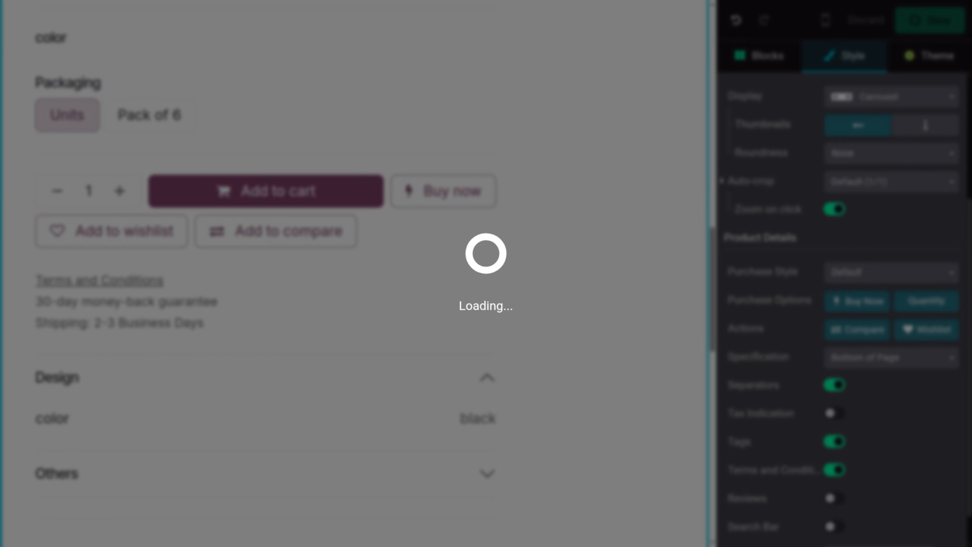
scroll(526, 432, "down", 4)
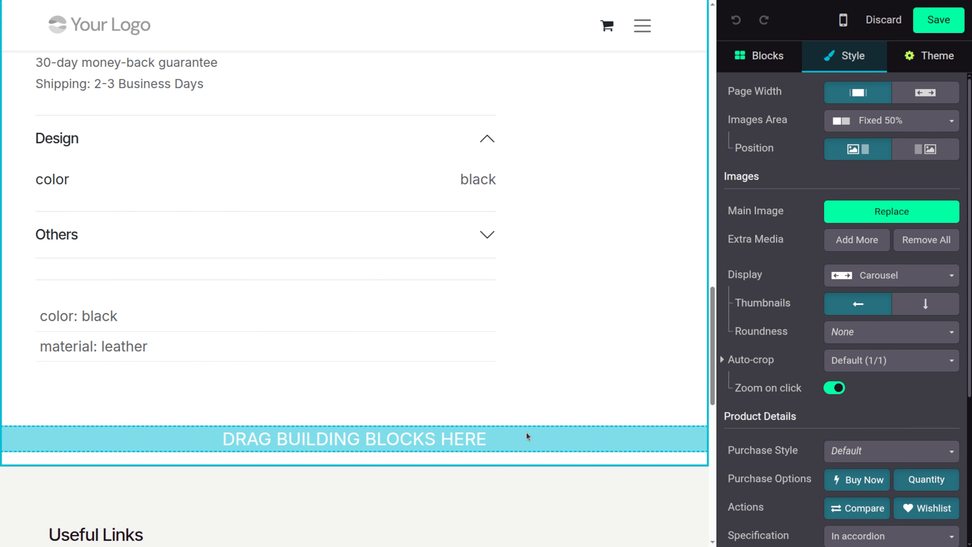
scroll(526, 432, "down", 4)
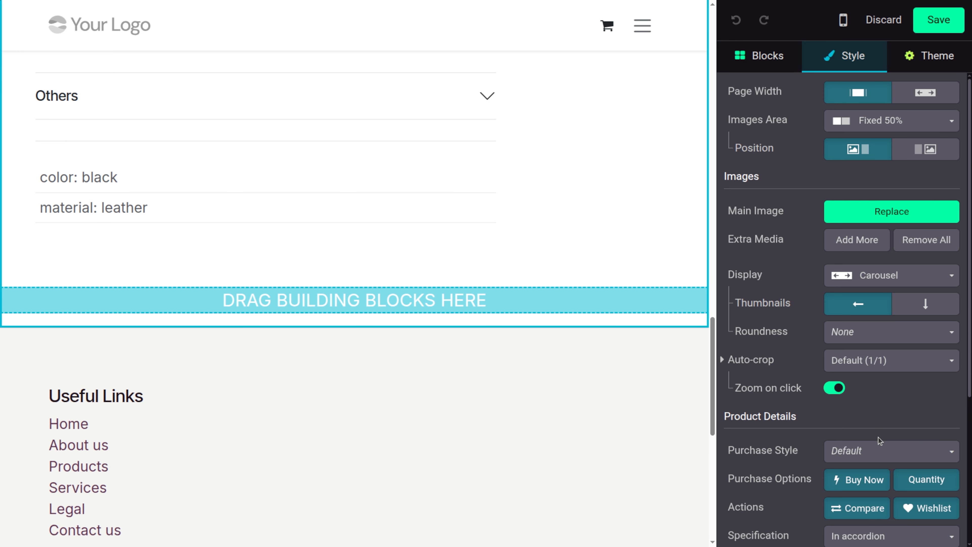
Step: Set the product's Specification placement back to Bottom of Page
scroll(879, 438, "down", 5)
left_click(875, 337)
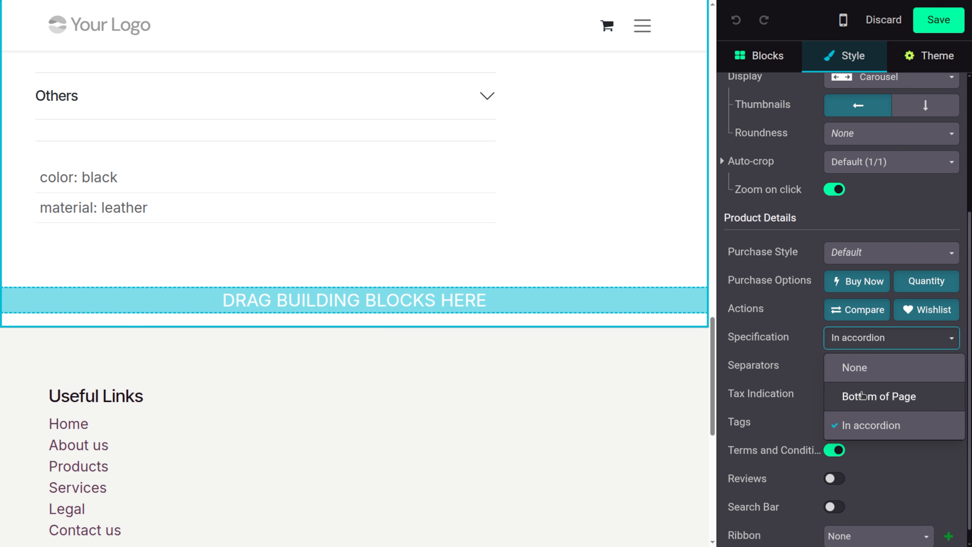
left_click(862, 397)
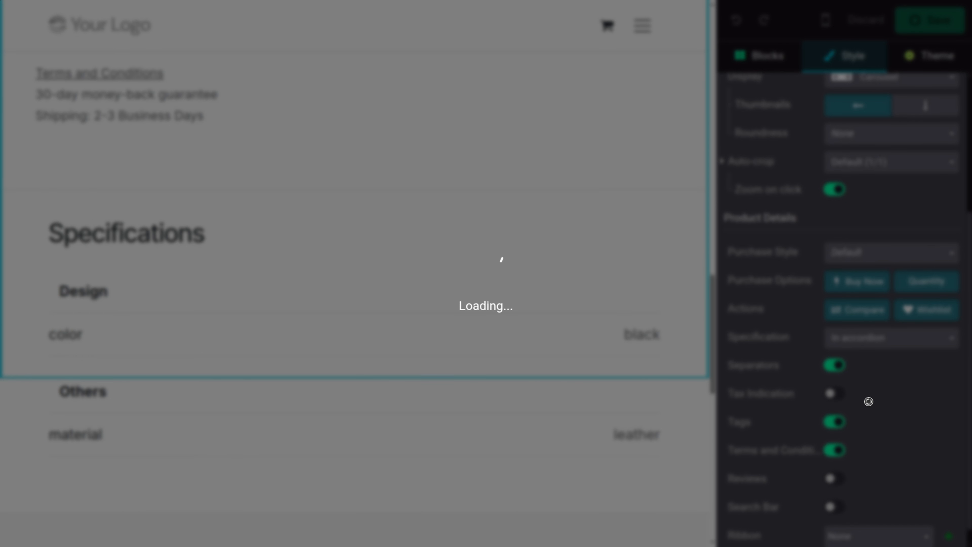
Step: Try turning the product details' Separators option off and back on
scroll(883, 436, "down", 5)
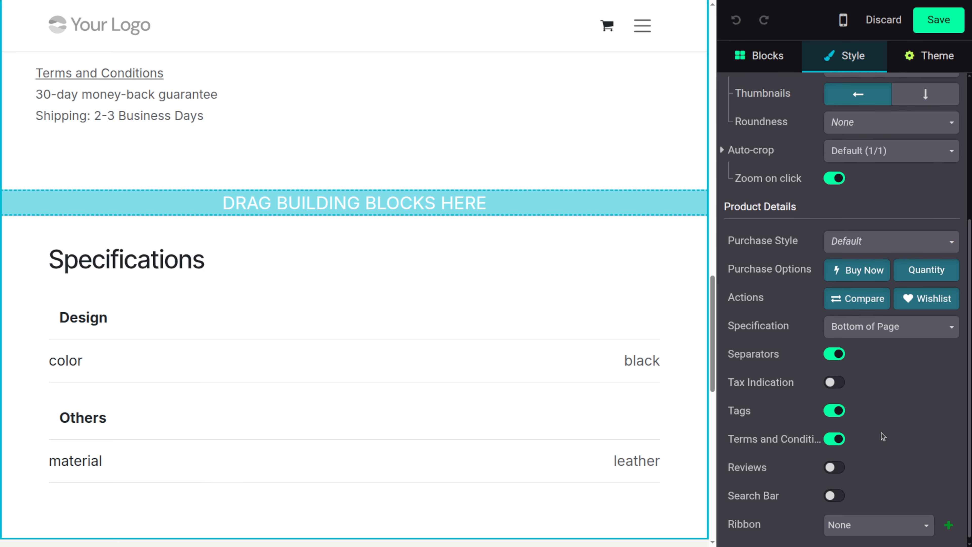
left_click(836, 356)
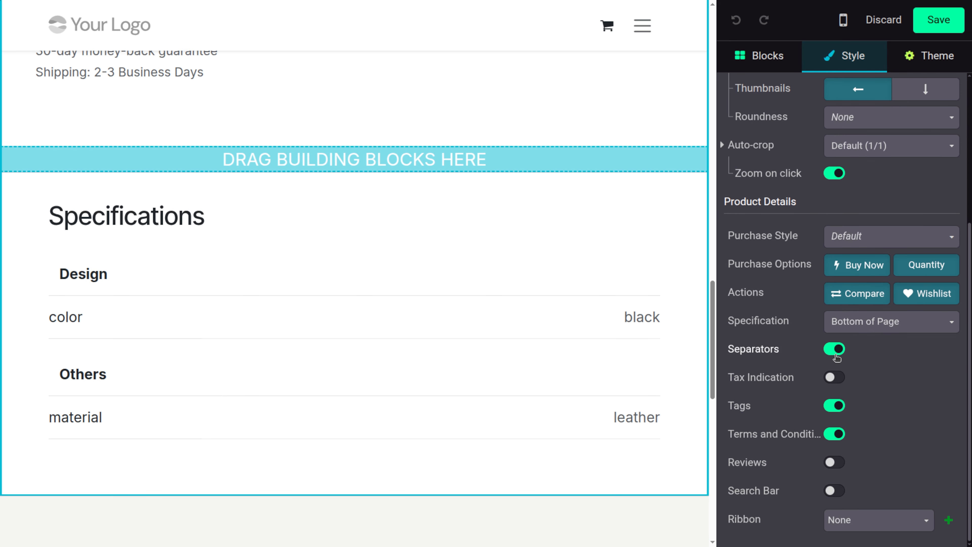
left_click(831, 349)
left_click(836, 349)
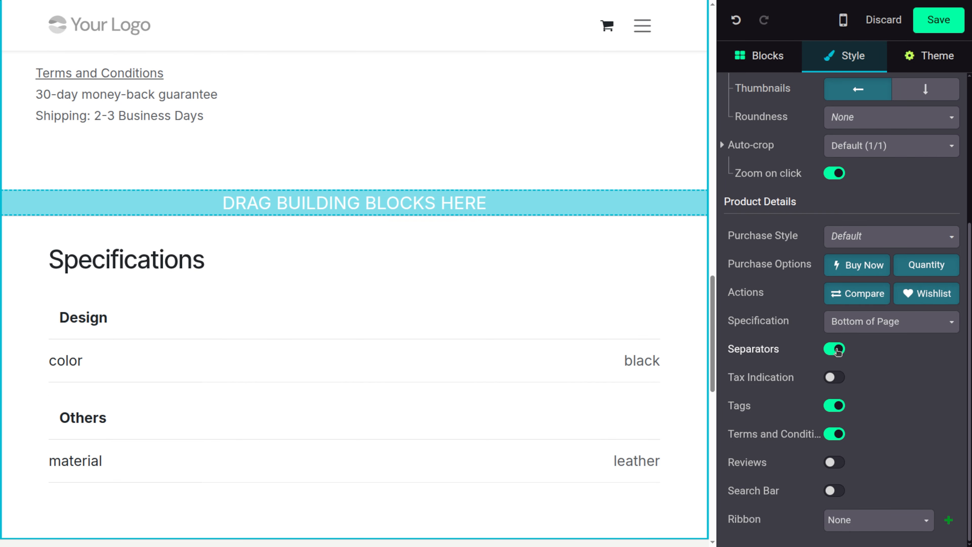
Step: Enable the Tax Indication for the product price and review the product details on the page
left_click(834, 377)
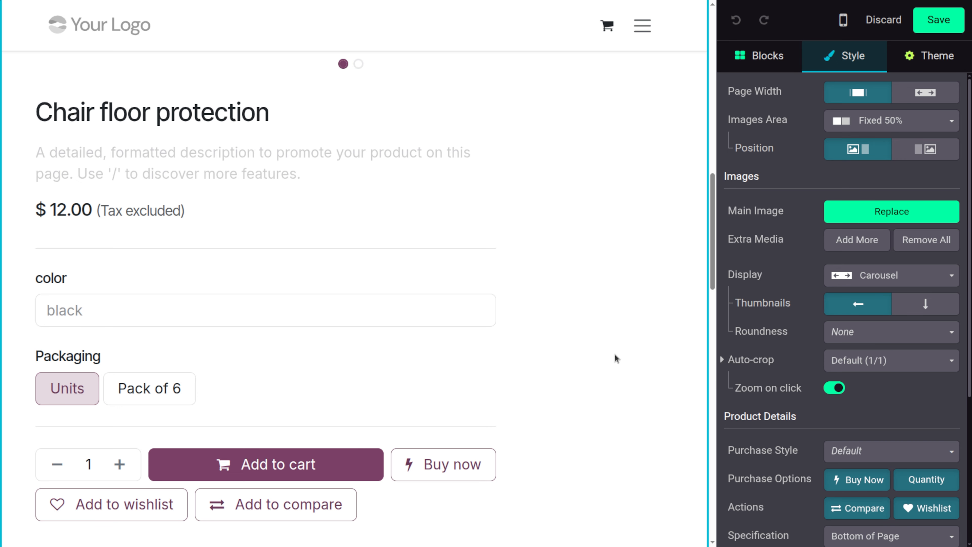
scroll(803, 394, "down", 5)
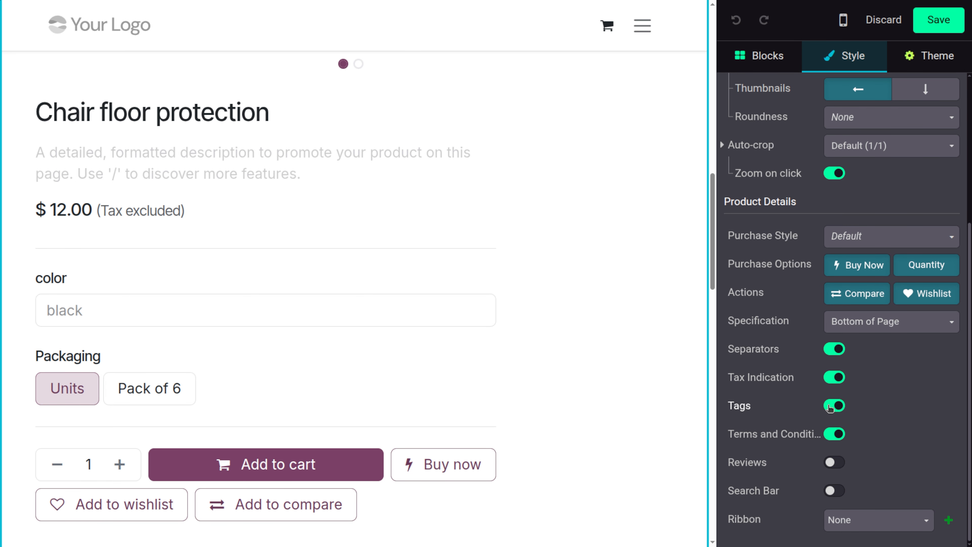
scroll(538, 414, "down", 5)
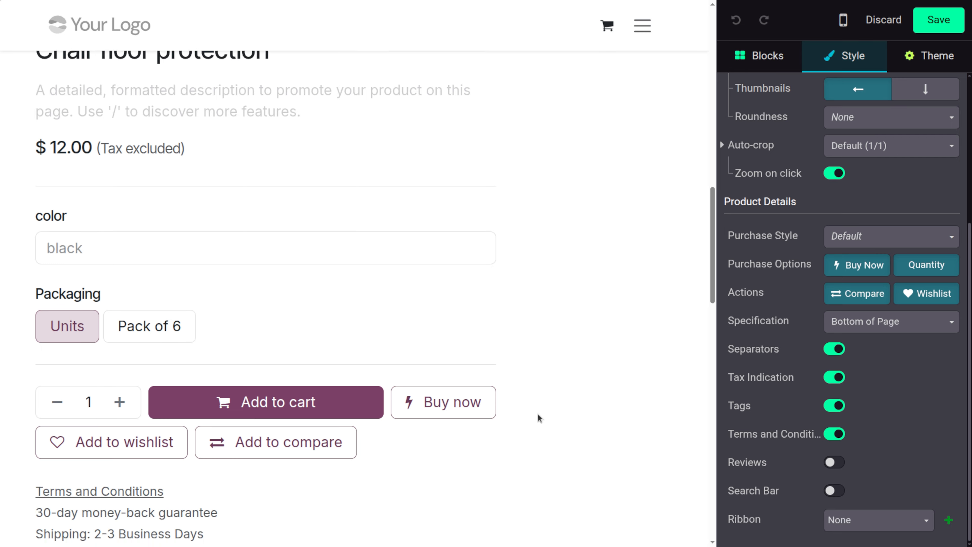
scroll(538, 414, "down", 3)
scroll(538, 414, "up", 3)
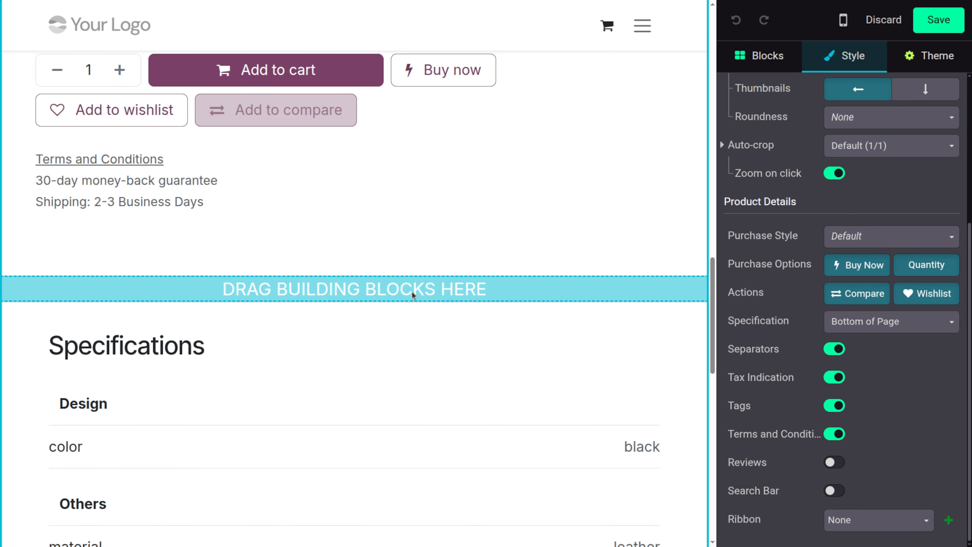
Step: Hide the Terms and Conditions in the product details and show them again
left_click(833, 435)
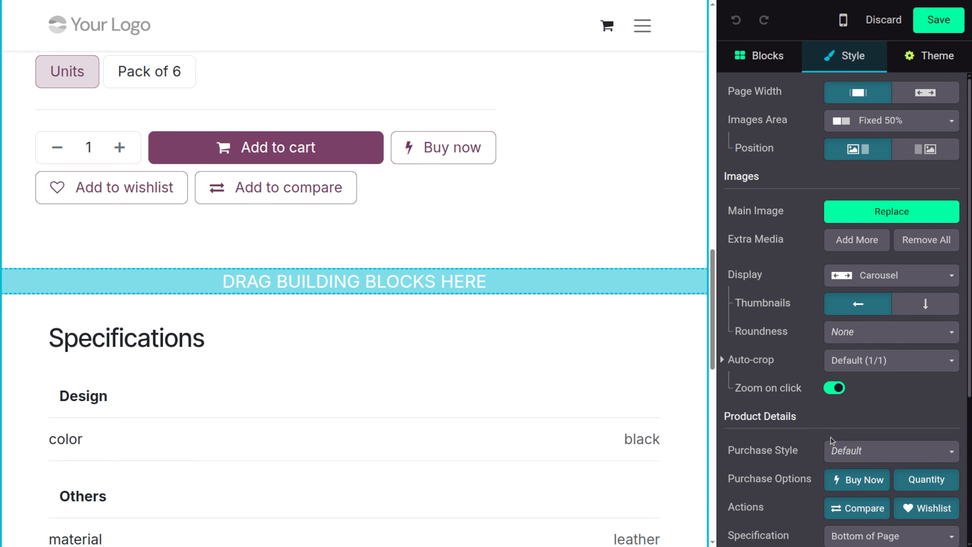
scroll(904, 429, "down", 5)
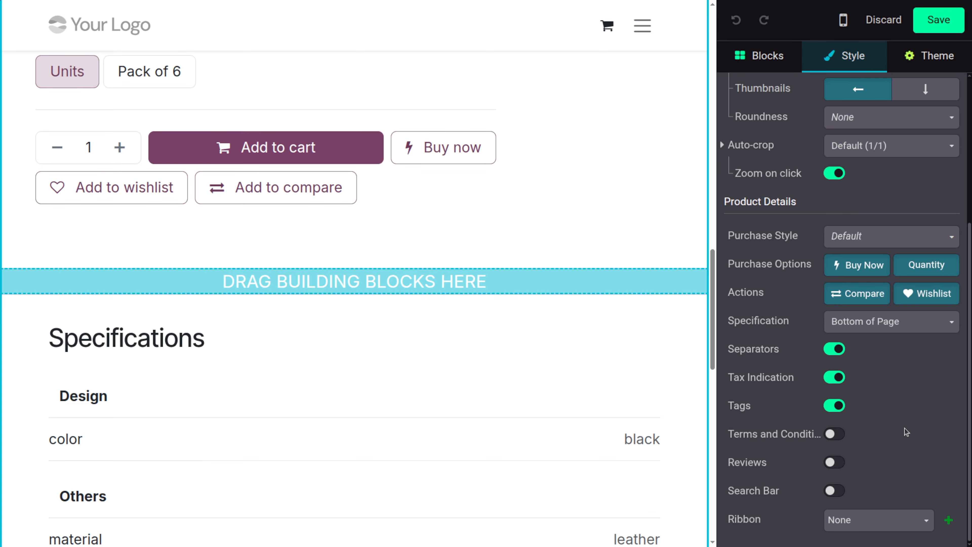
left_click(833, 436)
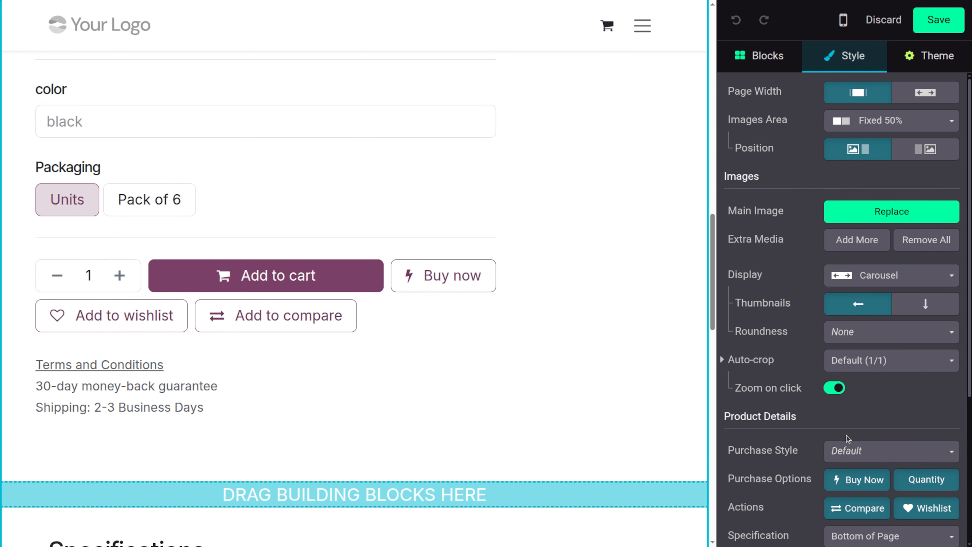
Step: Enable Reviews in the product details and expand the Customer Reviews section on the product page
scroll(846, 435, "down", 5)
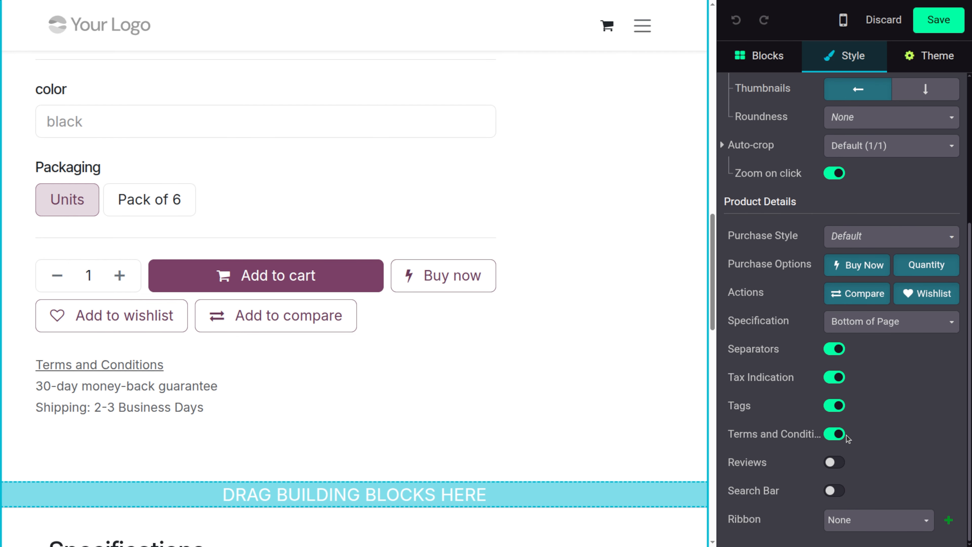
left_click(835, 463)
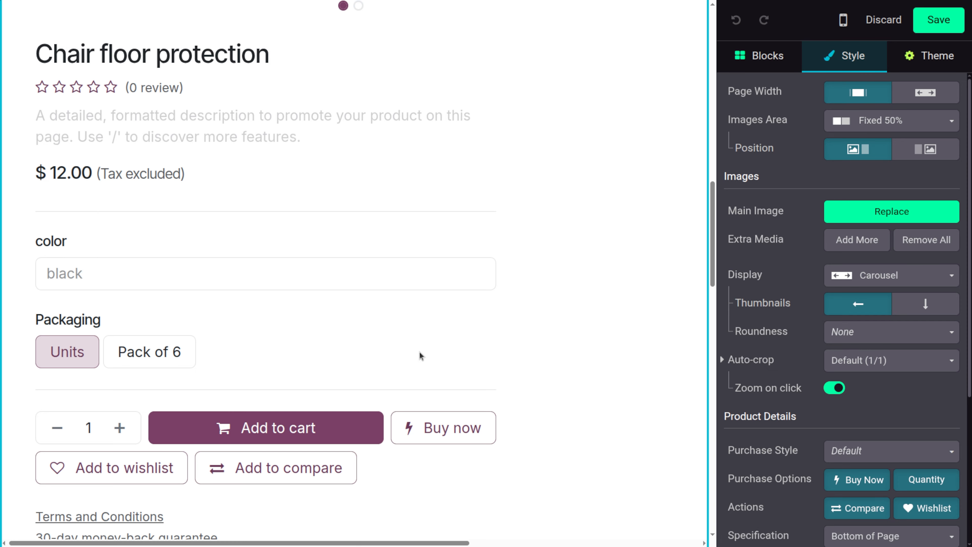
scroll(419, 352, "down", 10)
scroll(419, 352, "down", 11)
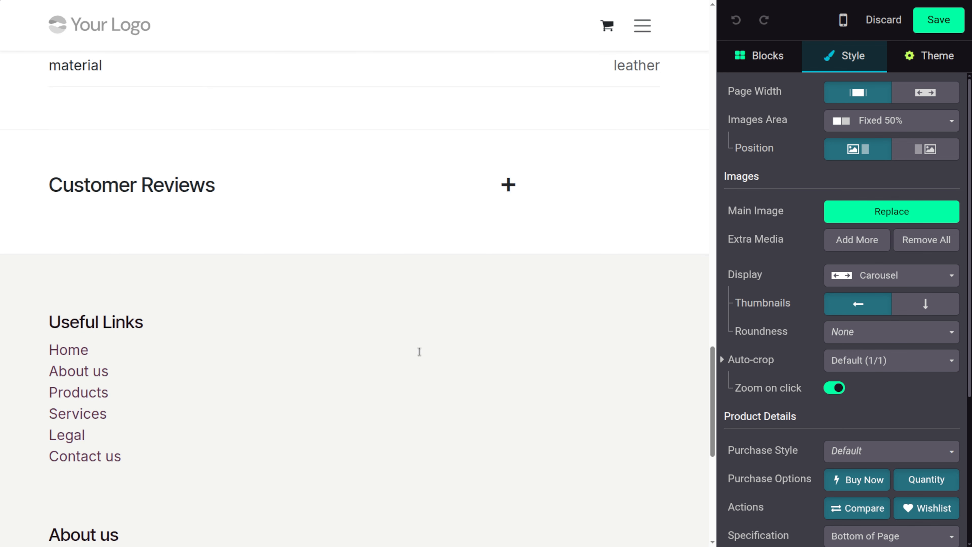
scroll(419, 352, "up", 4)
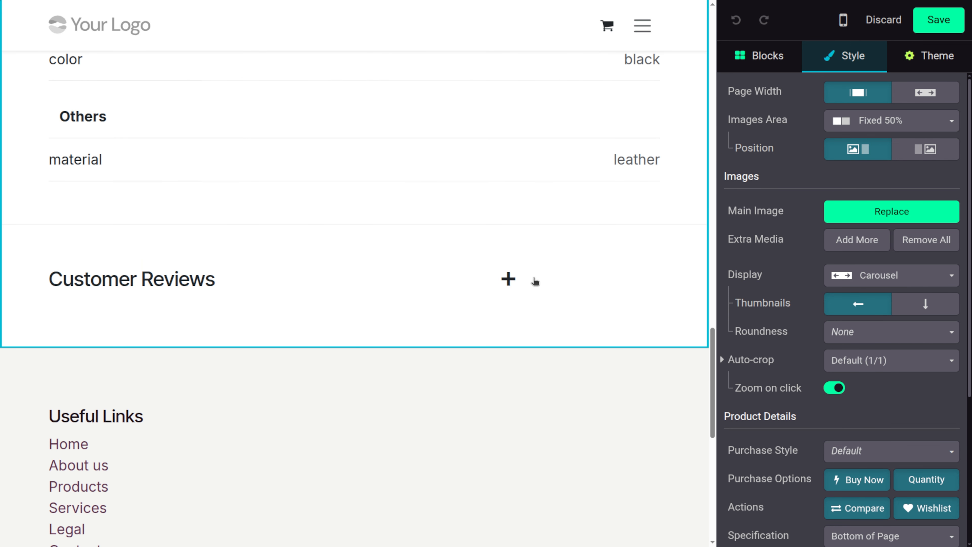
scroll(851, 411, "down", 5)
left_click(503, 282)
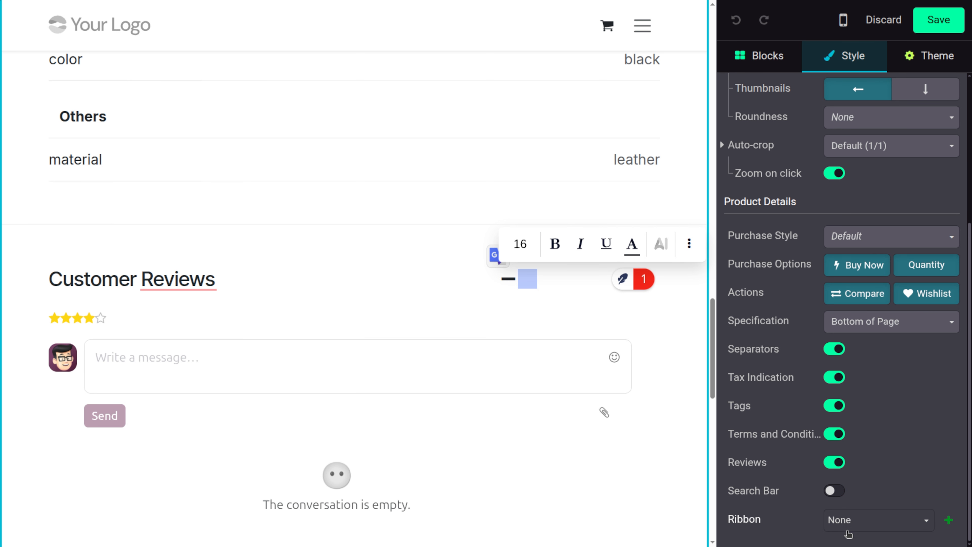
Step: Enable the Search Bar for the product page and check it above the product image
left_click(833, 491)
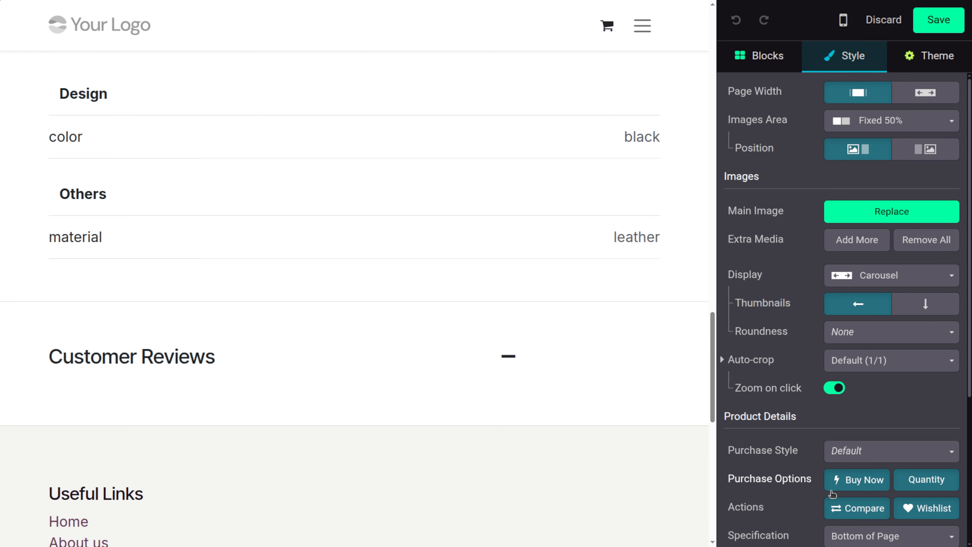
scroll(417, 387, "down", 5)
scroll(416, 383, "down", 1)
scroll(416, 383, "up", 6)
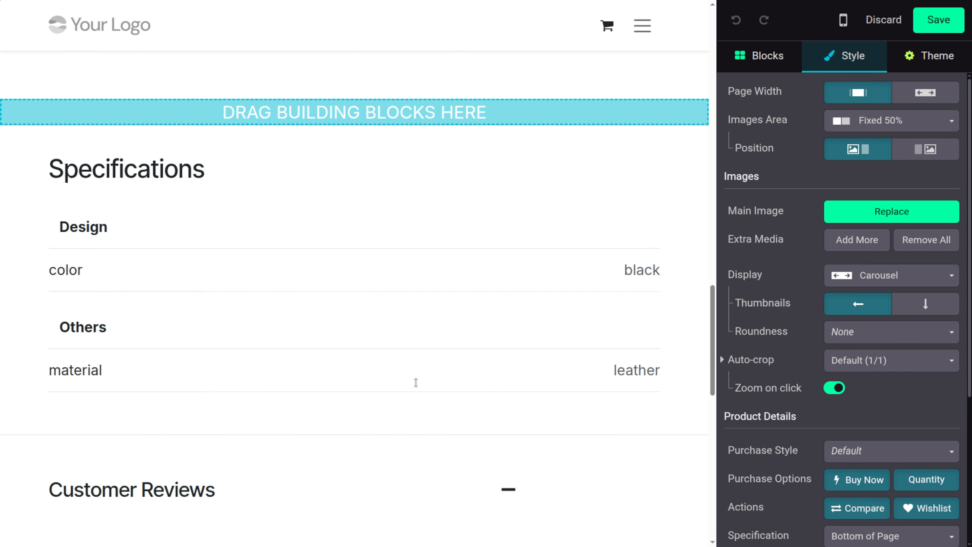
scroll(415, 382, "up", 10)
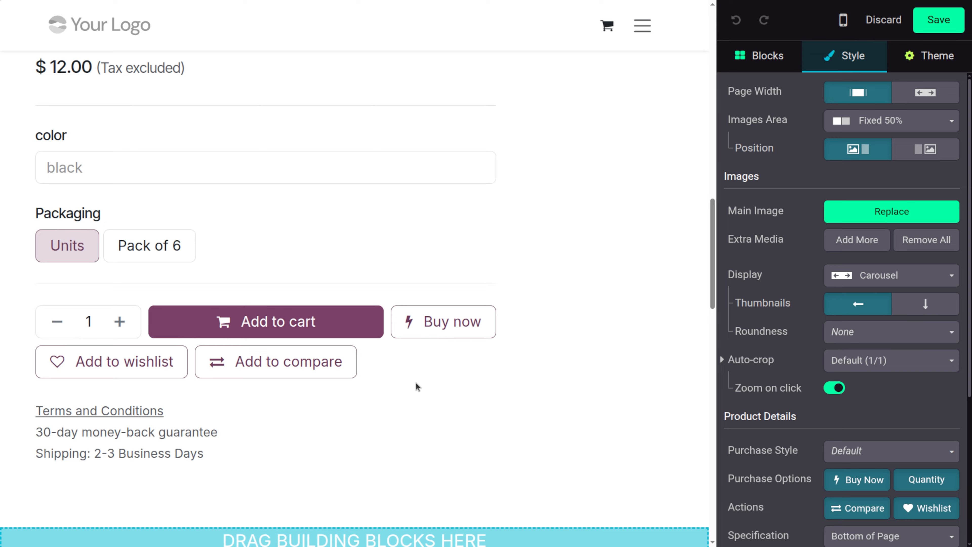
scroll(416, 383, "up", 5)
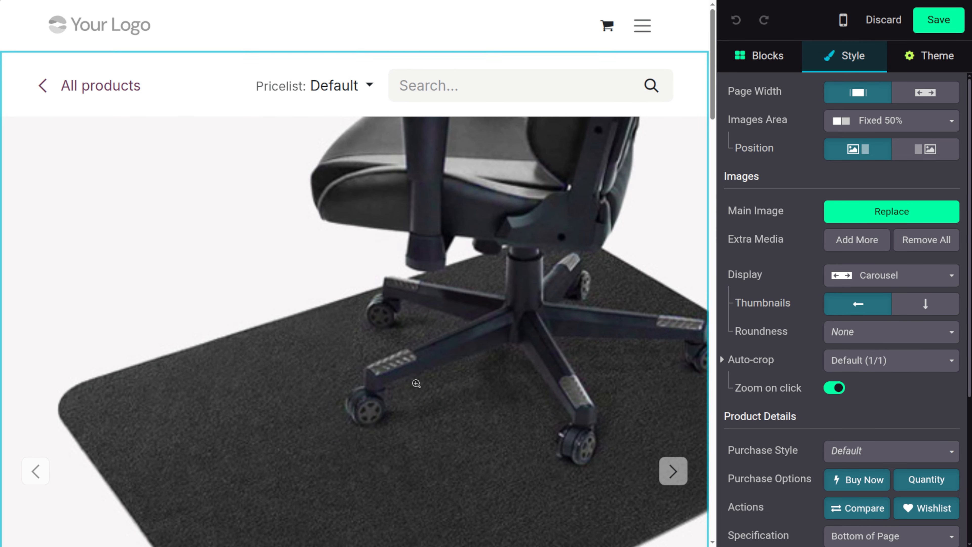
Step: Try the Sold out ribbon on the product image and replace it with the Sale ribbon
scroll(805, 471, "down", 5)
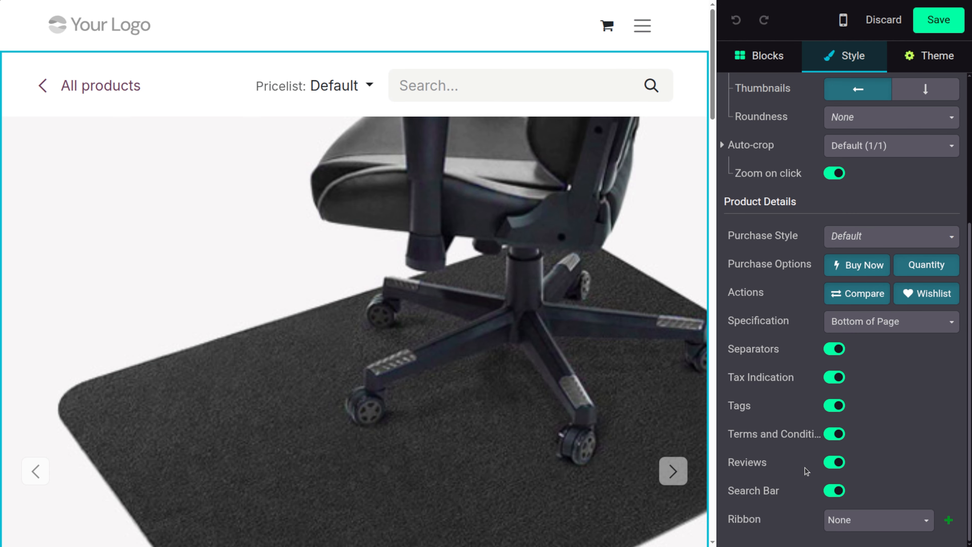
left_click(850, 520)
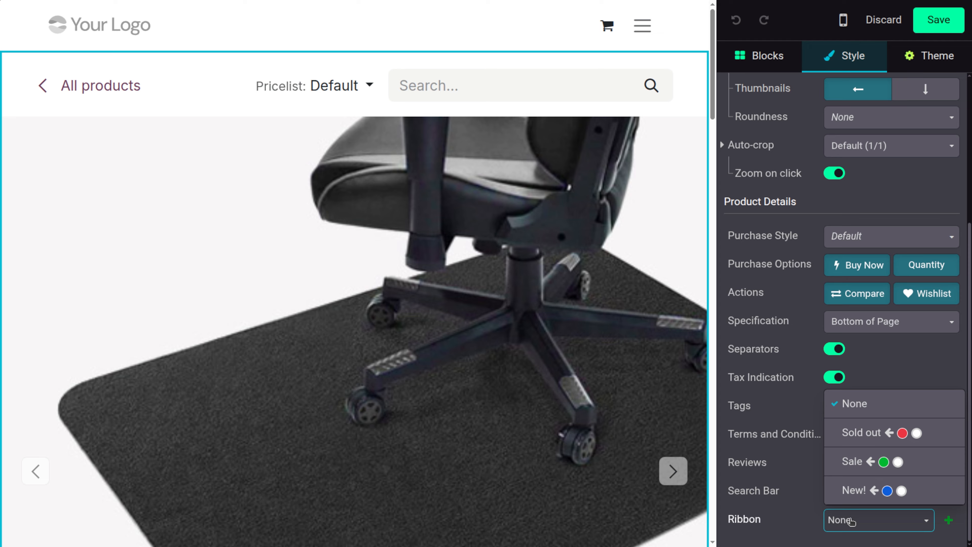
left_click(859, 436)
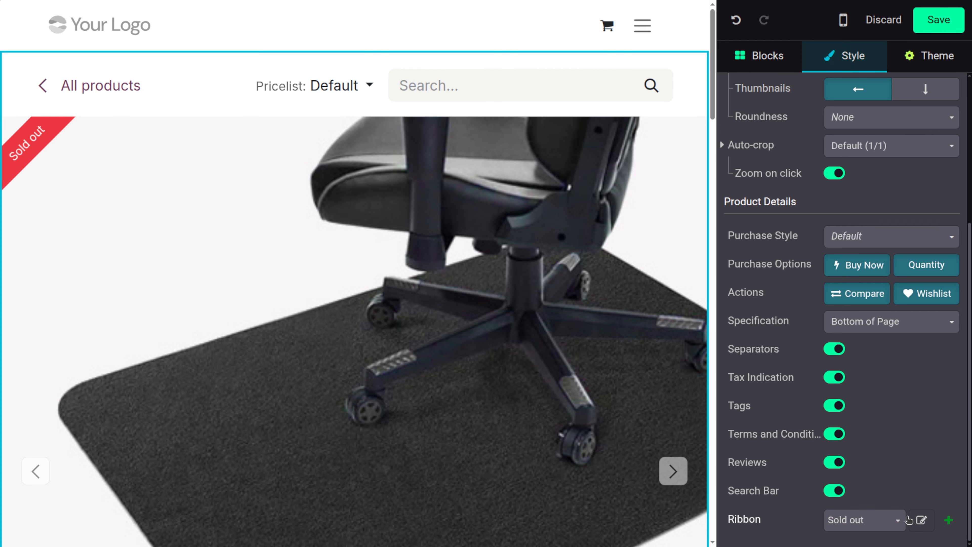
left_click(863, 520)
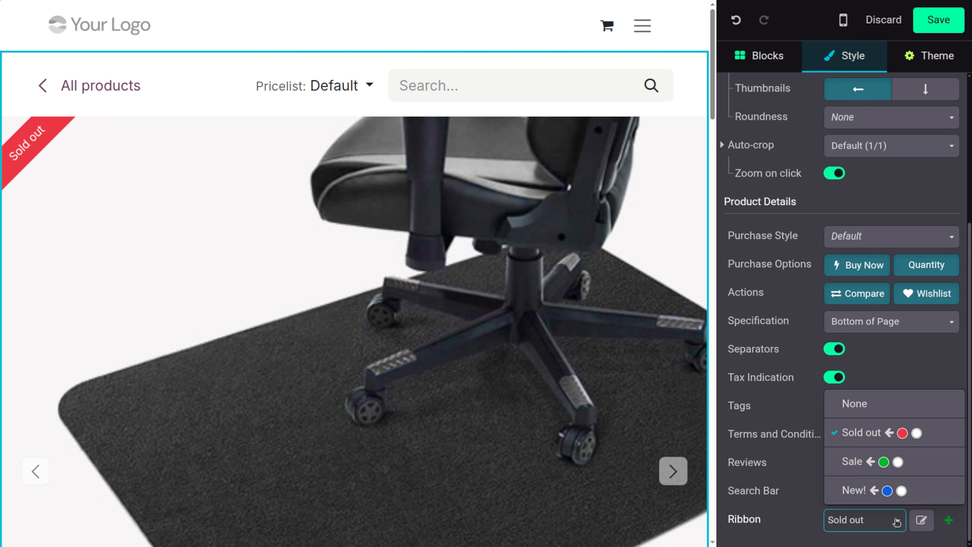
left_click(873, 465)
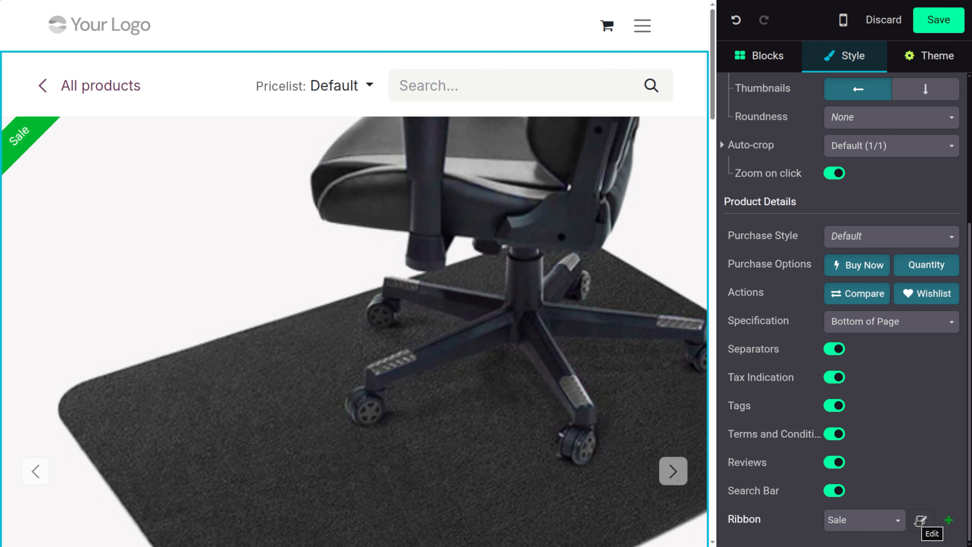
Step: Open the Sale ribbon's editing options and review its name, style, colours and position choices
left_click(920, 520)
scroll(880, 422, "down", 5)
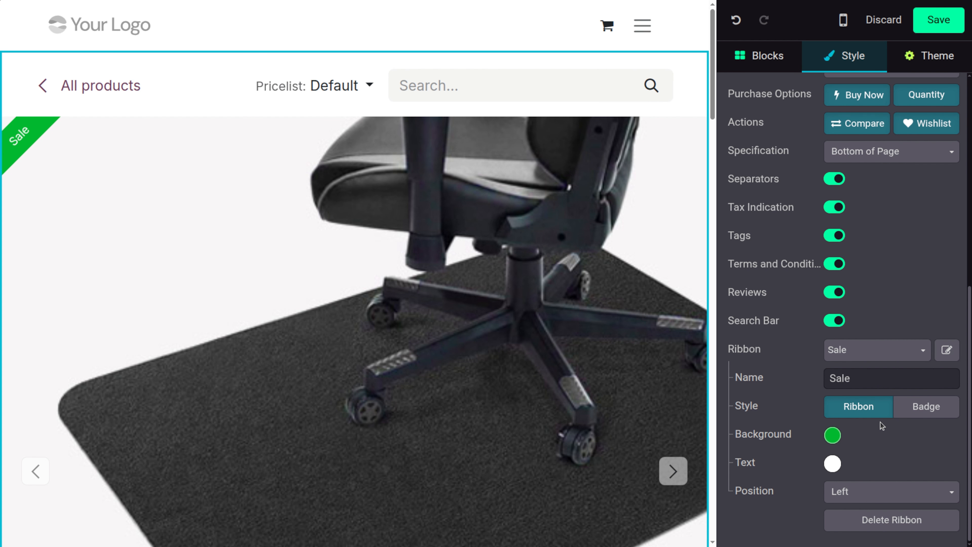
left_click(902, 498)
left_click(905, 496)
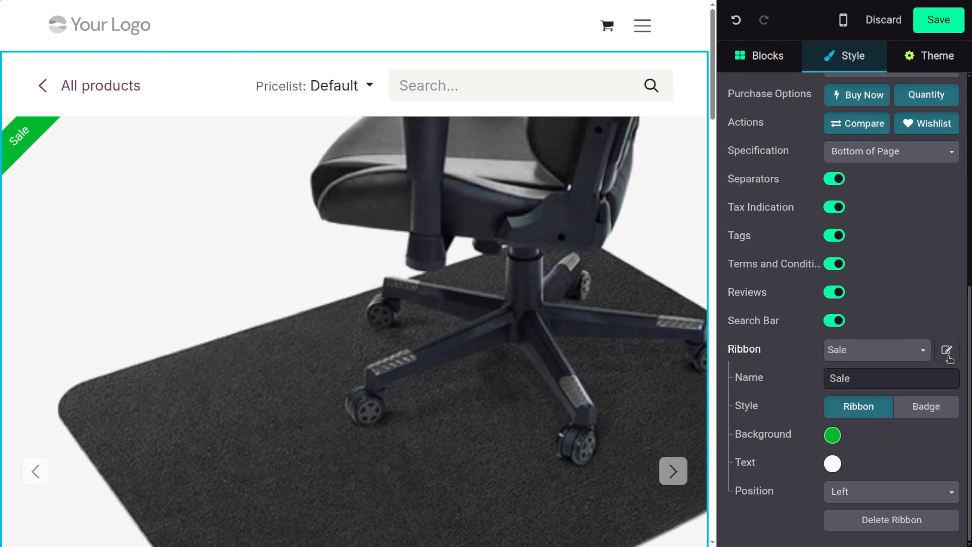
Step: Save the customized Chair floor protection page and leave the editor
scroll(861, 357, "up", 10)
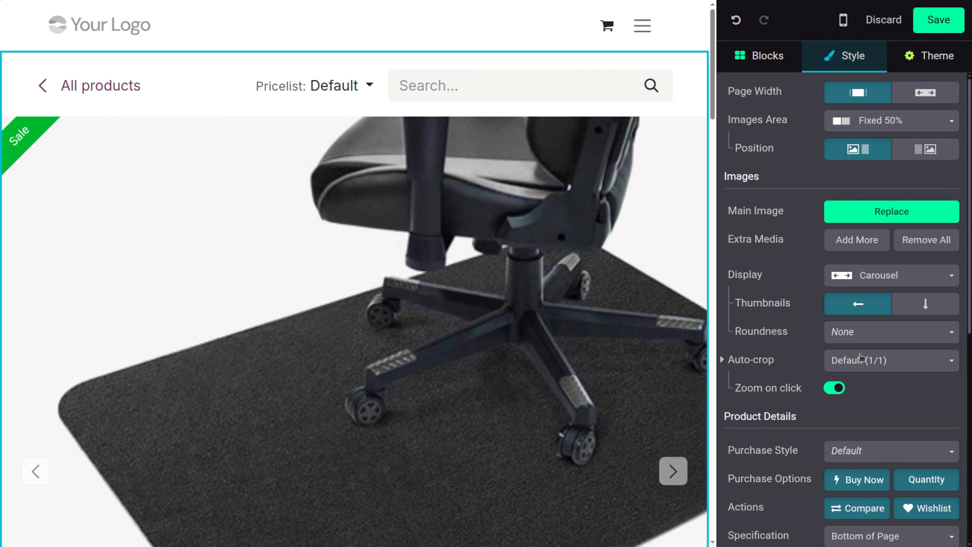
left_click(761, 58)
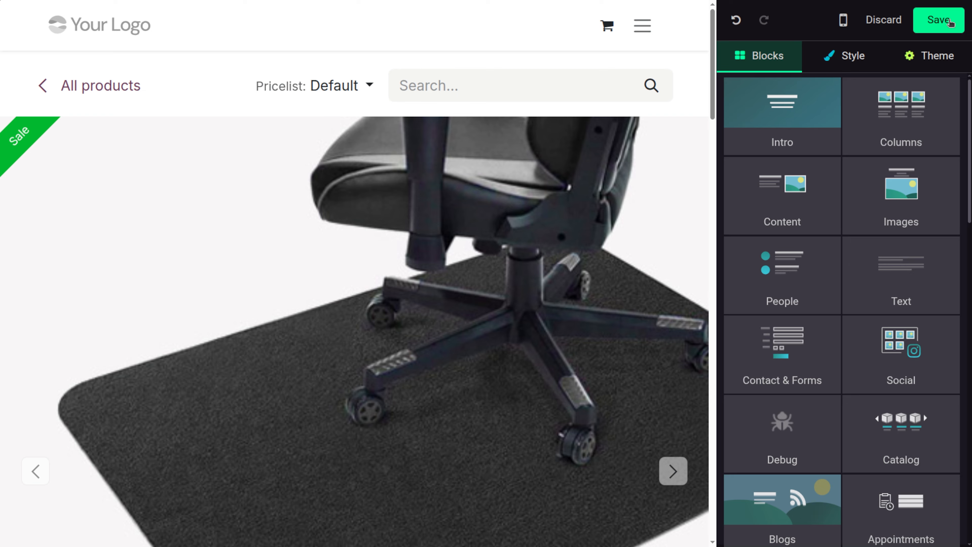
left_click(938, 20)
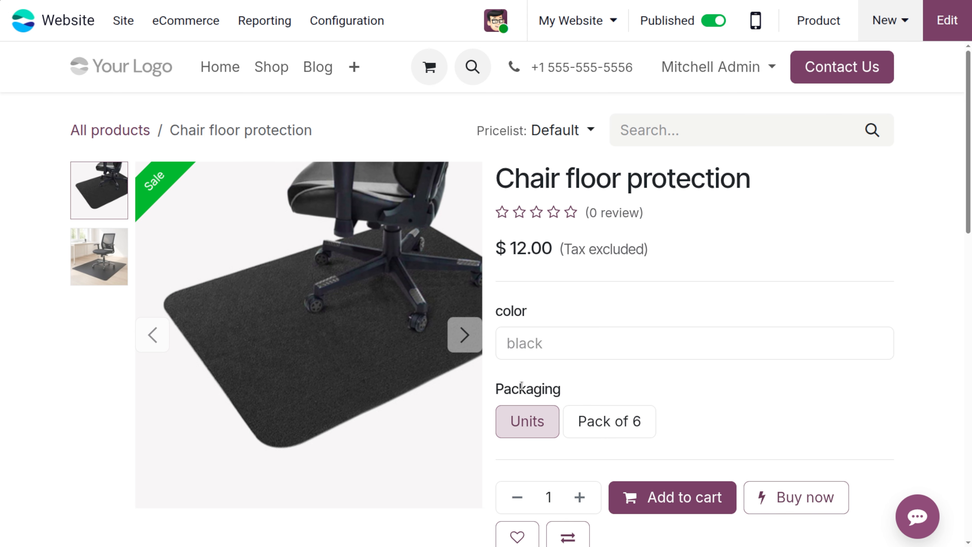
Step: Open the website's Appointments configuration and show the appointment types as a list
left_click(343, 31)
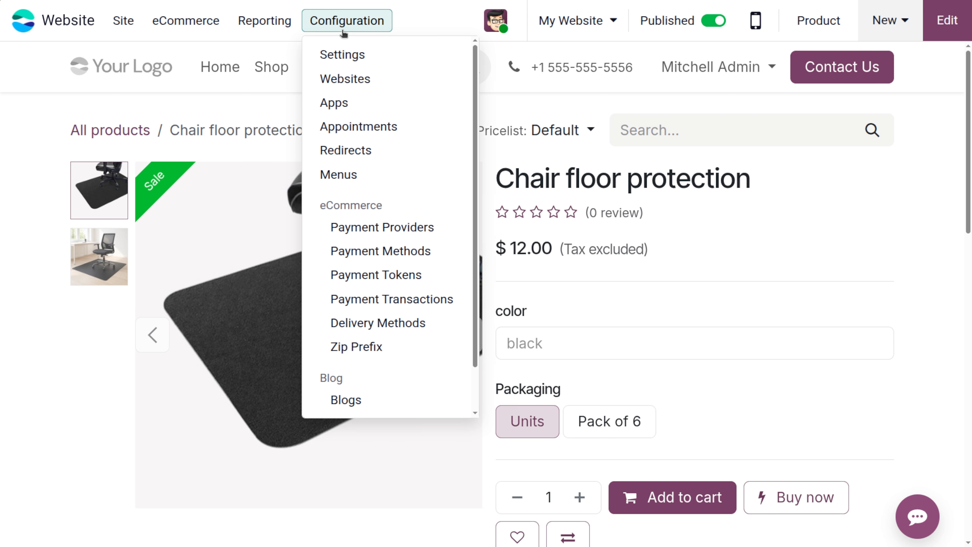
left_click(356, 125)
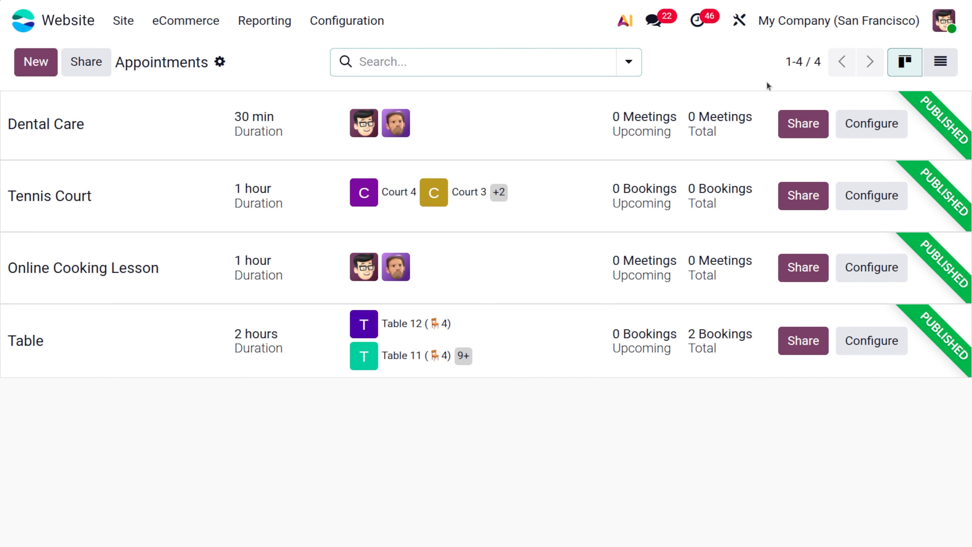
left_click(943, 60)
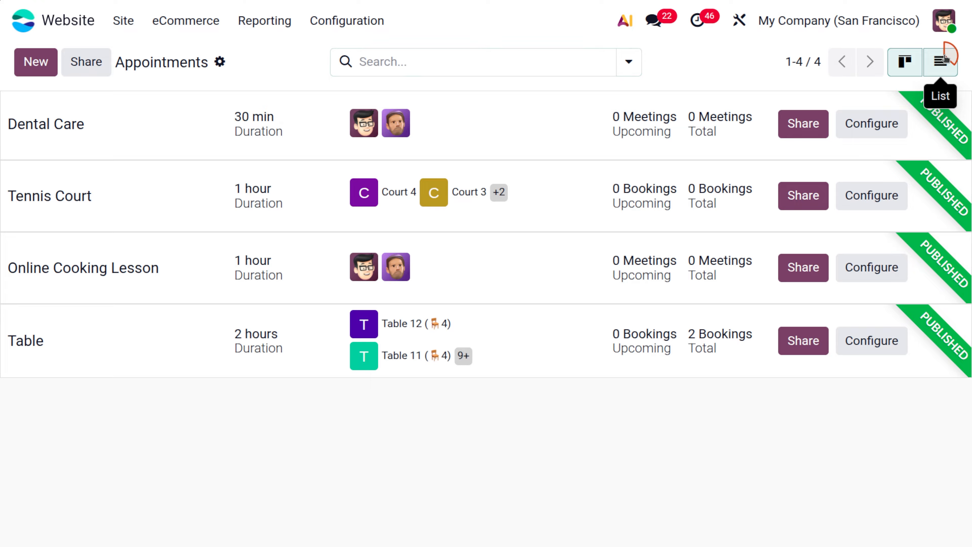
Step: Go to the website's homepage and open its public Appointment page
left_click(313, 21)
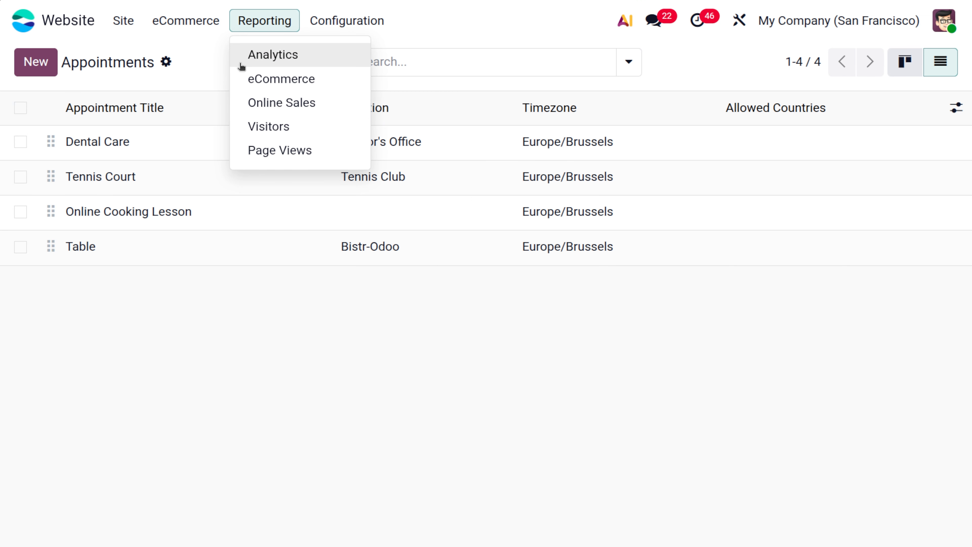
left_click(197, 57)
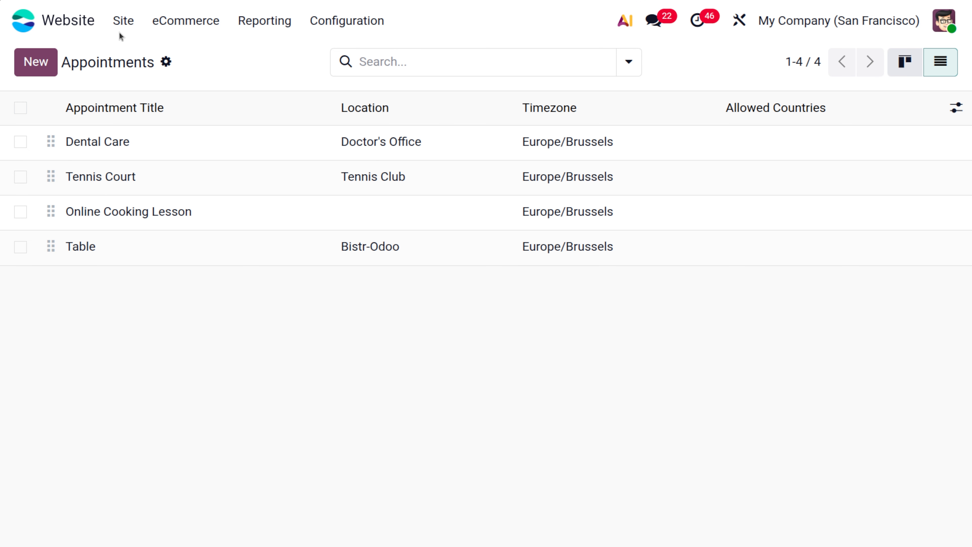
left_click(124, 20)
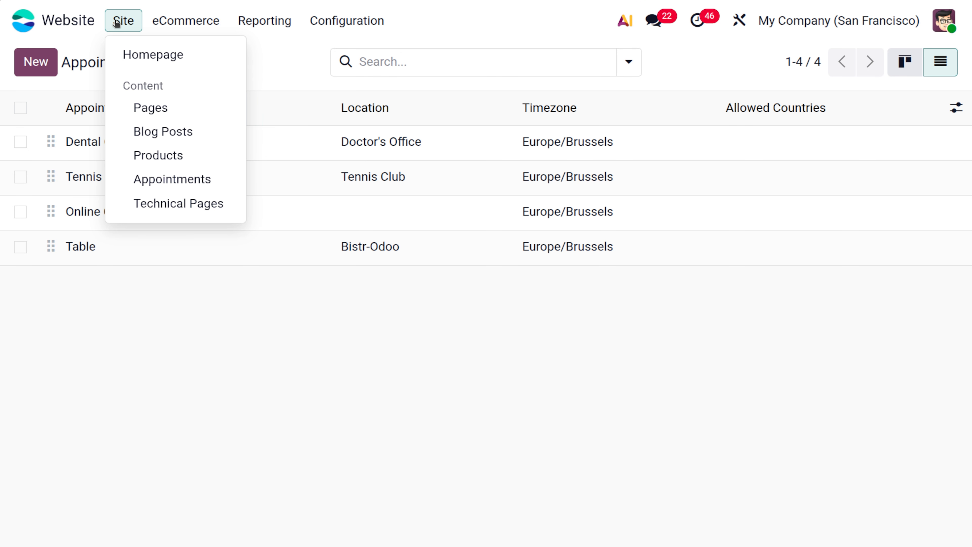
left_click(147, 59)
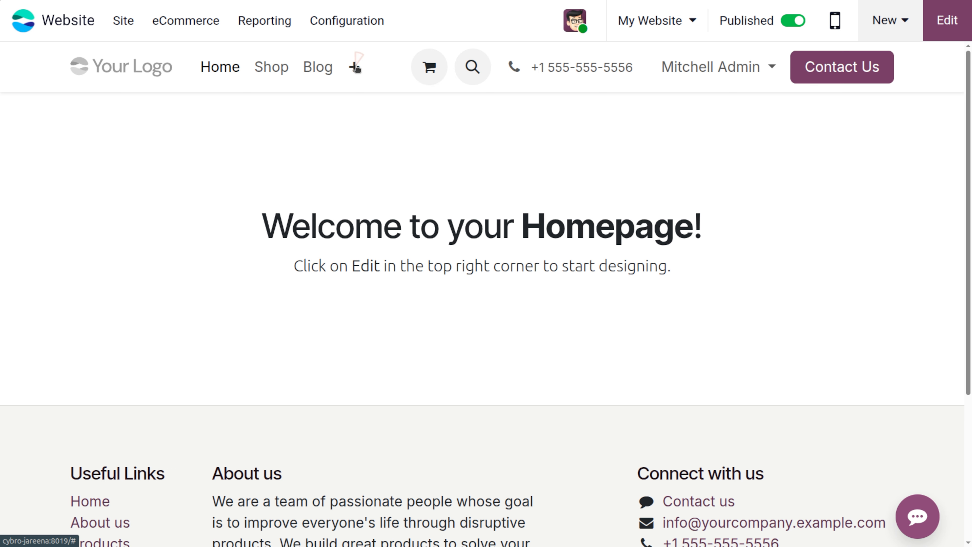
left_click(355, 67)
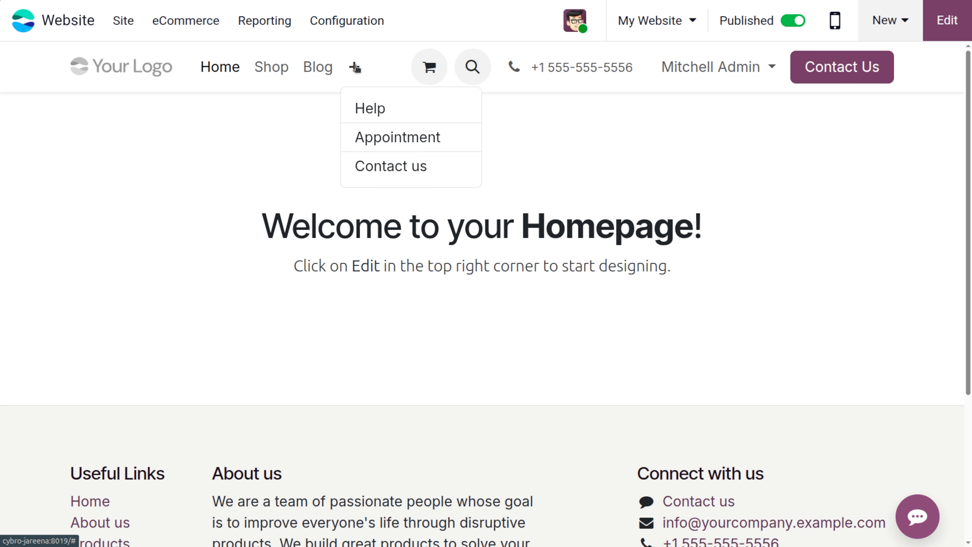
left_click(390, 134)
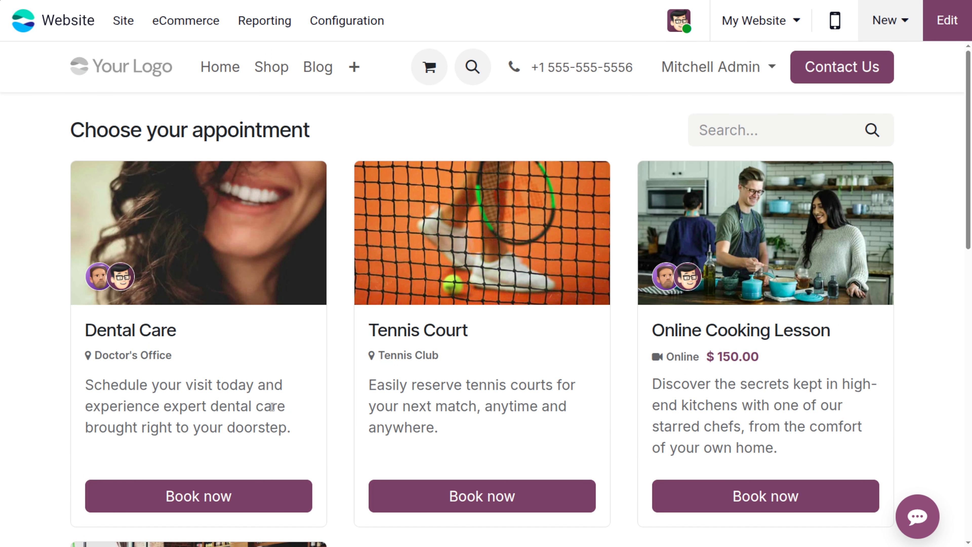
Step: Review the available appointment types and start booking the Dental Care appointment
scroll(272, 406, "down", 15)
scroll(274, 410, "up", 11)
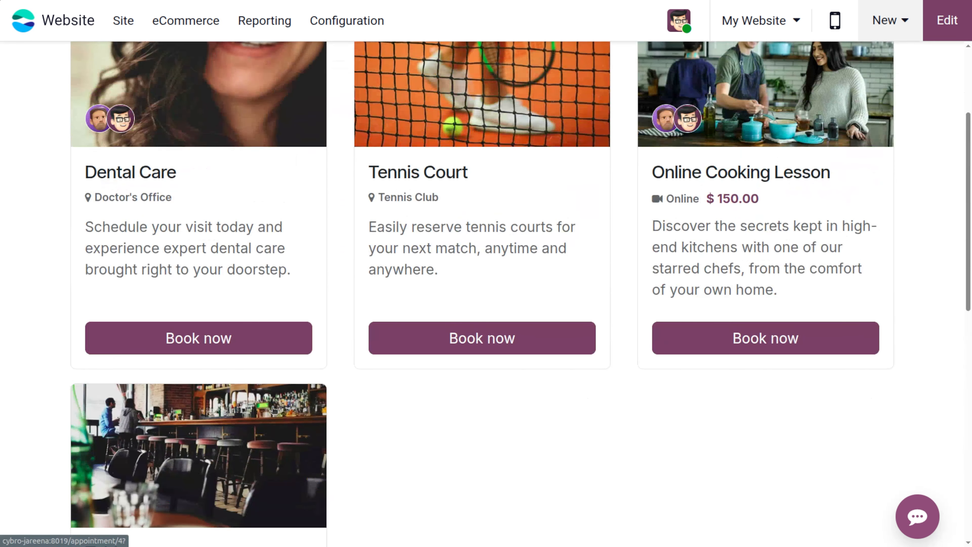
scroll(274, 410, "up", 4)
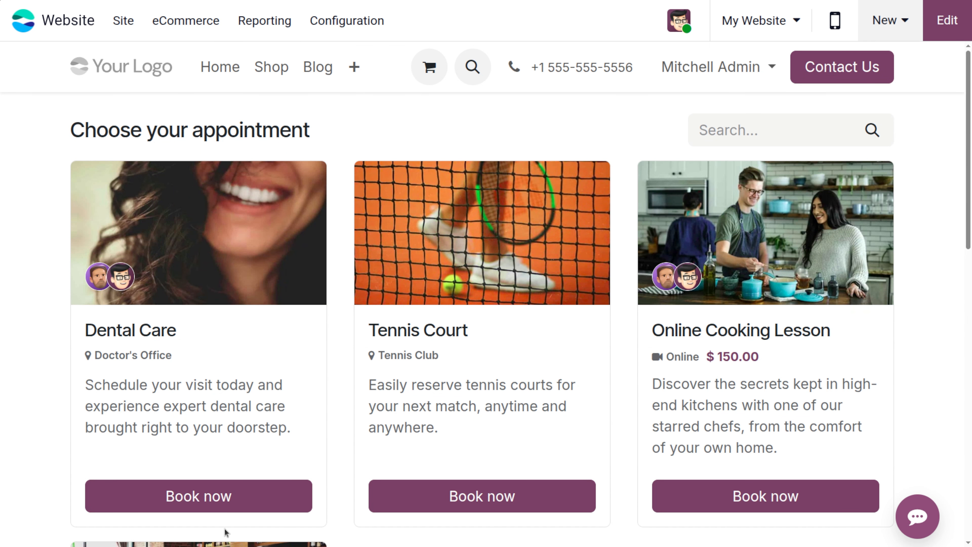
left_click(220, 496)
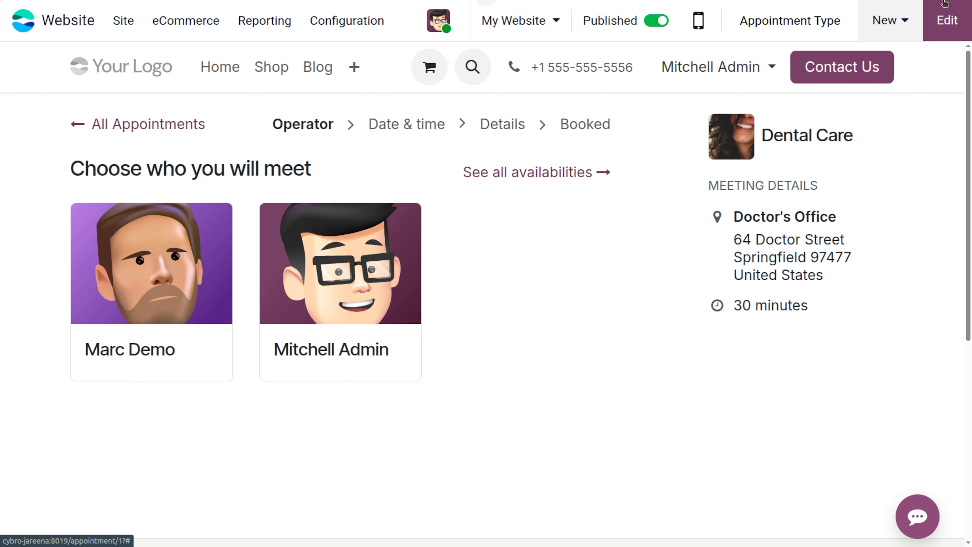
Step: Edit the Dental Care appointment page to enable Allow Guests and save the change
left_click(948, 20)
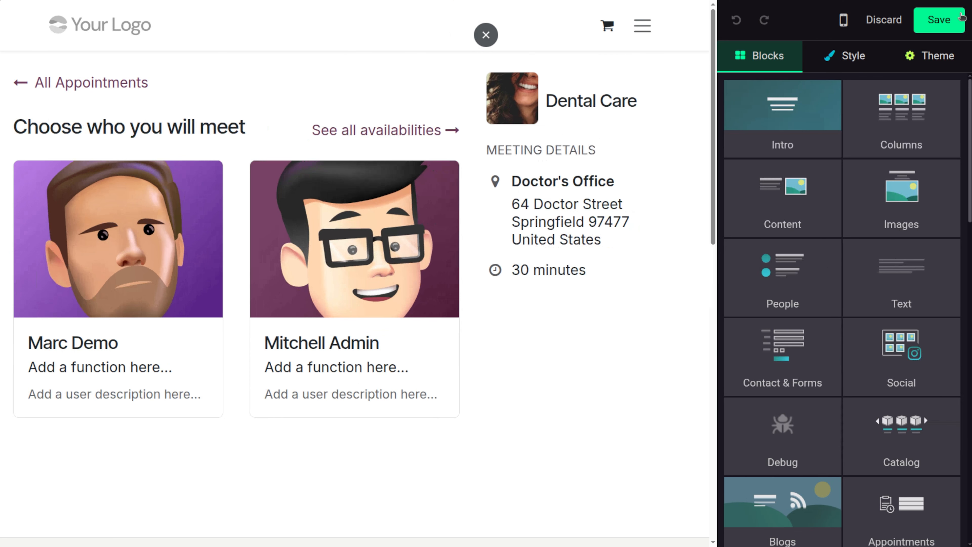
left_click(850, 61)
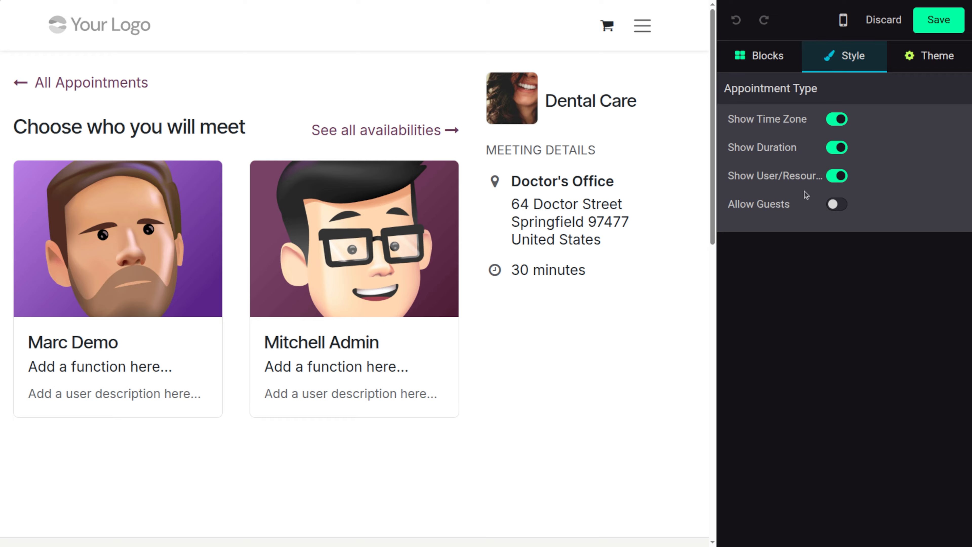
left_click(836, 209)
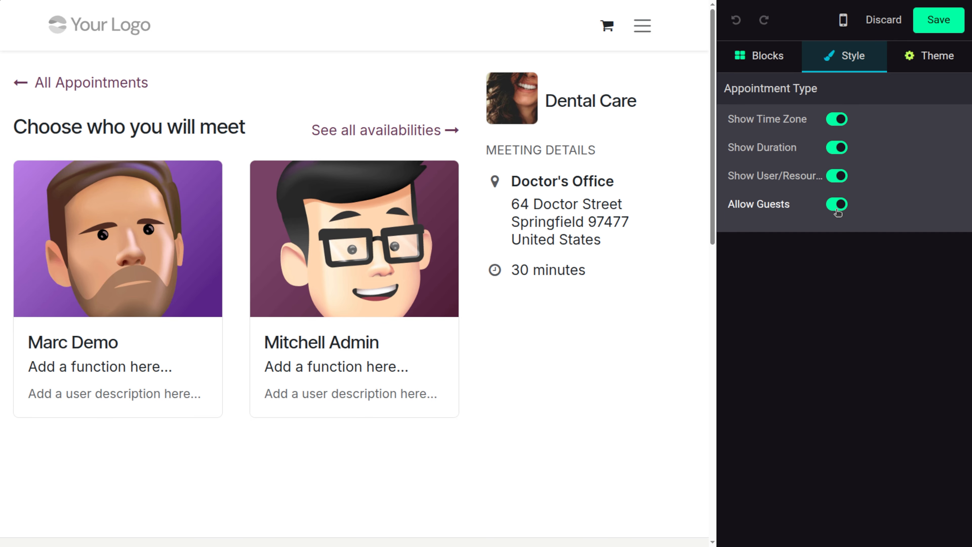
left_click(949, 19)
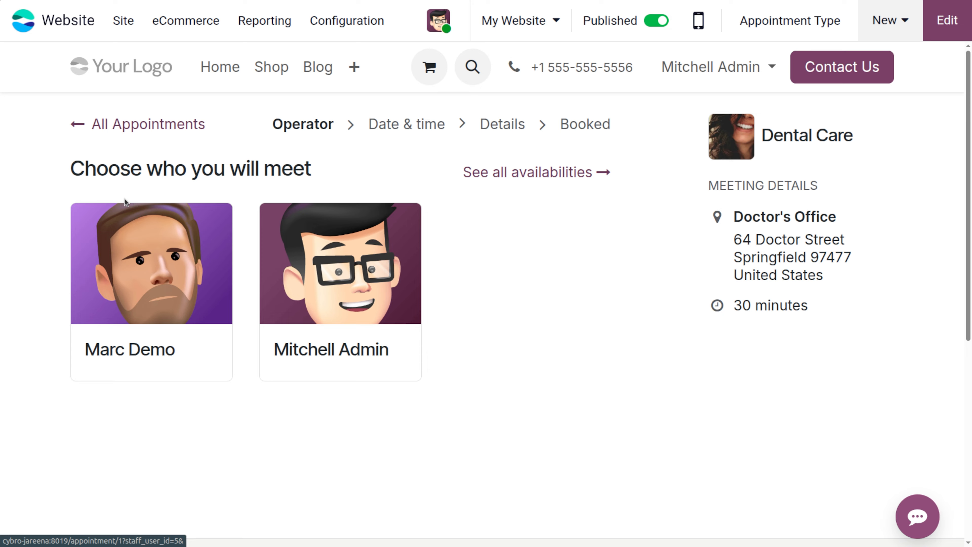
Step: Book the Dental Care appointment with the second operator for November 13, 2025 at 3:00 PM and confirm it
left_click(328, 252)
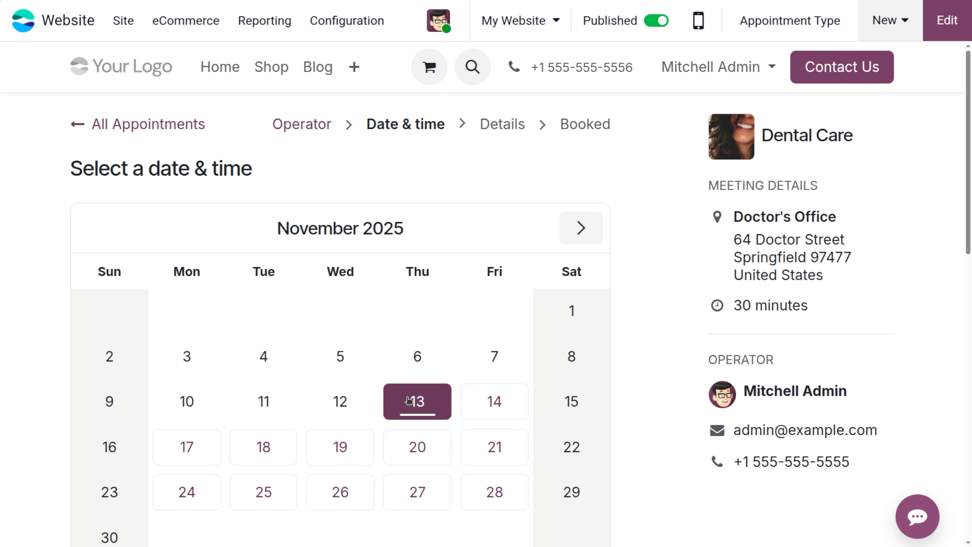
scroll(450, 360, "down", 10)
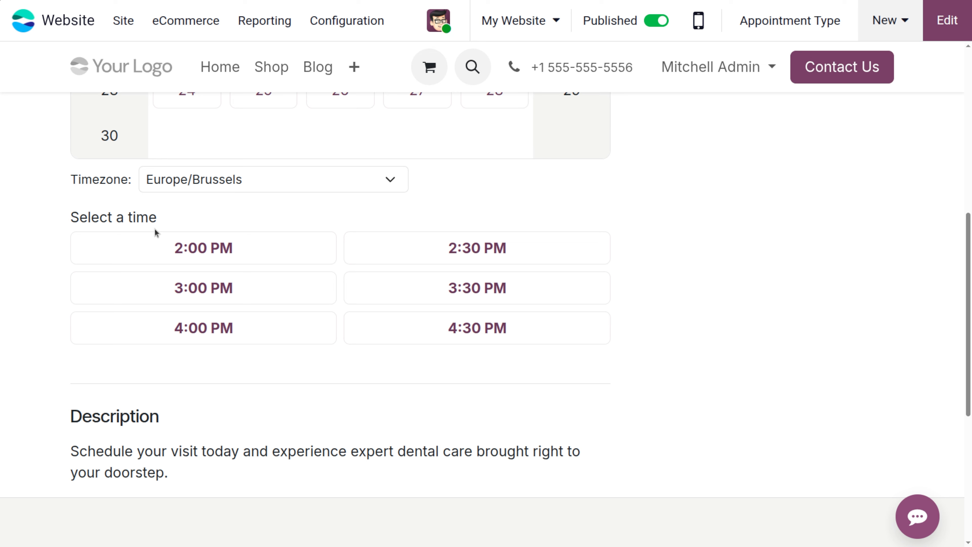
left_click(297, 286)
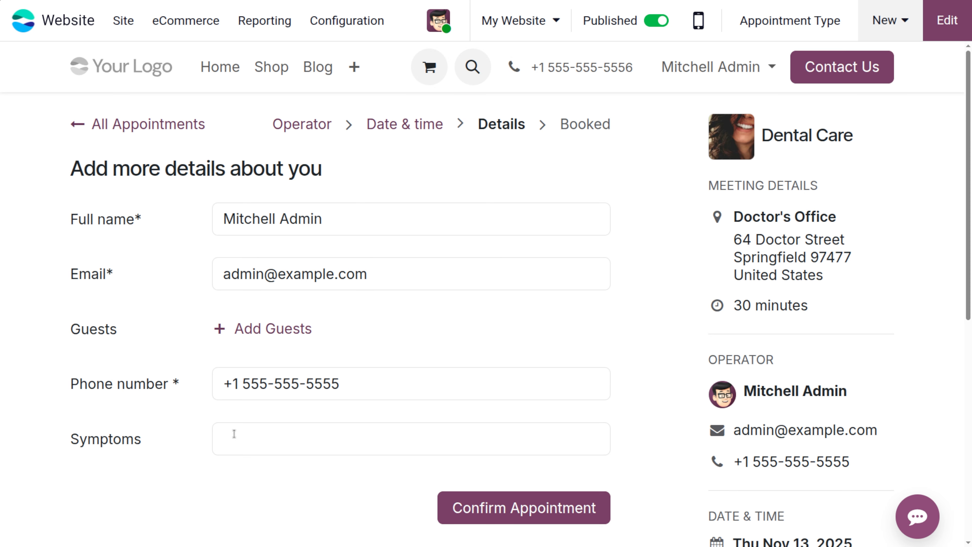
left_click(555, 503)
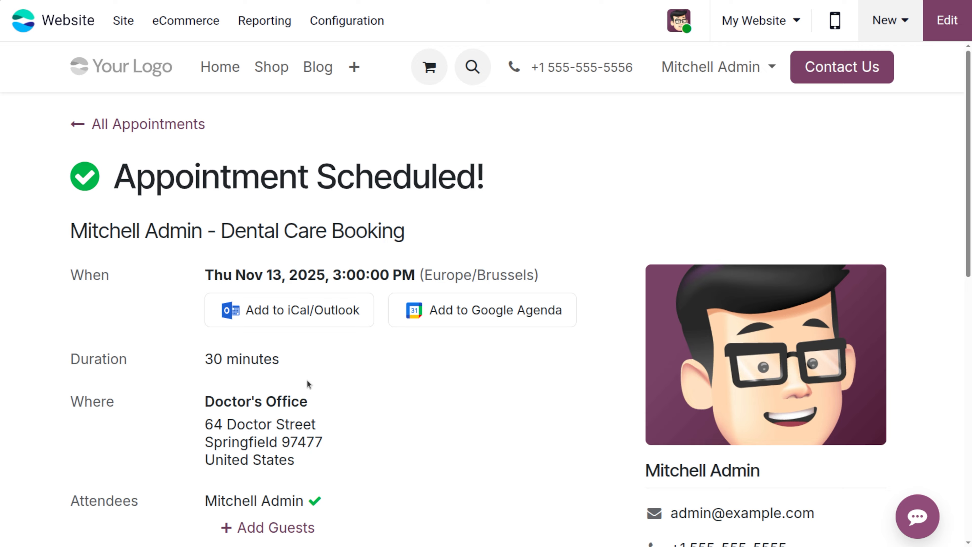
Step: Review the appointment confirmation page's schedule, location, attendees, contact details and cancellation option
scroll(308, 384, "down", 5)
scroll(308, 384, "down", 2)
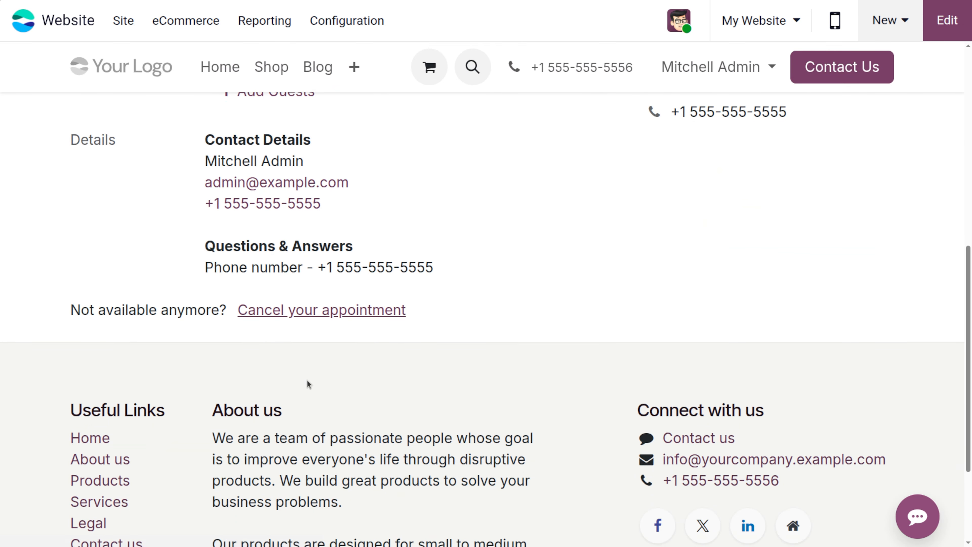
scroll(309, 384, "up", 1)
scroll(307, 380, "up", 2)
scroll(307, 380, "up", 4)
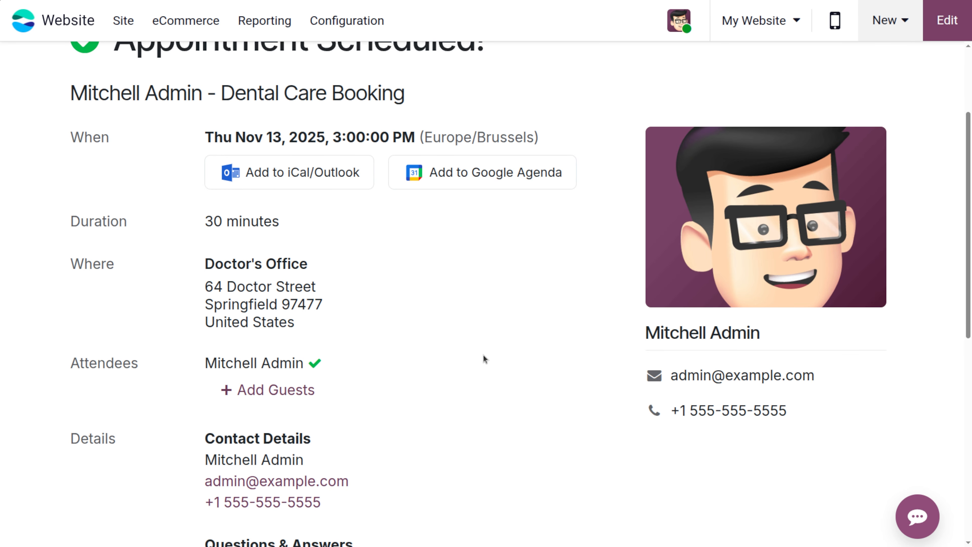
scroll(483, 354, "down", 1)
scroll(483, 355, "up", 3)
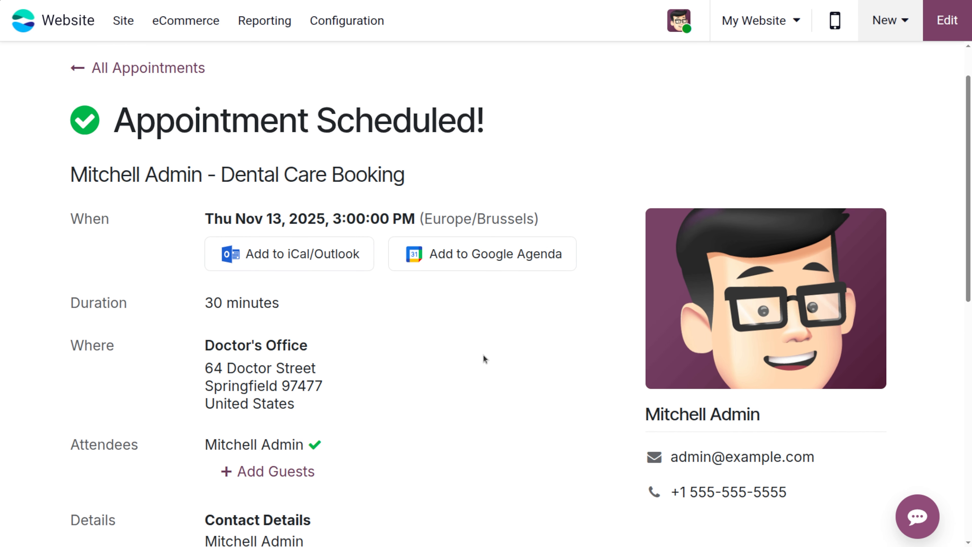
scroll(483, 355, "up", 1)
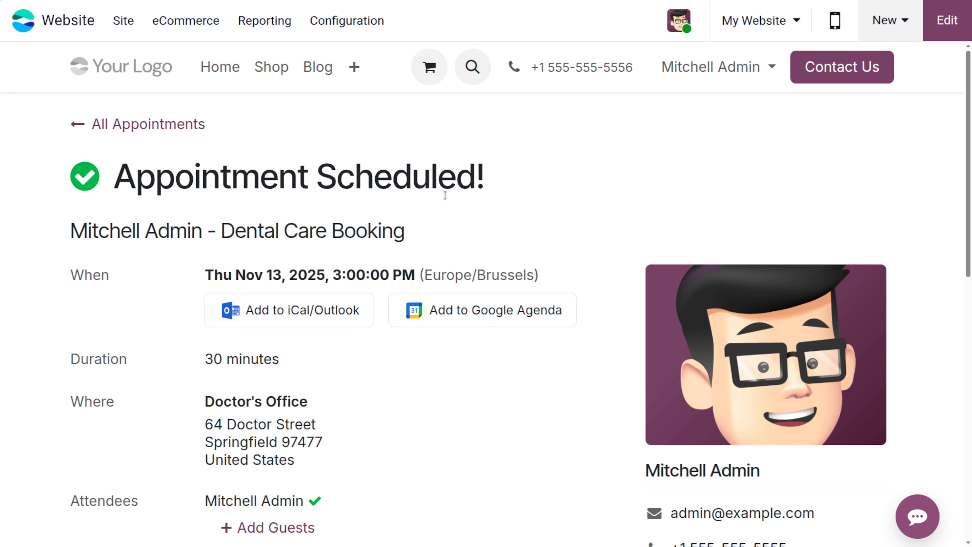
Step: Edit the appointment confirmation page and place a Catalog block above the Appointment Scheduled heading
left_click(947, 20)
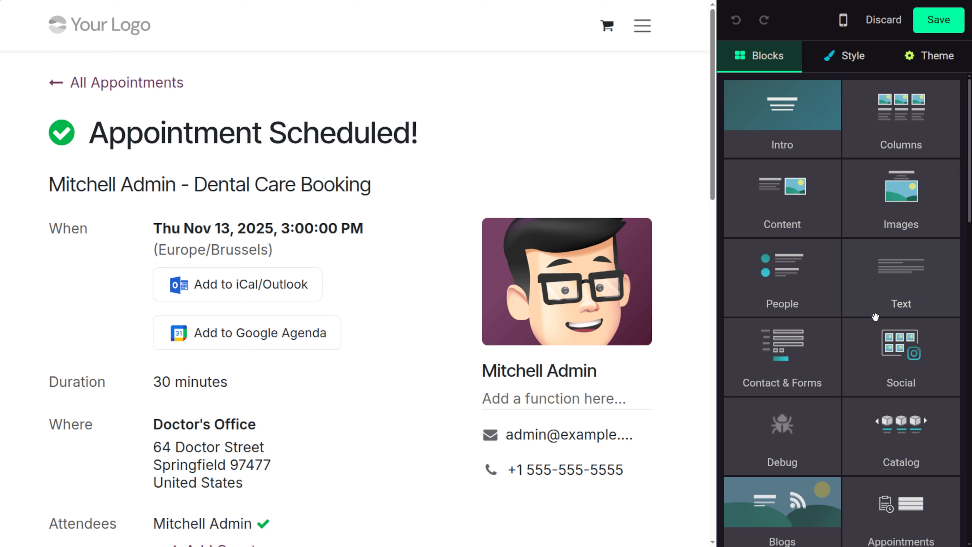
scroll(875, 316, "down", 15)
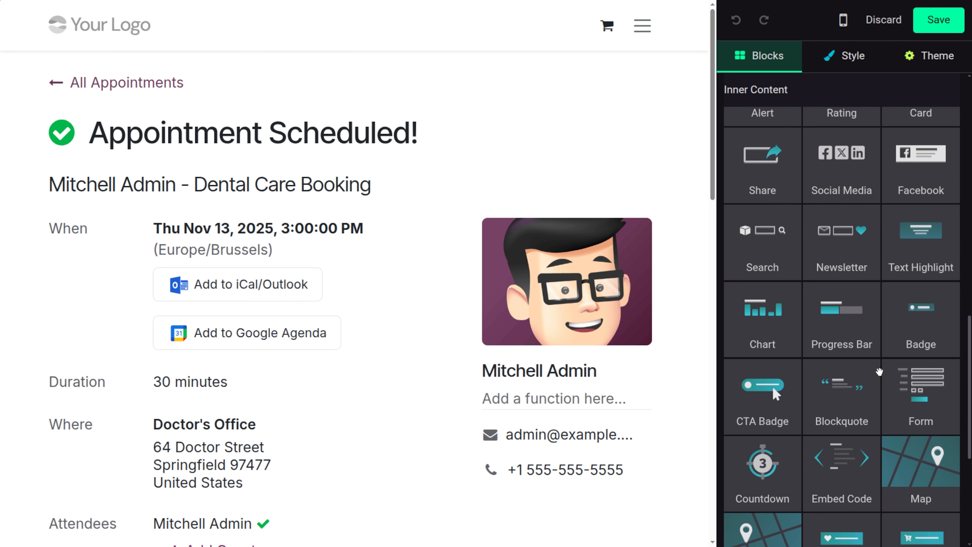
scroll(879, 371, "up", 10)
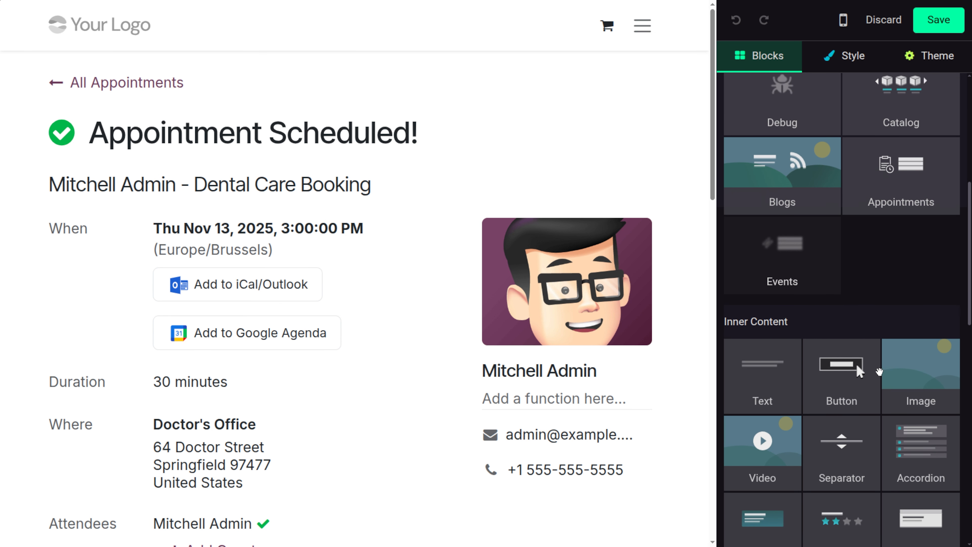
scroll(880, 372, "up", 3)
left_click_drag(896, 187, 358, 120)
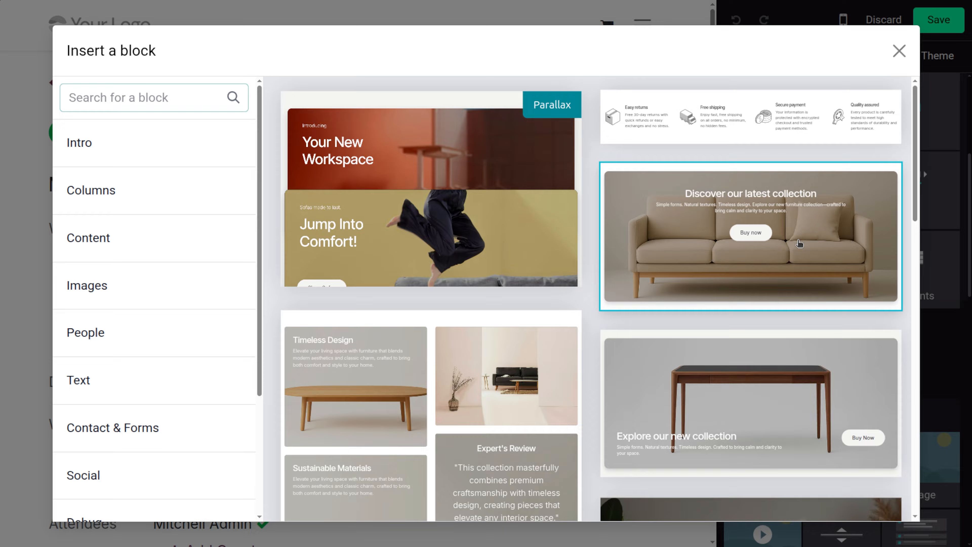
Step: Choose the Crafting Beautiful Spaces dynamic content block from the catalog designs and save the page
scroll(109, 364, "down", 3)
left_click(111, 408)
scroll(115, 409, "up", 4)
scroll(762, 245, "down", 2)
scroll(761, 245, "up", 2)
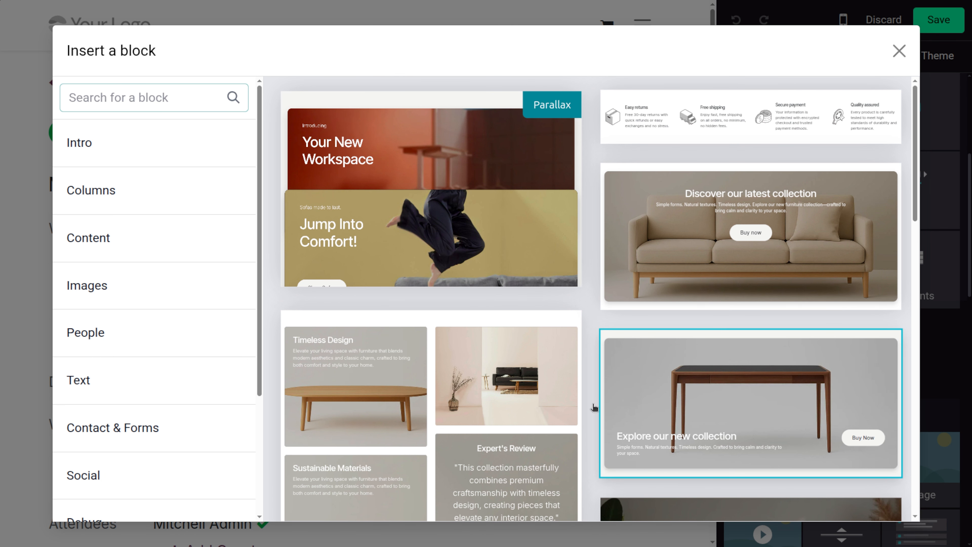
scroll(493, 412, "down", 5)
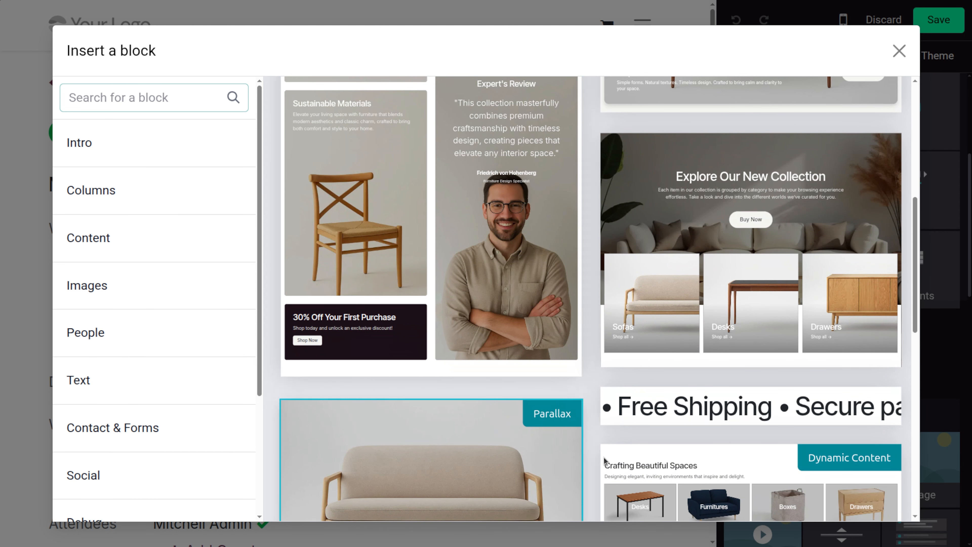
scroll(710, 458, "down", 2)
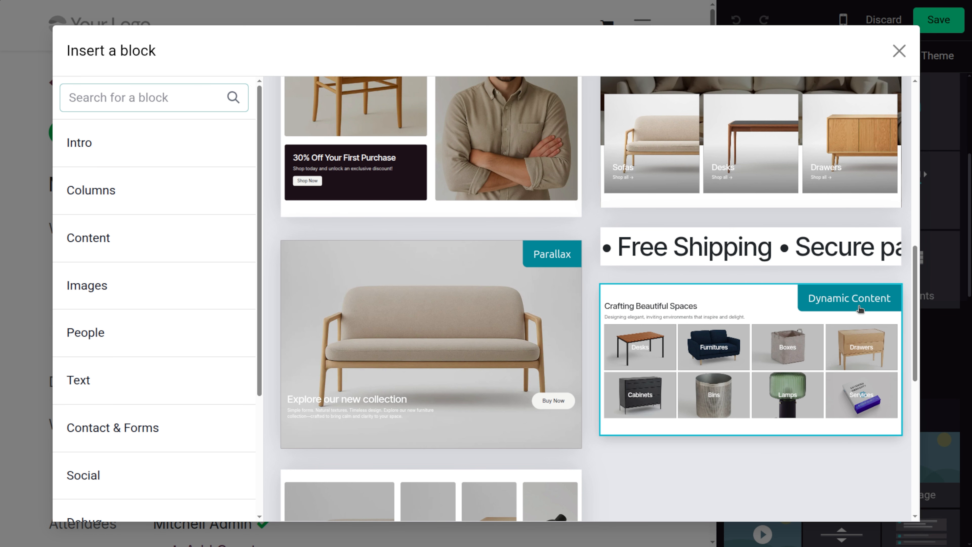
left_click(860, 308)
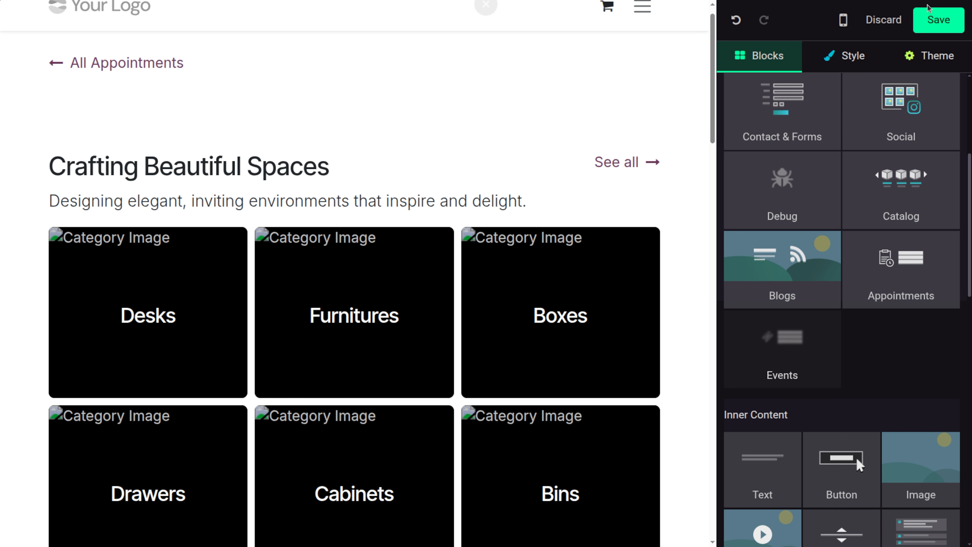
left_click(951, 23)
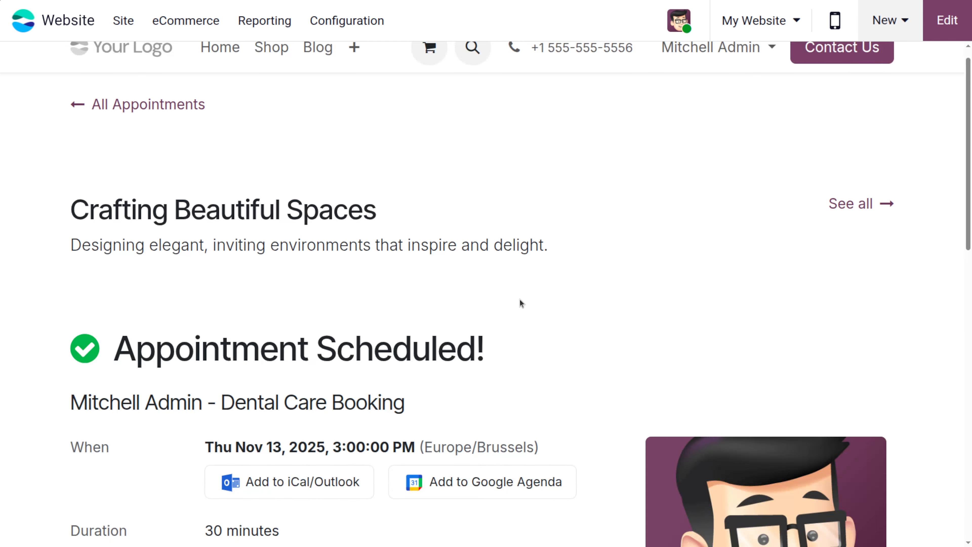
Step: Open the Desks category from the inserted block and look over its products and filters
scroll(522, 303, "down", 5)
scroll(522, 303, "up", 2)
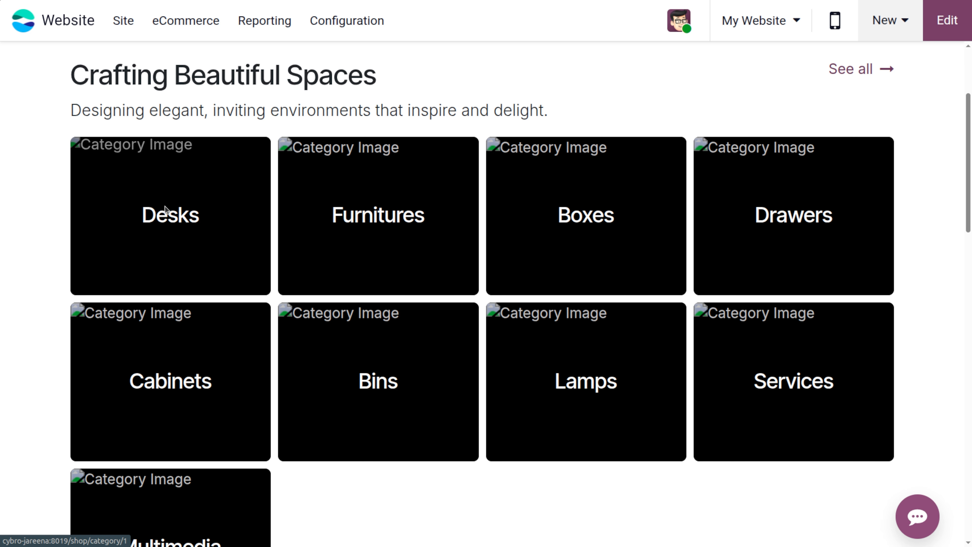
left_click(170, 212)
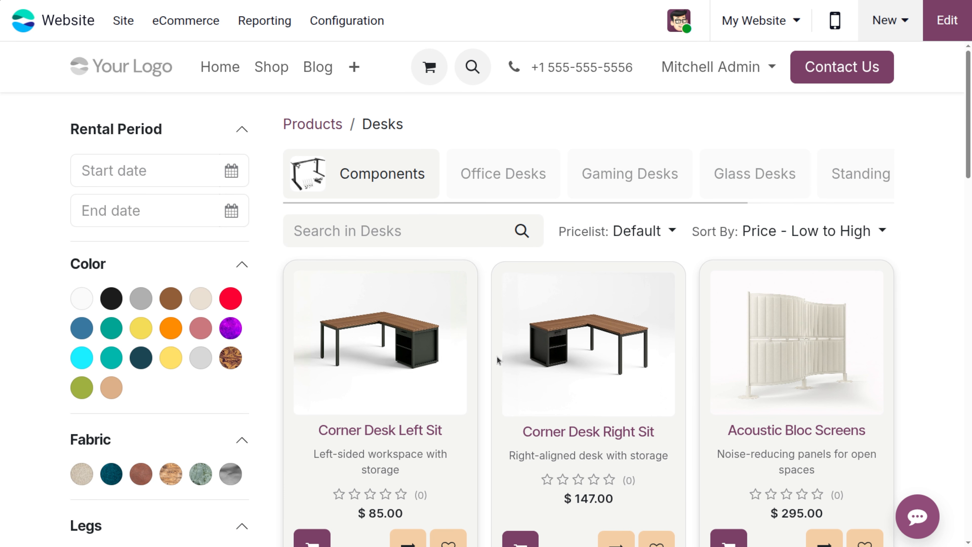
scroll(498, 360, "down", 2)
scroll(496, 356, "down", 3)
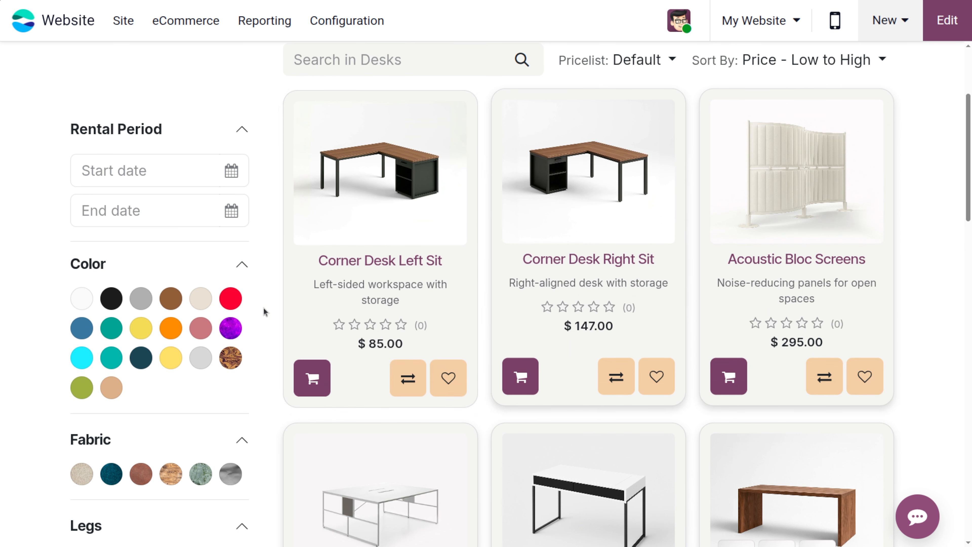
scroll(152, 334, "down", 5)
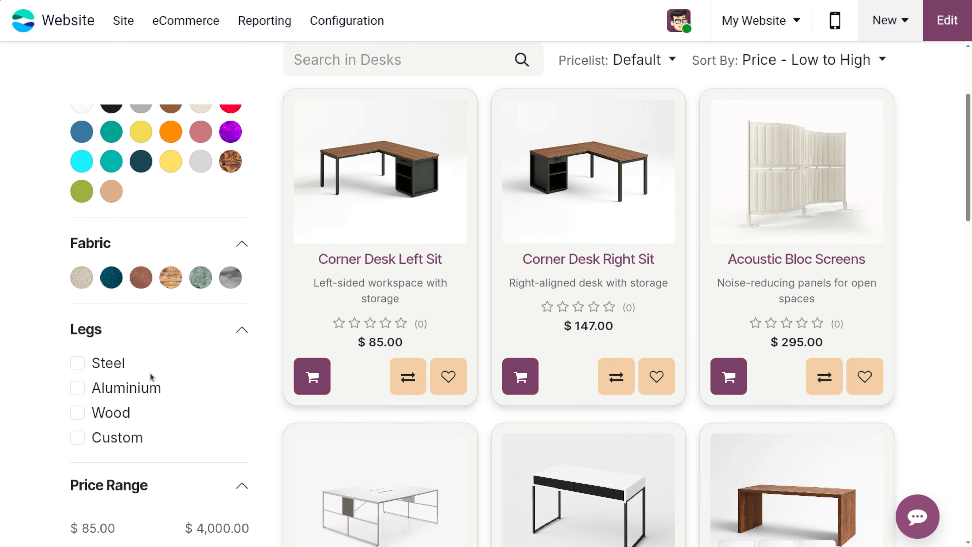
scroll(150, 373, "up", 5)
scroll(634, 295, "up", 4)
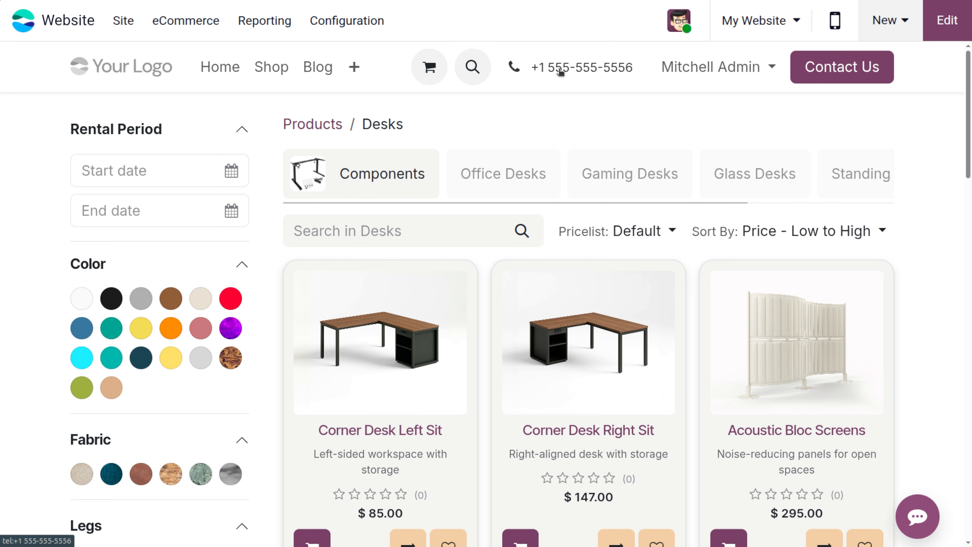
left_click(348, 21)
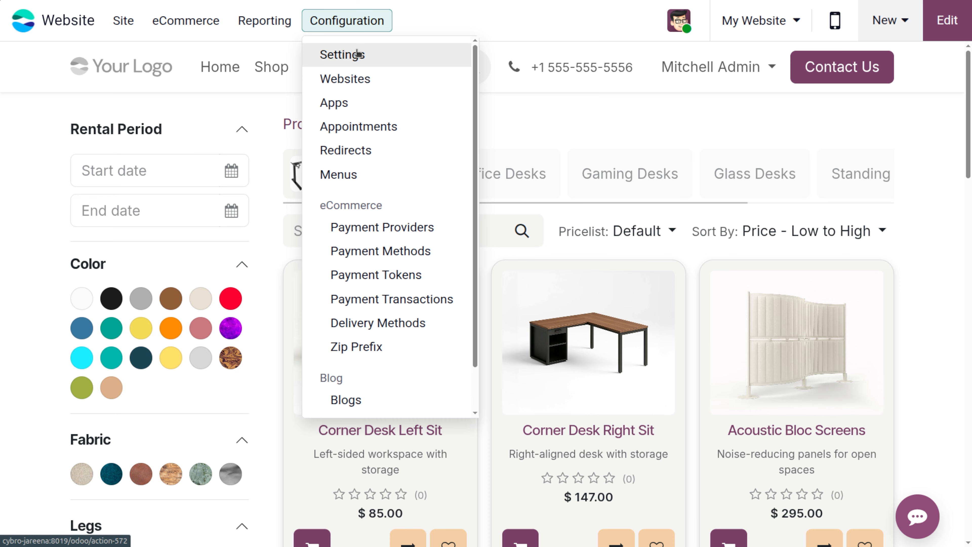
left_click(467, 18)
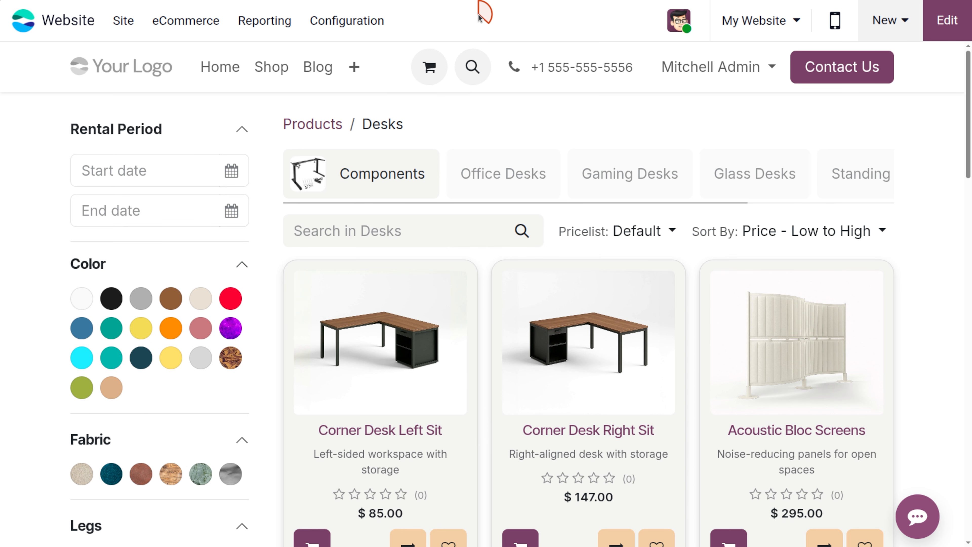
Step: Open the Corner Desk Left Sit product and add one to the cart without any optional products
left_click(385, 364)
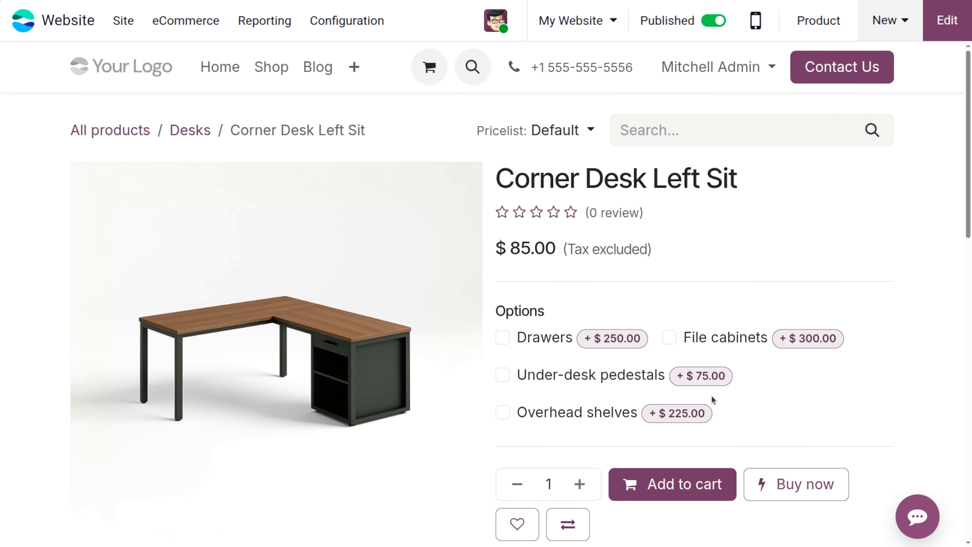
scroll(711, 396, "down", 5)
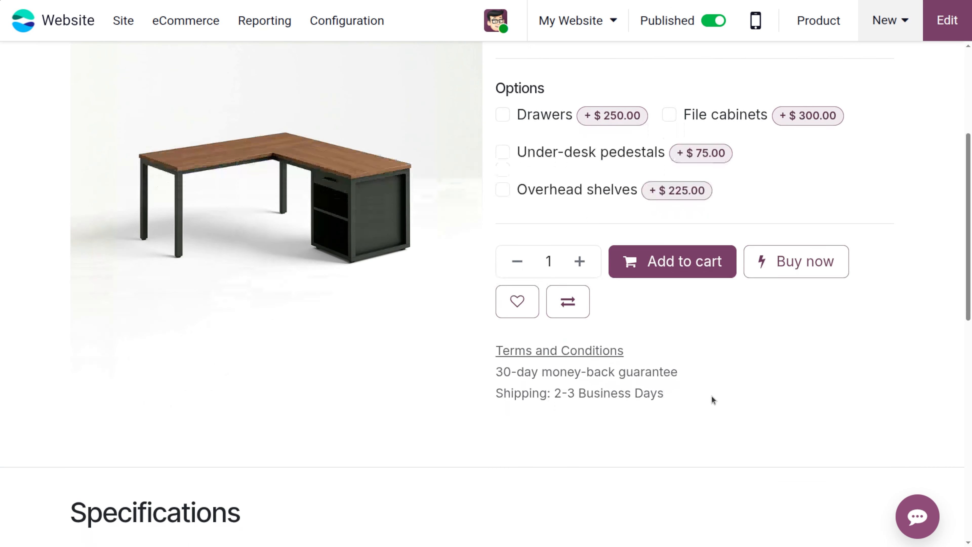
left_click(689, 257)
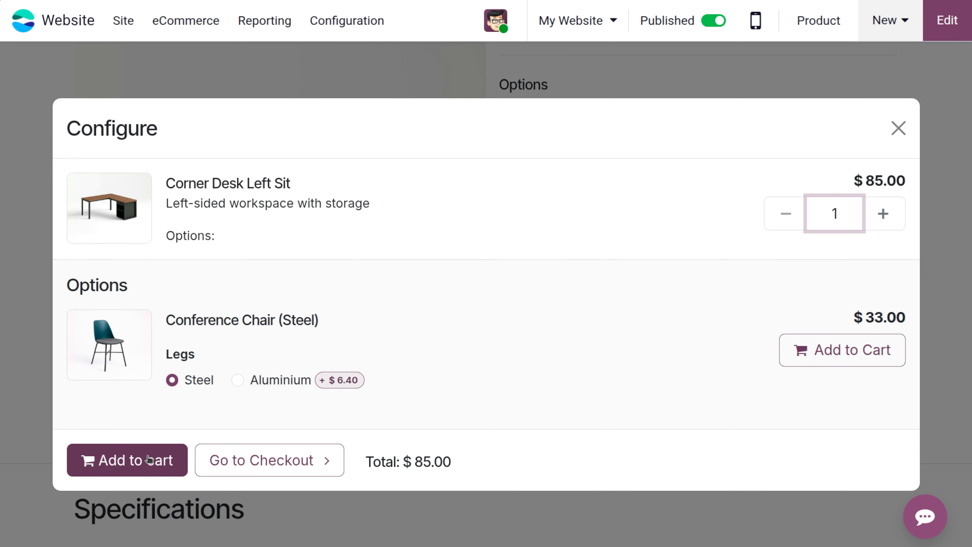
left_click(149, 459)
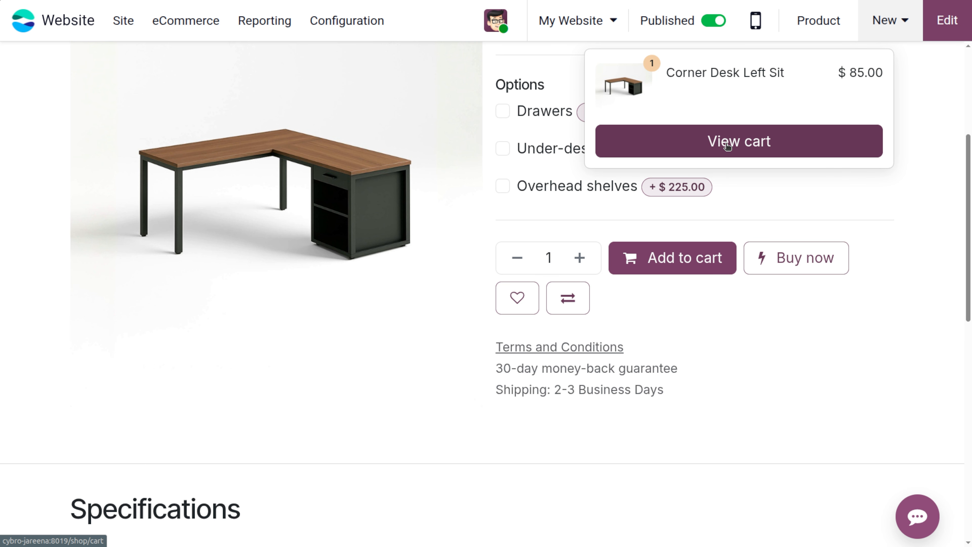
Step: View the cart's order summary and proceed to checkout
left_click(727, 144)
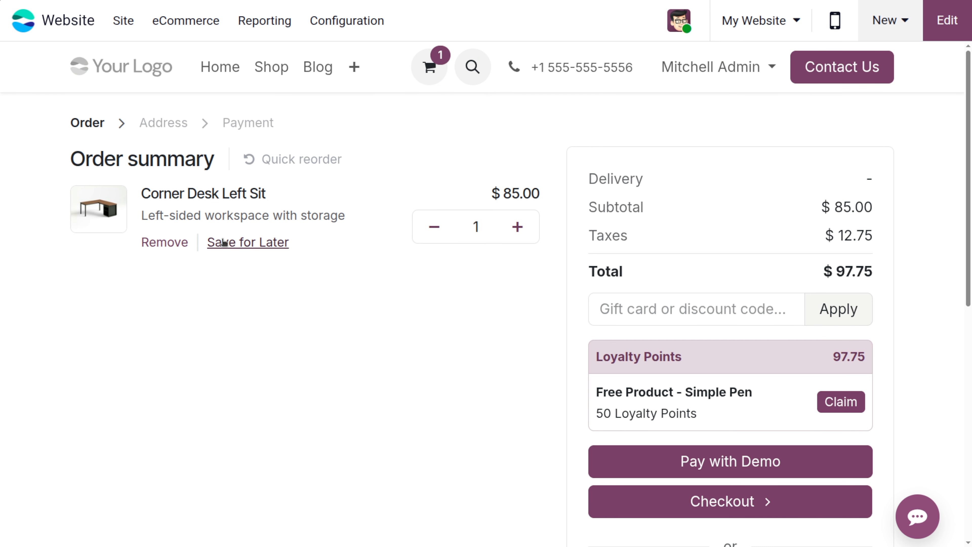
scroll(158, 281, "down", 3)
scroll(158, 283, "up", 3)
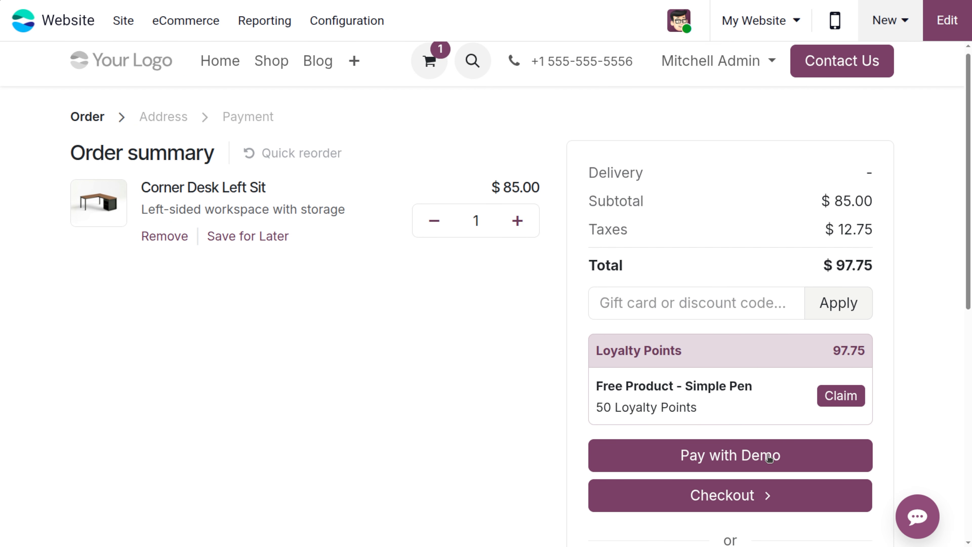
scroll(726, 494, "down", 4)
scroll(727, 495, "up", 2)
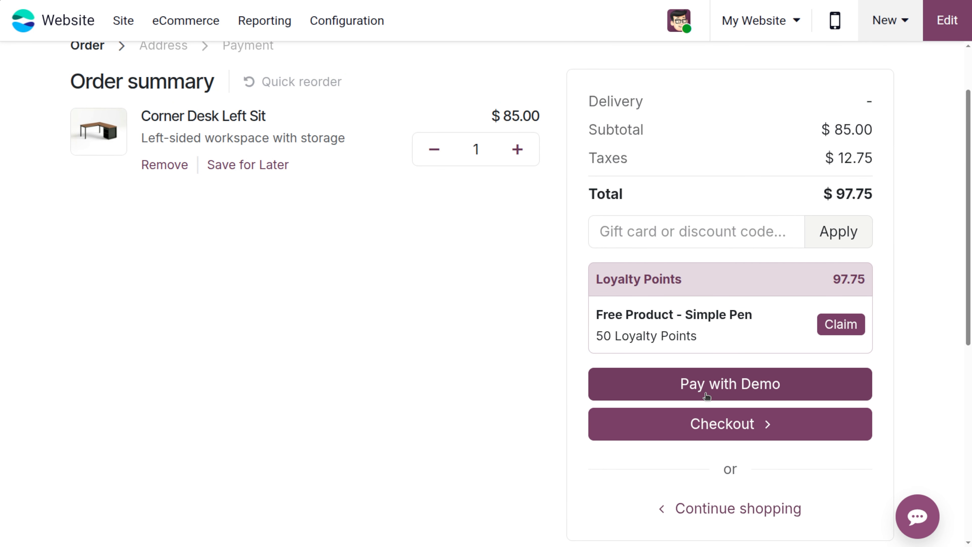
left_click(722, 425)
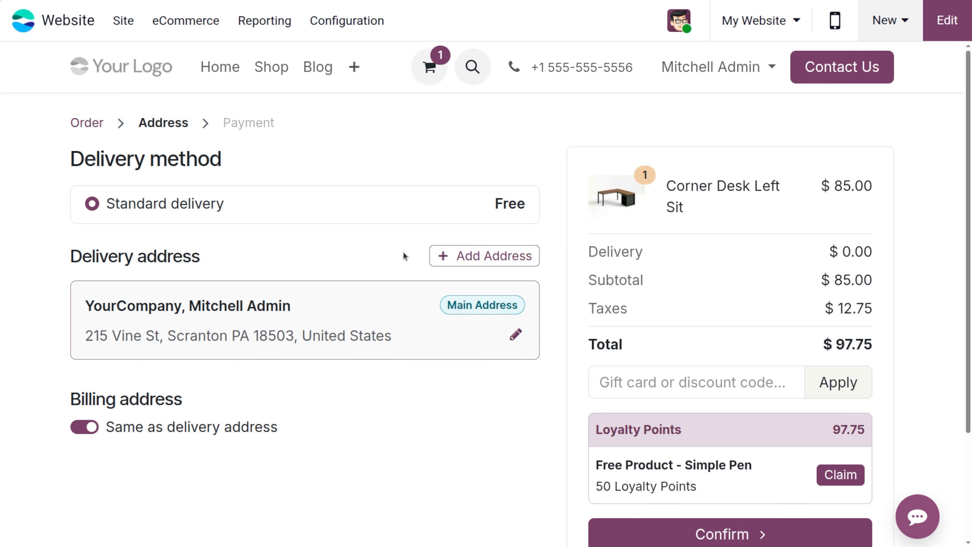
Step: Review the delivery and billing details, keep Standard delivery and the main address, and confirm to reach payment
scroll(352, 433, "down", 1)
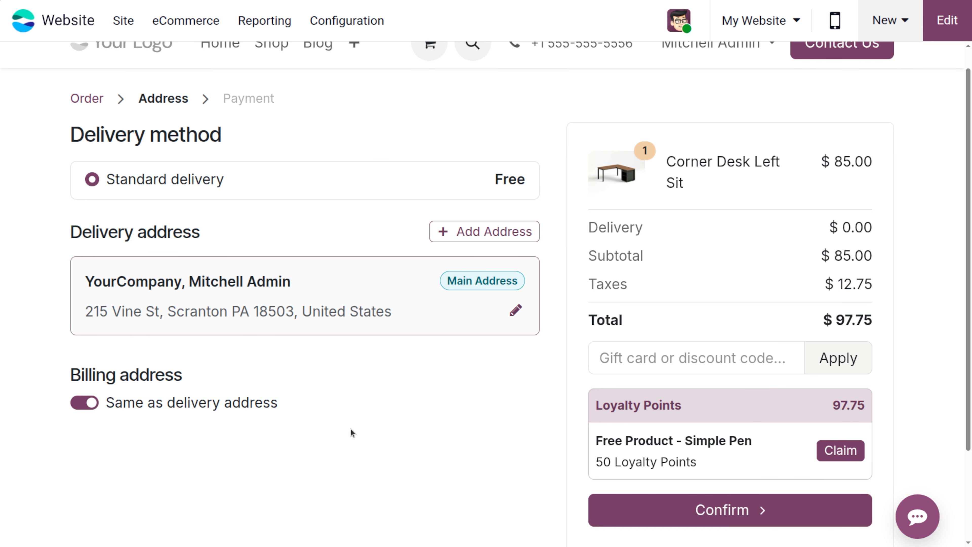
scroll(351, 432, "down", 3)
scroll(351, 429, "up", 4)
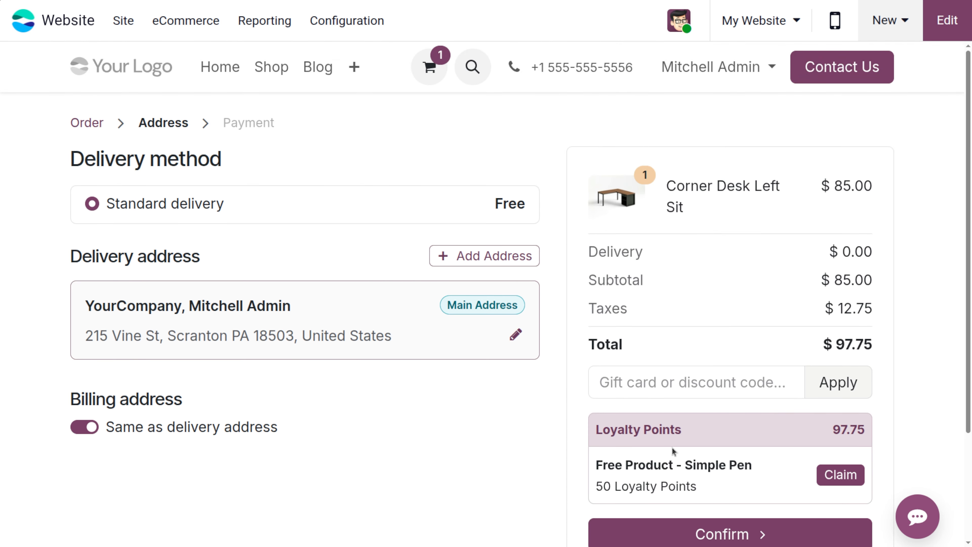
left_click(734, 543)
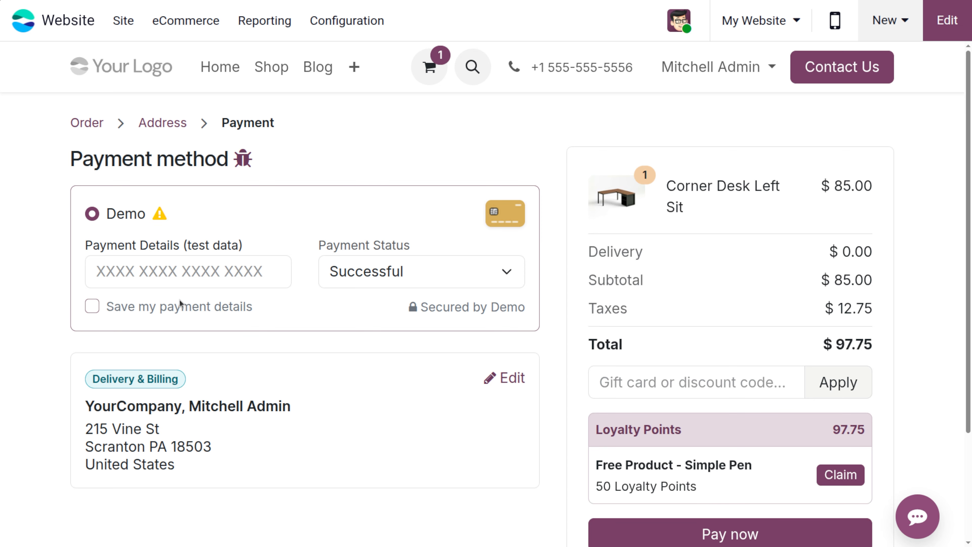
Step: Pay for the Corner Desk Left Sit order with the Demo payment method, keeping the payment status as Successful
scroll(646, 364, "down", 3)
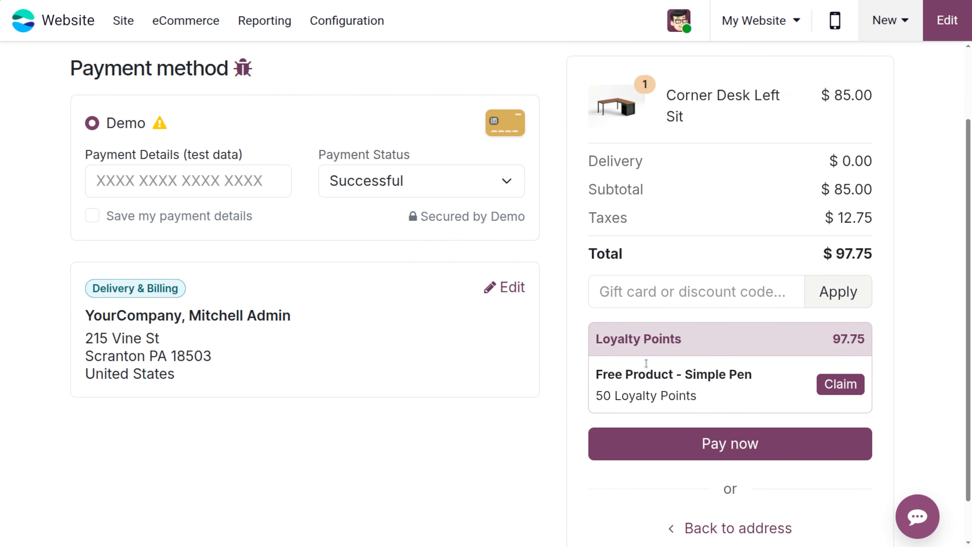
left_click(692, 396)
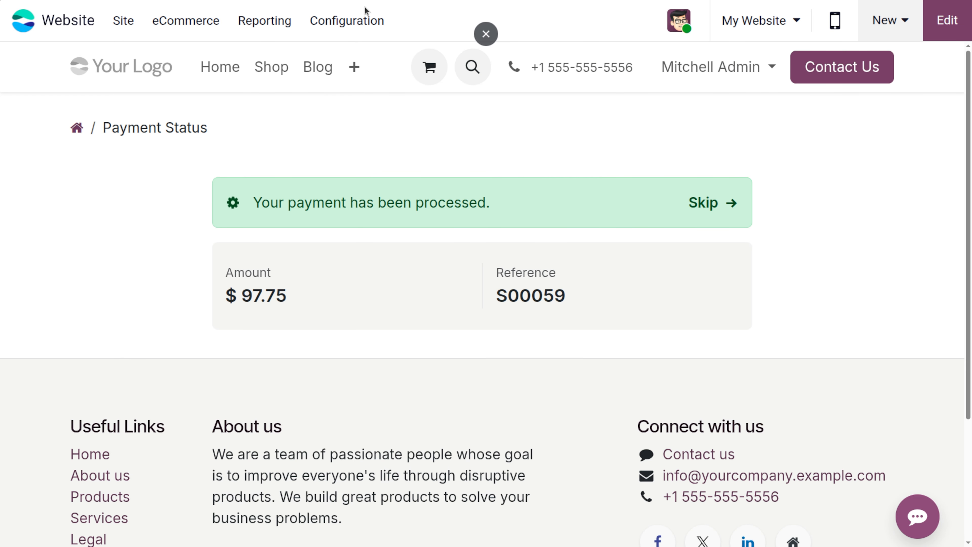
Step: Open the Website settings and look through the general, eCommerce and Tracking & SEO options for delivery and payment configuration
left_click(329, 22)
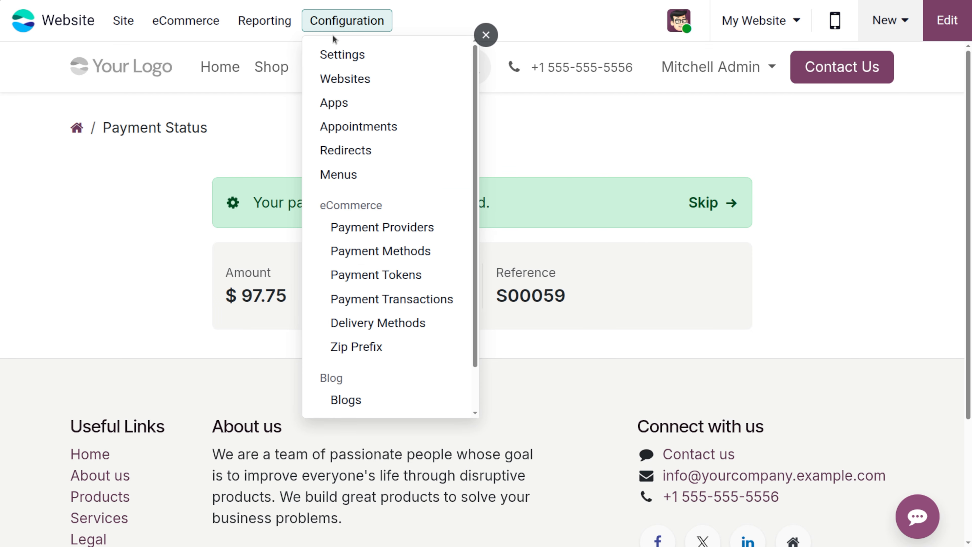
left_click(348, 57)
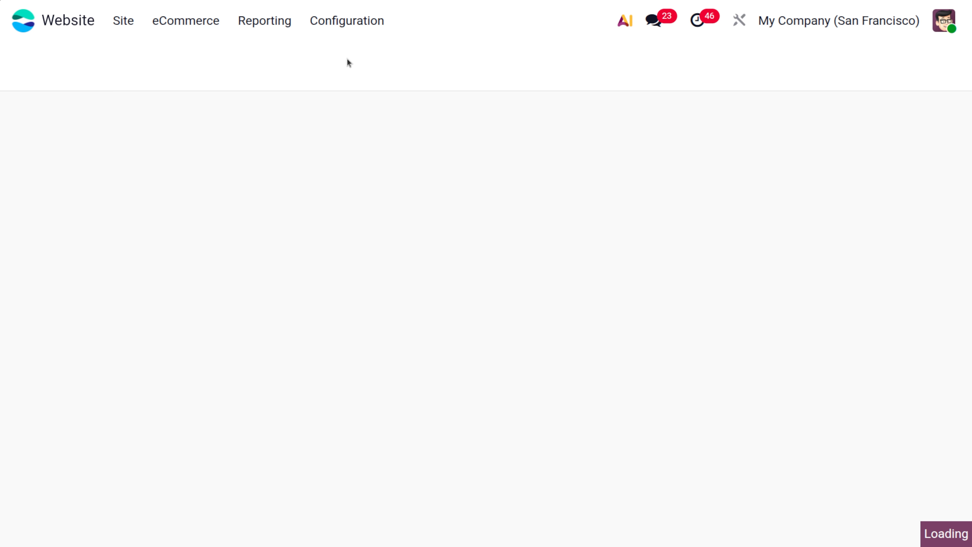
scroll(415, 409, "down", 5)
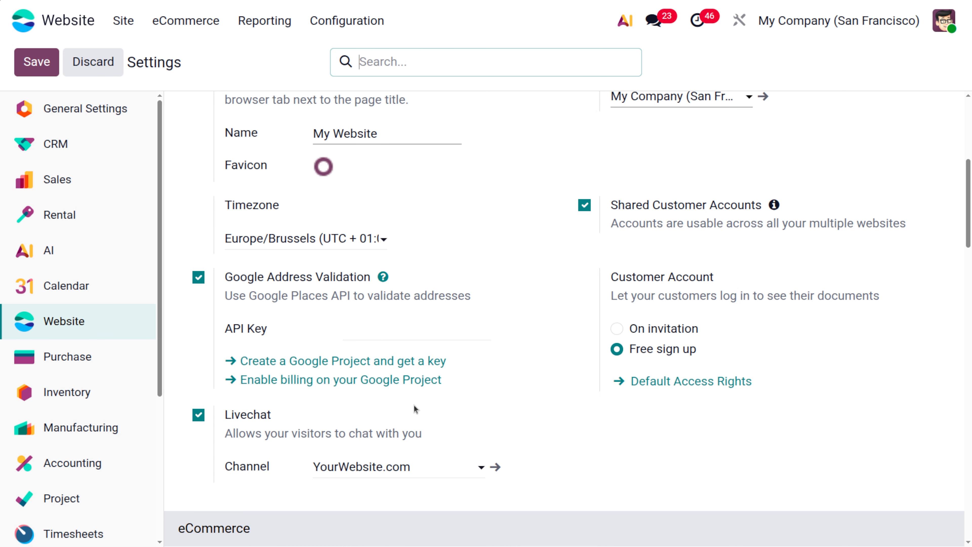
scroll(413, 405, "down", 7)
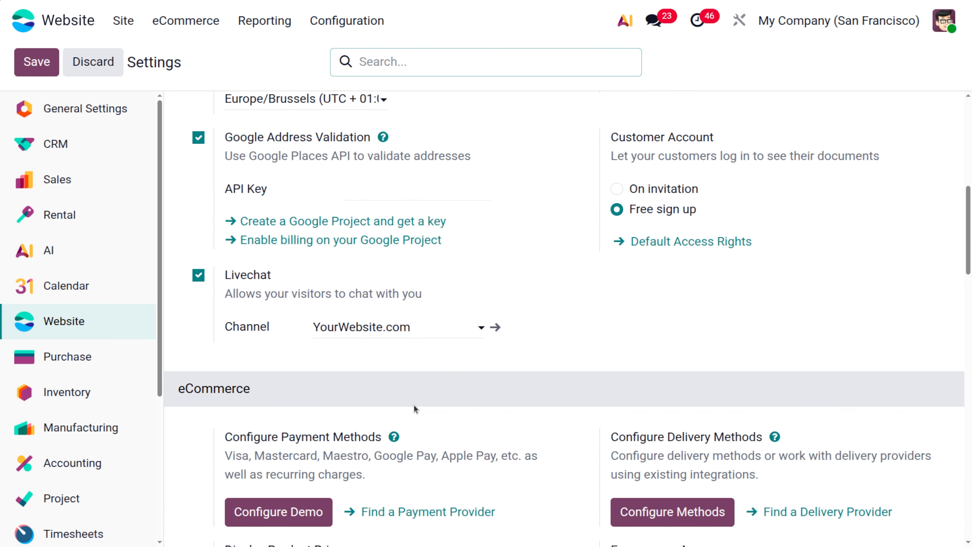
scroll(414, 405, "down", 10)
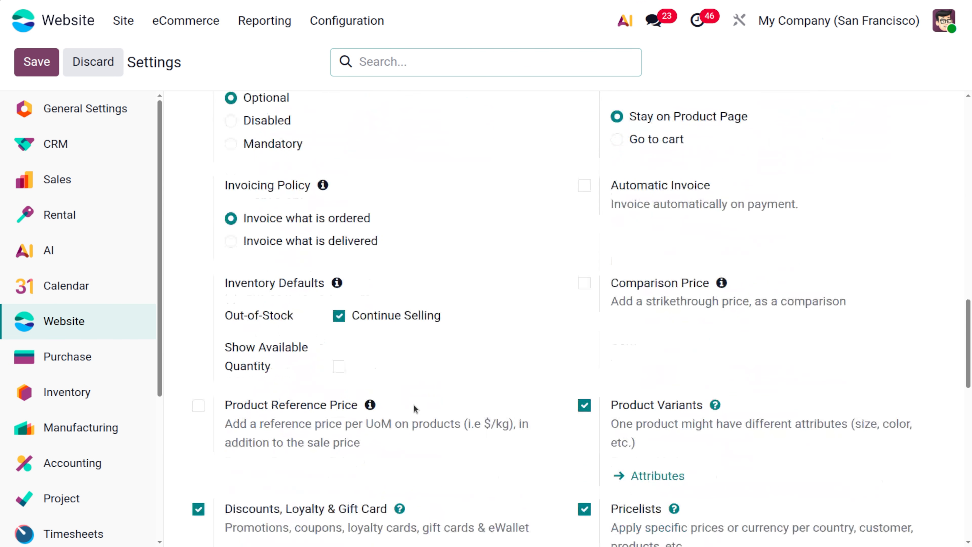
scroll(414, 405, "down", 6)
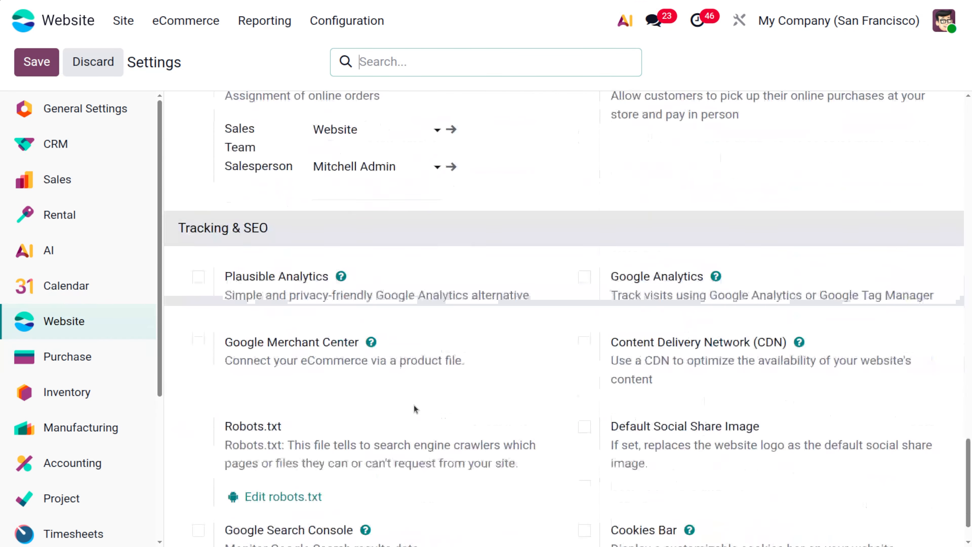
scroll(413, 405, "up", 15)
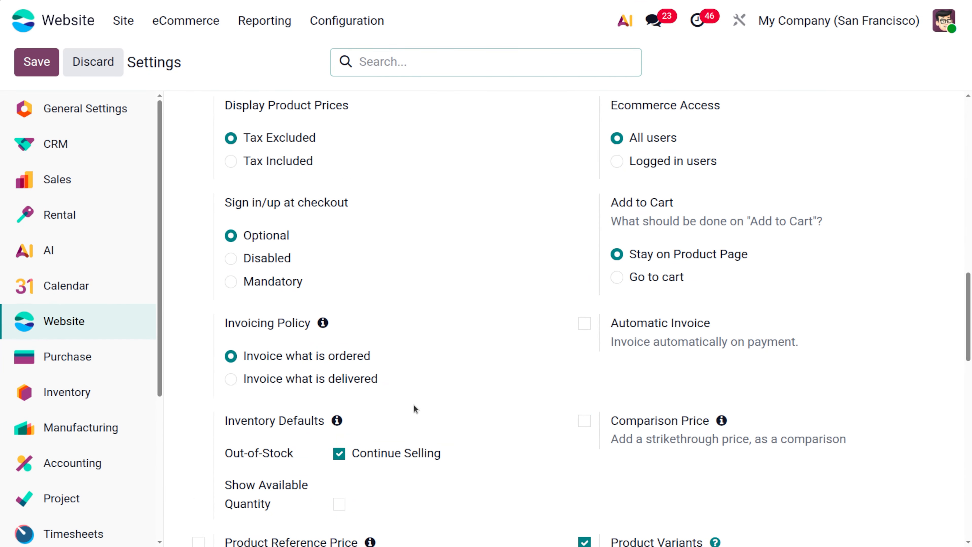
scroll(413, 405, "up", 7)
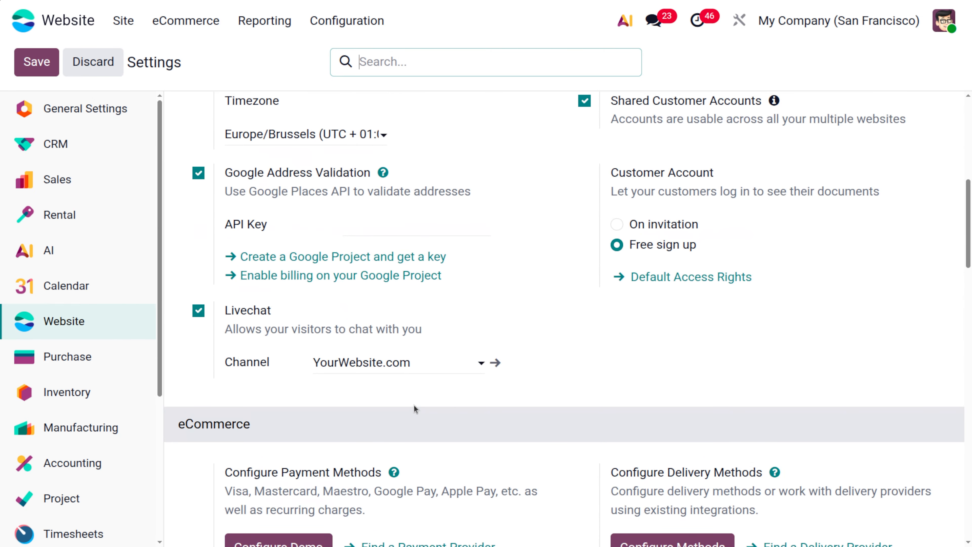
scroll(413, 405, "up", 6)
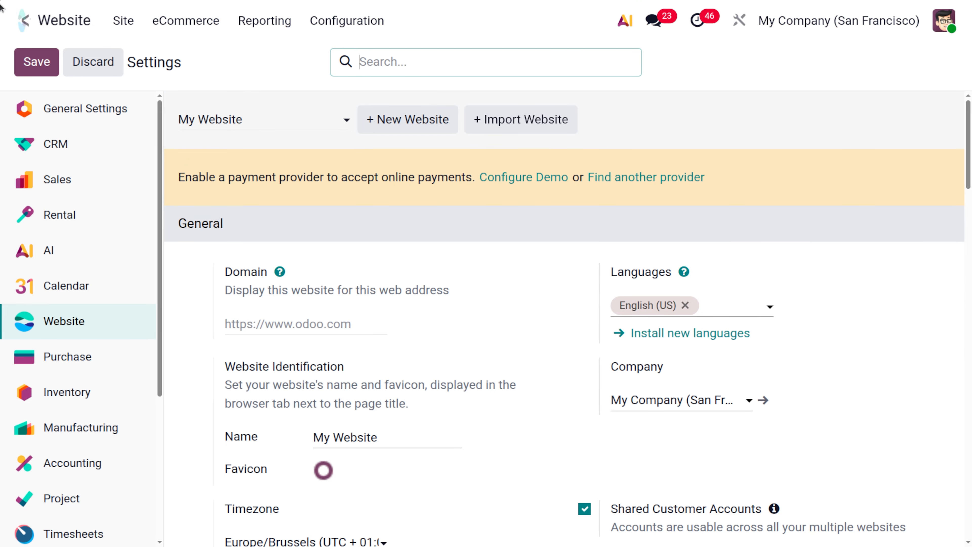
Step: Switch to the Sales app and open the Shipping Methods list from the Shipping section of its settings
left_click(20, 17)
type("sa")
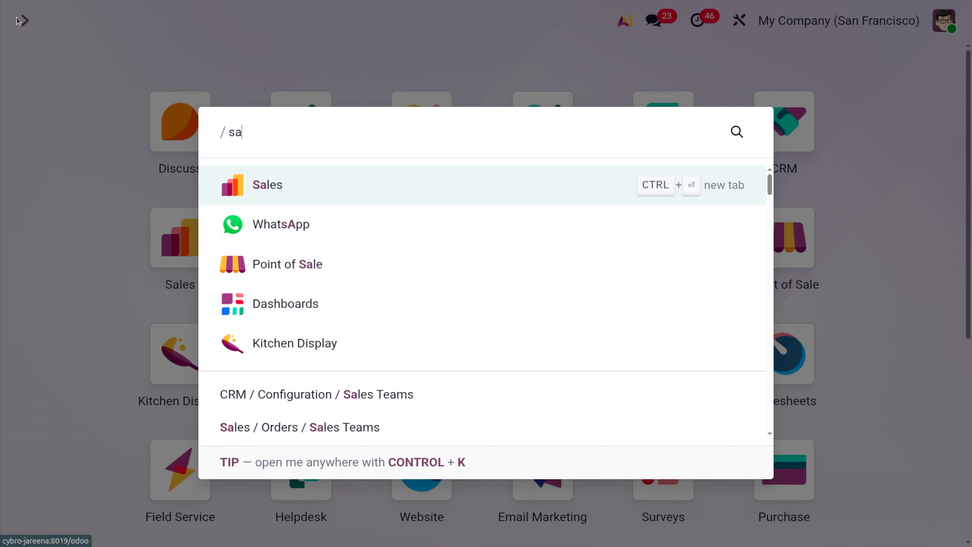
key("Return")
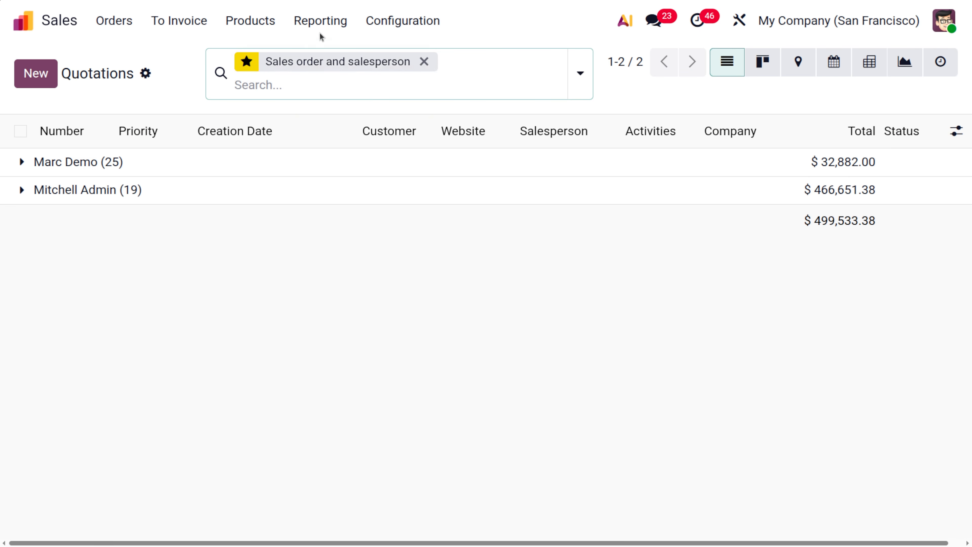
left_click(396, 17)
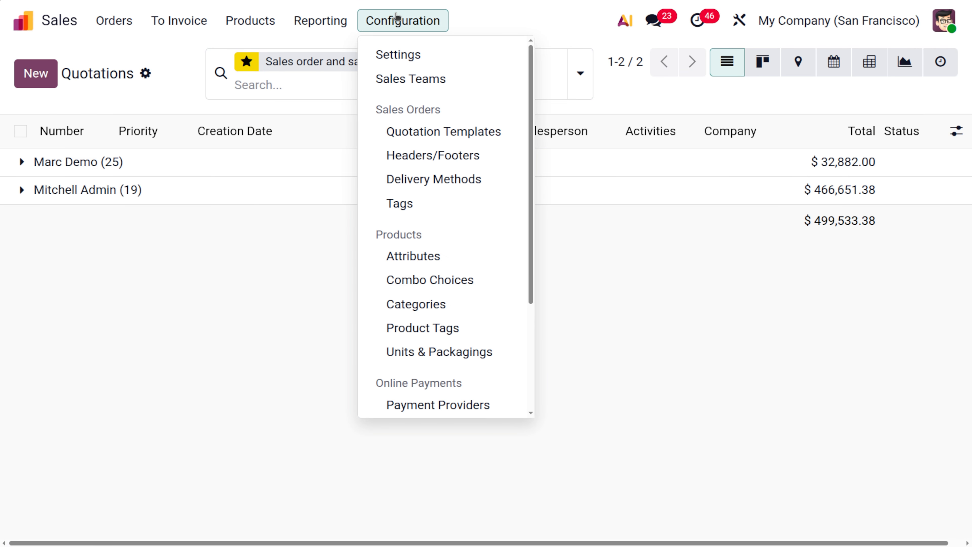
left_click(412, 55)
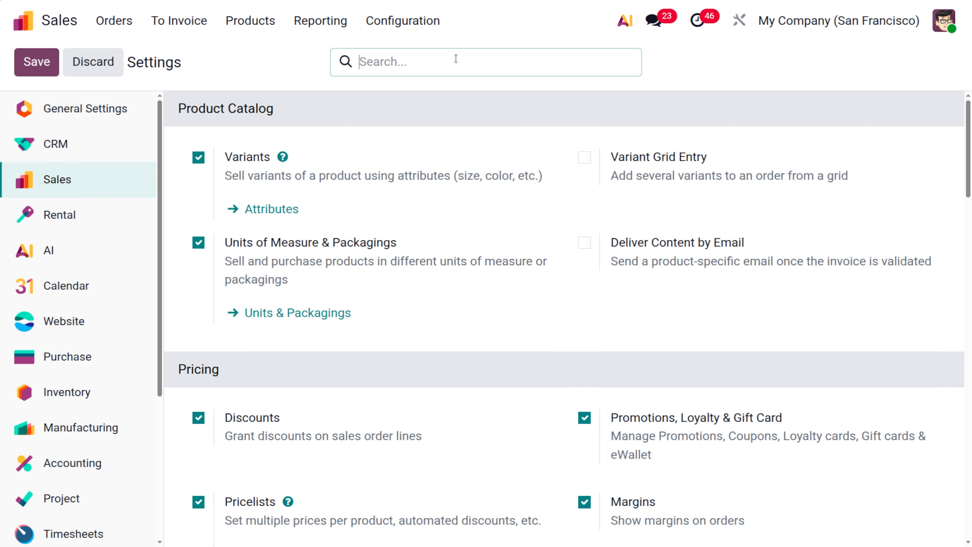
scroll(445, 422, "down", 15)
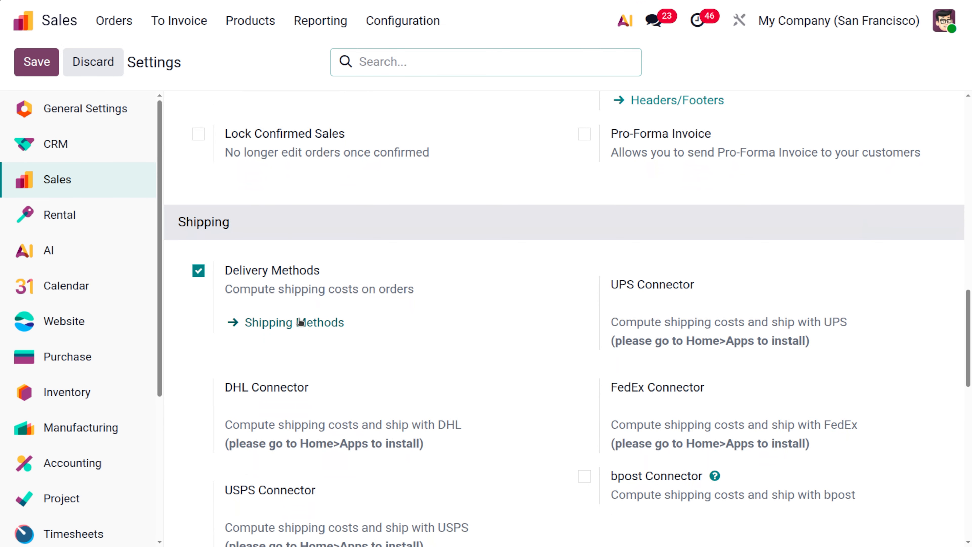
left_click(302, 323)
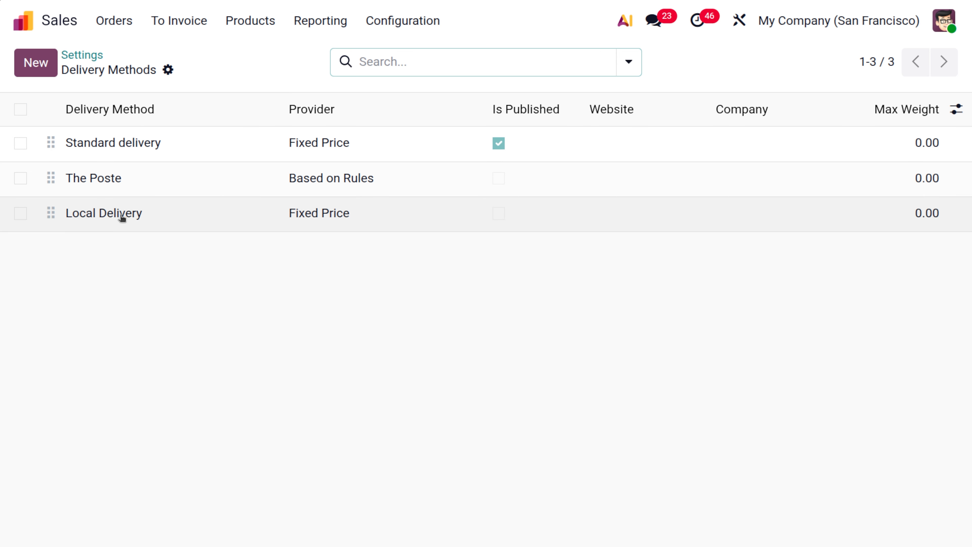
Step: Enable Cash on Delivery for the Standard delivery method and save the record
left_click(89, 150)
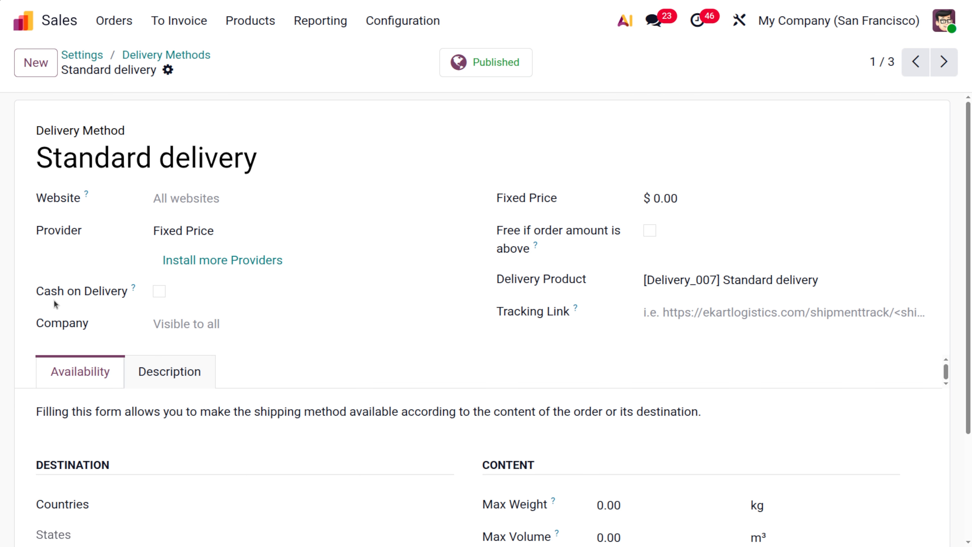
left_click(157, 294)
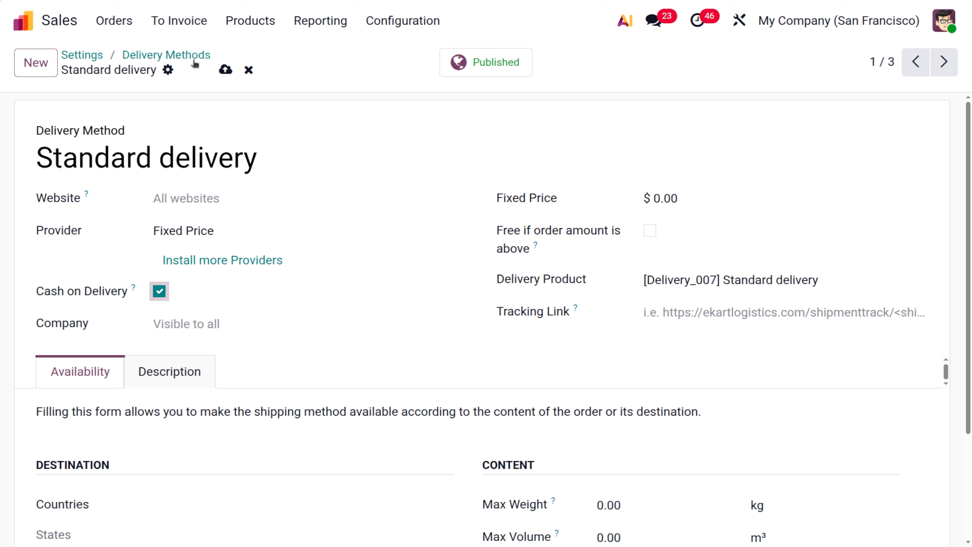
left_click(225, 71)
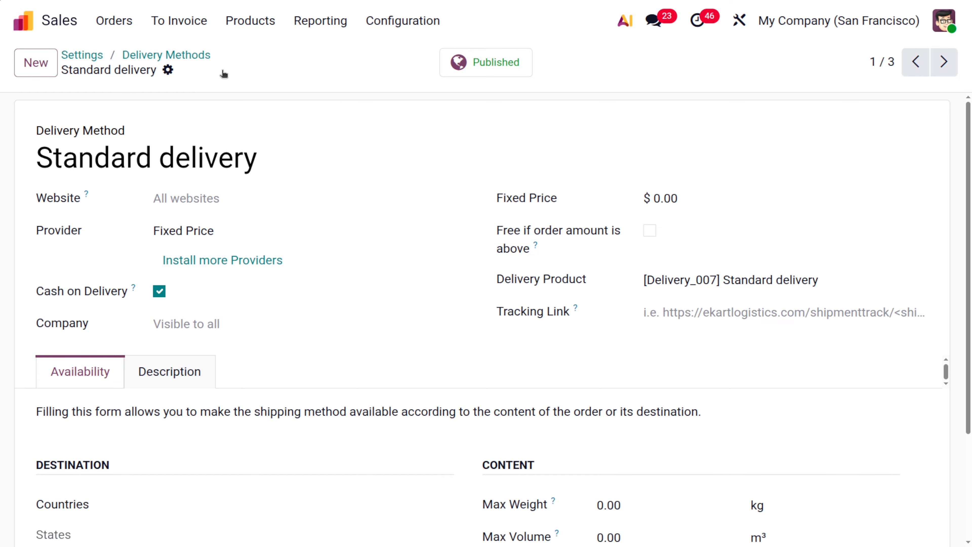
Step: Switch to the Website app, open the Printer product in the shop and add one to the cart with the default rental period
left_click(35, 21)
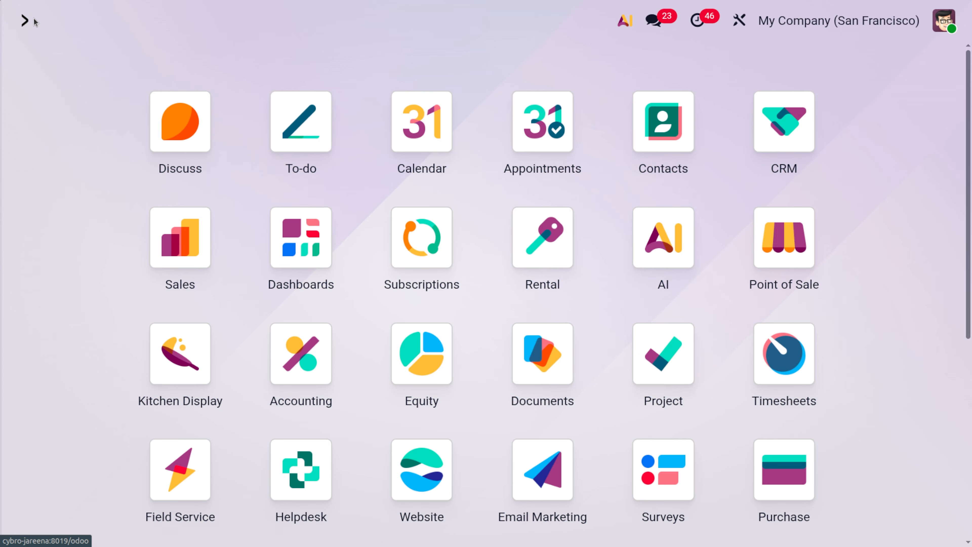
type("we")
key("Return")
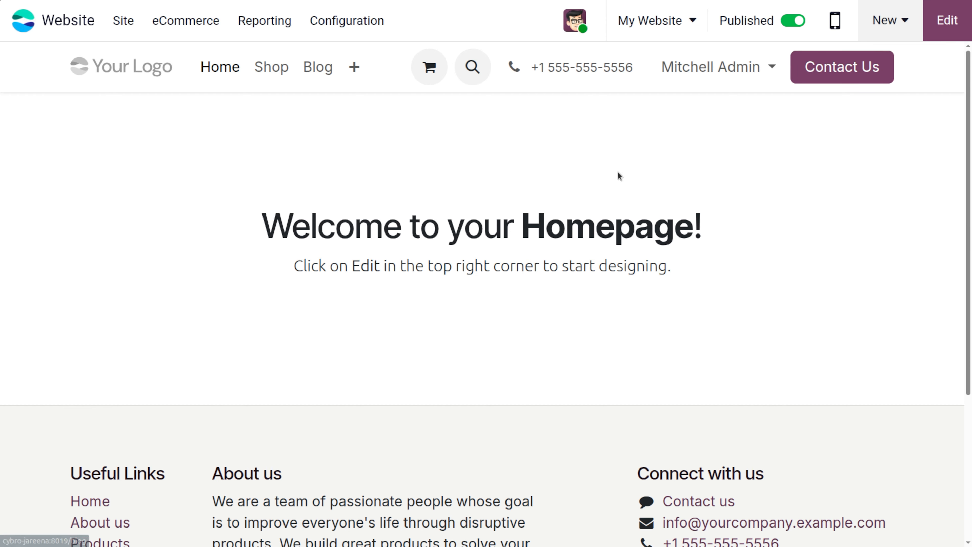
left_click(266, 71)
left_click(434, 367)
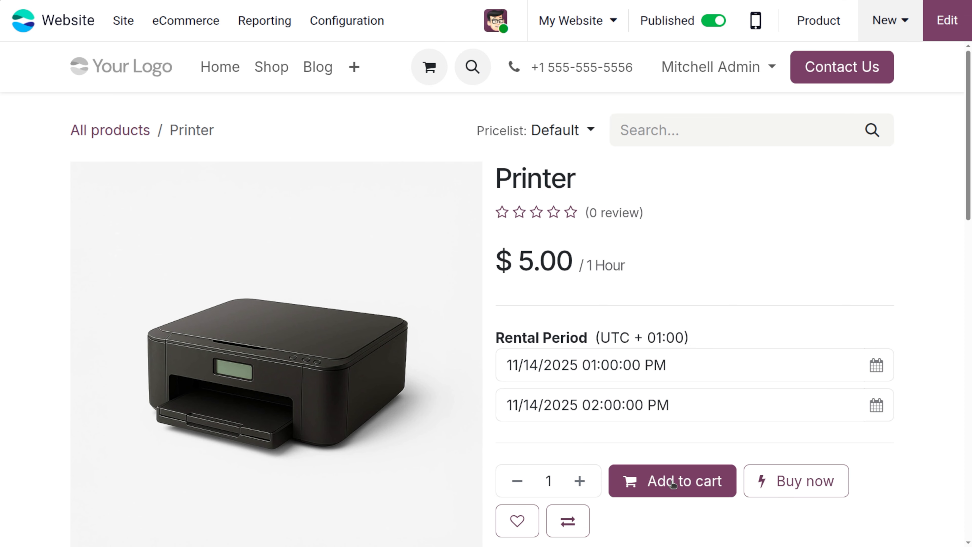
left_click(685, 475)
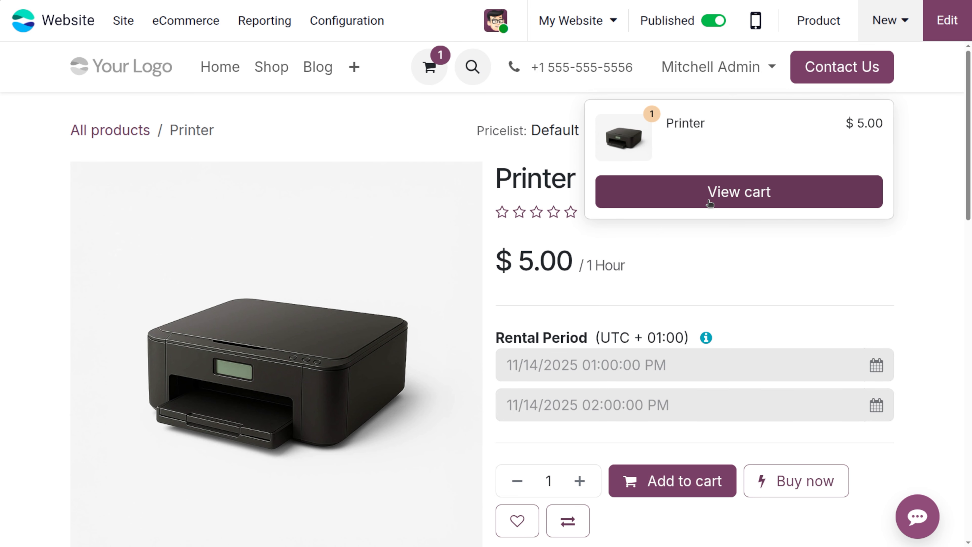
Step: View the cart's order summary for the Printer rental and proceed to checkout
left_click(709, 193)
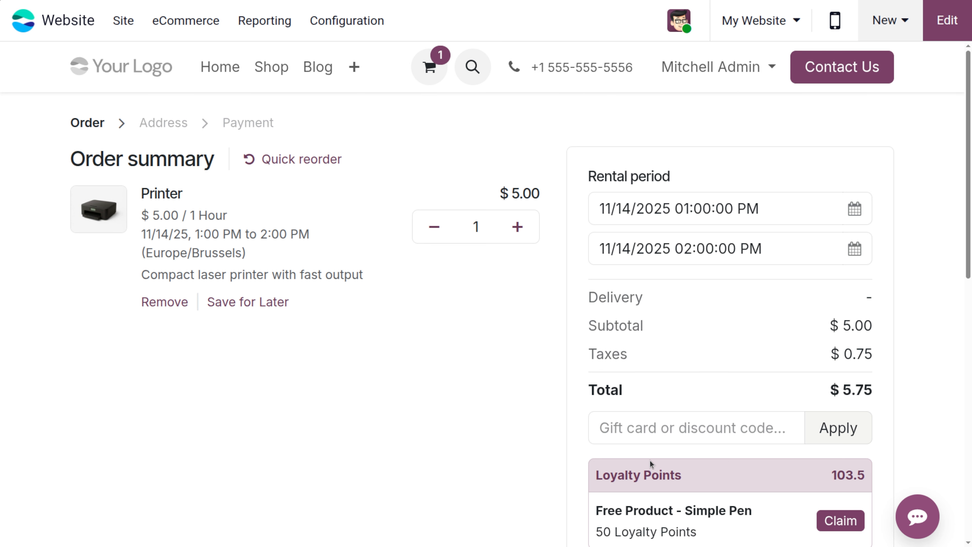
scroll(671, 472, "down", 5)
scroll(671, 471, "up", 1)
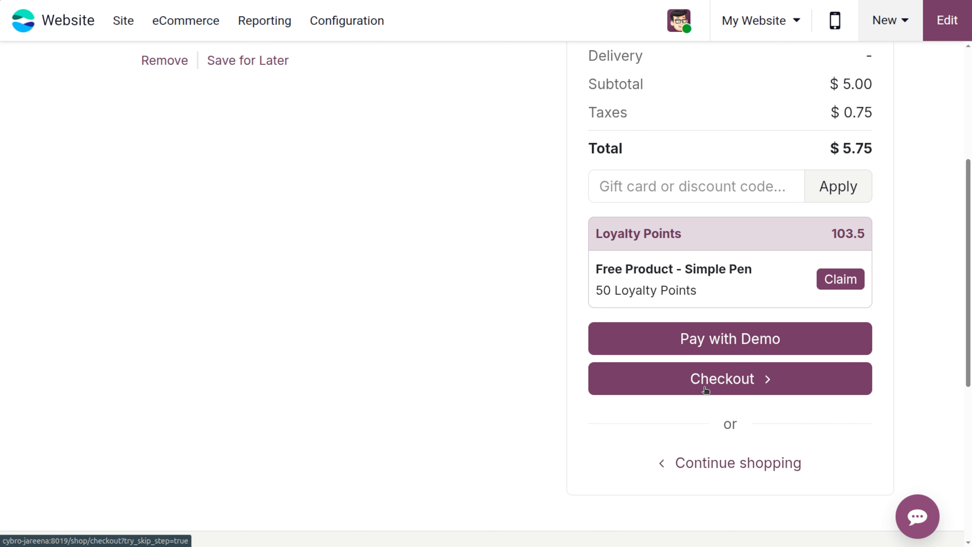
left_click(723, 384)
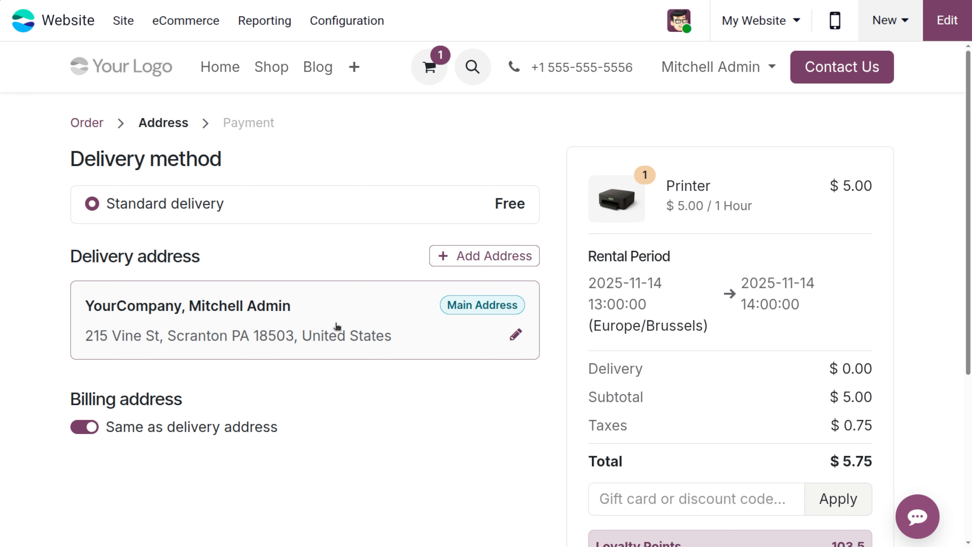
Step: Confirm Standard delivery with the main address for the Printer order and pay with the Demo payment method
scroll(397, 360, "down", 2)
scroll(397, 358, "up", 1)
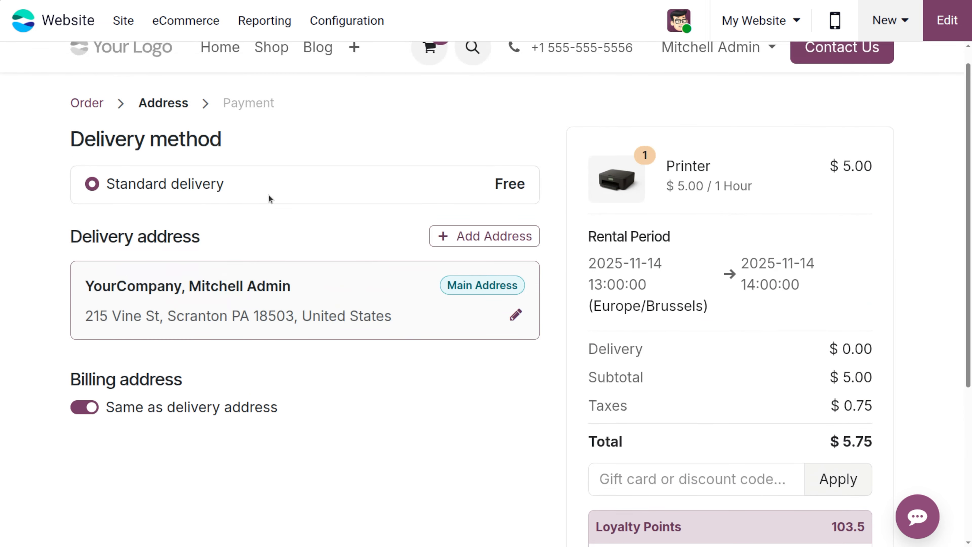
scroll(564, 393, "down", 5)
left_click(724, 394)
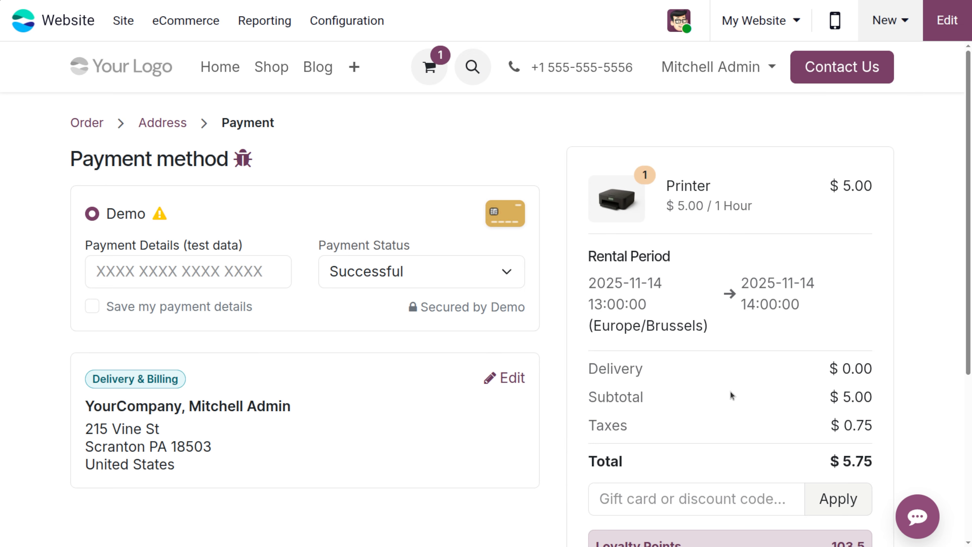
scroll(730, 391, "down", 3)
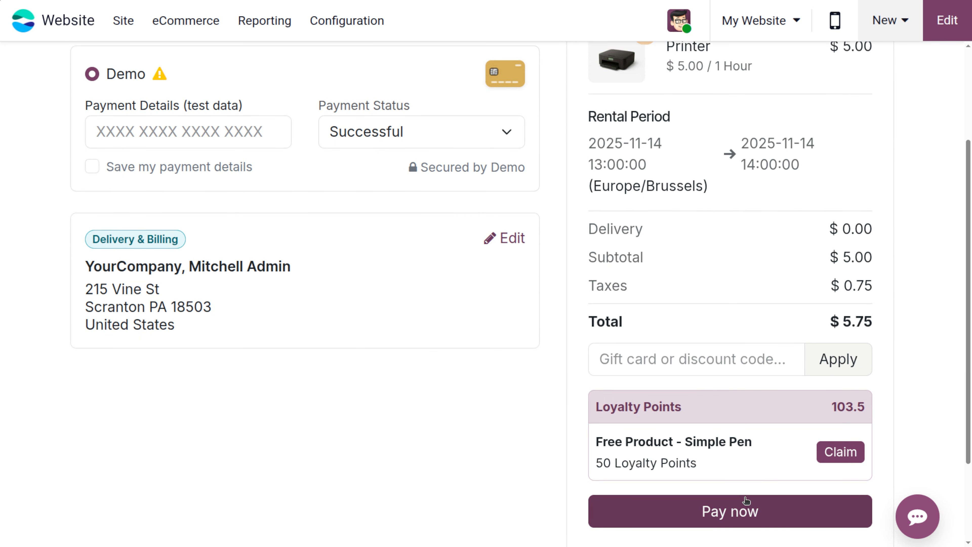
left_click(755, 512)
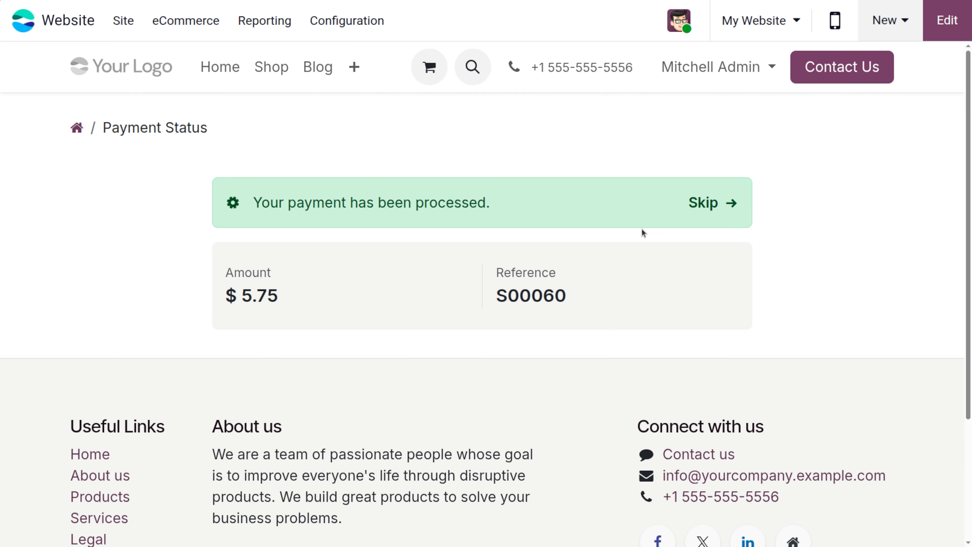